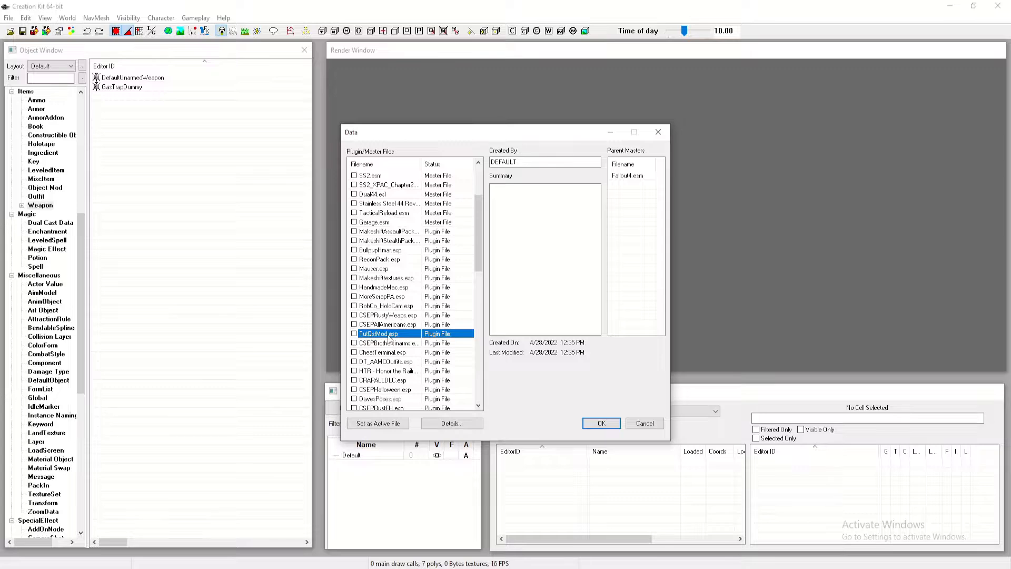
Set TutQstMod.esp as the active file and load the plugin data
click(387, 424)
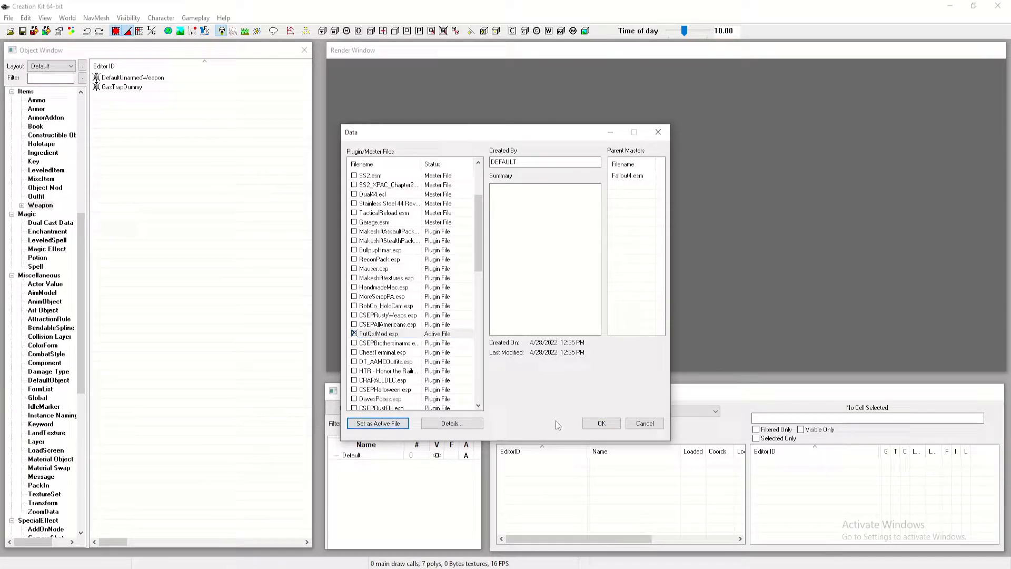
click(601, 424)
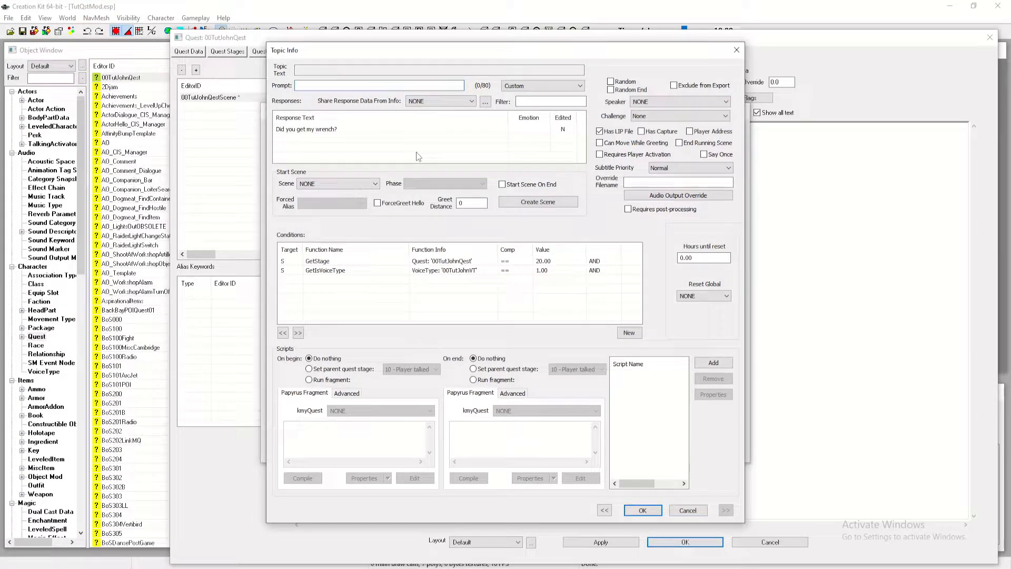
Assign the 00TutJohnQestScene scene as the start scene of the "Did you get my wrench?" greeting and accept the topic changes
click(361, 182)
click(363, 201)
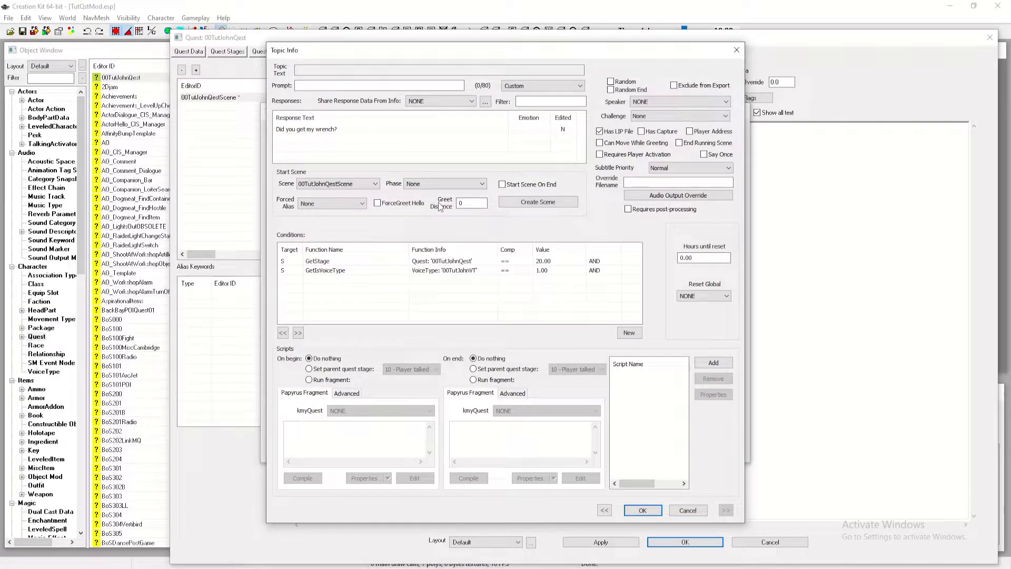
mouse_move(441, 52)
mouse_down()
mouse_move(610, 377)
mouse_move(625, 266)
mouse_move(586, 65)
mouse_move(409, 71)
mouse_move(435, 52)
mouse_up()
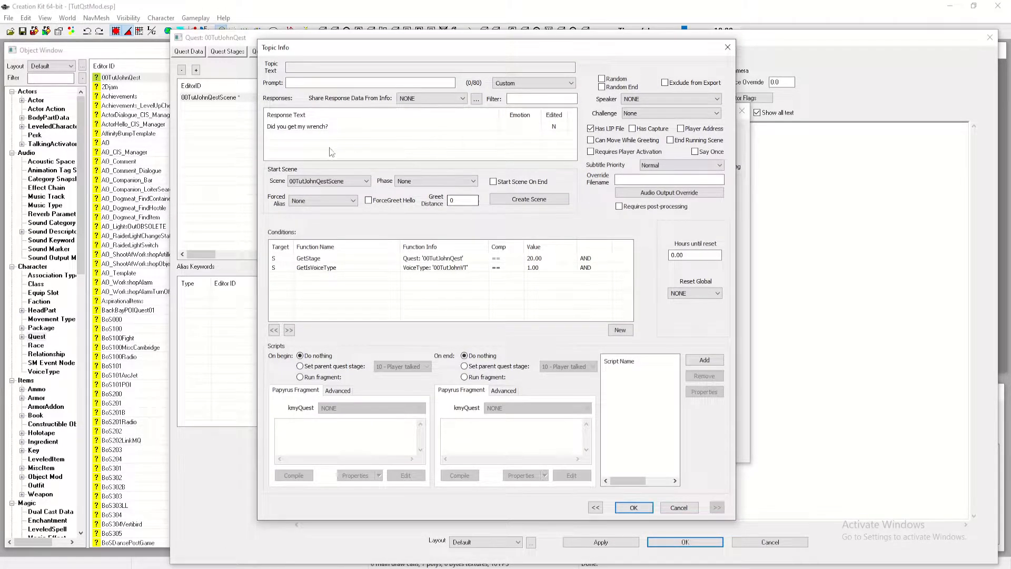
click(342, 182)
click(342, 187)
click(633, 507)
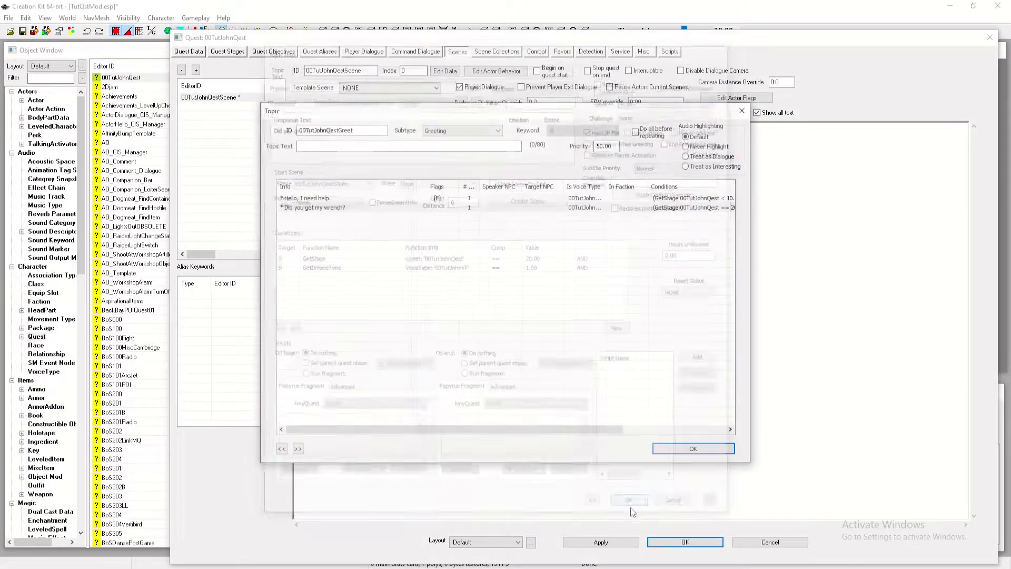
click(674, 450)
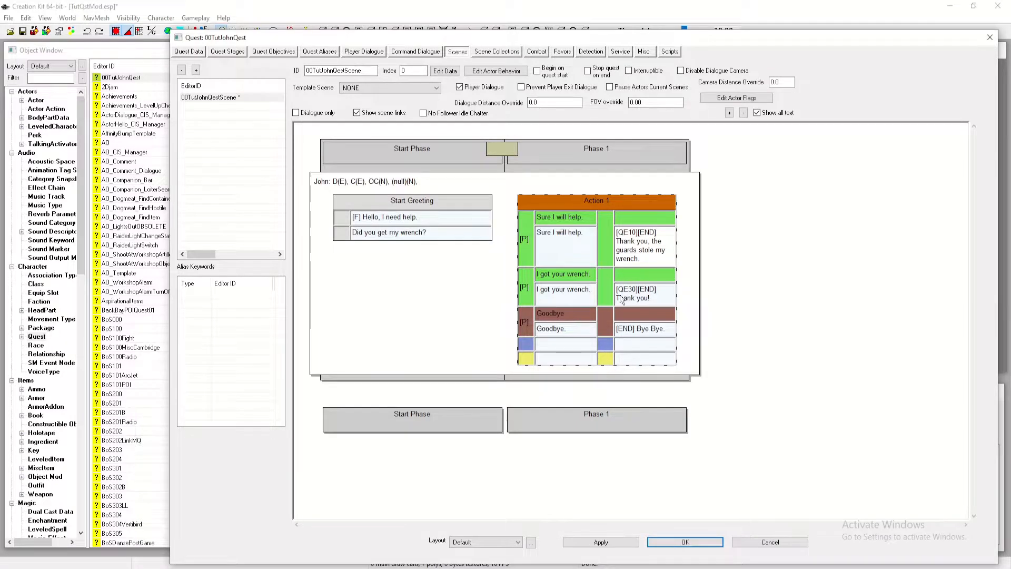
Create a new scene in the quest with the ID 00TutJohnQestPostQst
right_click(236, 135)
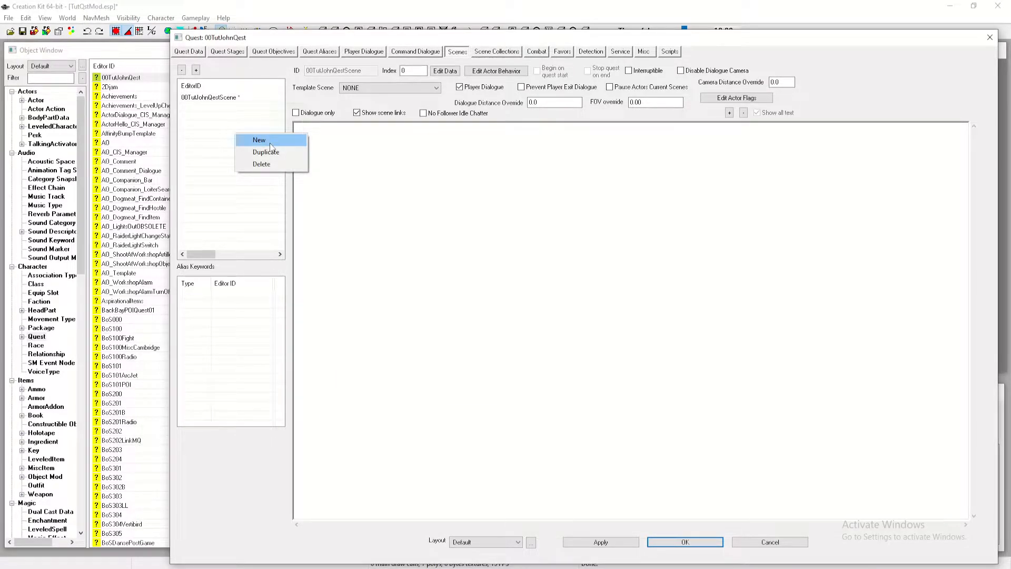
click(270, 141)
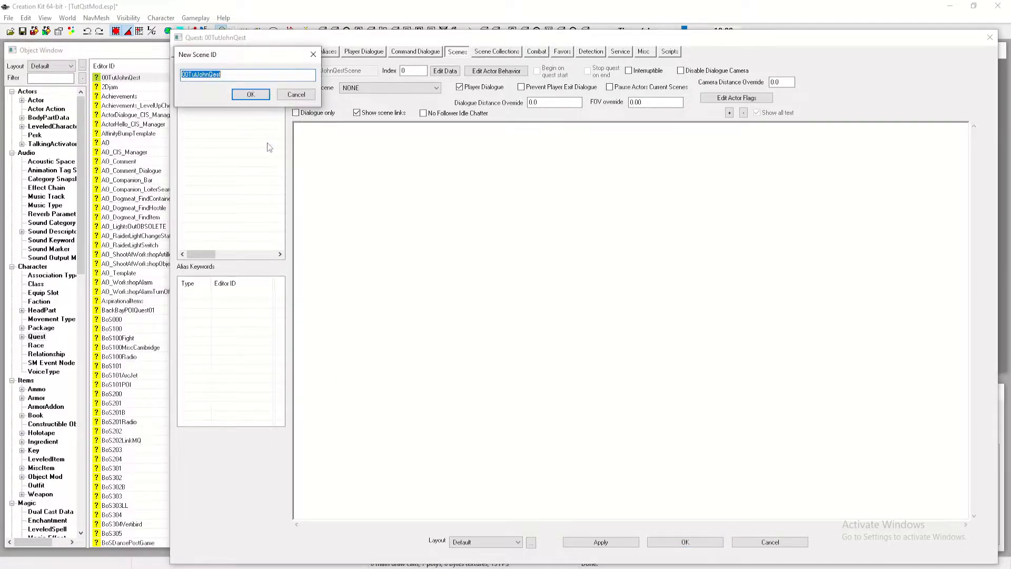
click(294, 74)
text(PostQst)
key(Return)
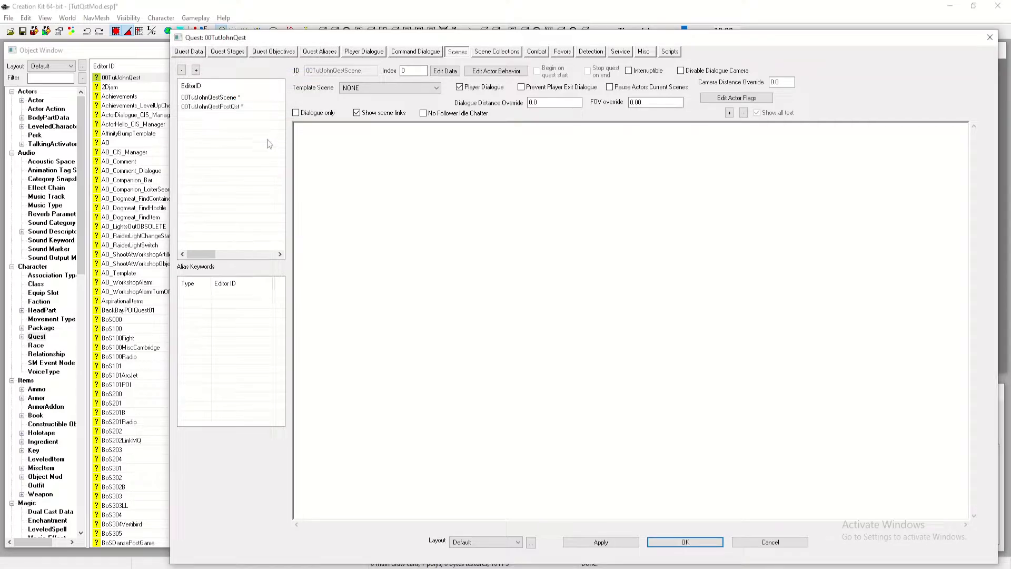
Give the 00TutJohnQestPostQst scene a start phase with player dialogue enabled, and add the John alias as its actor
click(248, 107)
right_click(380, 149)
click(389, 176)
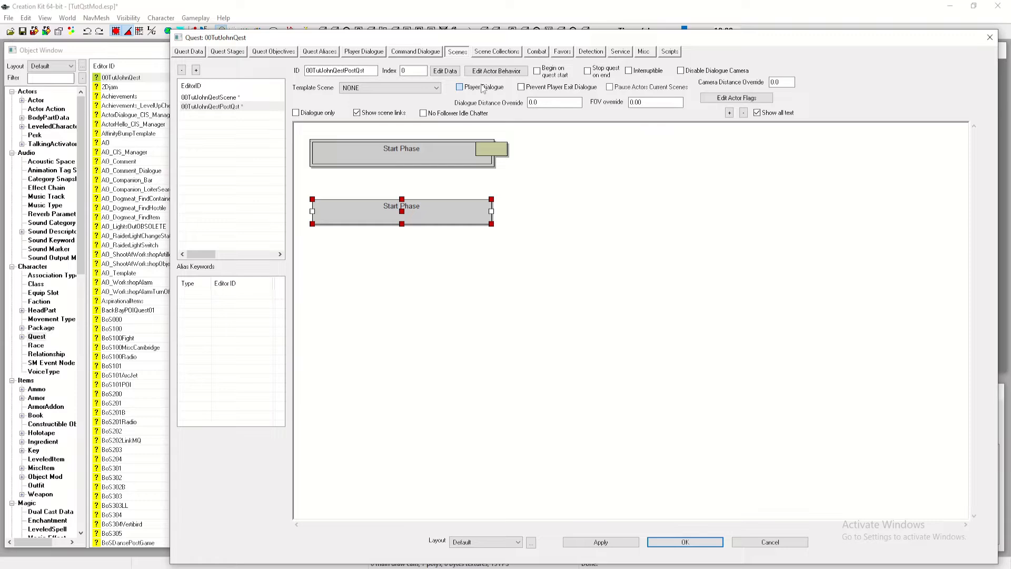
right_click(390, 176)
click(408, 181)
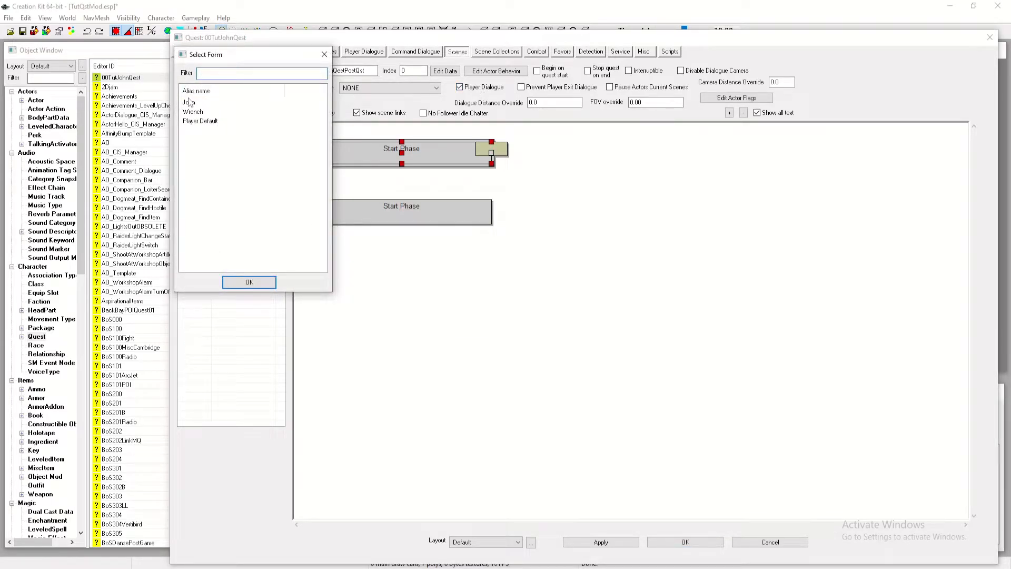
double_click(190, 102)
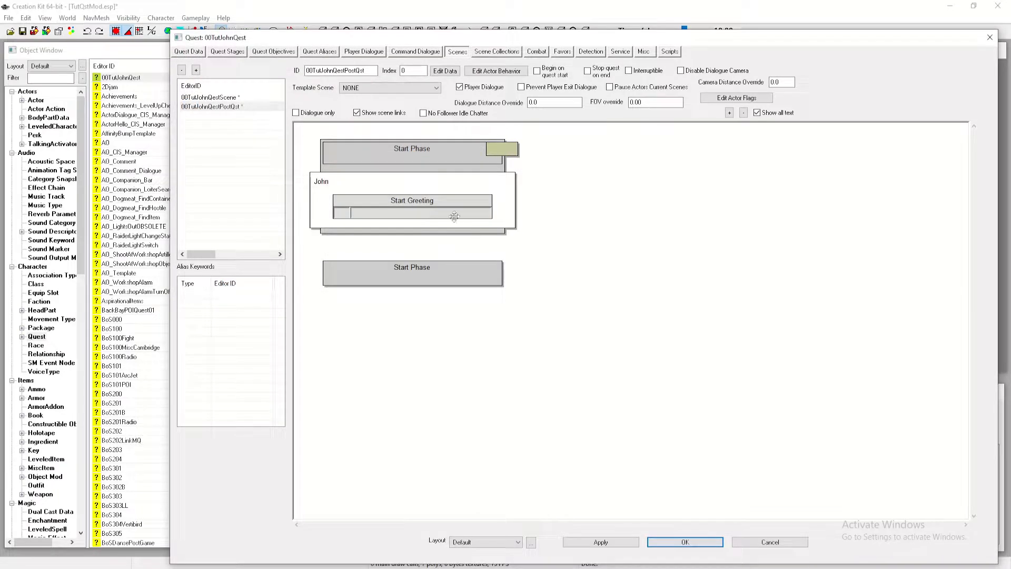
Add a start greeting for John with the response text "Is there anything else you need?"
double_click(350, 202)
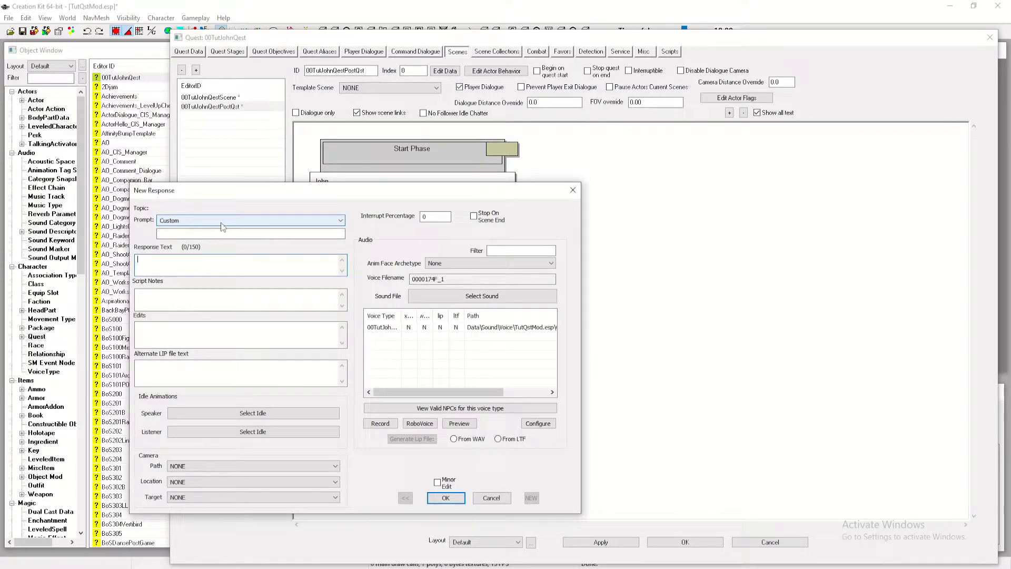
text(is ther e)
key(BackSpace)
key(BackSpace)
key(BackSpace)
key(BackSpace)
key(BackSpace)
key(BackSpace)
key(BackSpace)
key(BackSpace)
text(Is there anything else you need)
key(Return)
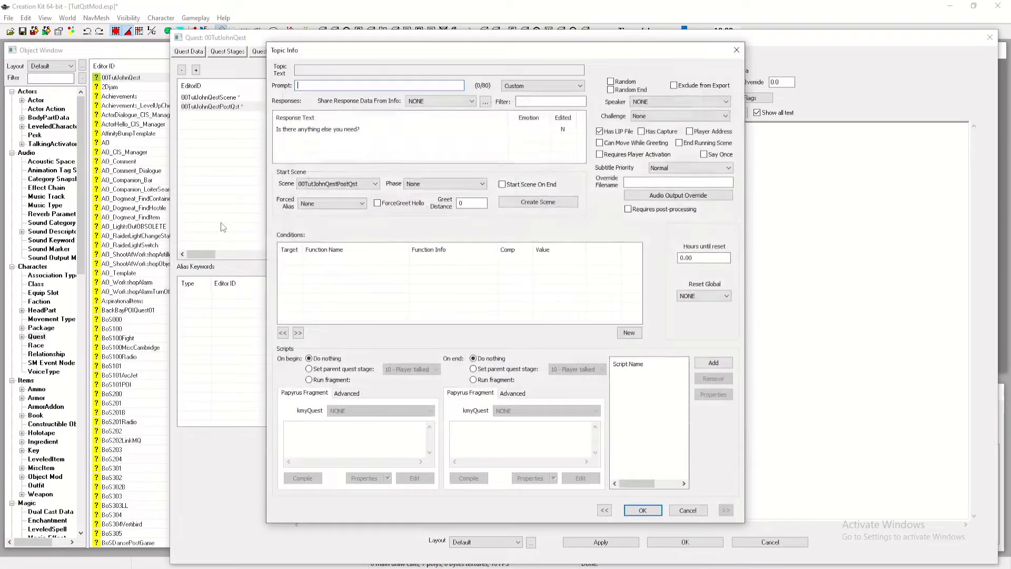
Add a GetIsAliasRef condition for the John alias, equal to 1, to the greeting
right_click(345, 282)
click(356, 289)
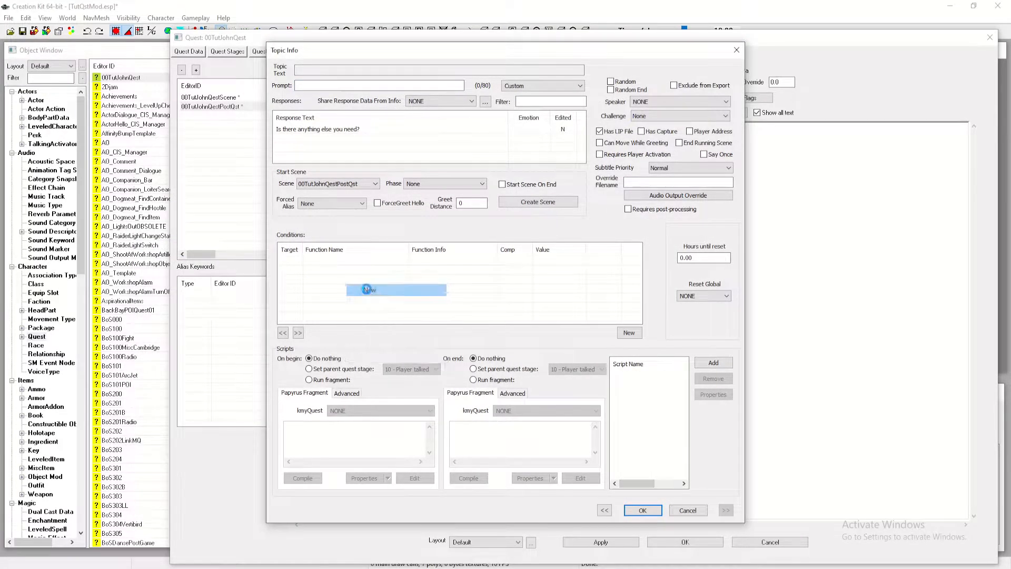
click(352, 331)
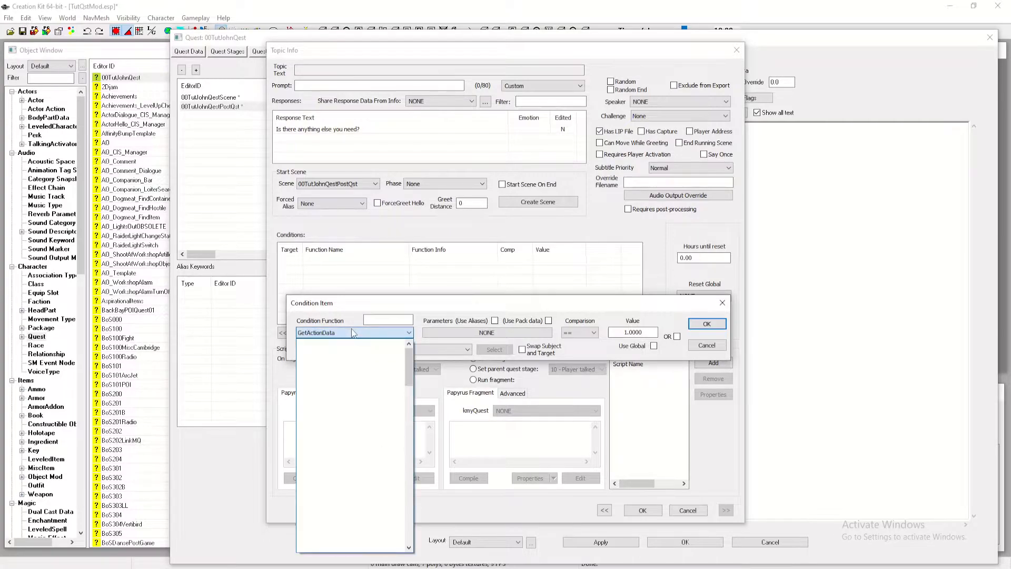
text(is)
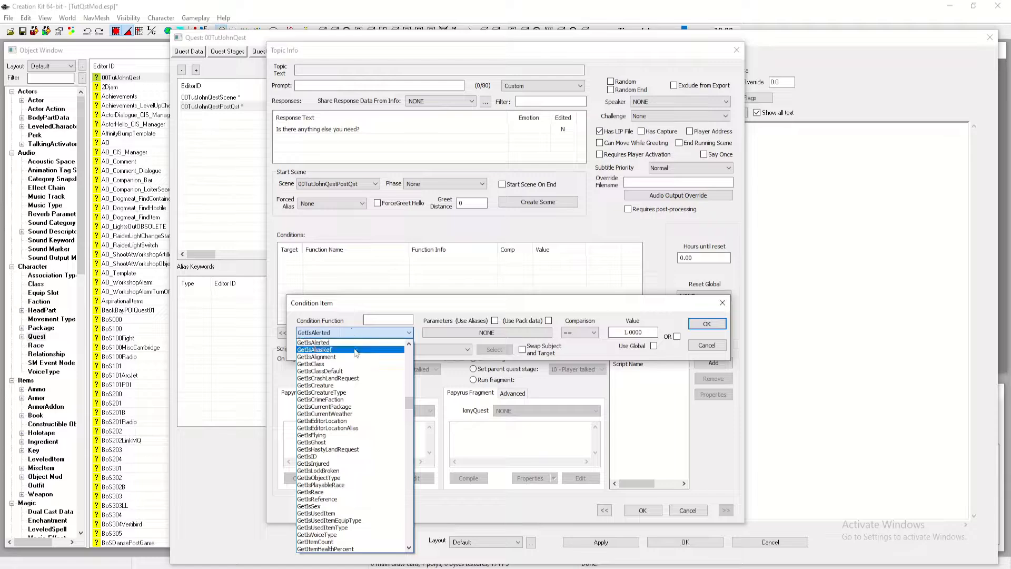
click(356, 351)
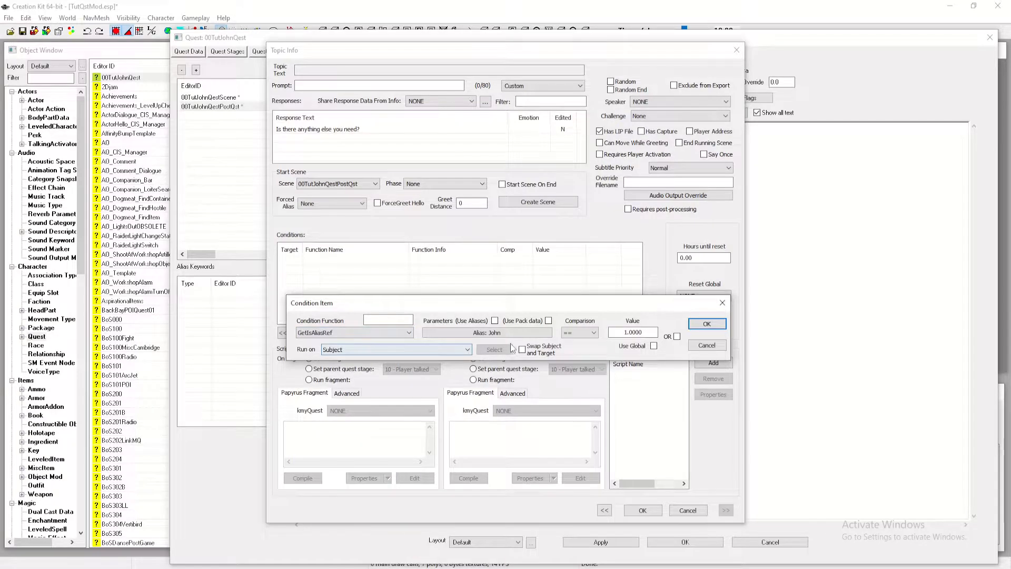
click(707, 323)
Add a GetQuestCompleted condition for quest 00TutJohnQest, equal to 1, and accept the greeting topic
right_click(324, 280)
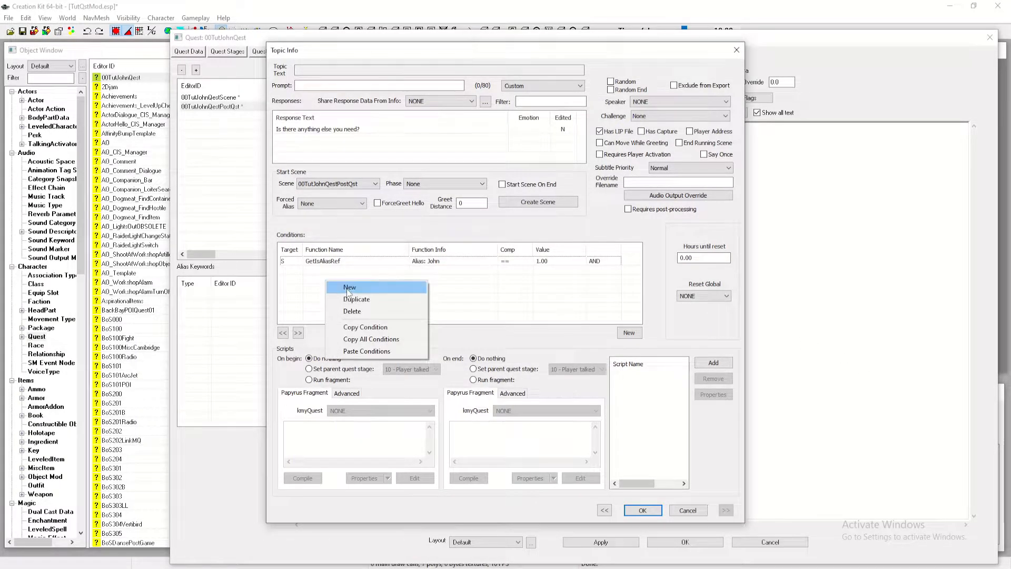
click(348, 288)
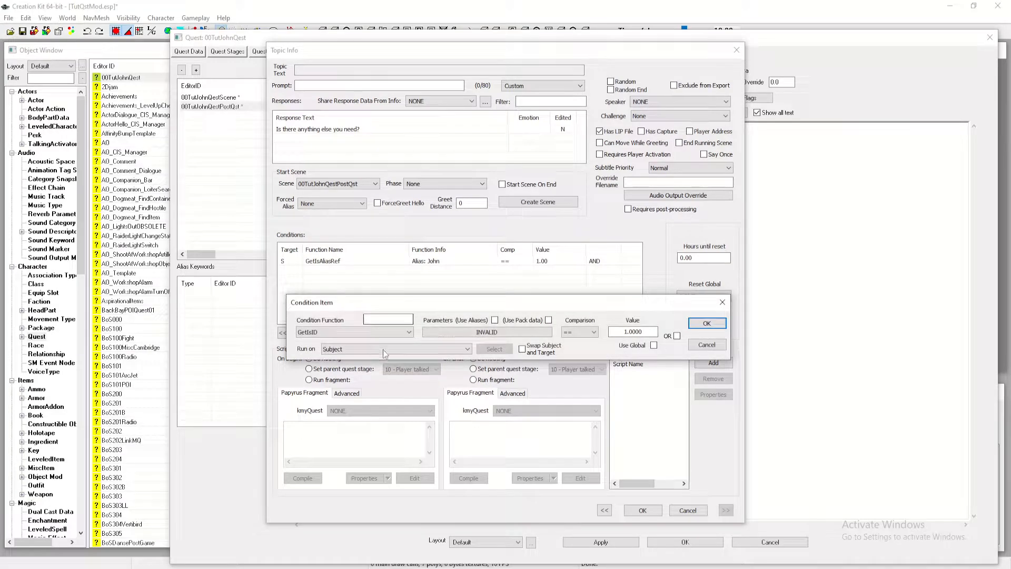
click(372, 336)
text(getq)
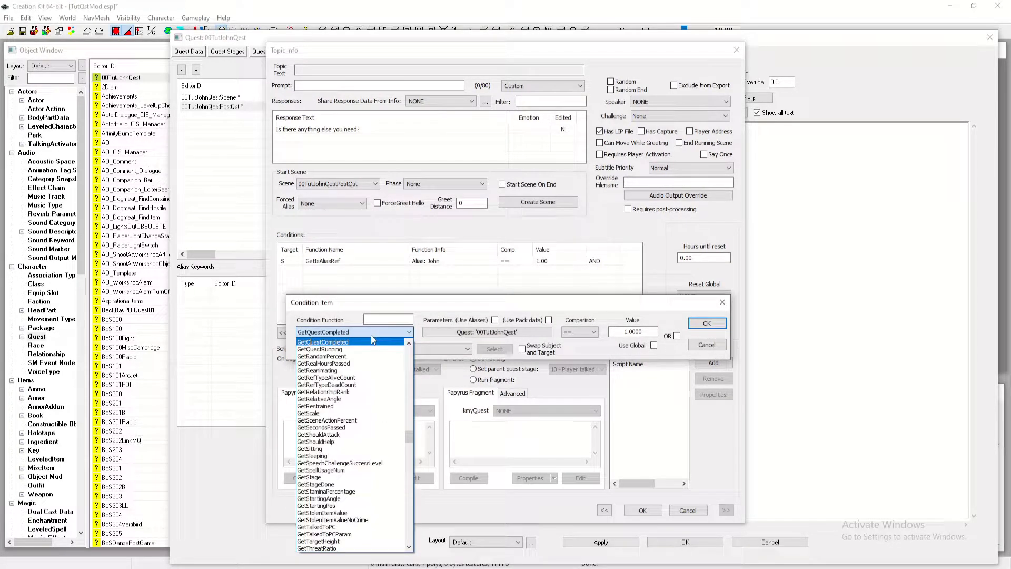
click(370, 335)
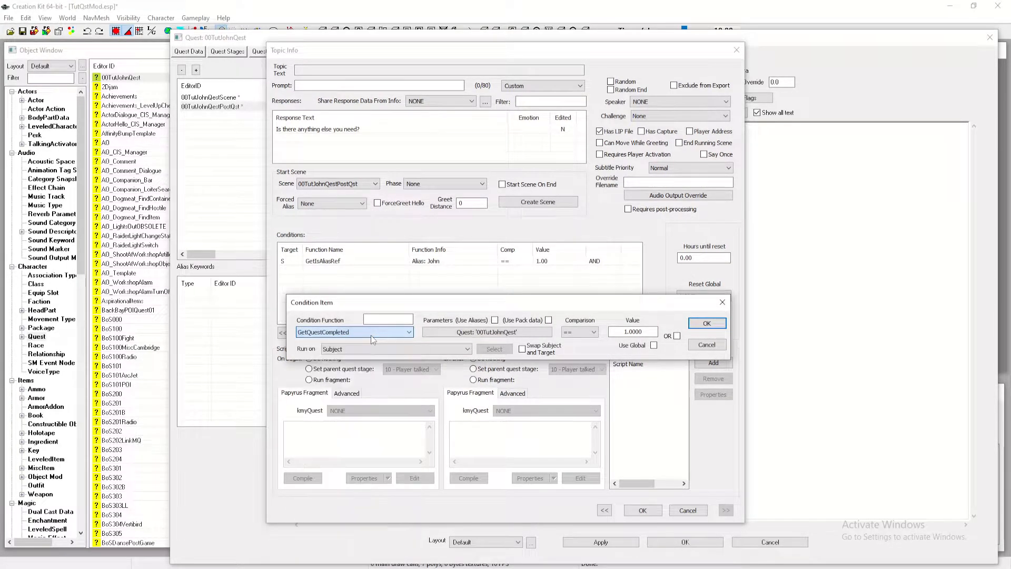
click(723, 326)
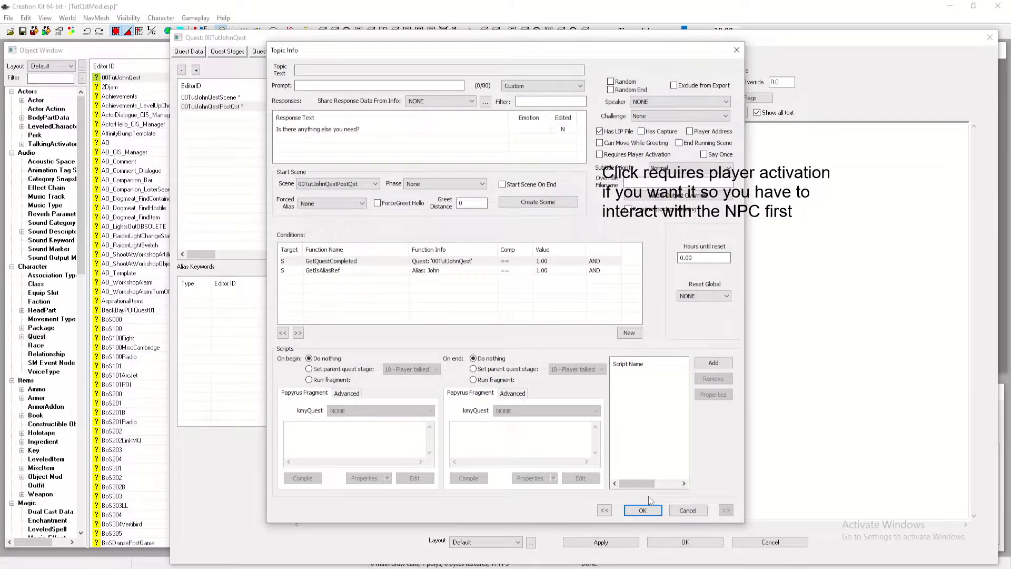
click(641, 509)
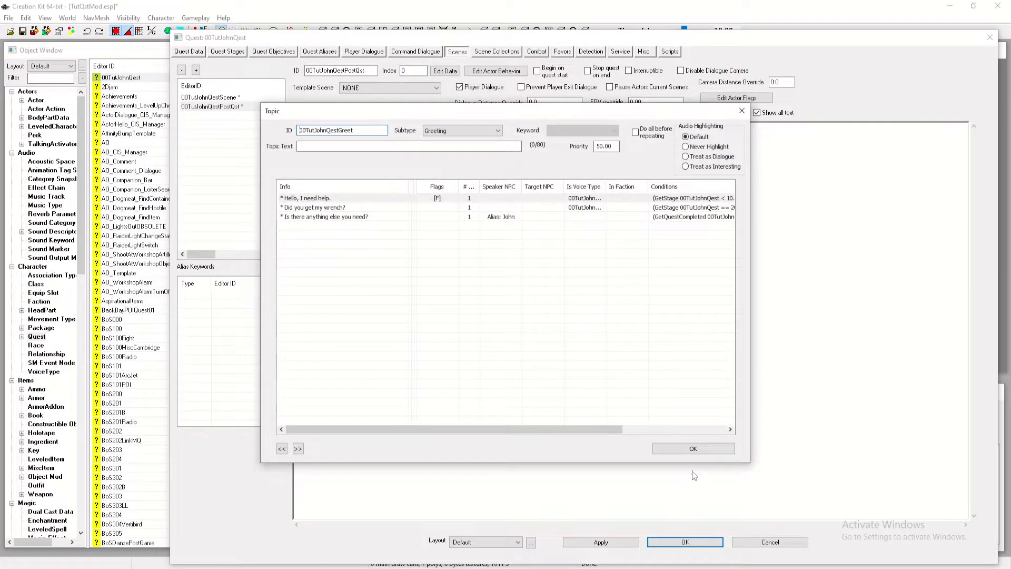
click(695, 449)
Add a phase at the end of the scene and create a Player Dialogue action in it for John
right_click(607, 177)
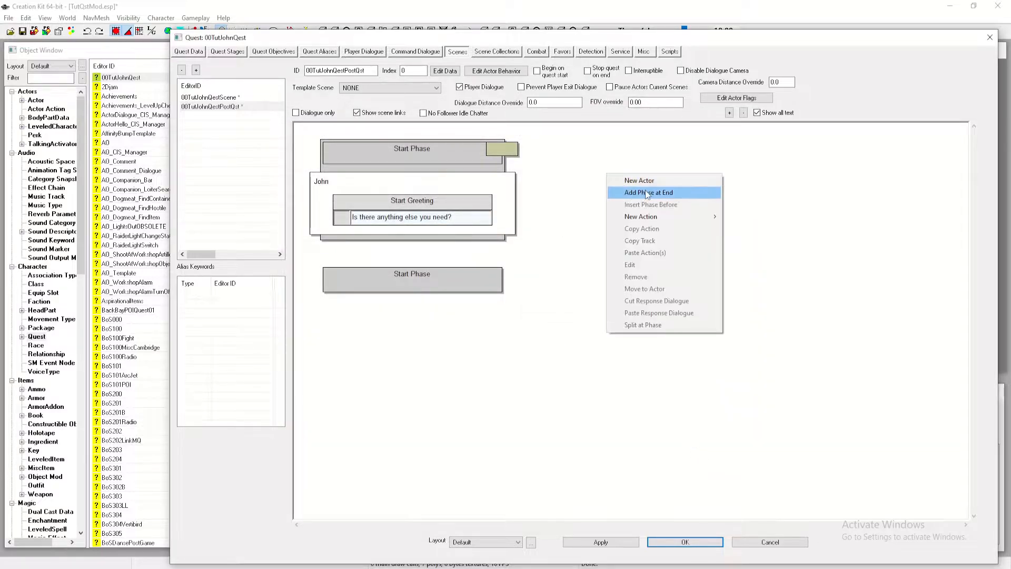
click(647, 194)
right_click(610, 190)
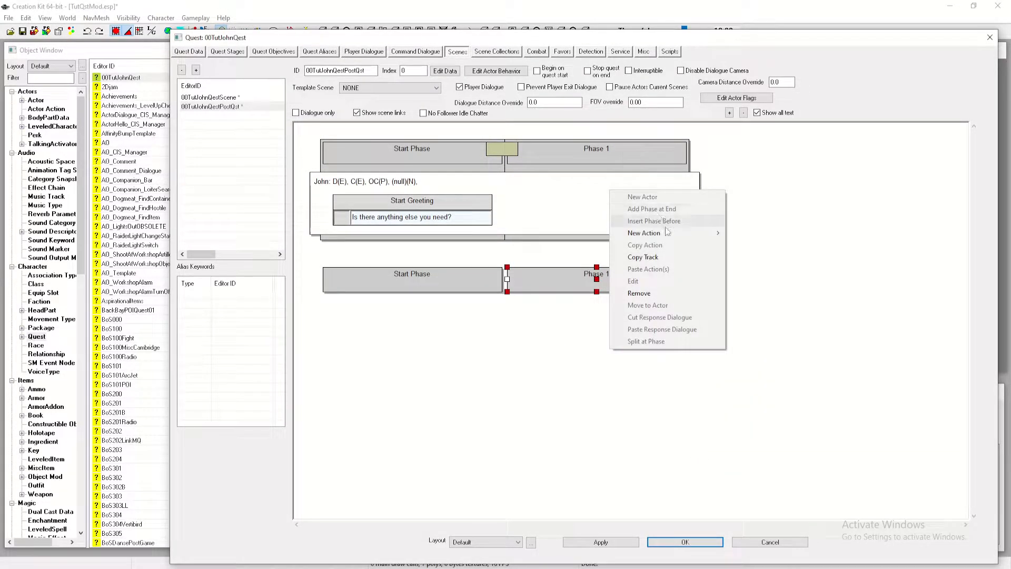
mouse_move(666, 232)
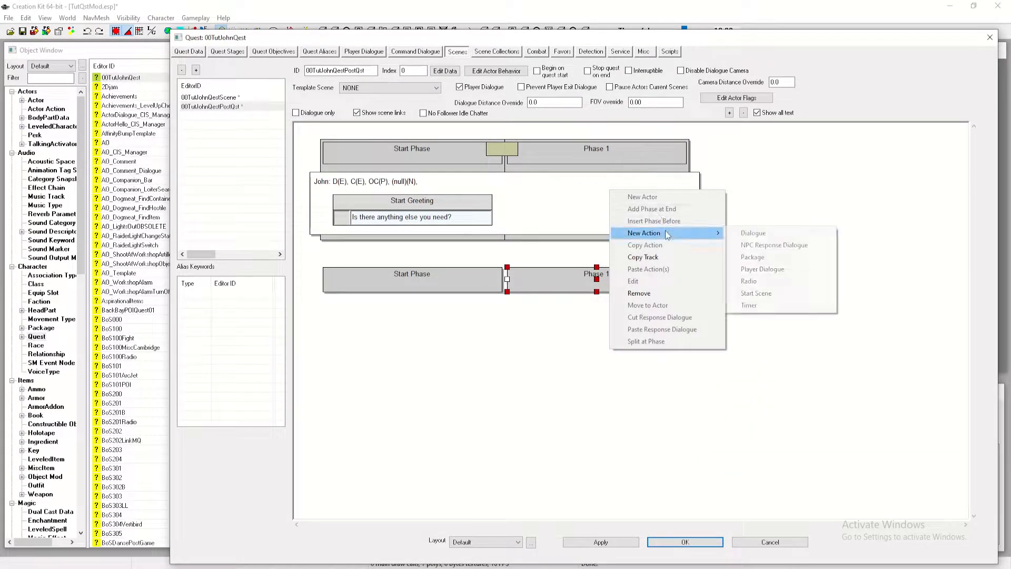
click(780, 272)
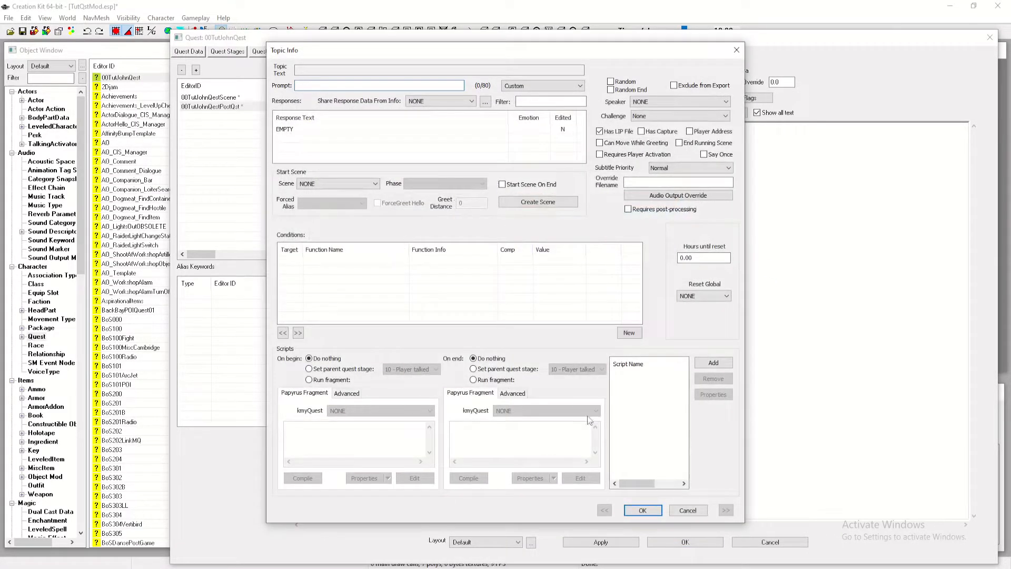
click(643, 510)
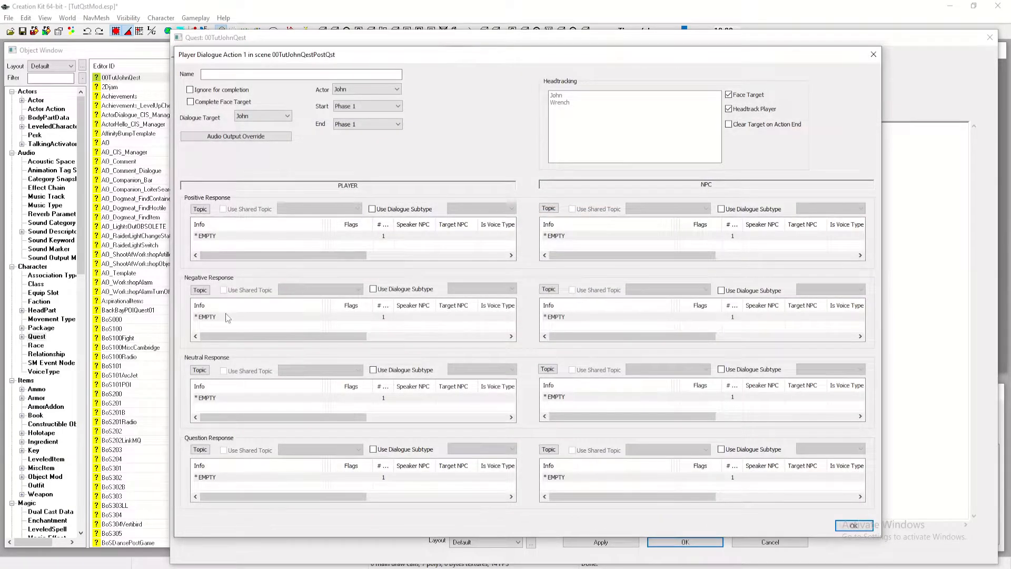
Set both the prompt and the response text of the player's negative response to "Bye"
double_click(226, 316)
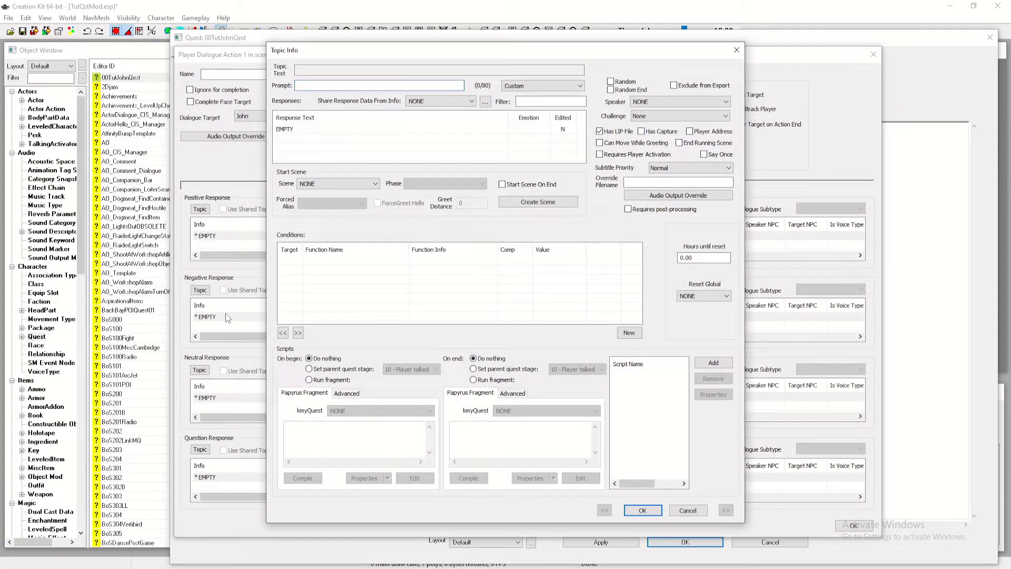
text(Bye)
key(Return)
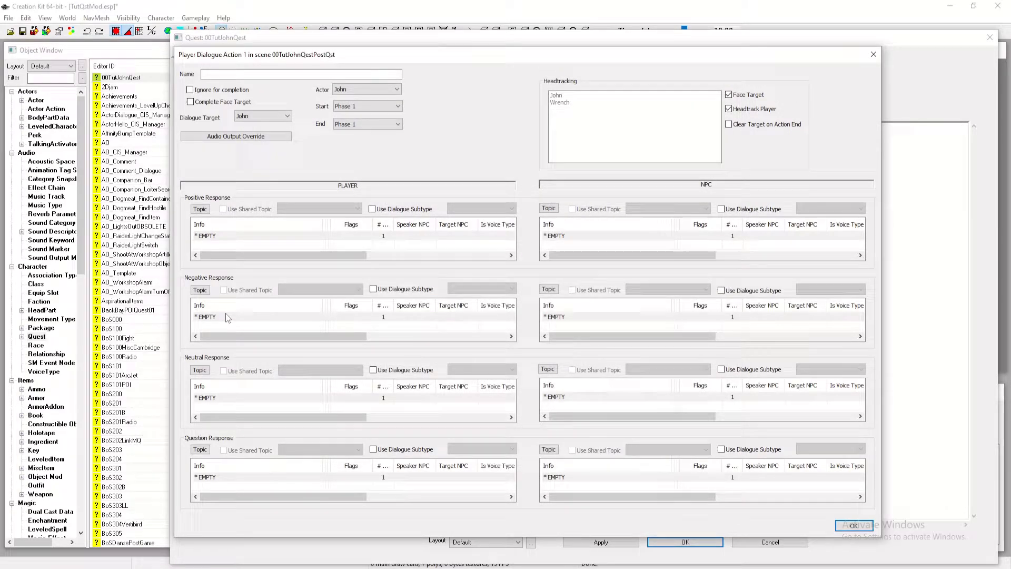
double_click(228, 317)
text(CZ)
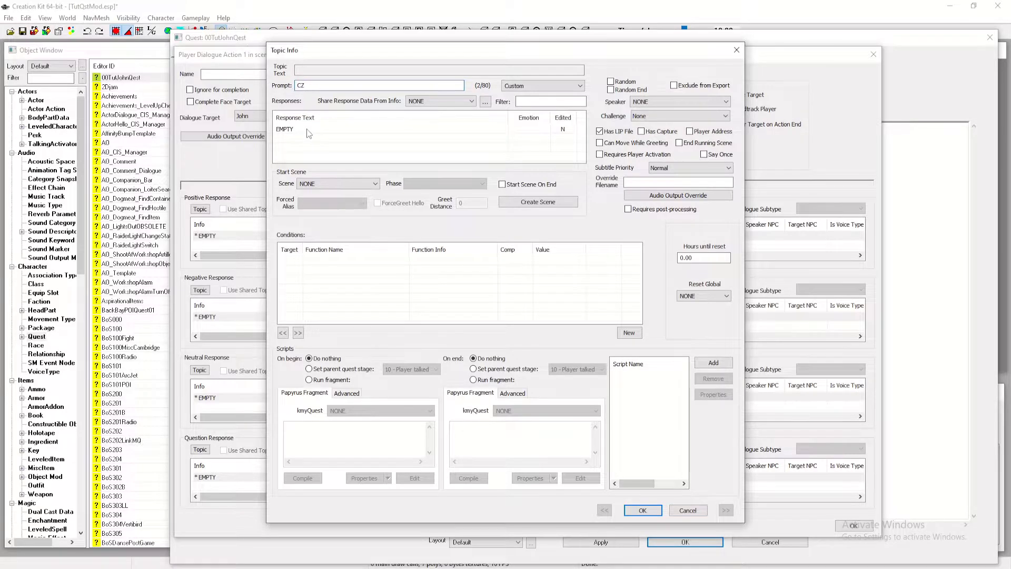
key(ctrl+z)
double_click(308, 130)
text(Bye)
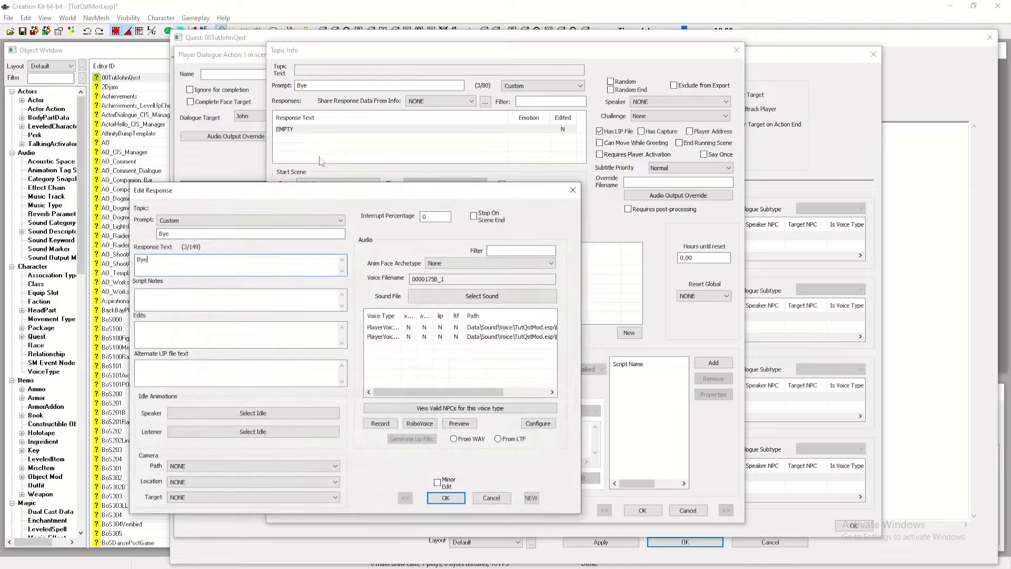
click(445, 497)
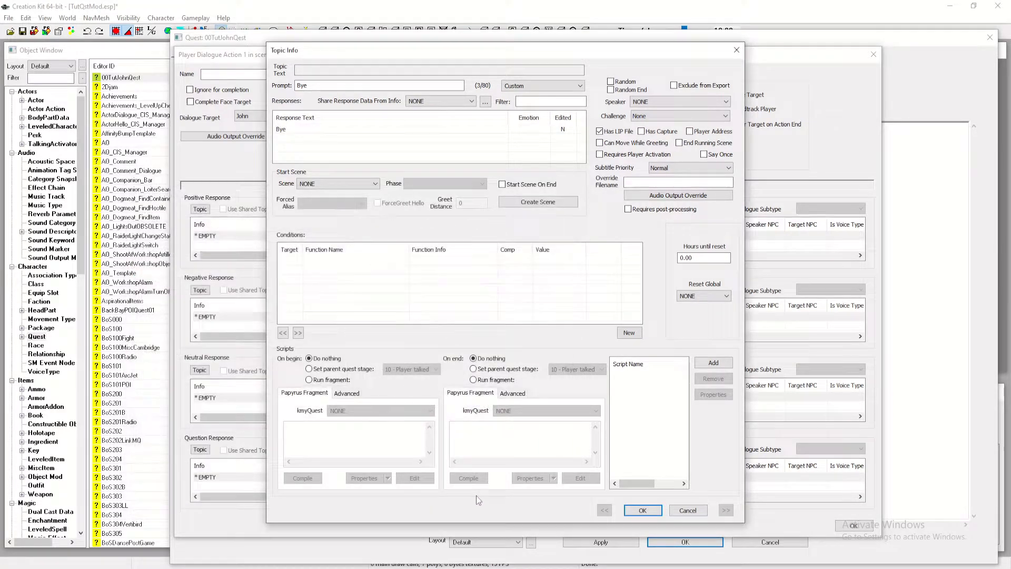
click(643, 510)
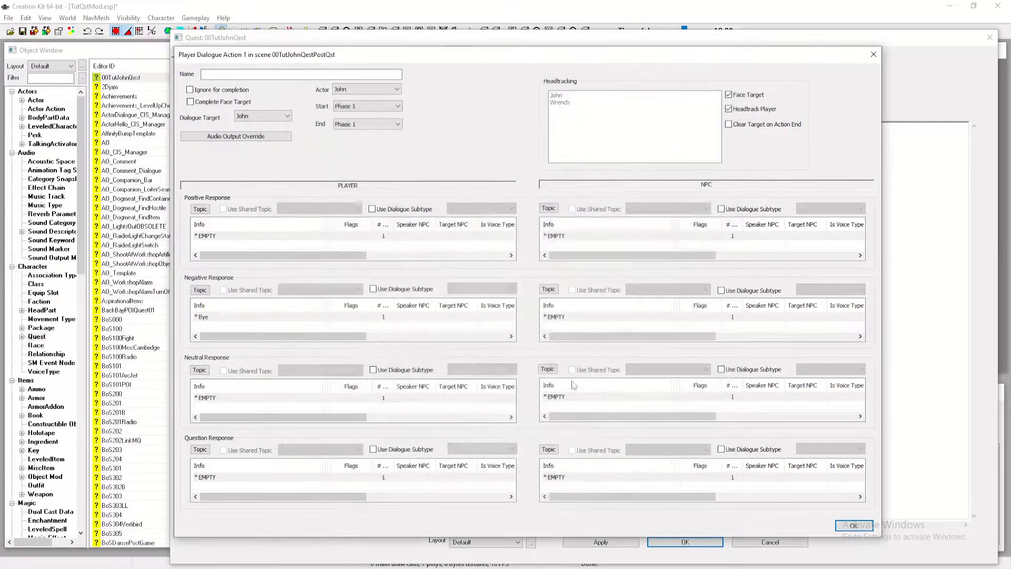
Set the NPC's negative response text to "Bye" and make that reply end the running scene
double_click(574, 317)
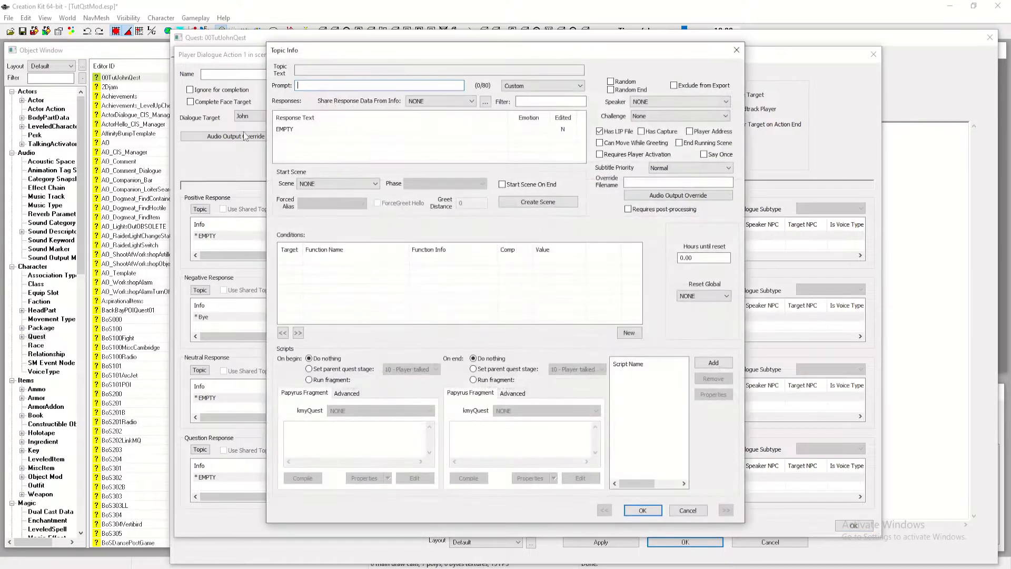
double_click(283, 130)
text(Bye)
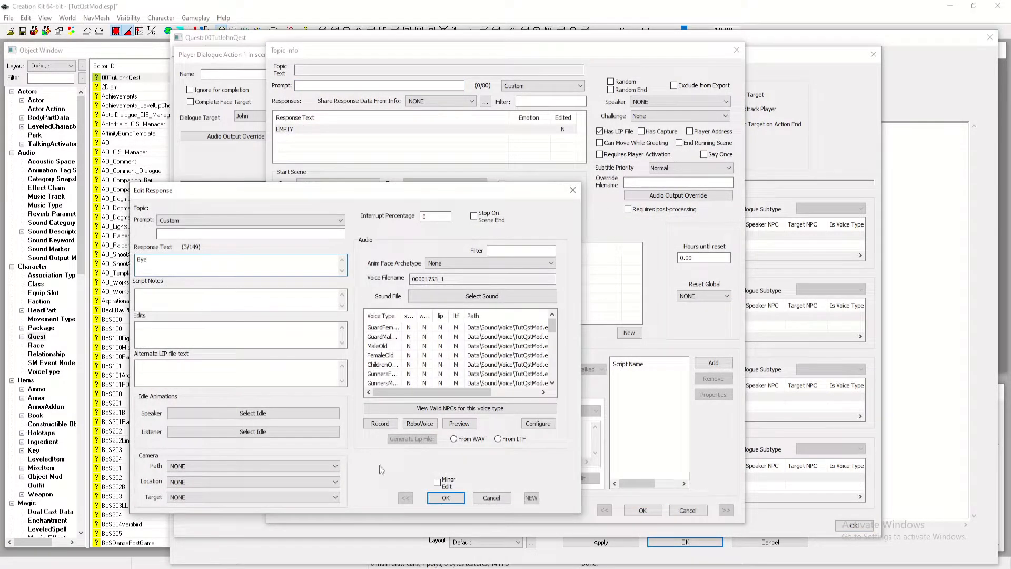
click(459, 496)
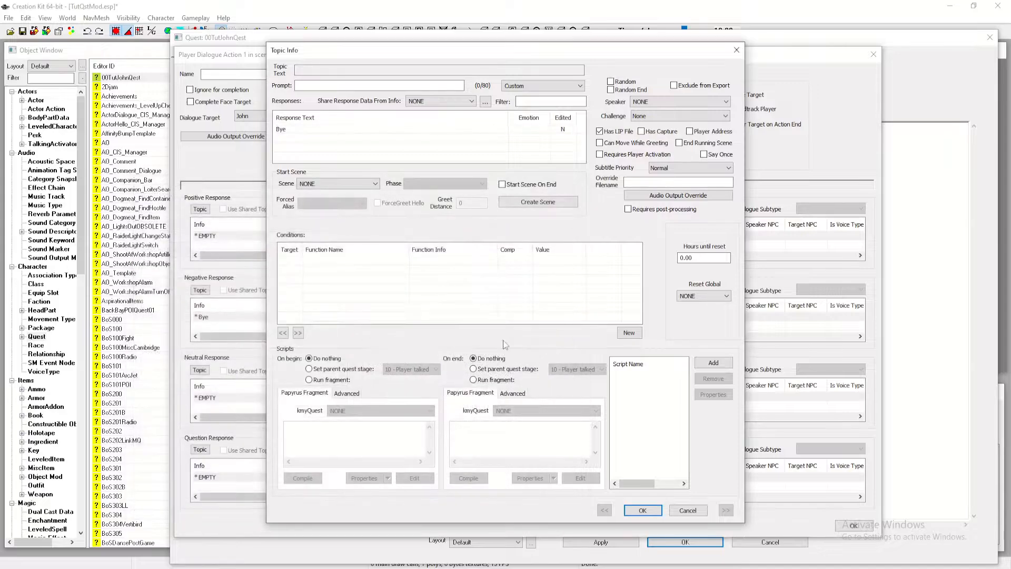
click(706, 144)
click(644, 509)
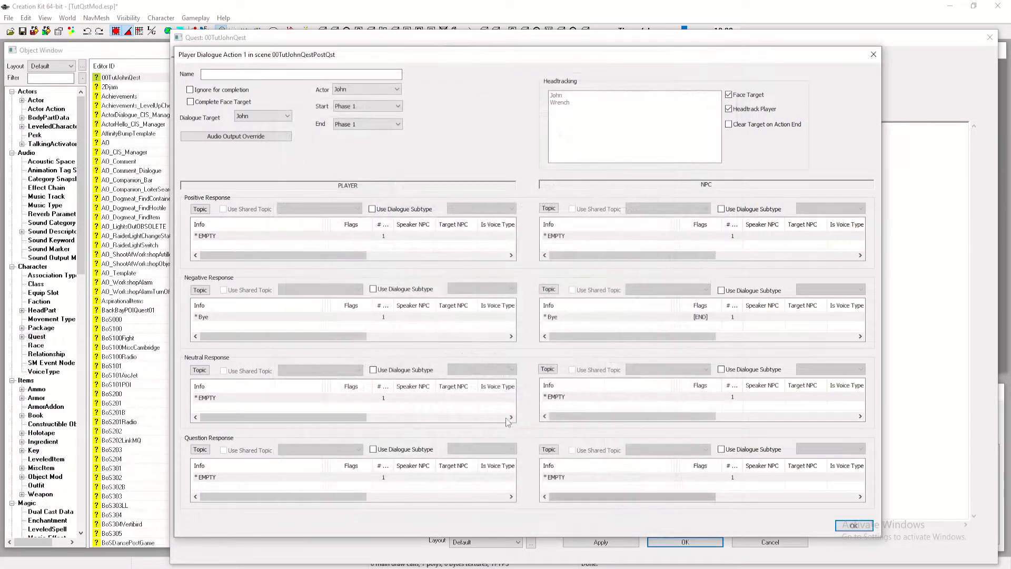
Set both the prompt and the response text of the player's question response to "Got anything for sale."
double_click(224, 472)
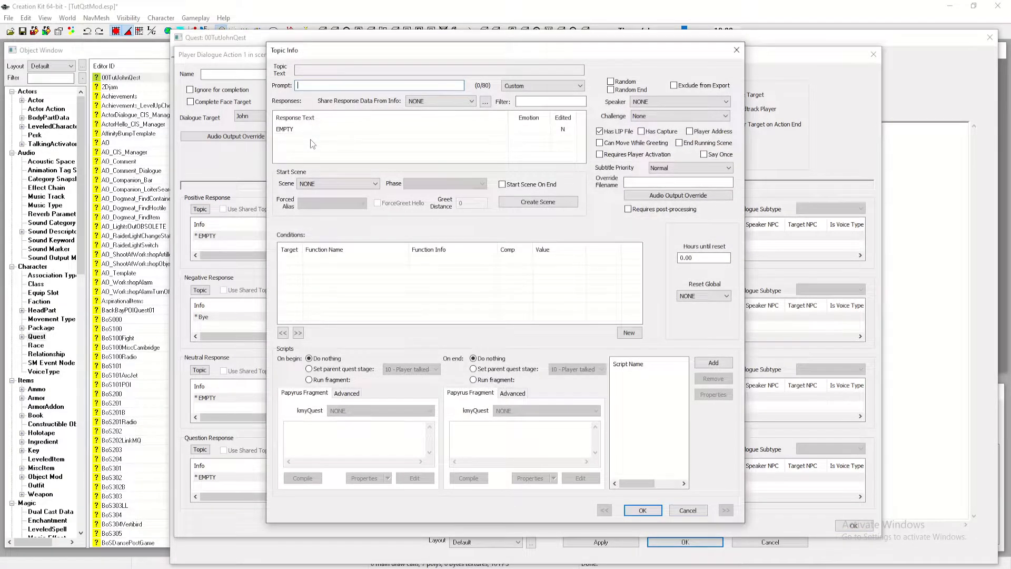
text(Ti)
text(yth)
text(ing for sale.)
key(ctrl+a)
key(ctrl+c)
double_click(325, 129)
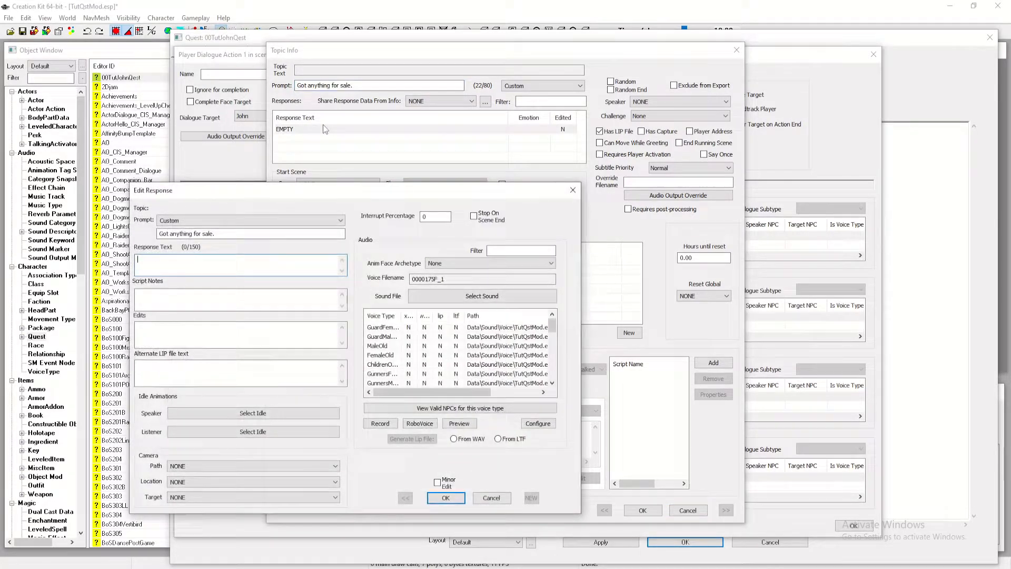
key(ctrl+v)
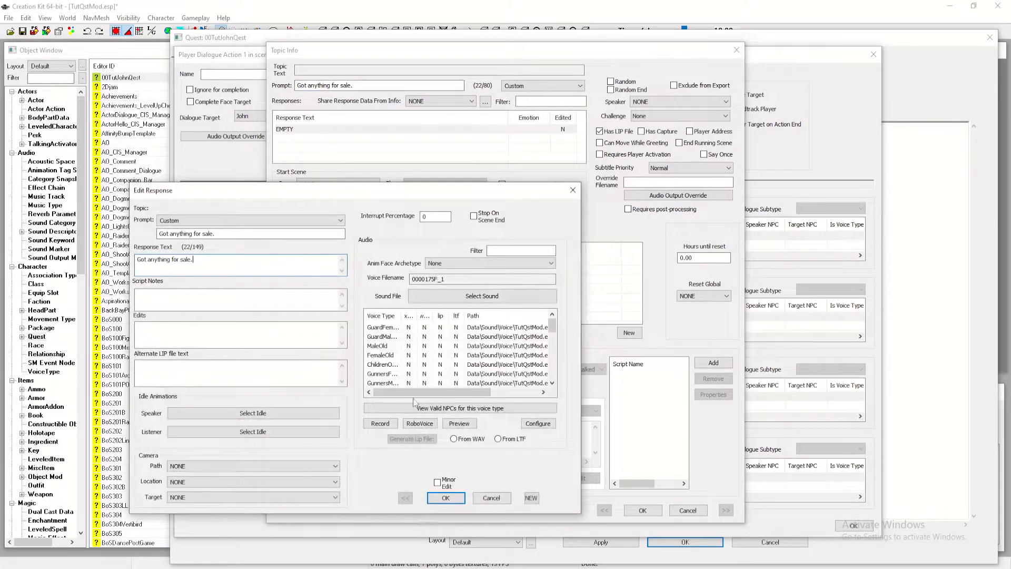
click(445, 498)
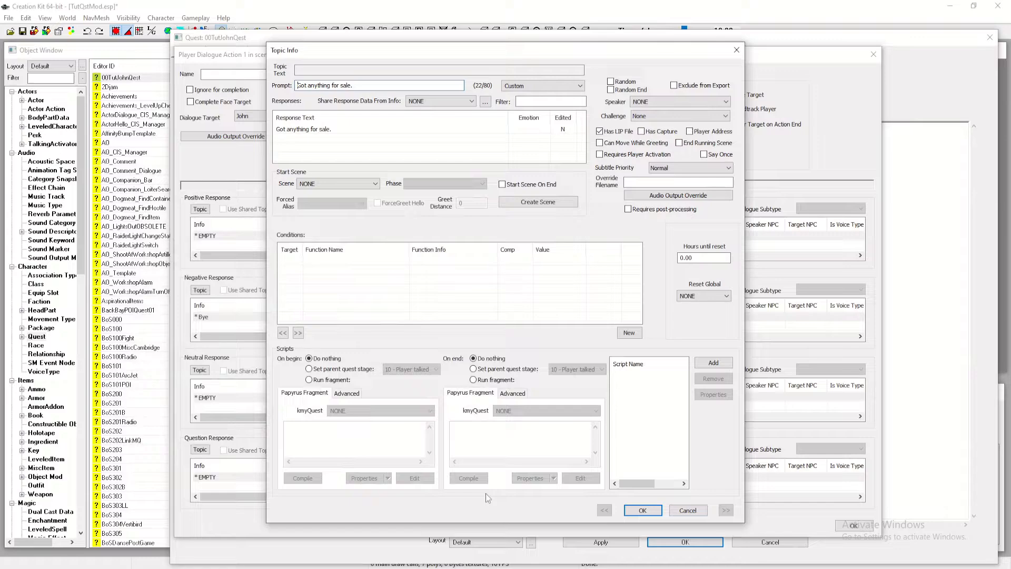
click(641, 509)
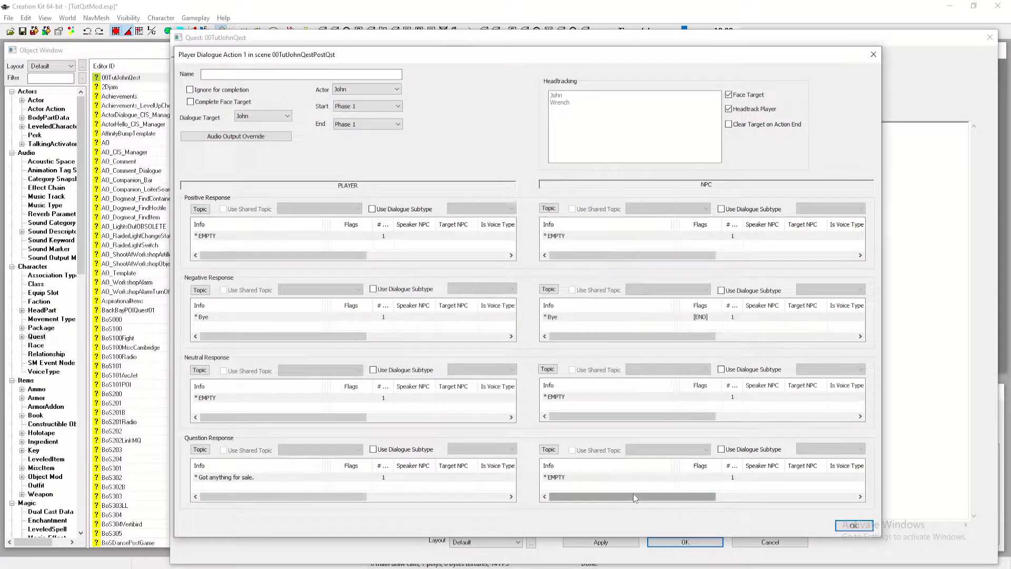
Set the NPC's question response text to "Sure here's what I've got."
double_click(624, 474)
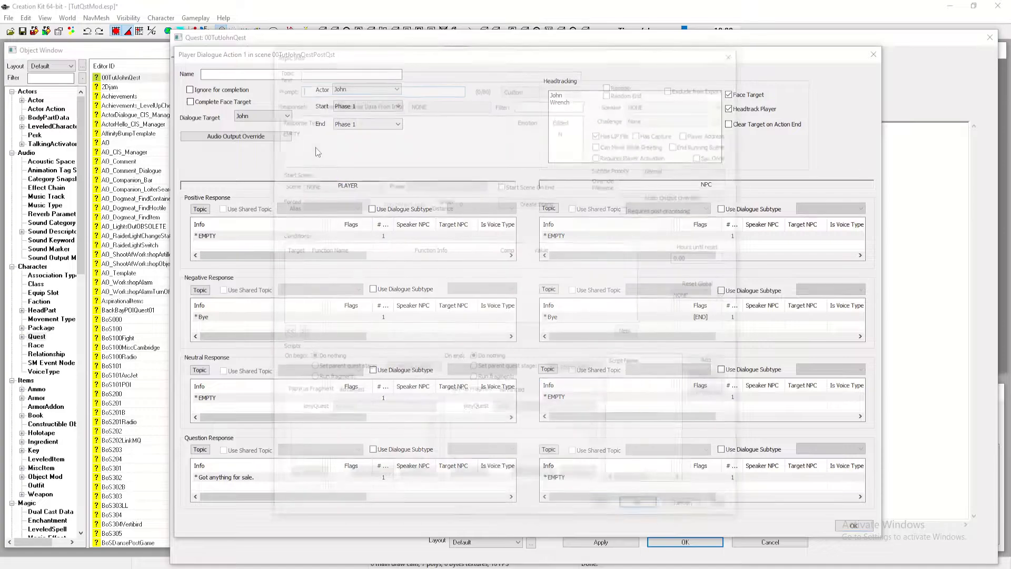
double_click(303, 129)
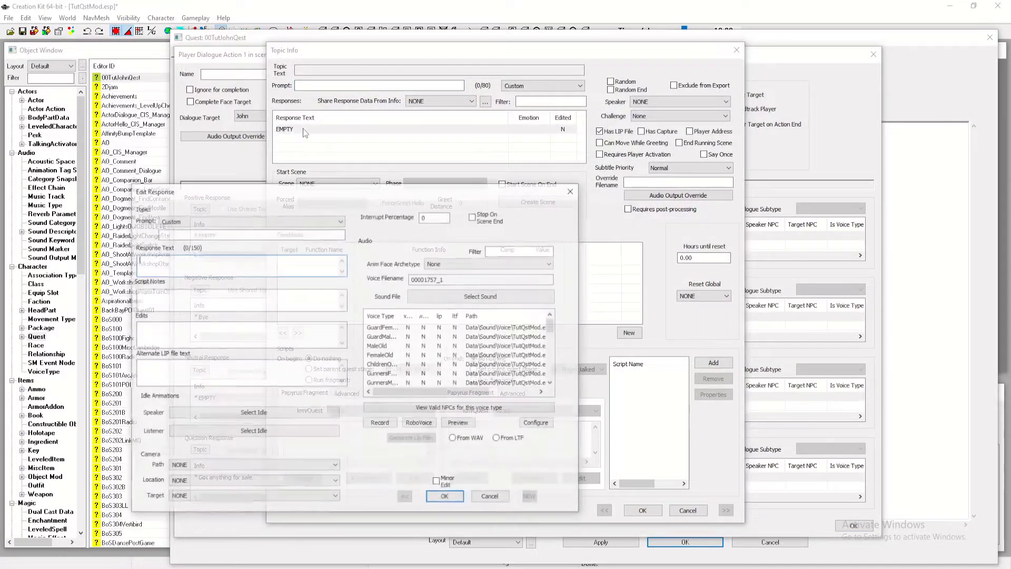
text(Sure here's what )
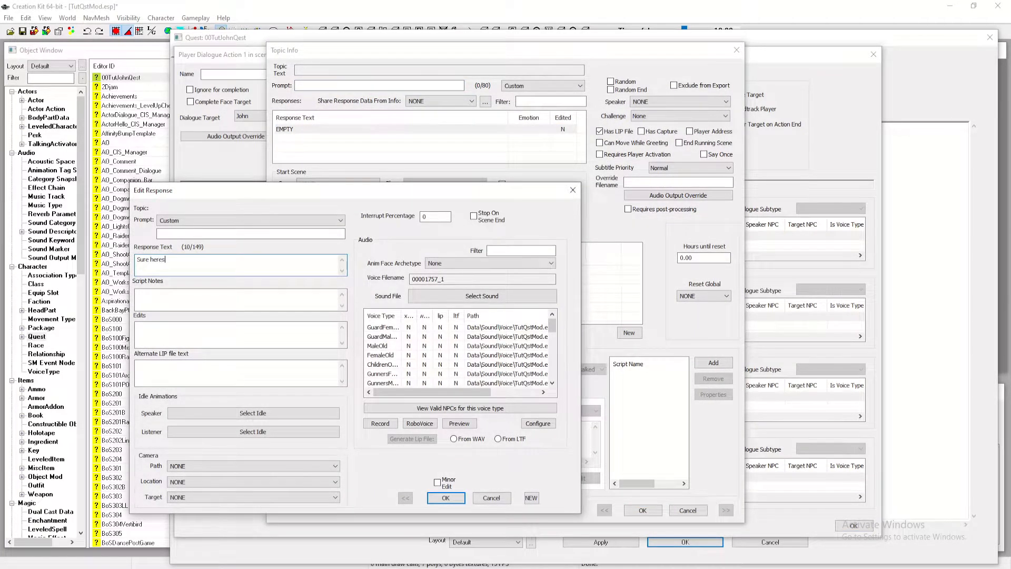
text(I've got.)
key(Return)
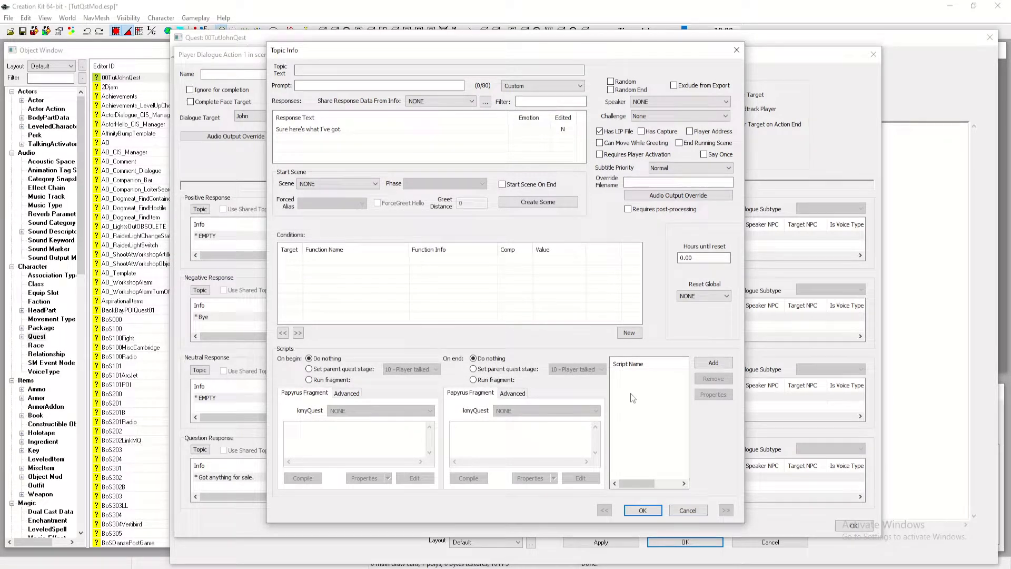
Find VendorInfoScript by filtering the available scripts for "info" and attach it to the NPC's question response without adding properties
click(713, 363)
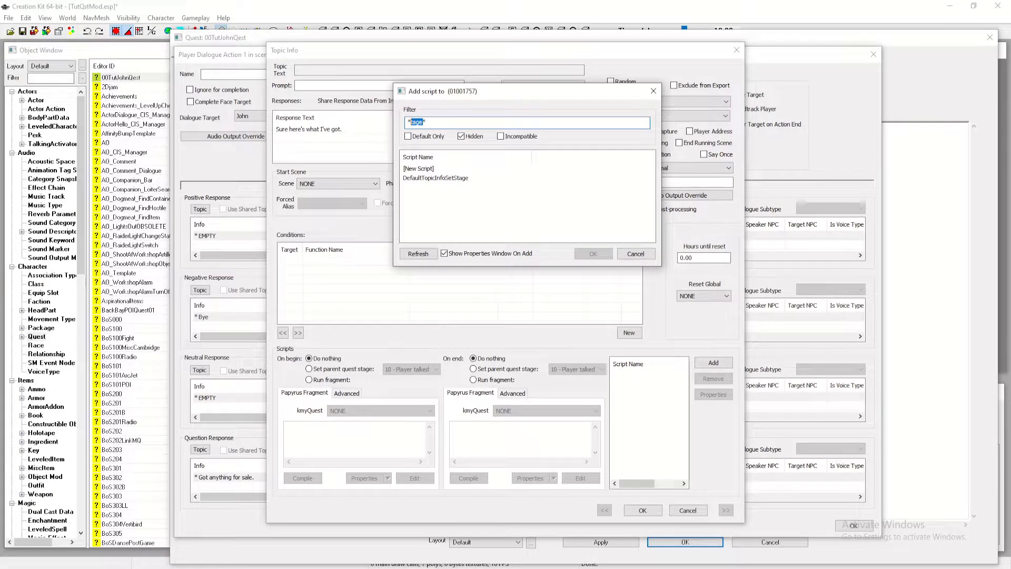
text(ven)
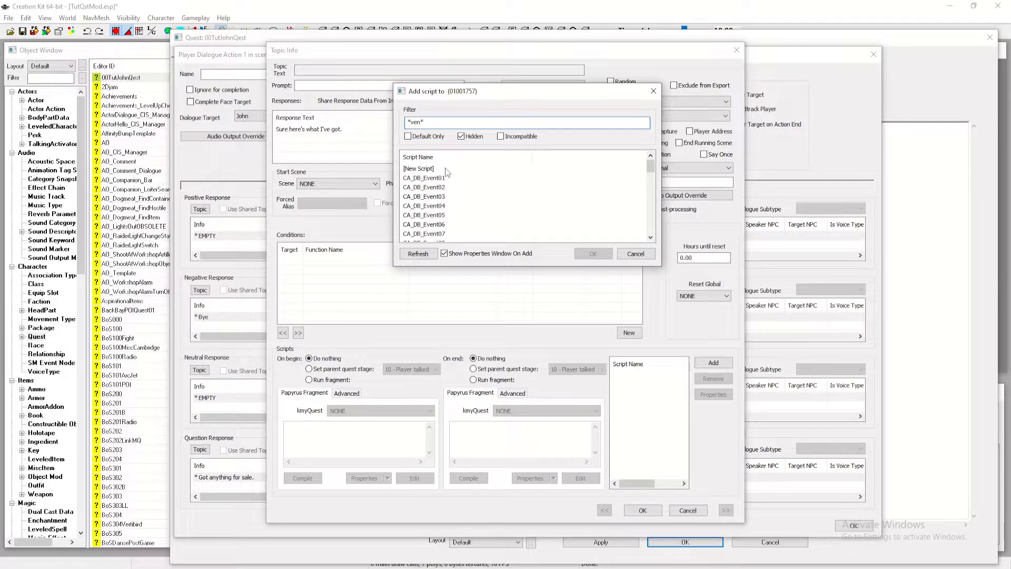
key(BackSpace)
key(BackSpace)
key(BackSpace)
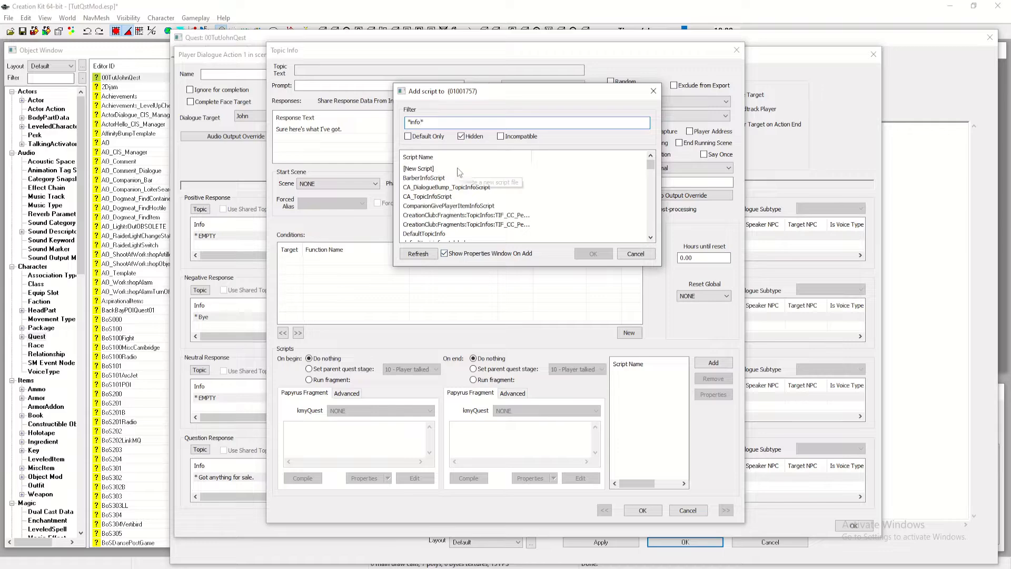
scroll(463, 176, down, 1)
scroll(485, 226, down, 3)
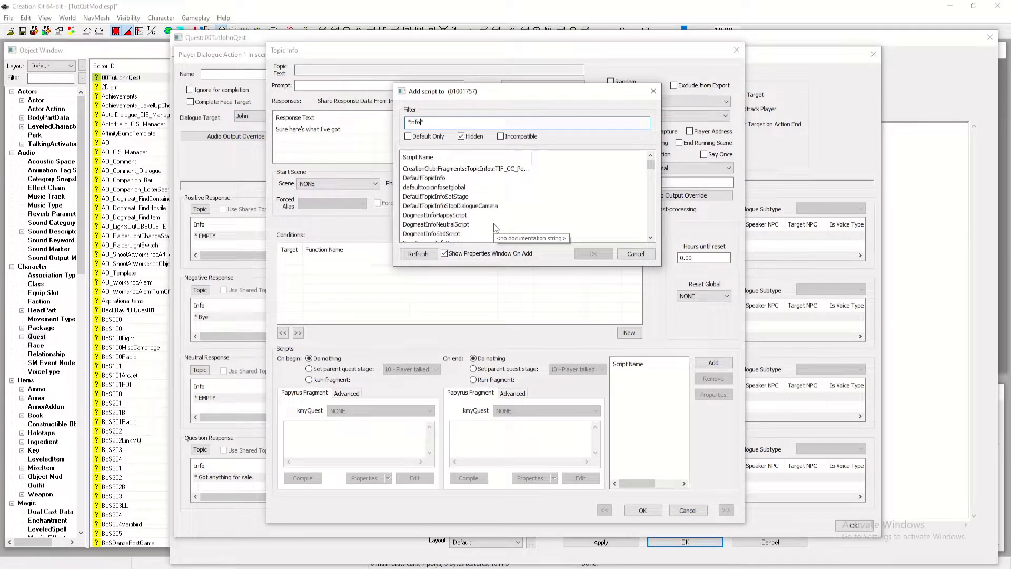
scroll(496, 228, down, 3)
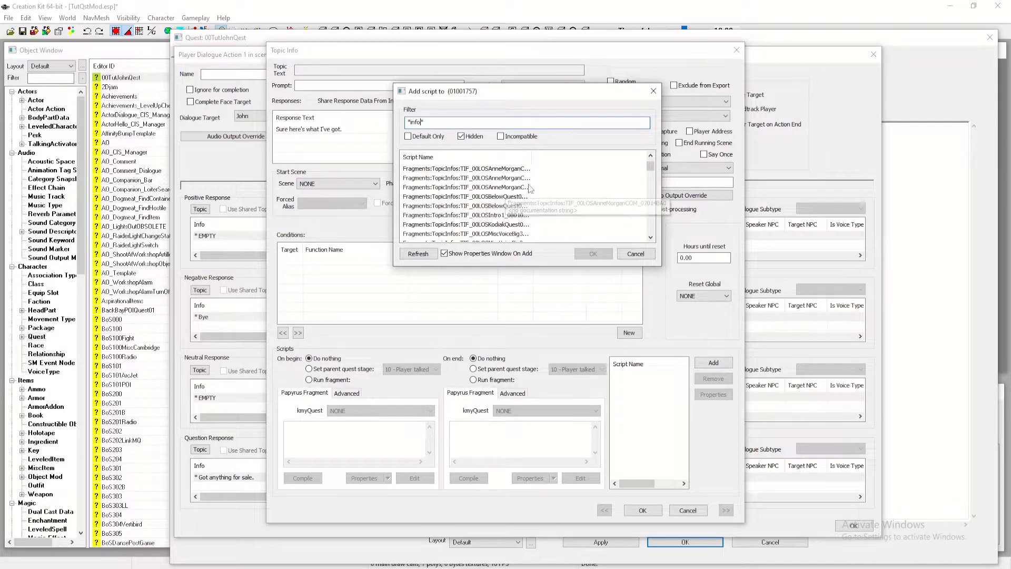
scroll(540, 185, down, 3)
scroll(561, 181, down, 5)
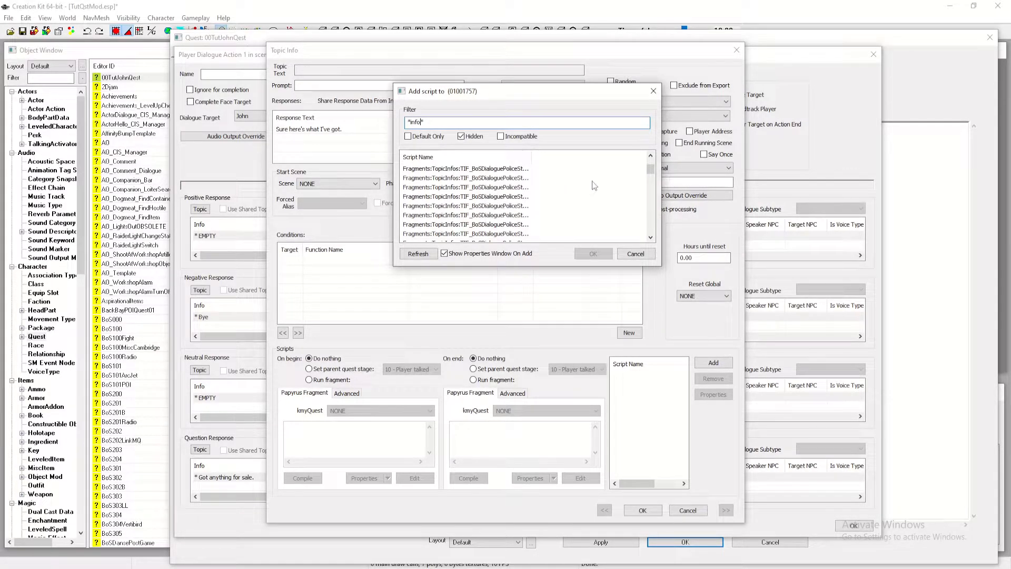
drag(651, 169, 657, 234)
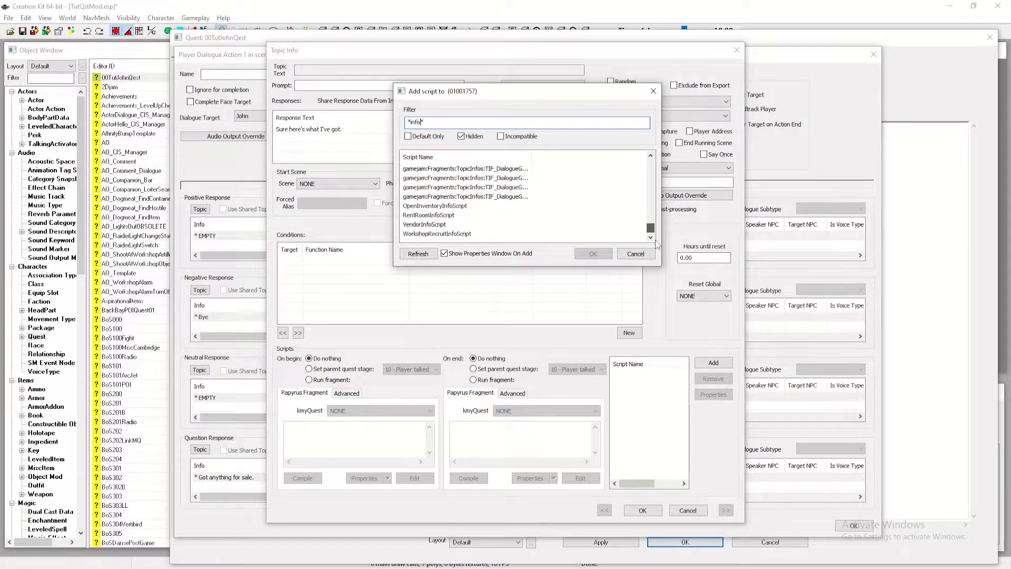
click(436, 225)
double_click(435, 225)
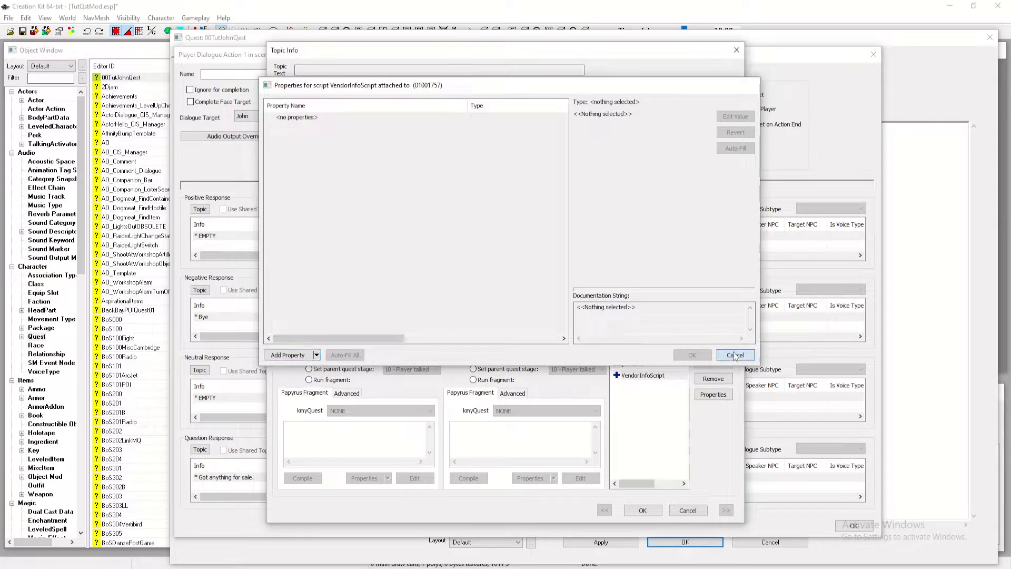
click(735, 355)
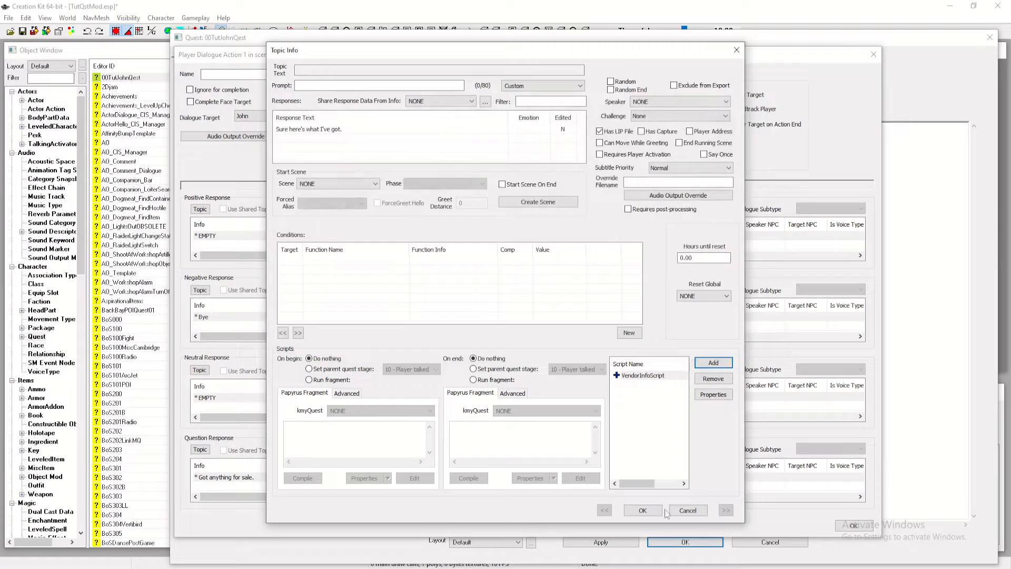
Make the NPC's question response end the running scene, and accept the player dialogue action and the quest
click(679, 143)
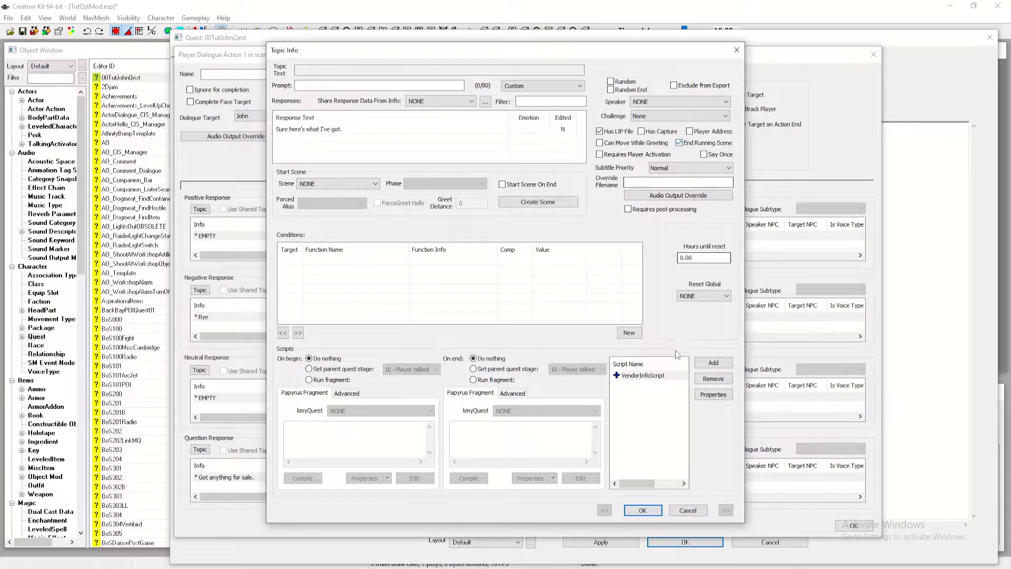
click(642, 508)
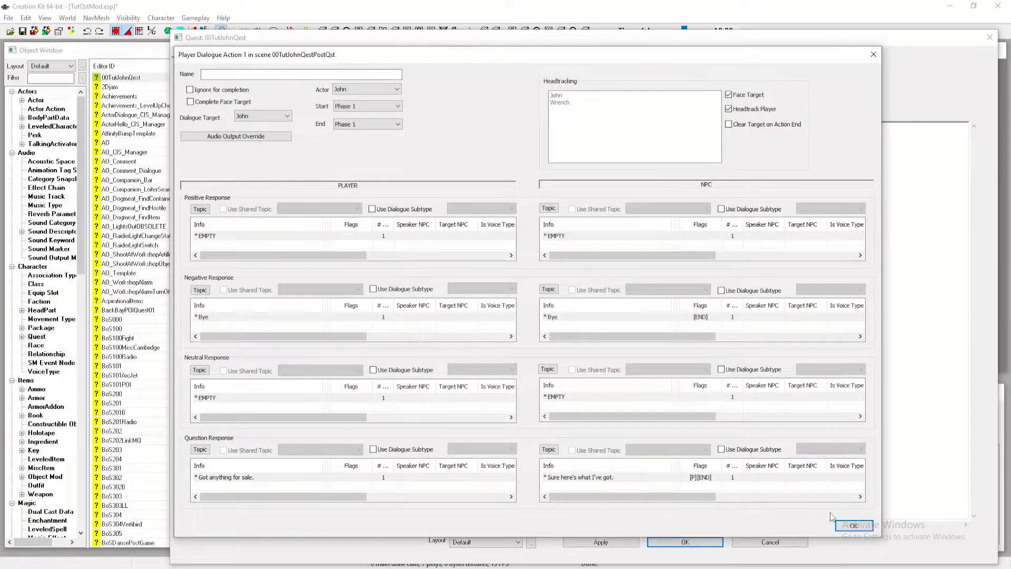
click(853, 525)
click(685, 542)
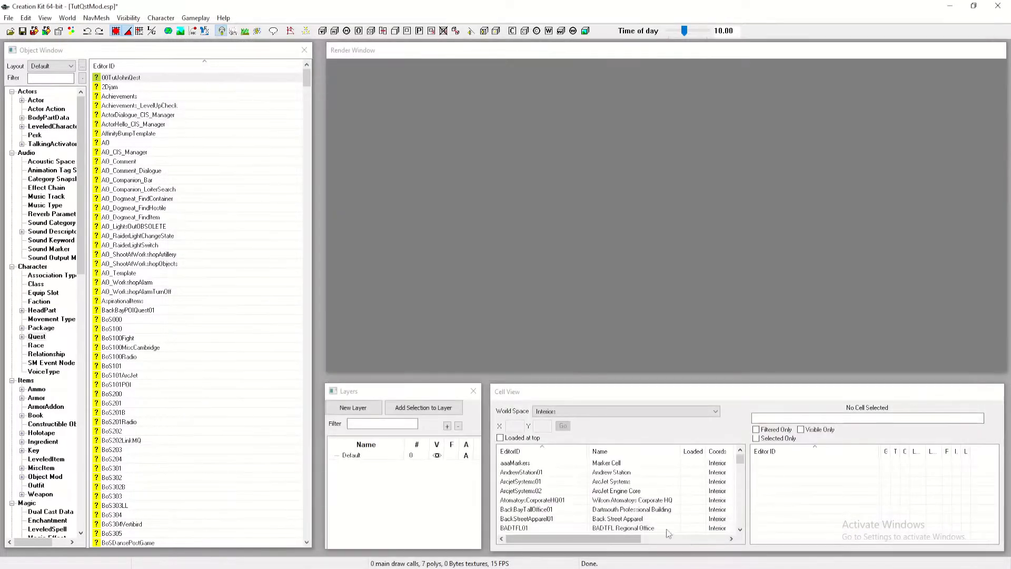
Create a new faction with the ID 00TutJohnFaction
click(43, 310)
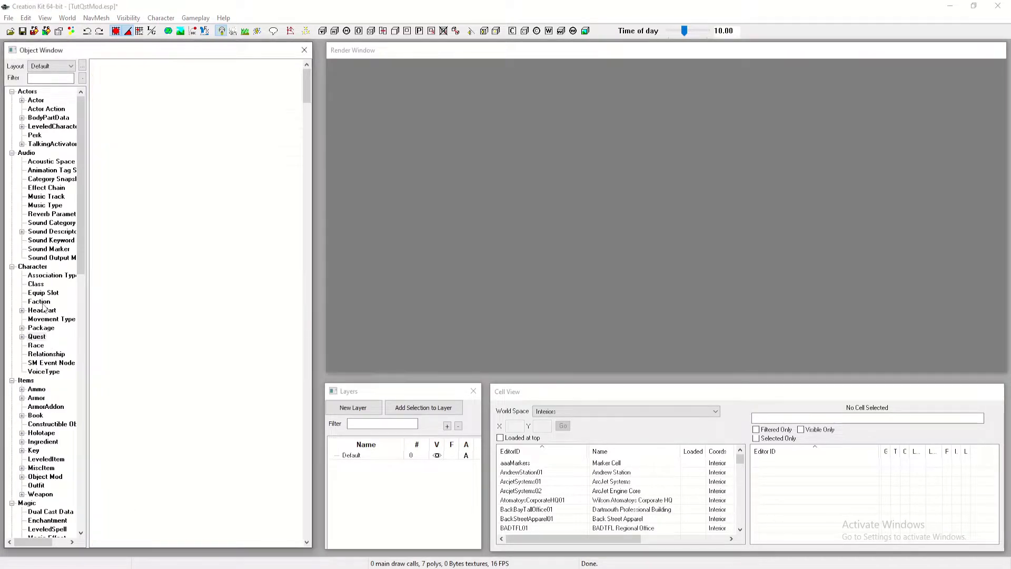
right_click(168, 143)
click(189, 150)
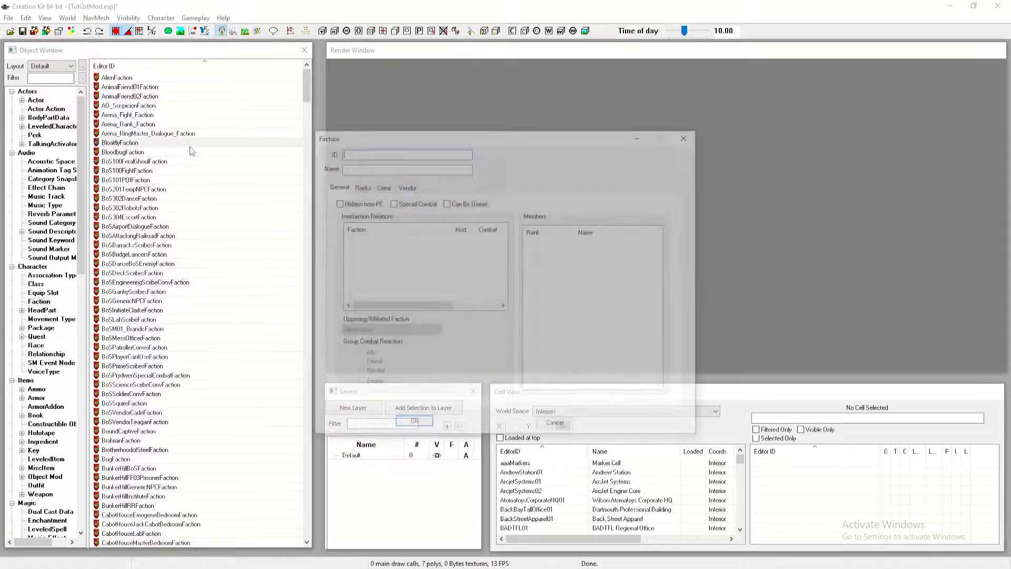
text(00Tut)
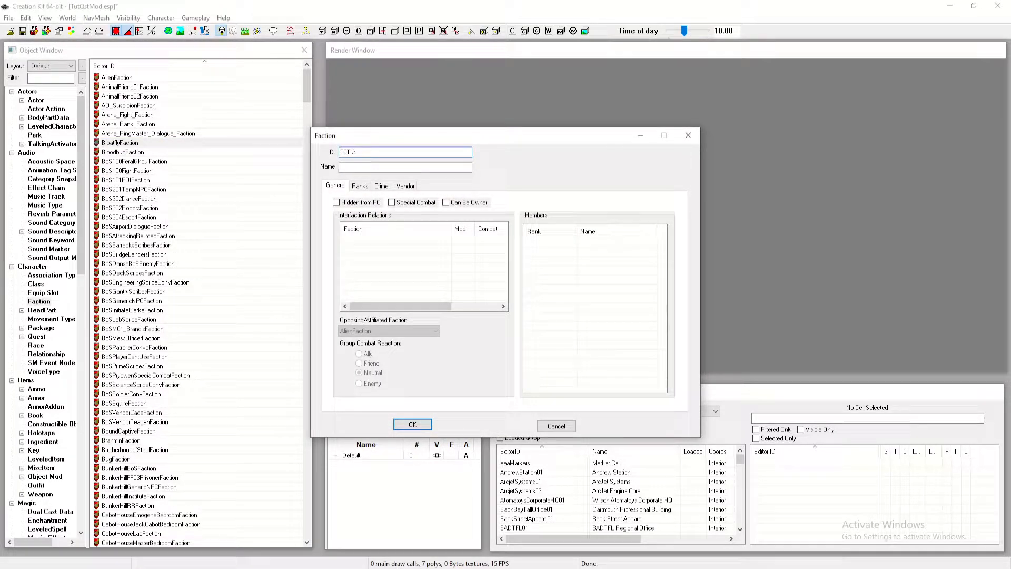
text(JohnFaction)
Make the faction a vendor located Near Self, using the VendorItemsMisc buy/sell list and allowing everything not in the list
click(406, 186)
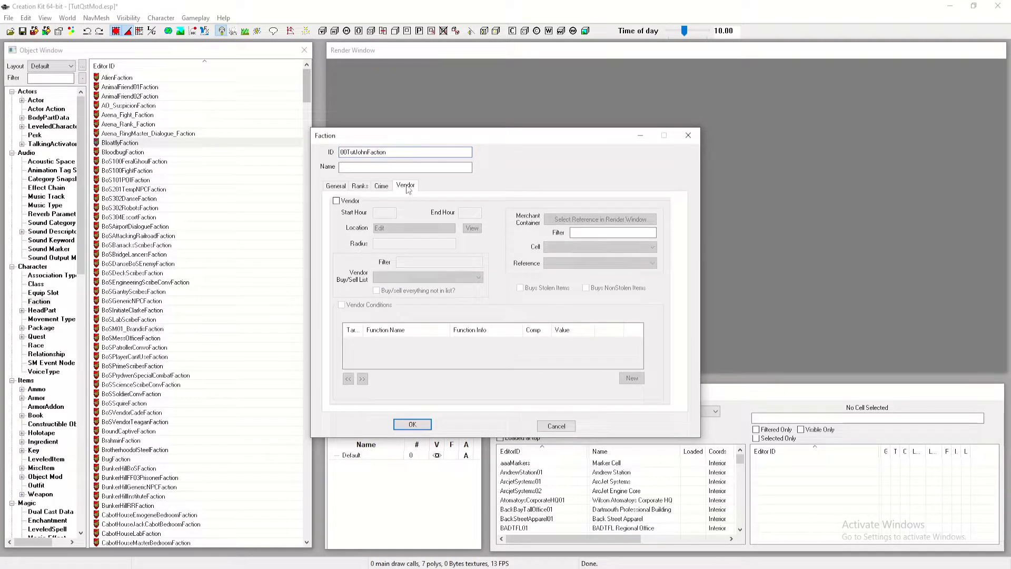
click(336, 200)
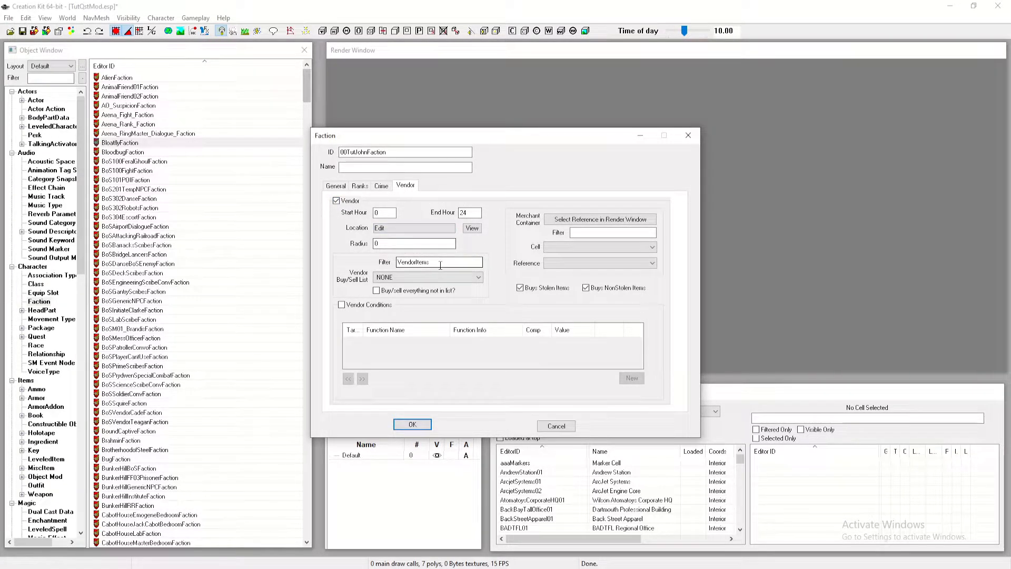
double_click(427, 228)
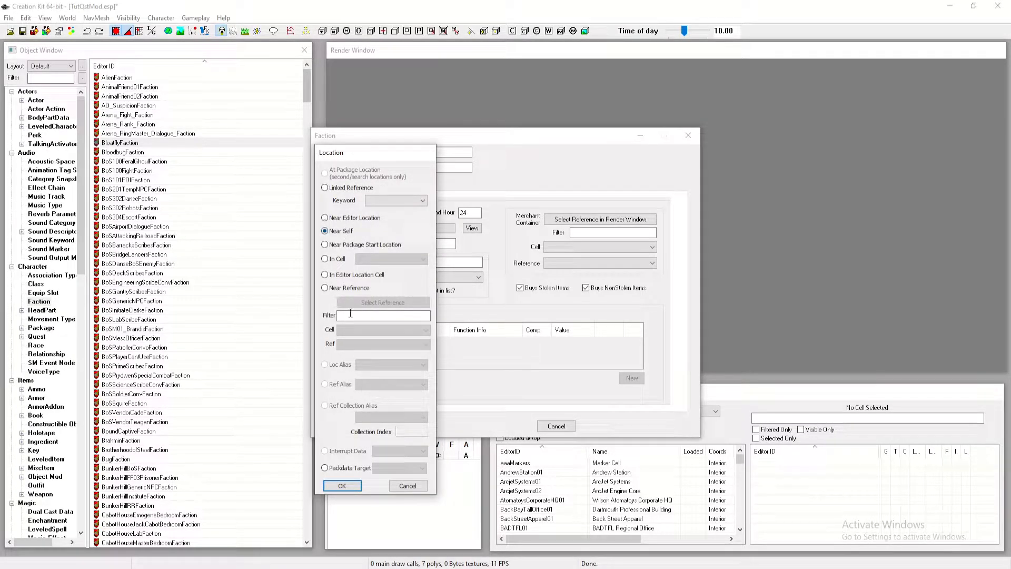
click(342, 486)
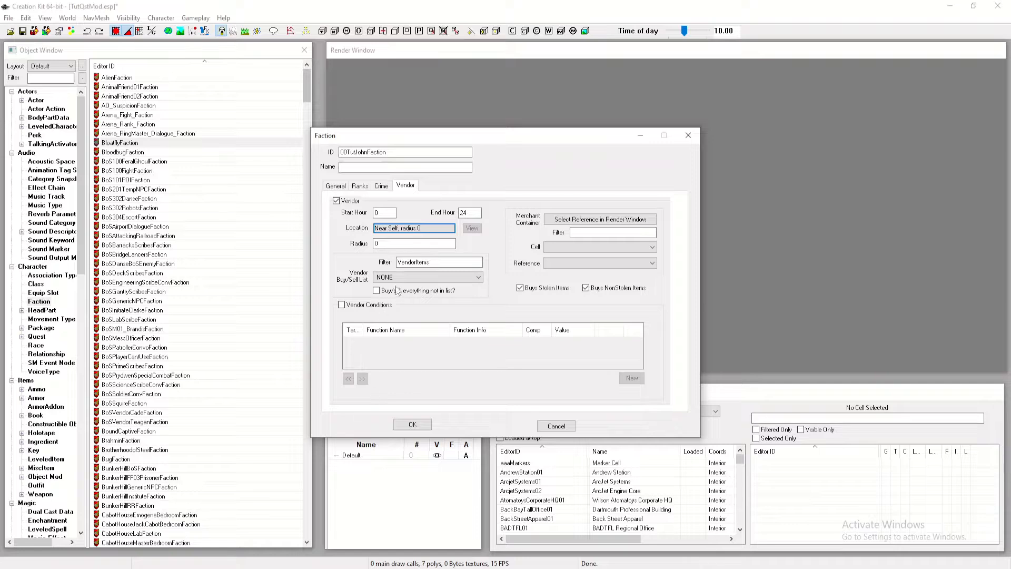
click(424, 280)
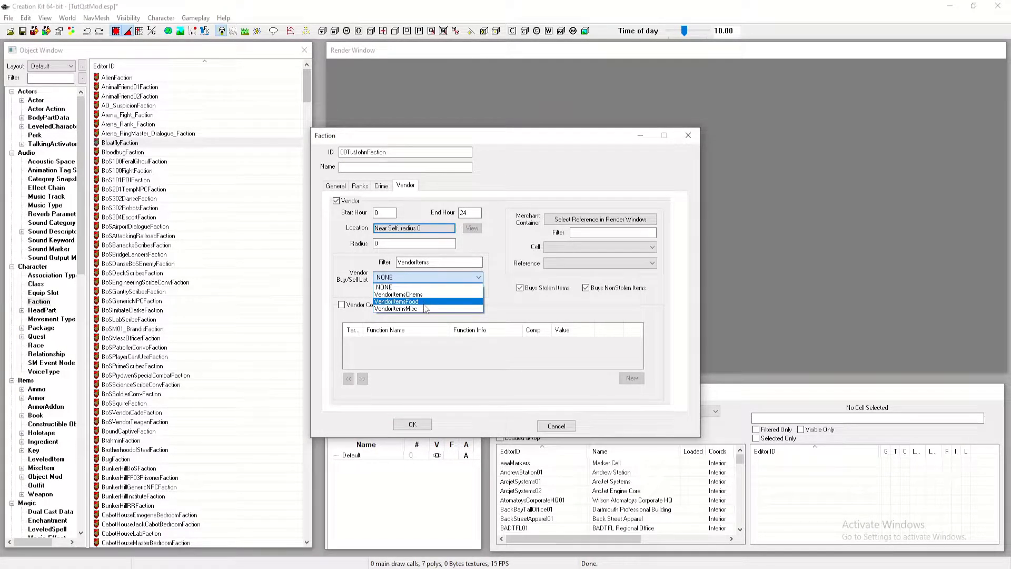
click(426, 309)
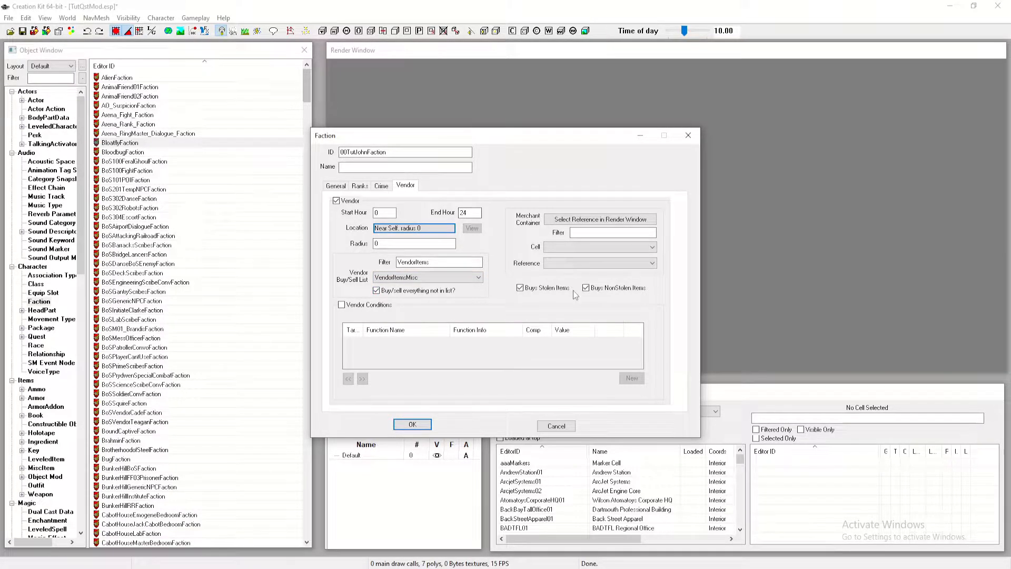
Load the interior cell aaaMarkers in the render window and frame an empty area for the vendor container
click(623, 463)
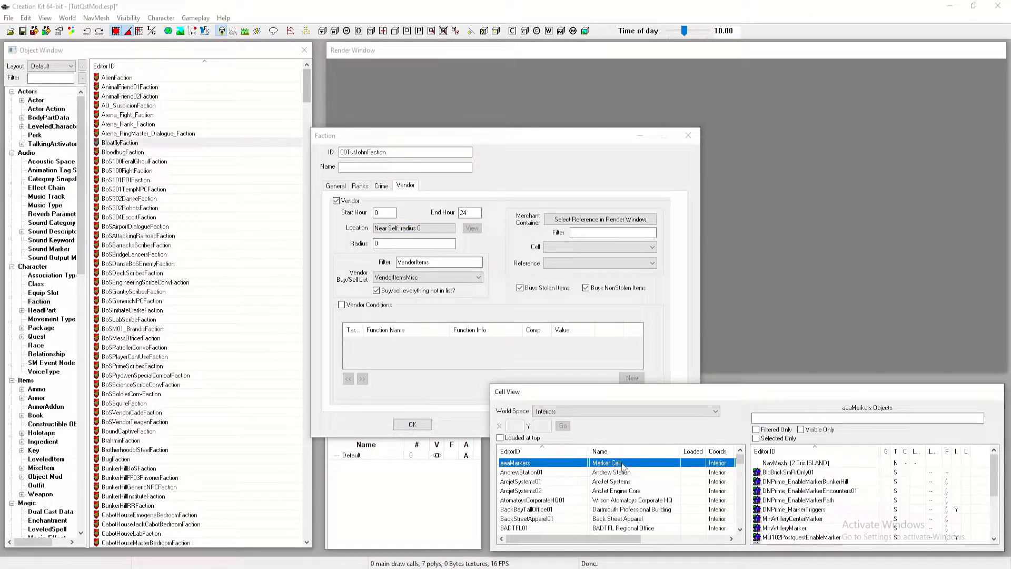
double_click(623, 463)
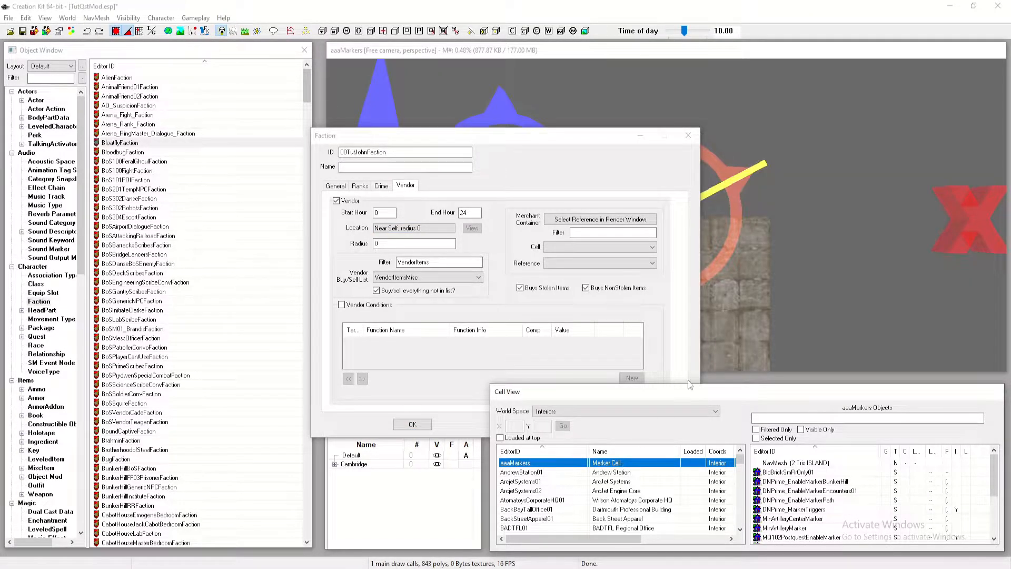
mouse_move(807, 250)
middle_down()
mouse_move(816, 222)
mouse_move(851, 235)
mouse_move(808, 216)
middle_up()
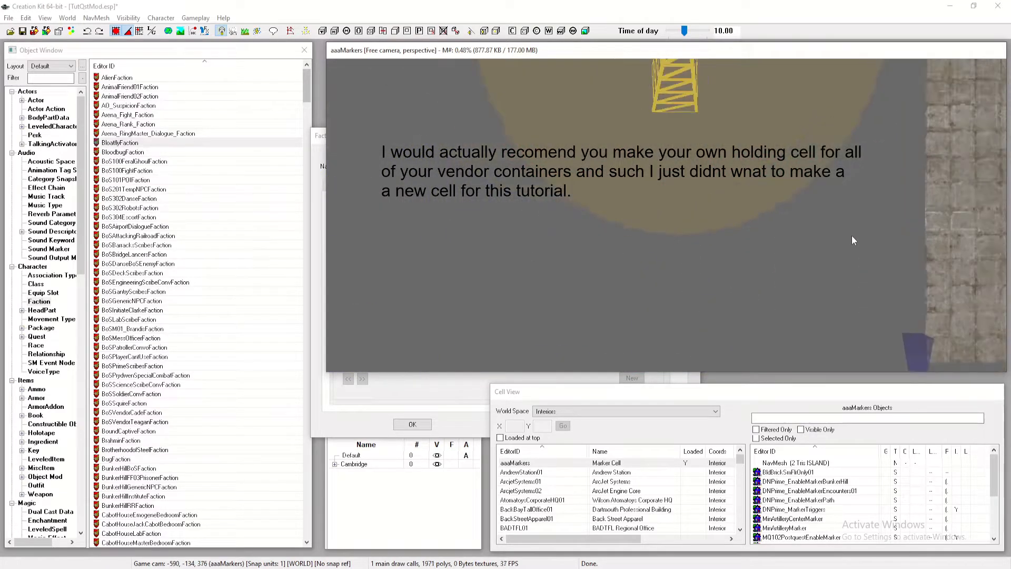
scroll(852, 235, down, 5)
scroll(809, 216, up, 2)
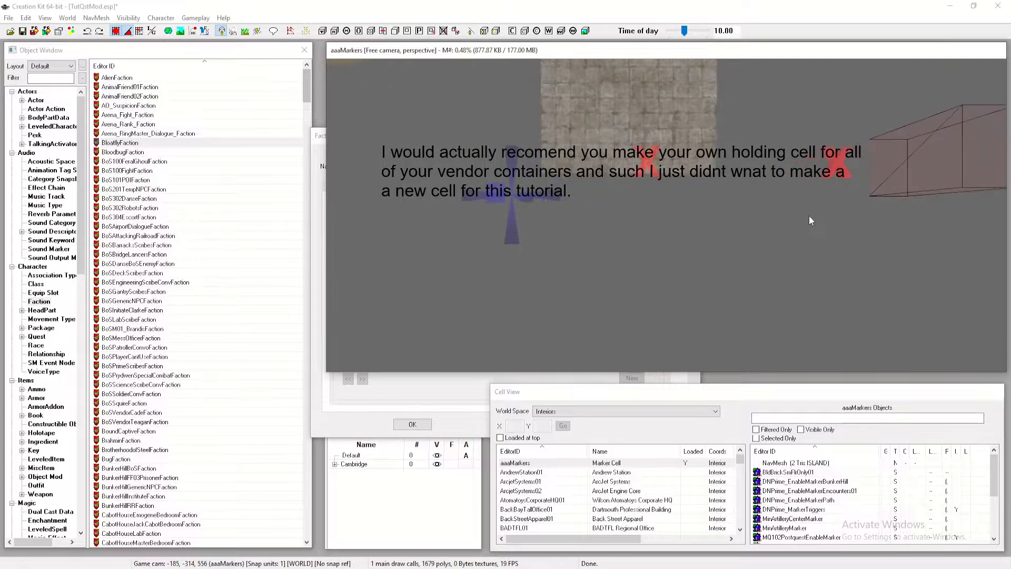
scroll(809, 216, up, 2)
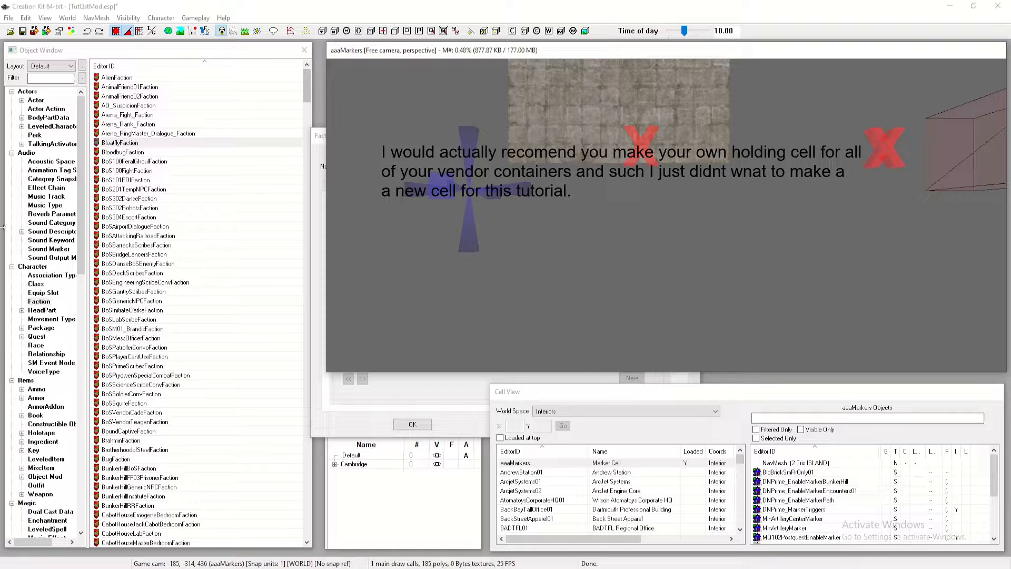
Duplicate the container AbernathyFarmVendorChest as a new form with the ID 00TutJohnVendorChest
scroll(39, 428, down, 15)
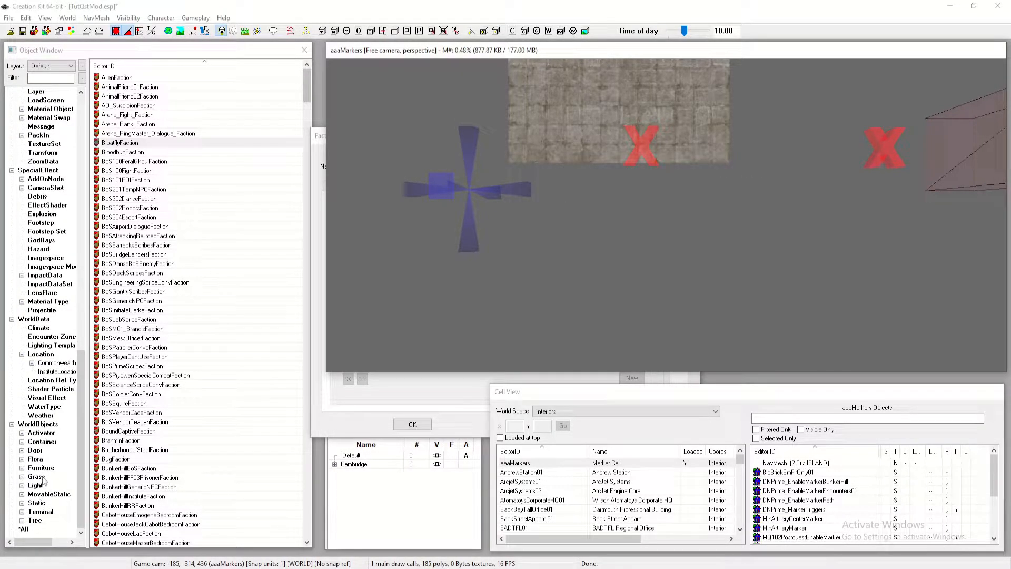
click(43, 441)
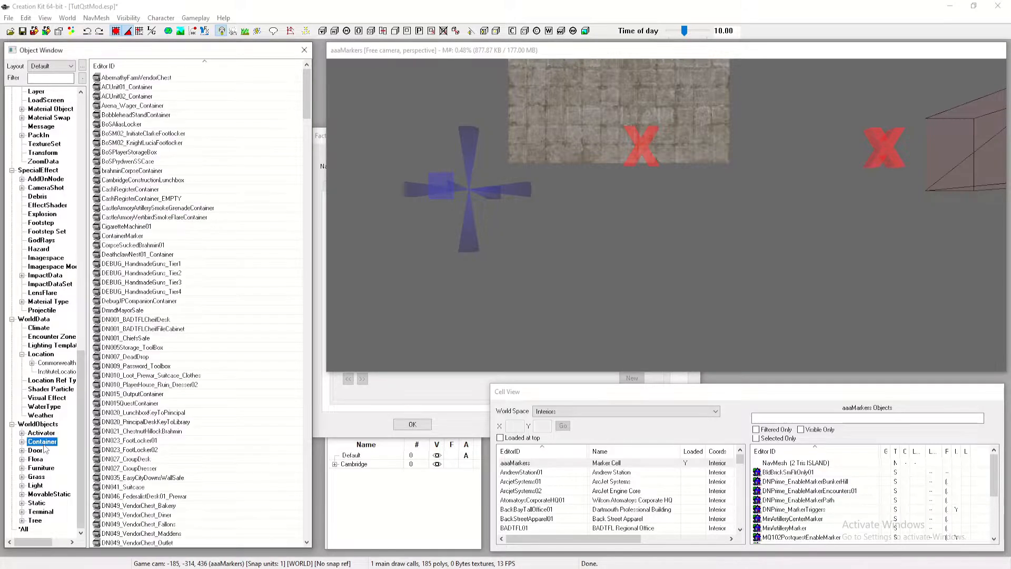
click(161, 78)
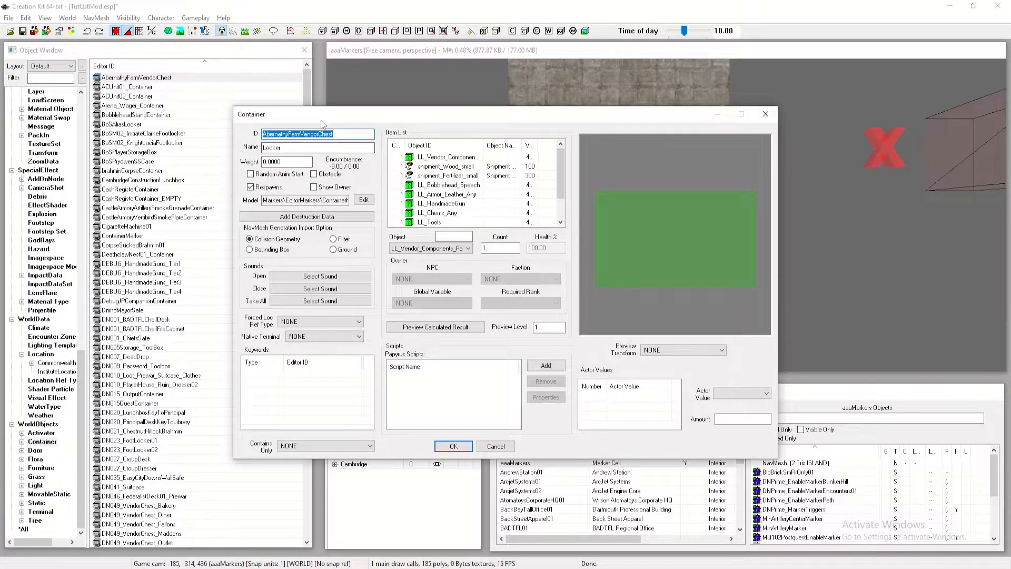
click(301, 134)
drag(300, 134, 204, 136)
text(00)
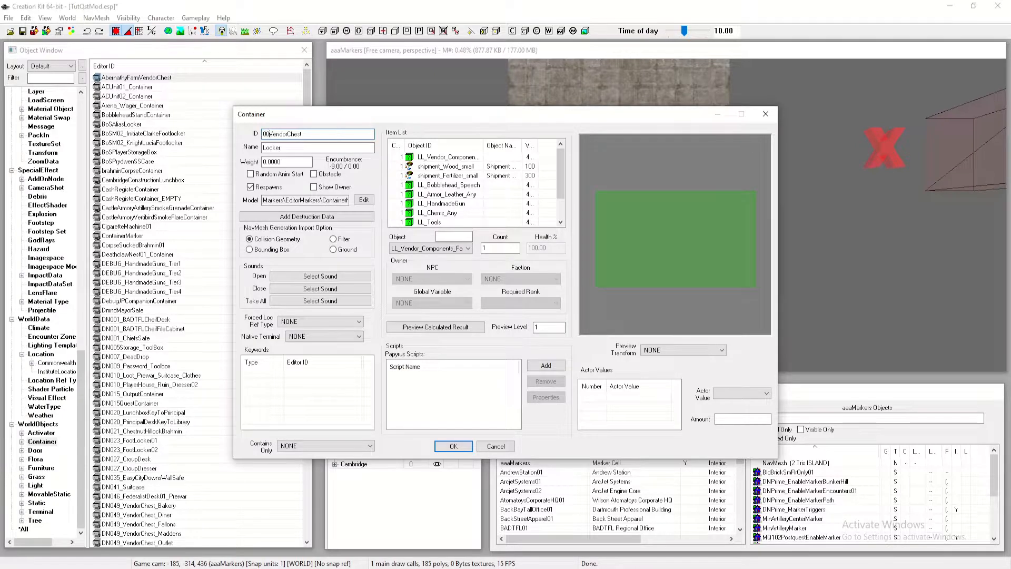
text(TutJohn)
key(Return)
key(Return)
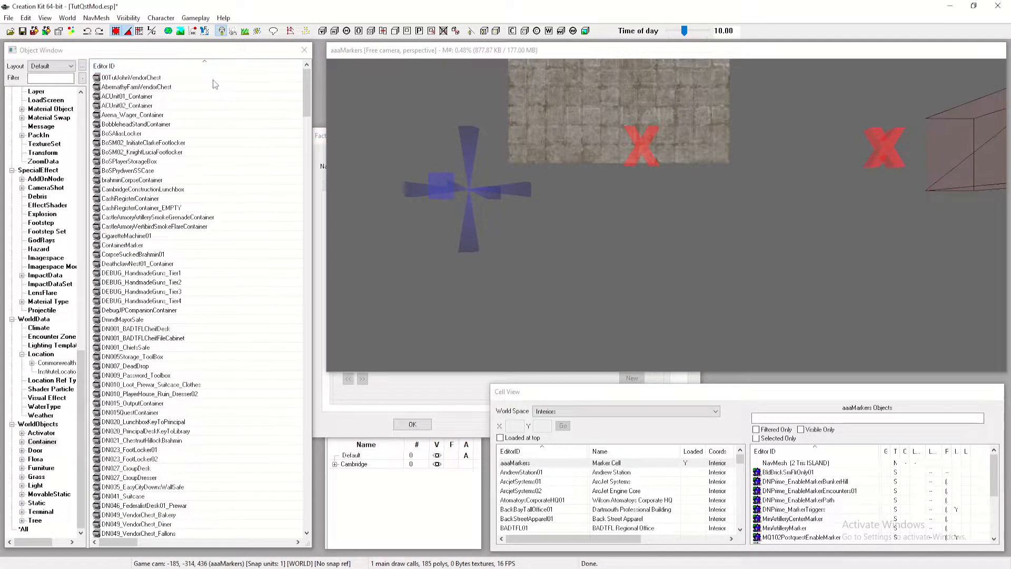
Place a 00TutJohnVendorChest reference in the aaaMarkers cell
drag(216, 77, 397, 187)
drag(654, 335, 657, 312)
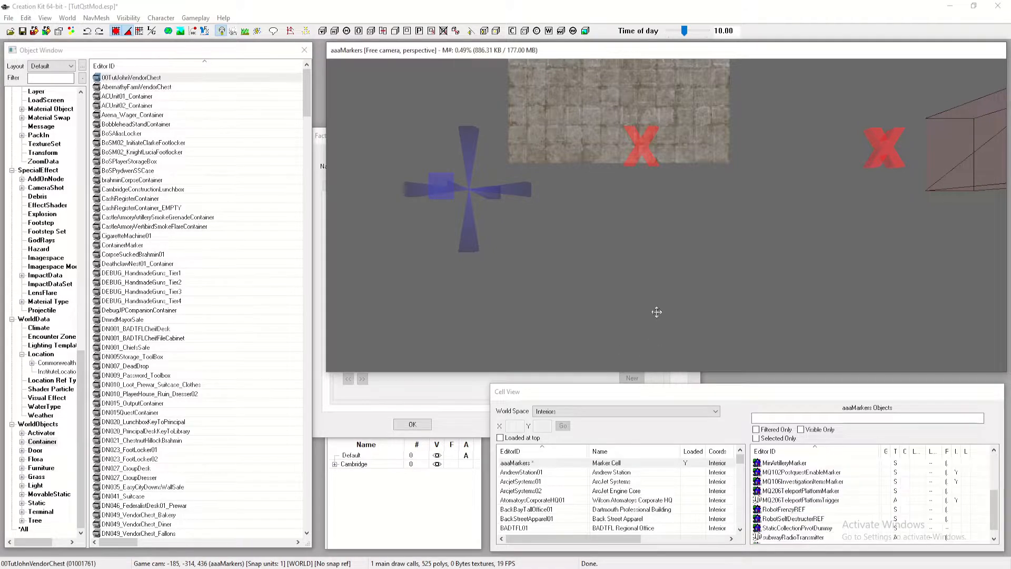
scroll(656, 311, down, 4)
shift+middle_drag(657, 310, 693, 273)
scroll(695, 270, down, 2)
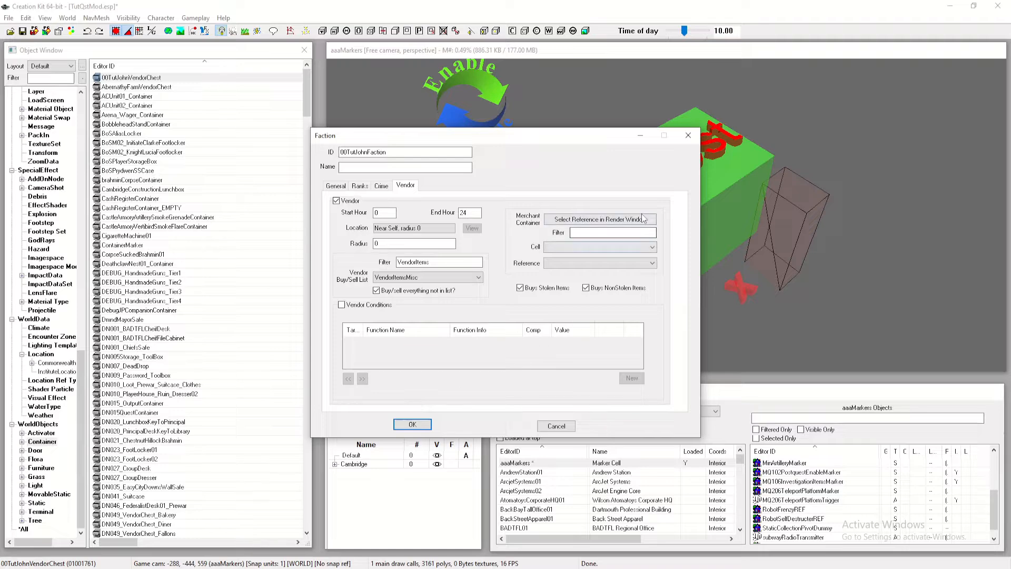
Assign the placed 00TutJohnVendorChest reference in aaaMarkers as the faction's merchant container and accept the faction
click(643, 219)
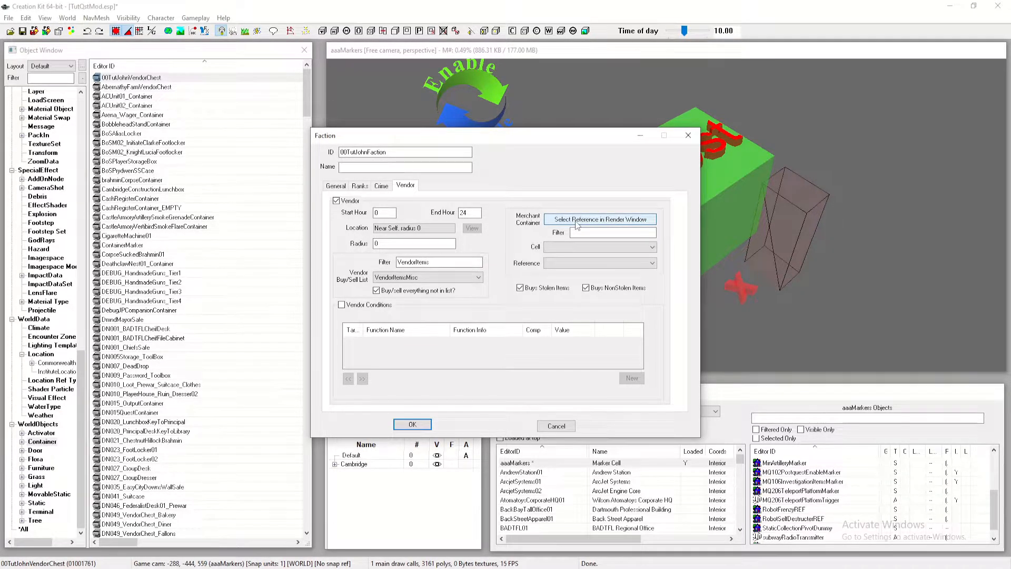
click(576, 220)
double_click(679, 211)
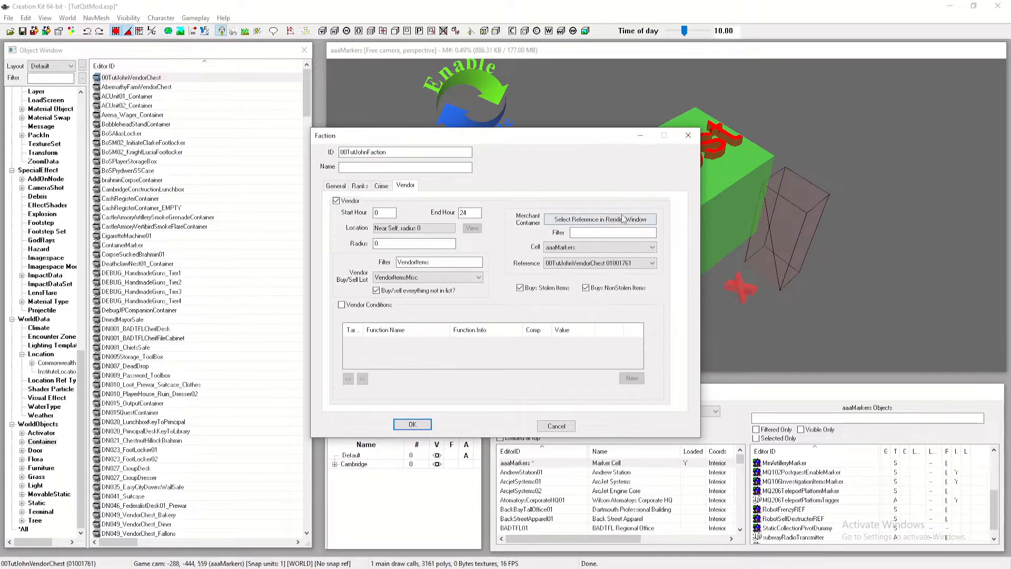
click(413, 424)
Add 00TutJohnFaction to the factions of the actor 00TutNPC1
scroll(42, 219, up, 20)
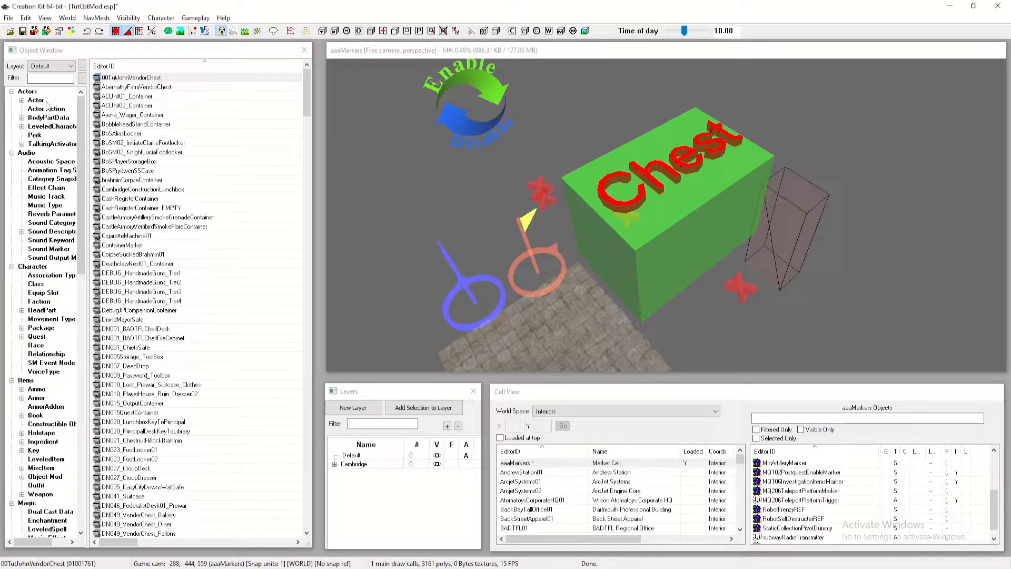
click(46, 108)
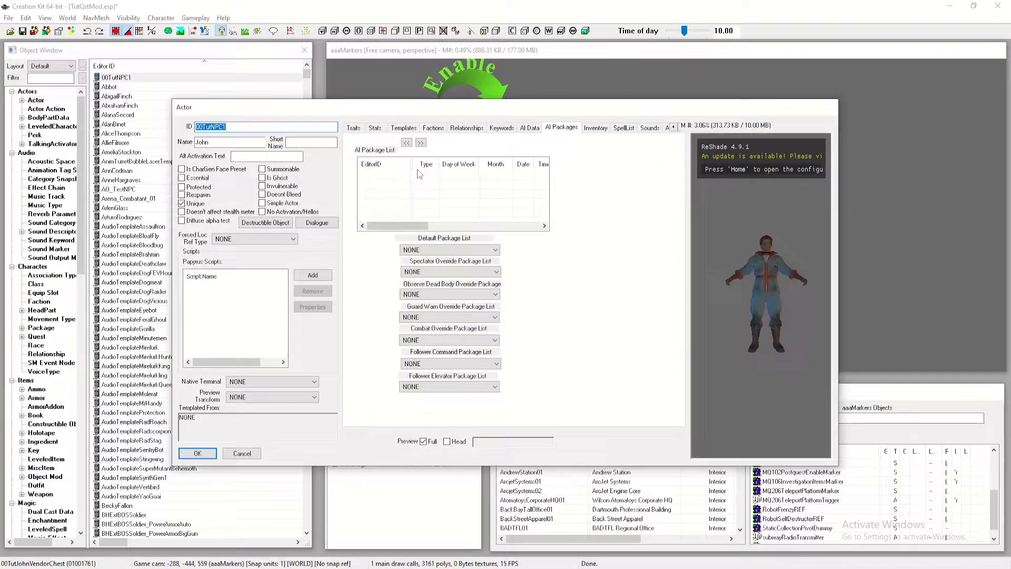
click(430, 127)
right_click(437, 184)
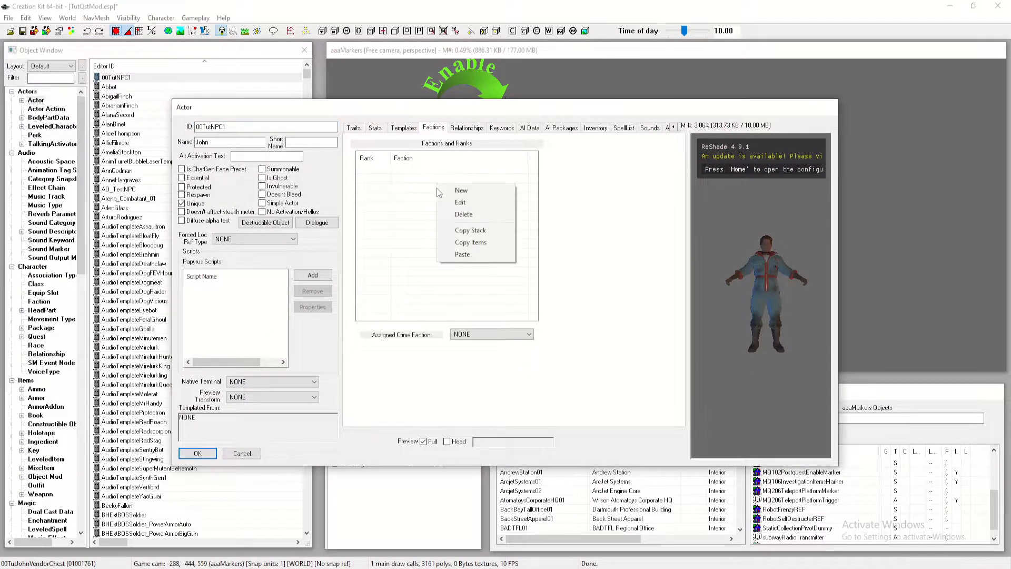
click(456, 191)
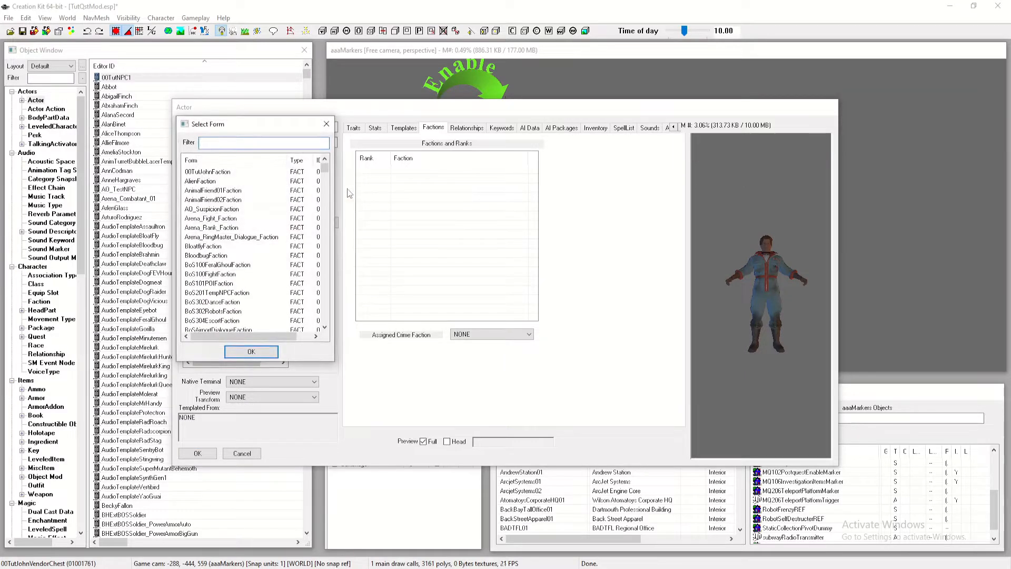
double_click(211, 171)
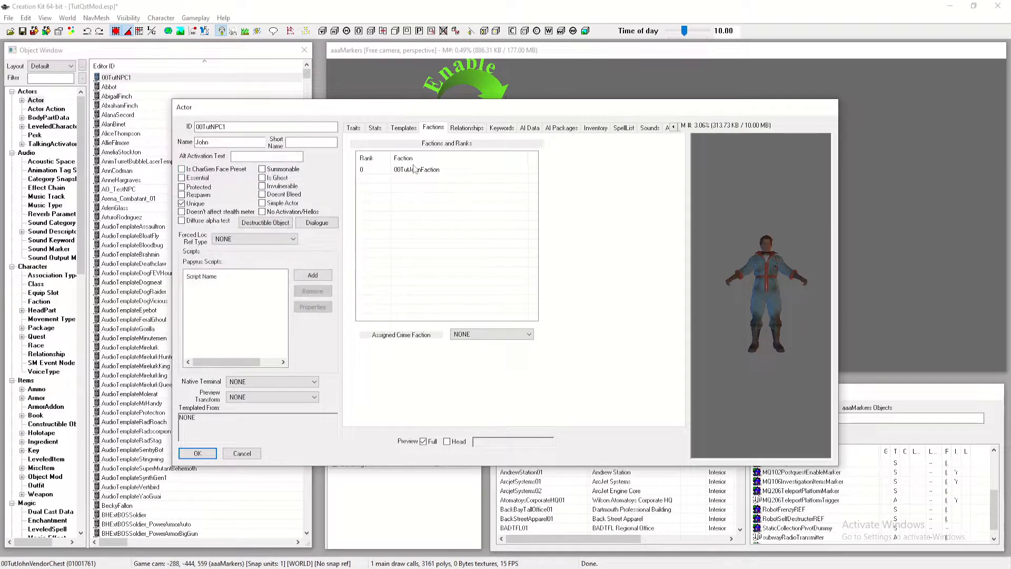
Find DefaultSandboxCurrentLocation by filtering for "defaultsandbox" and add it to the actor's AI packages
click(558, 128)
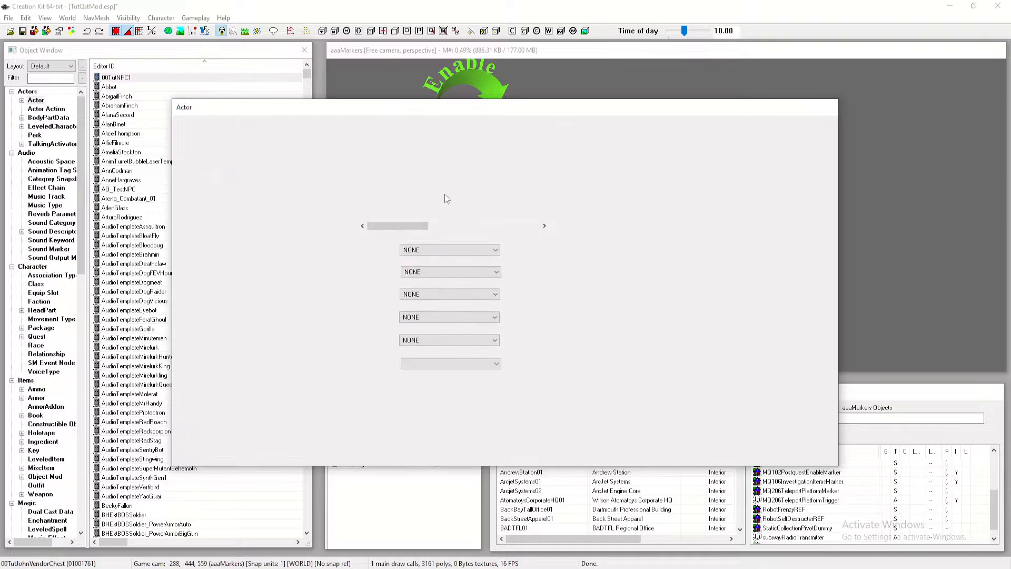
right_click(423, 189)
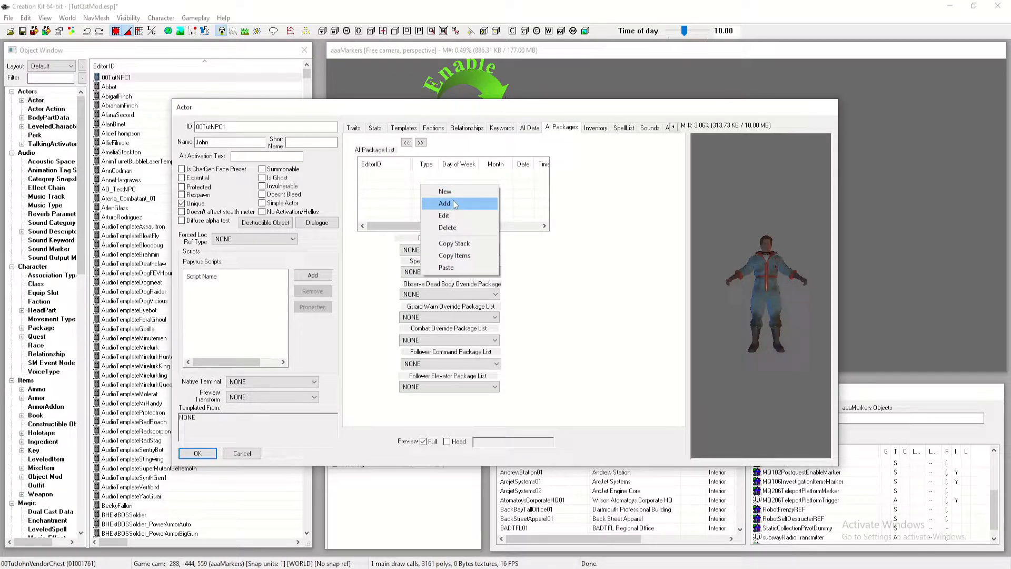
click(452, 204)
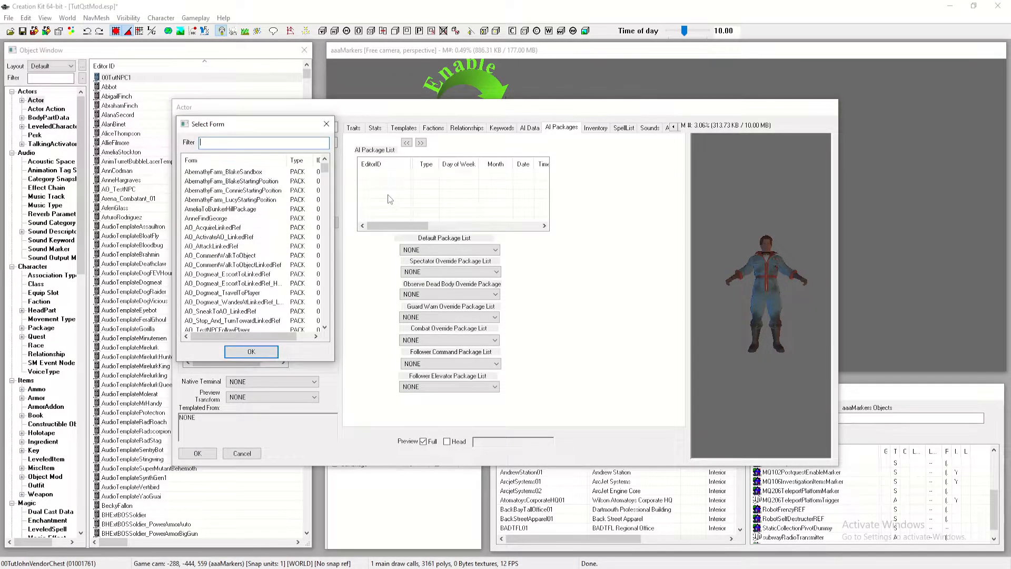
text(default)
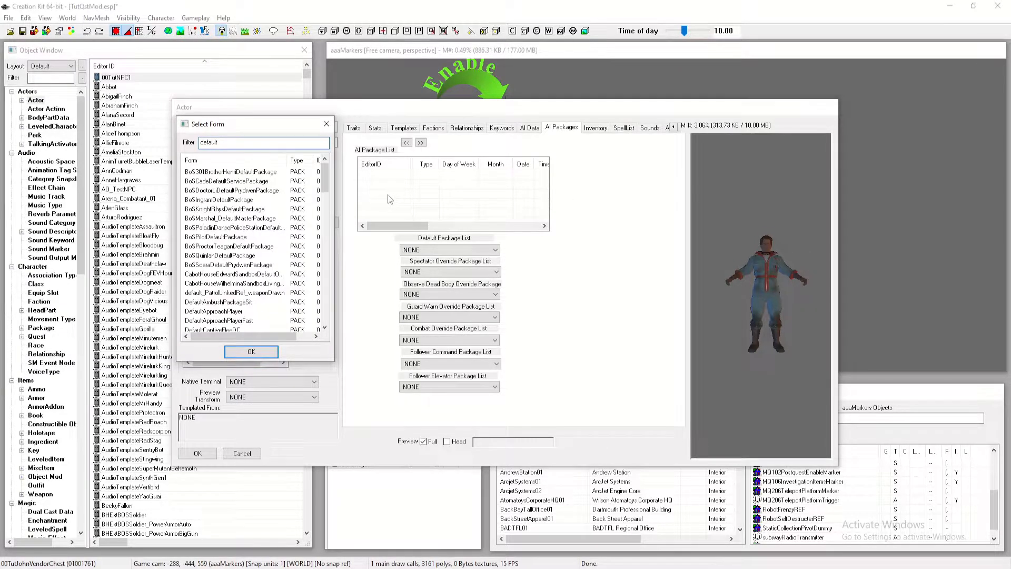
text(sandbox)
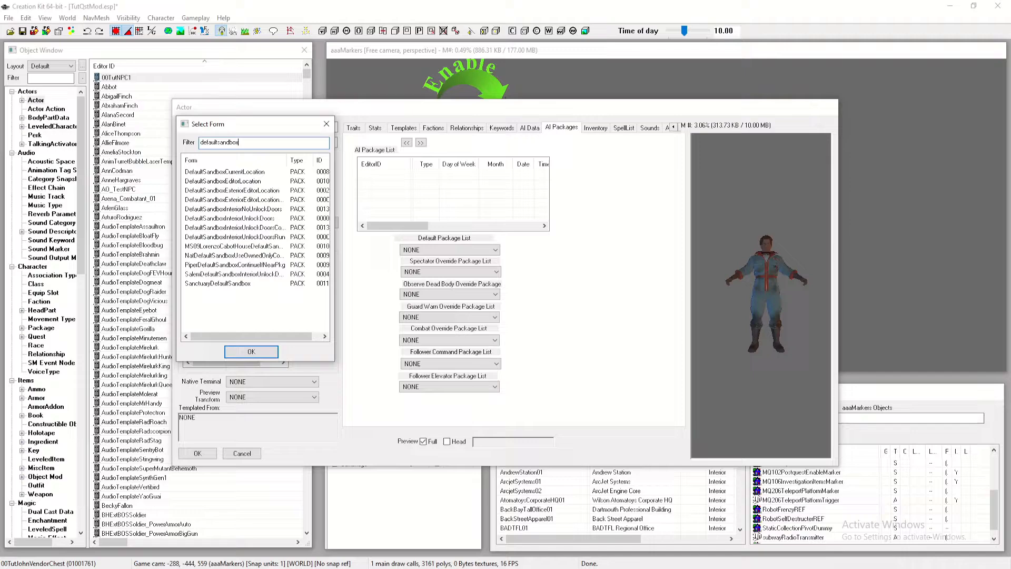
double_click(258, 172)
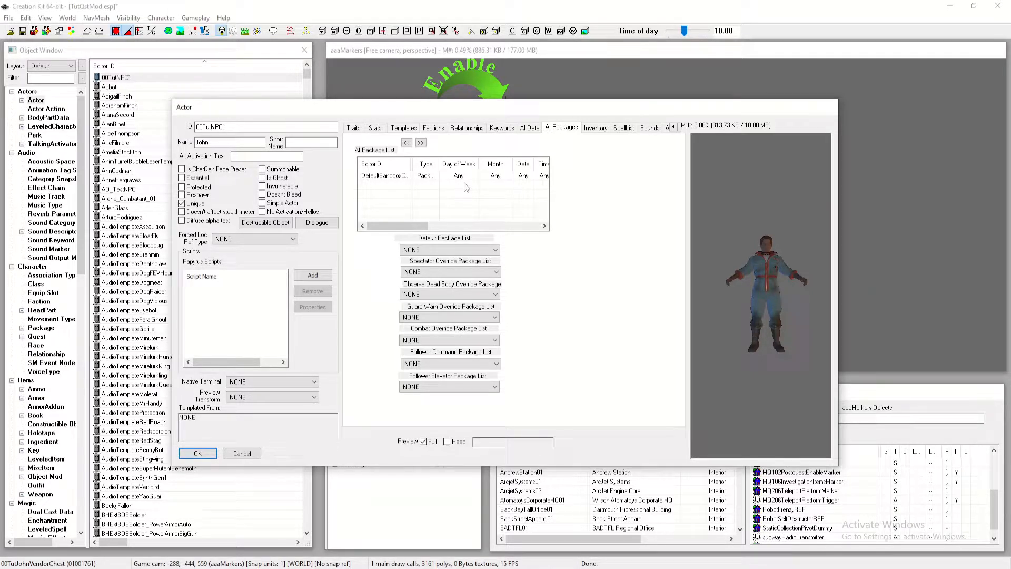
Add the leveled items LLE_Pockets_Citizen_Poor and LL_PipeWrench to the actor's inventory, filtering the leveled items for "pock" and "wrench"
click(596, 128)
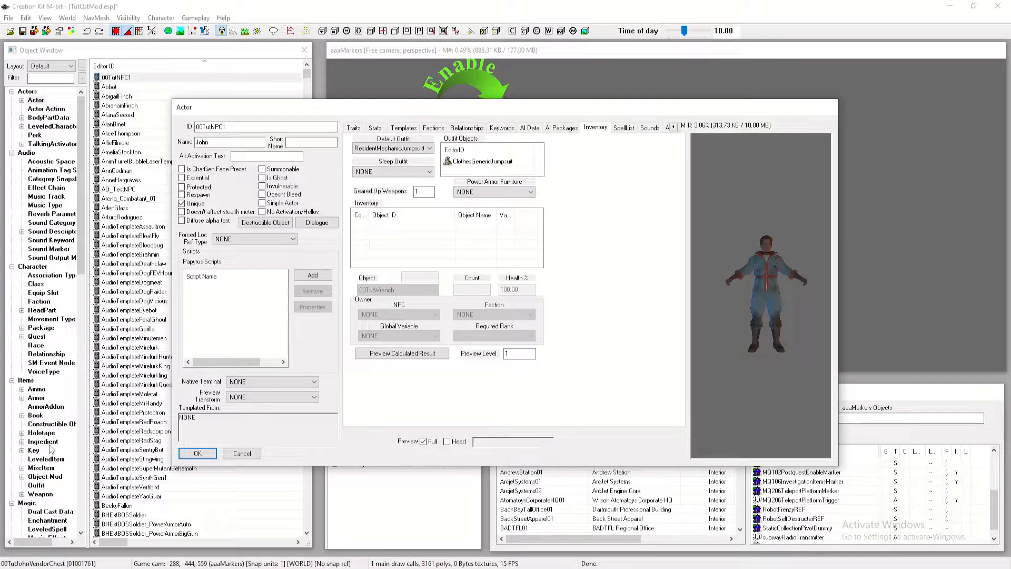
click(47, 467)
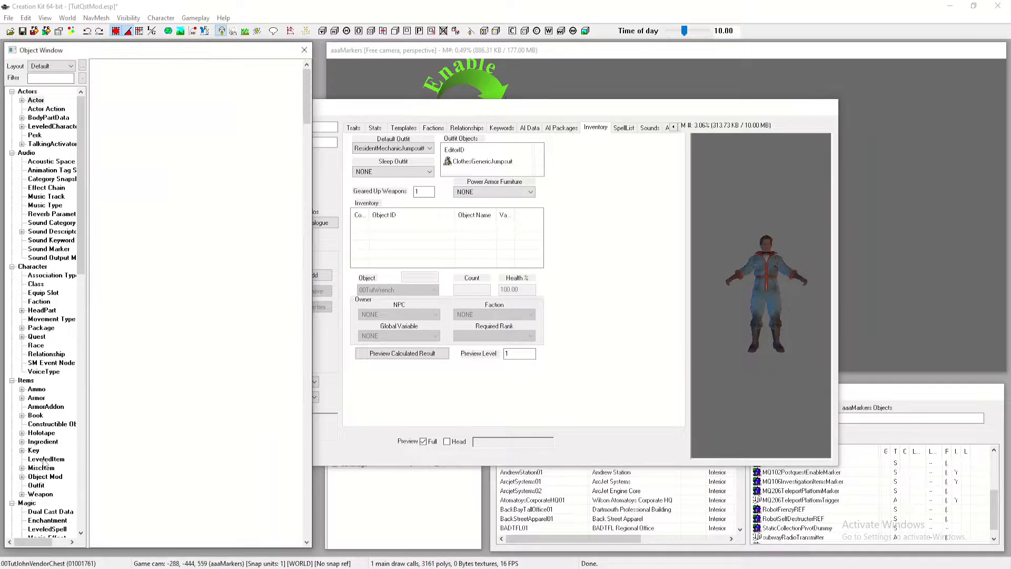
click(48, 79)
text(pock)
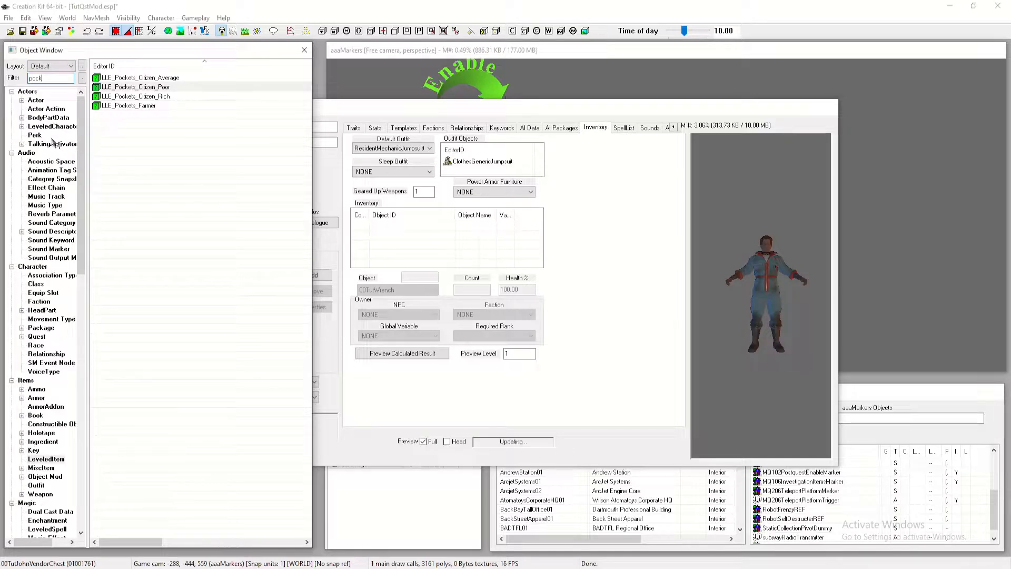
double_click(44, 79)
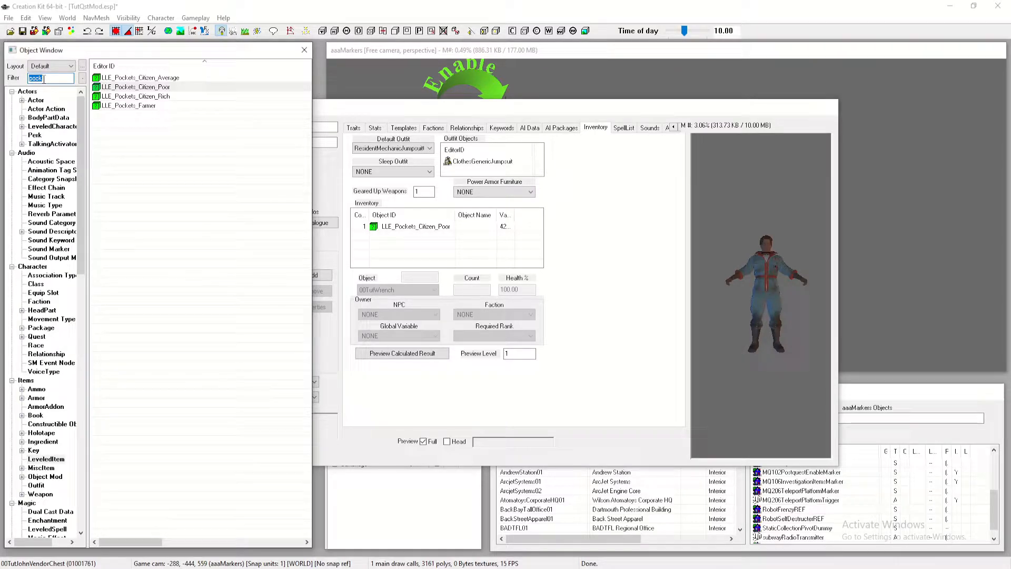
text(wrench)
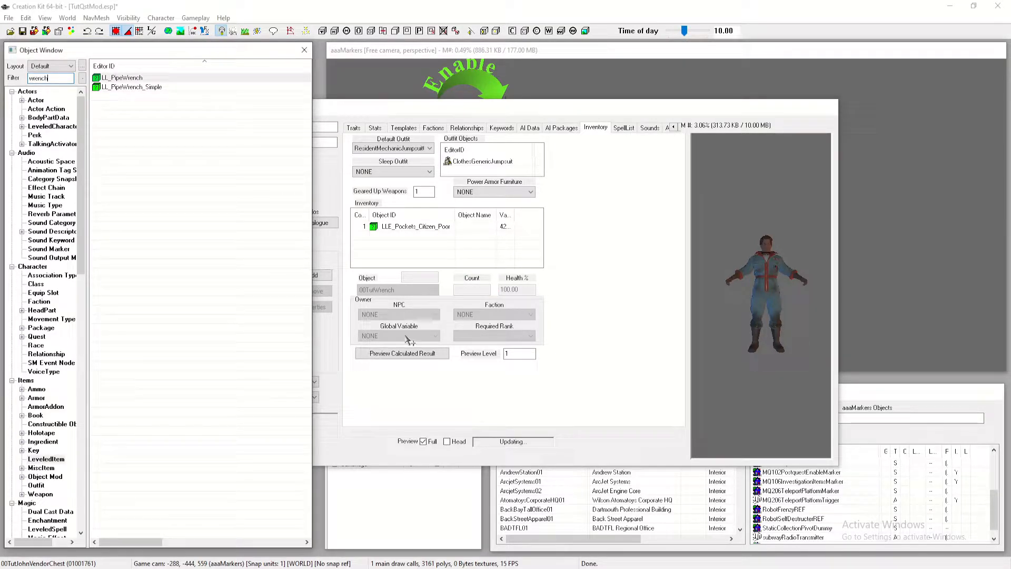
Preview the actor's calculated inventory at the default level and at level 100, and open the actor's traits
click(406, 353)
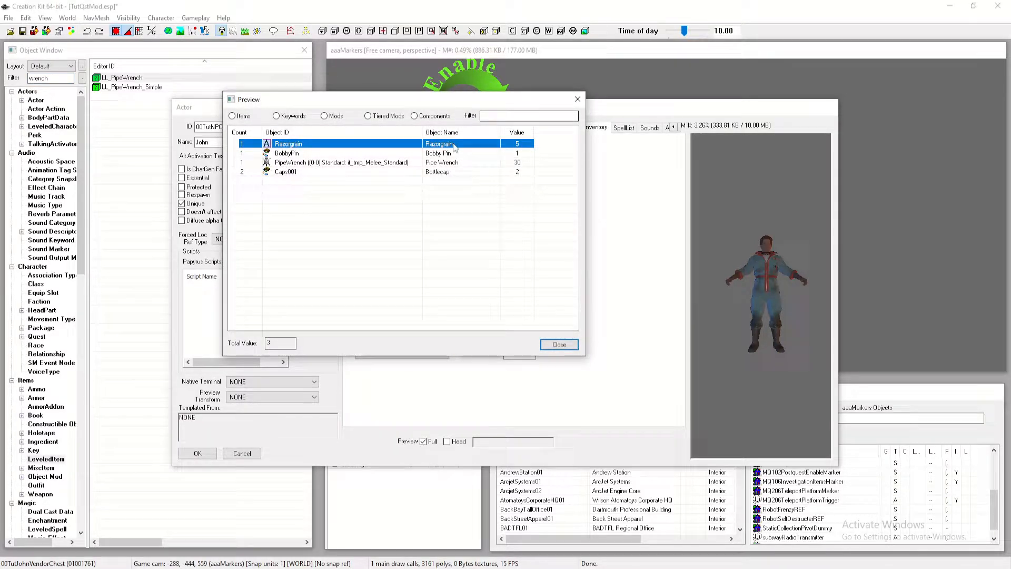
click(559, 344)
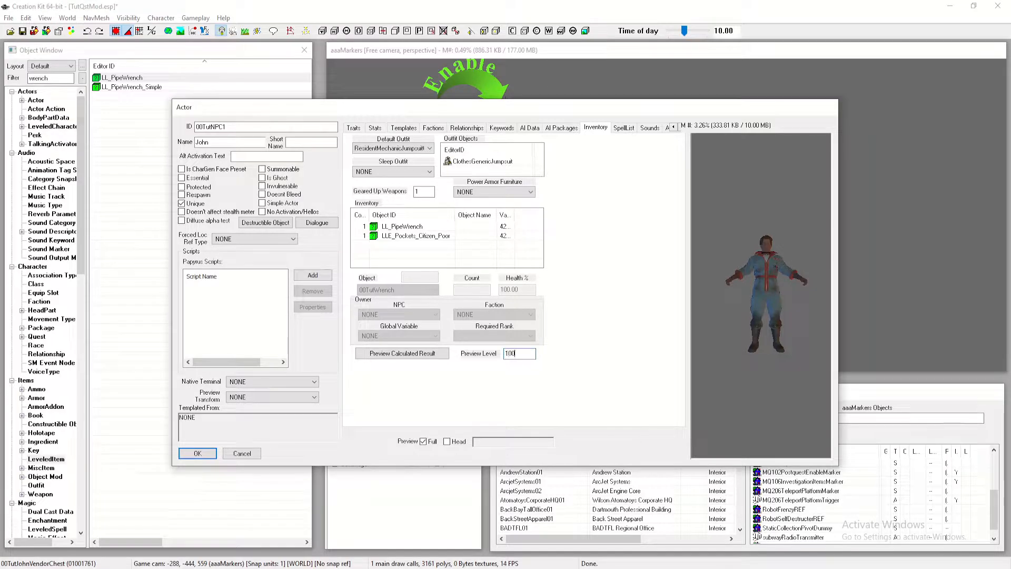
click(418, 353)
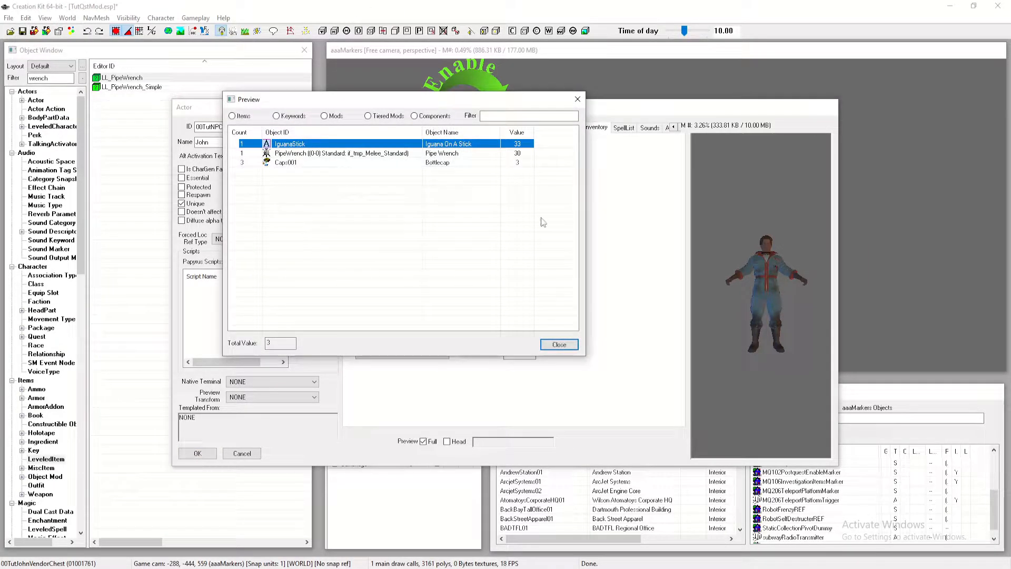
click(559, 345)
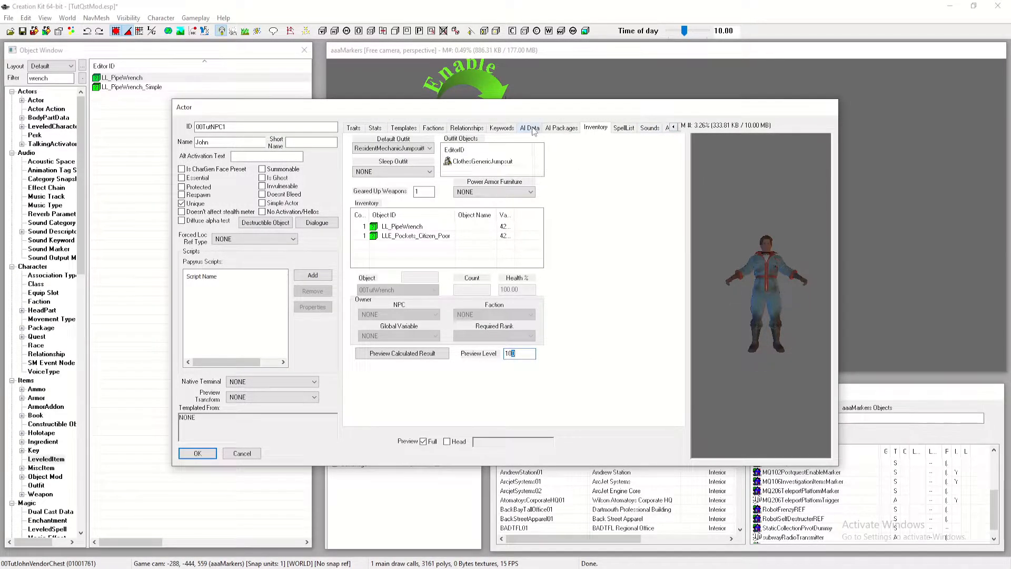
click(361, 130)
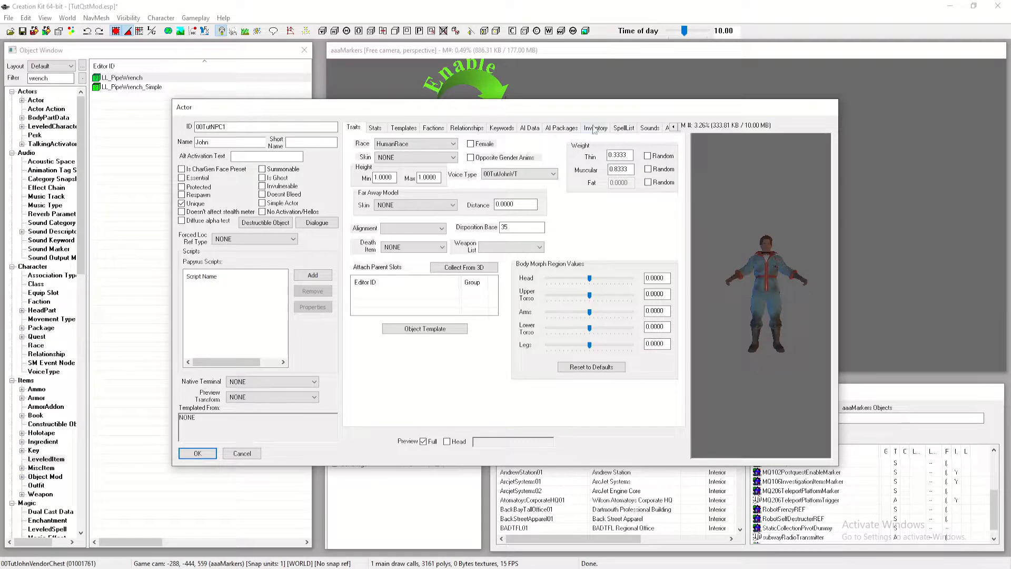
Set the actor's AI attributes to Aggression Aggressive, Confidence Brave, Assistance Helps Friends and Allies, and Morality No Crime
click(679, 128)
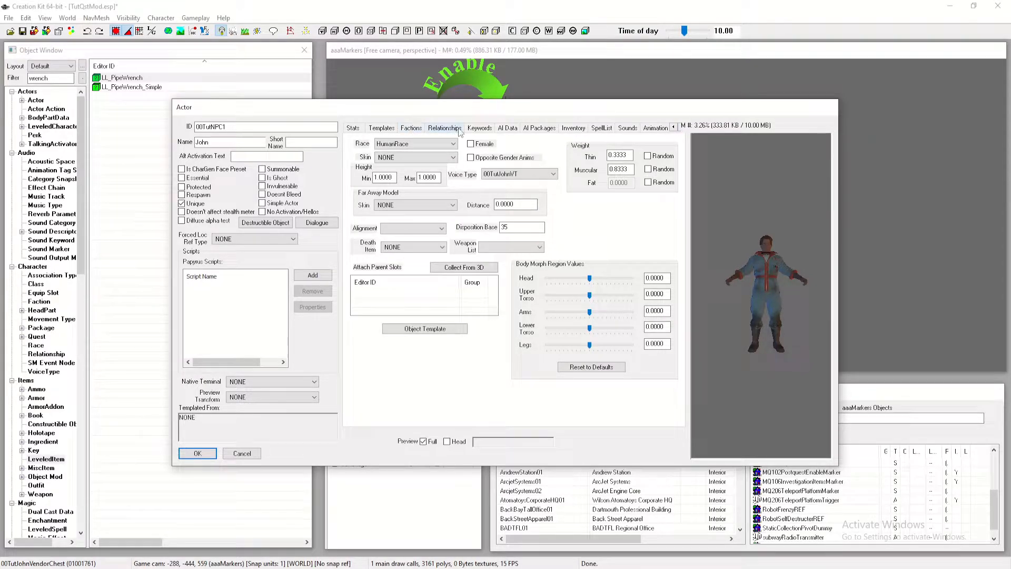
click(517, 125)
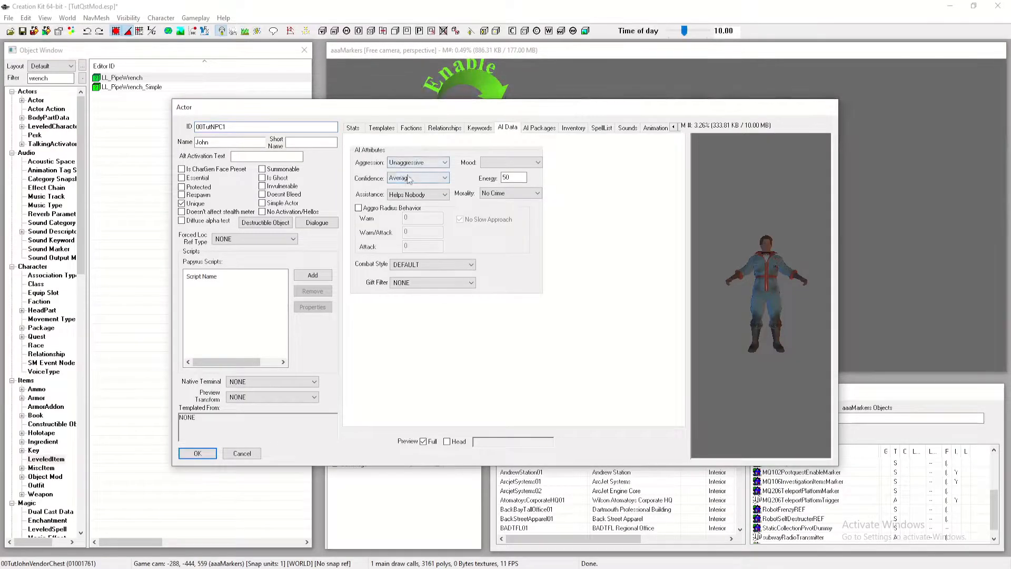
click(433, 162)
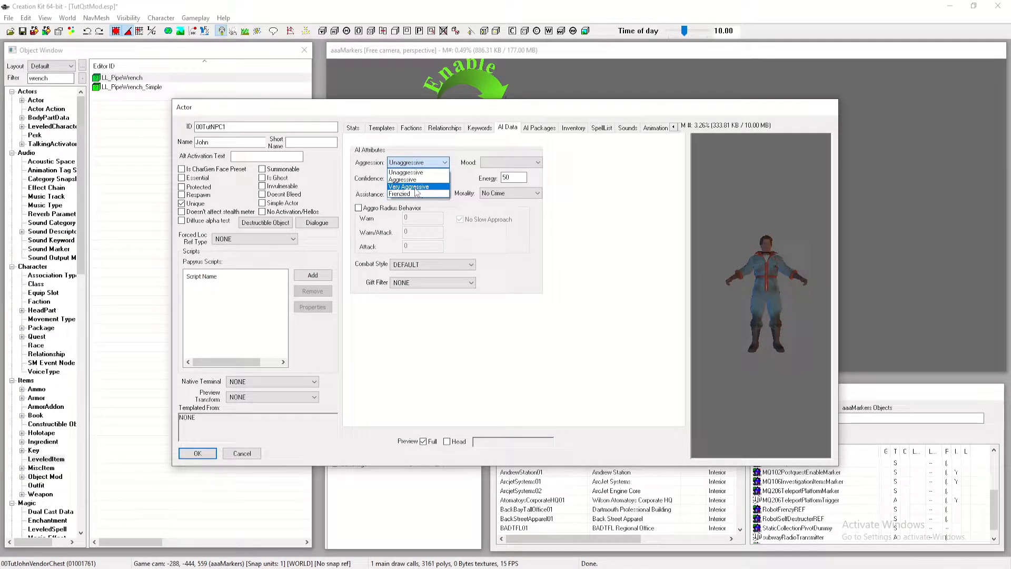
click(416, 180)
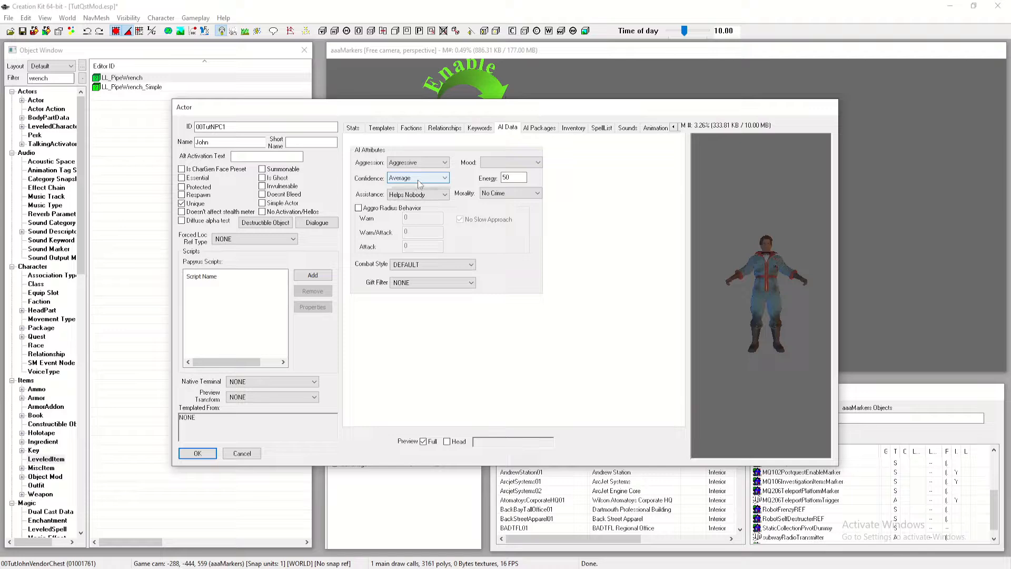
click(420, 180)
click(416, 209)
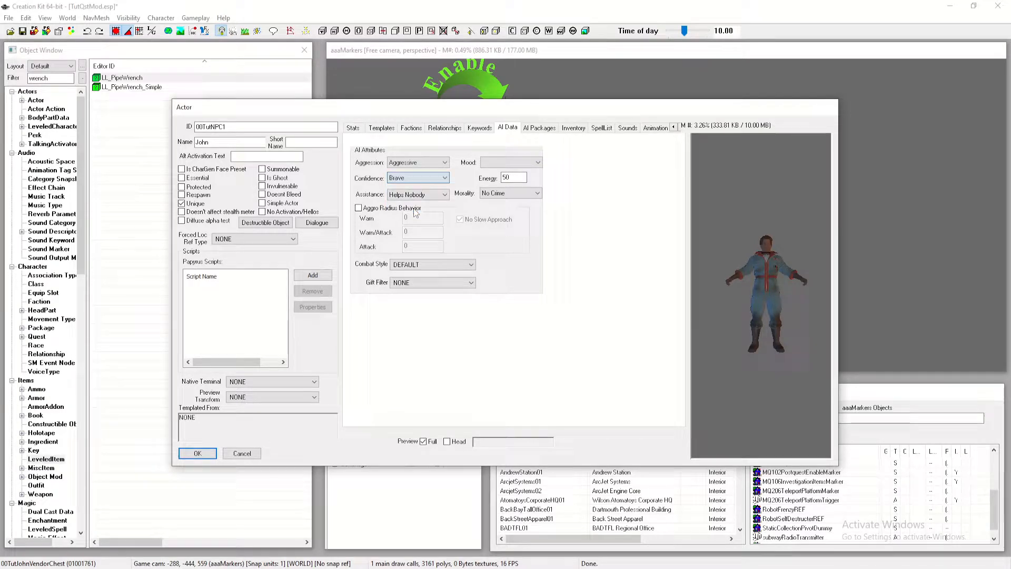
click(424, 196)
click(421, 217)
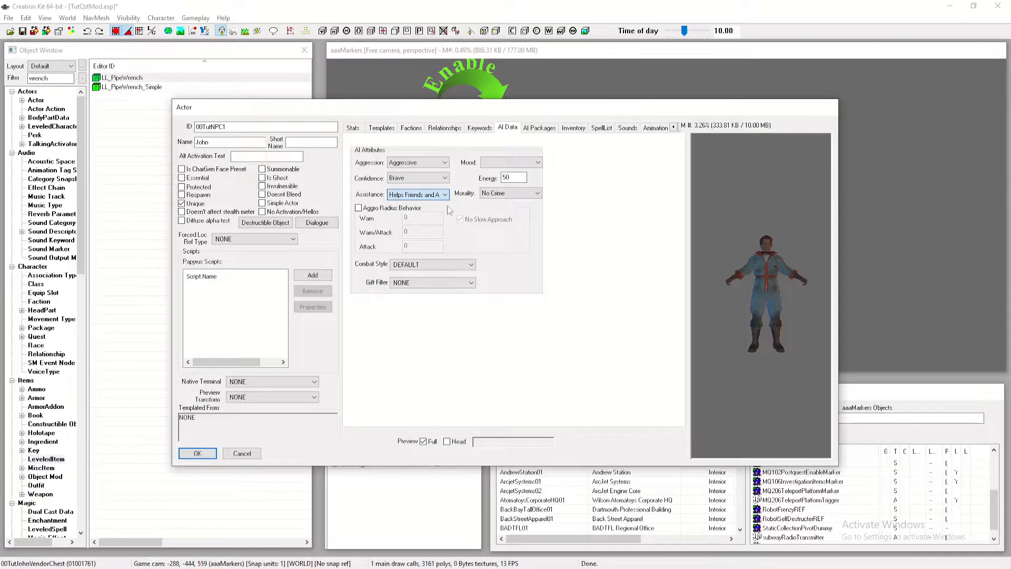
click(503, 192)
click(503, 200)
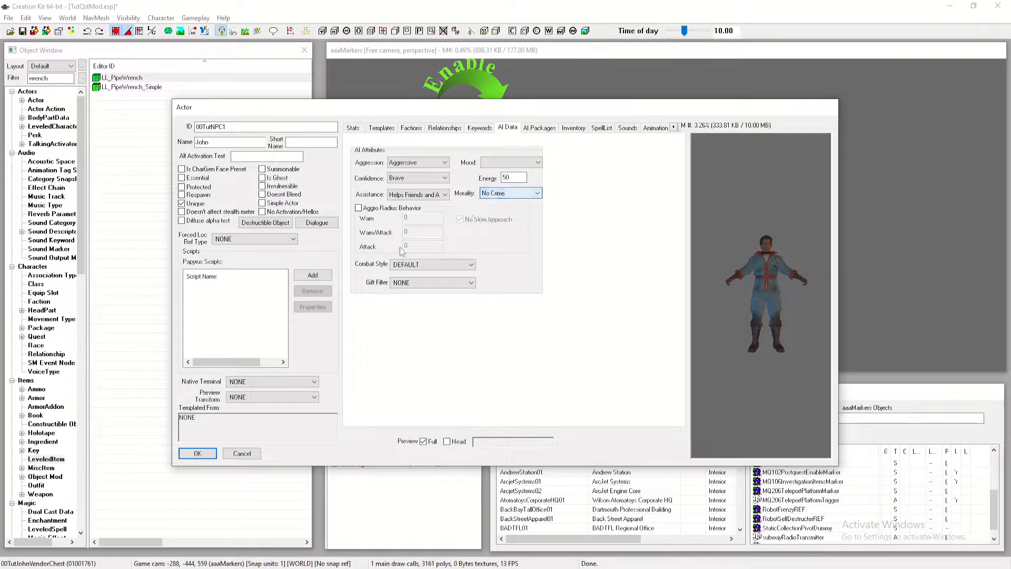
Assign the combat style csRaider01Melee to the actor 00TutNPC1 in its AI data
click(407, 266)
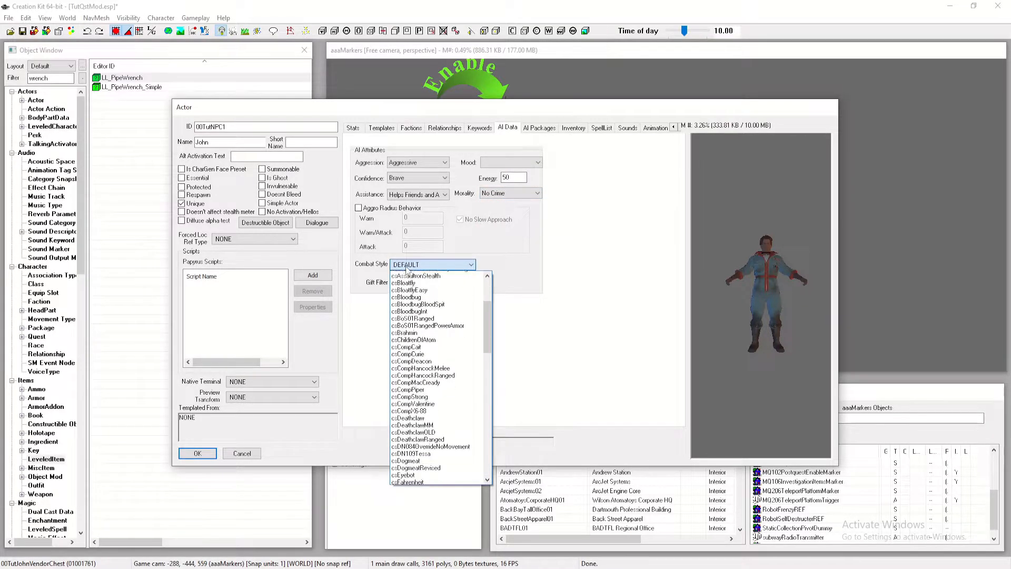
scroll(406, 270, down, 2)
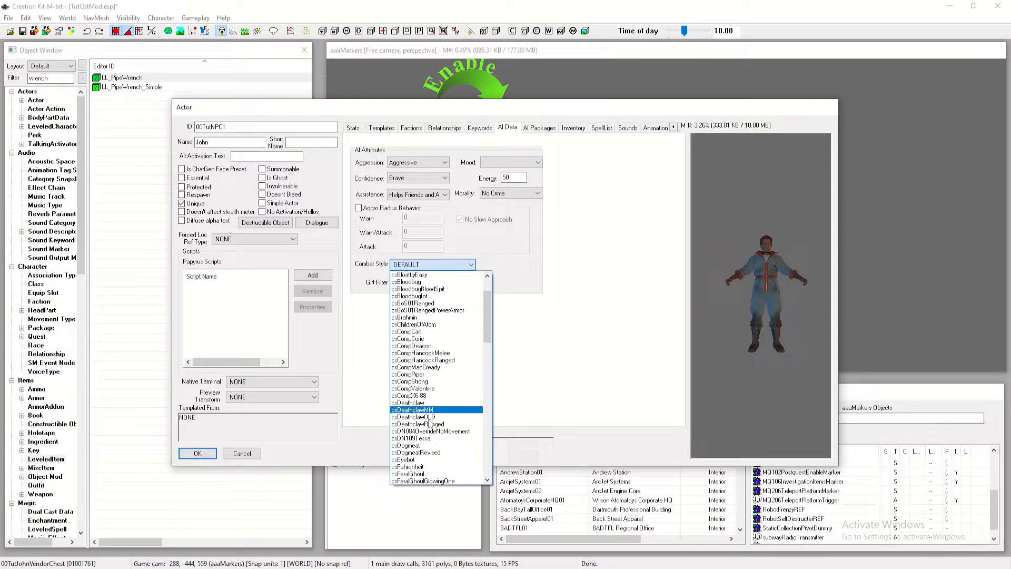
scroll(454, 416, down, 13)
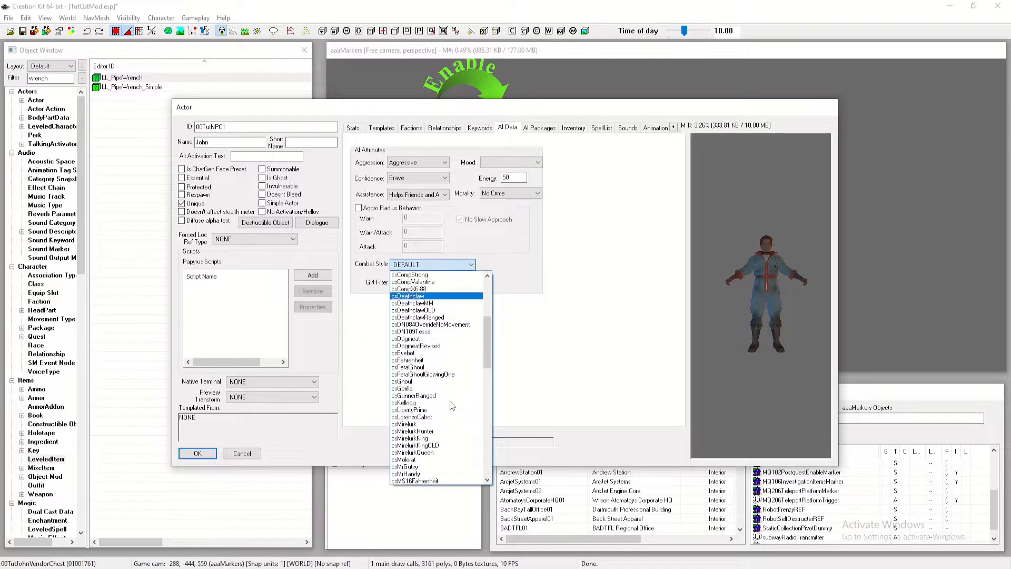
scroll(452, 405, down, 3)
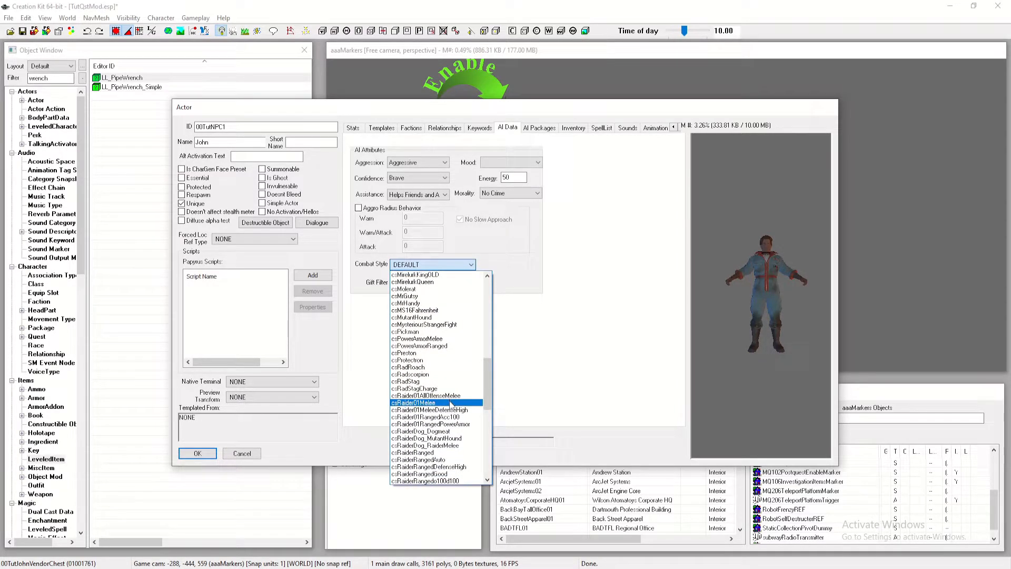
click(450, 403)
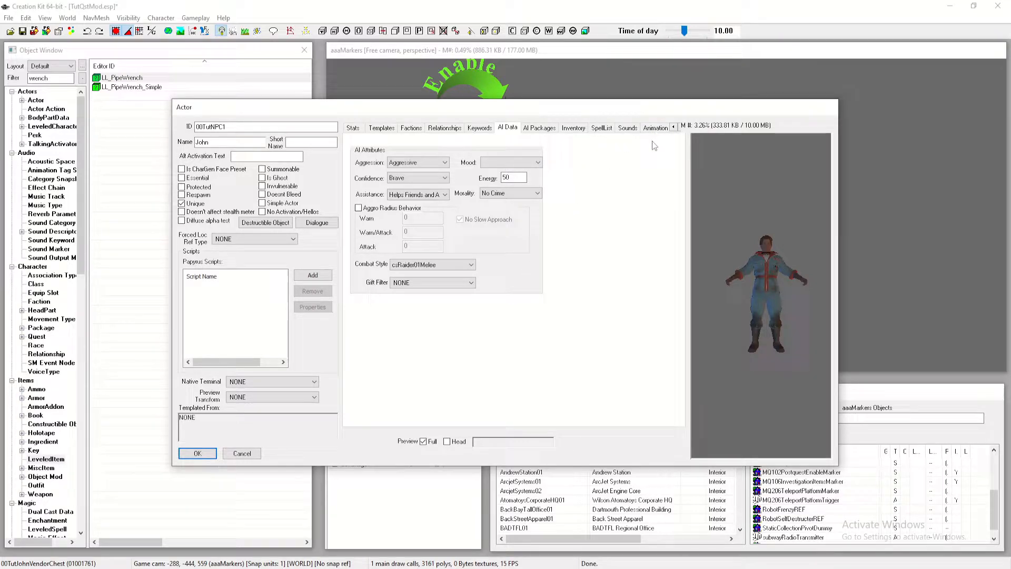
Check the actor's Aggression options and set the face complexion in the character gen parts to SkinHeadYoungMale
click(673, 127)
click(672, 128)
click(672, 127)
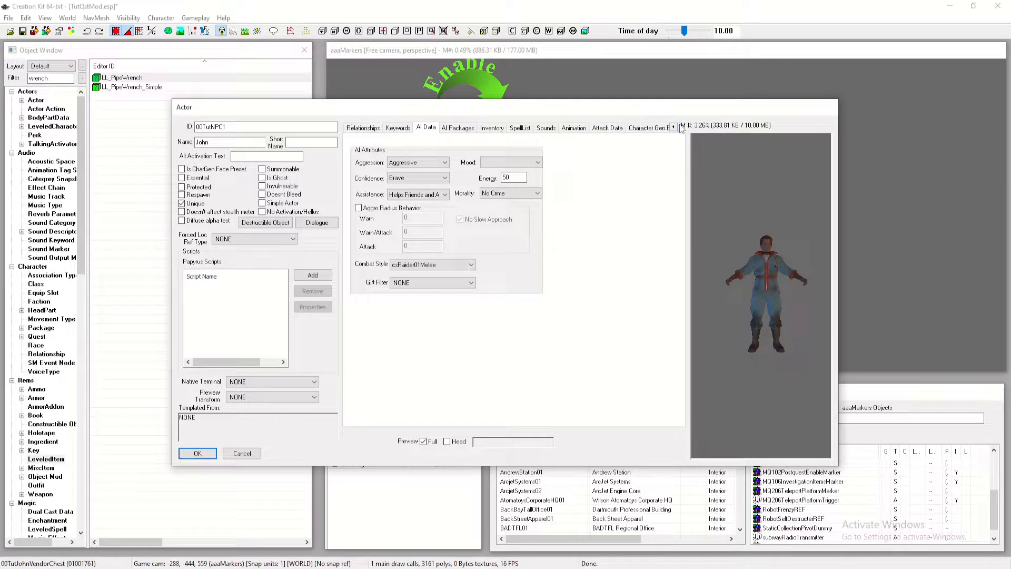
click(672, 128)
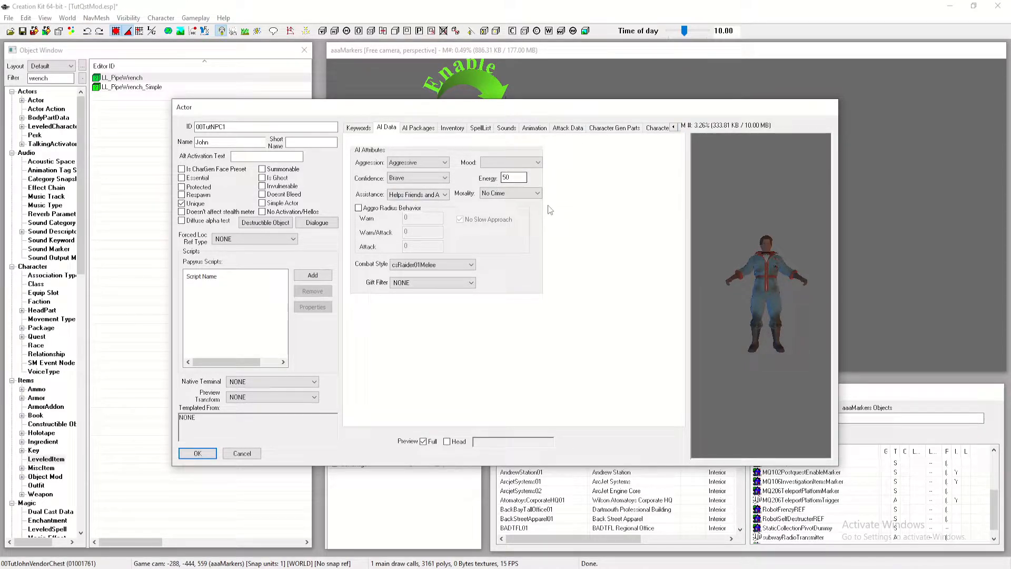
click(442, 163)
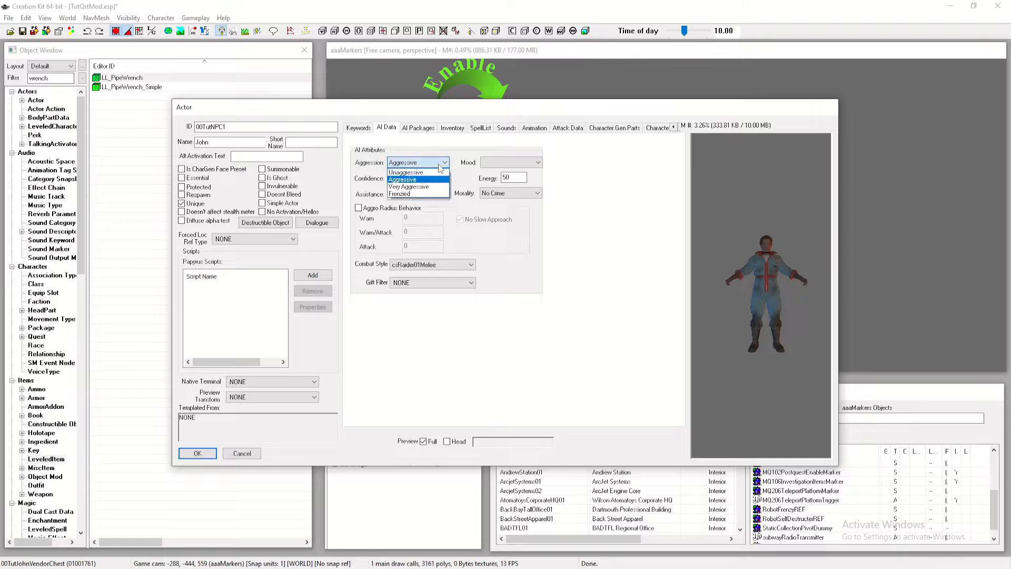
click(441, 167)
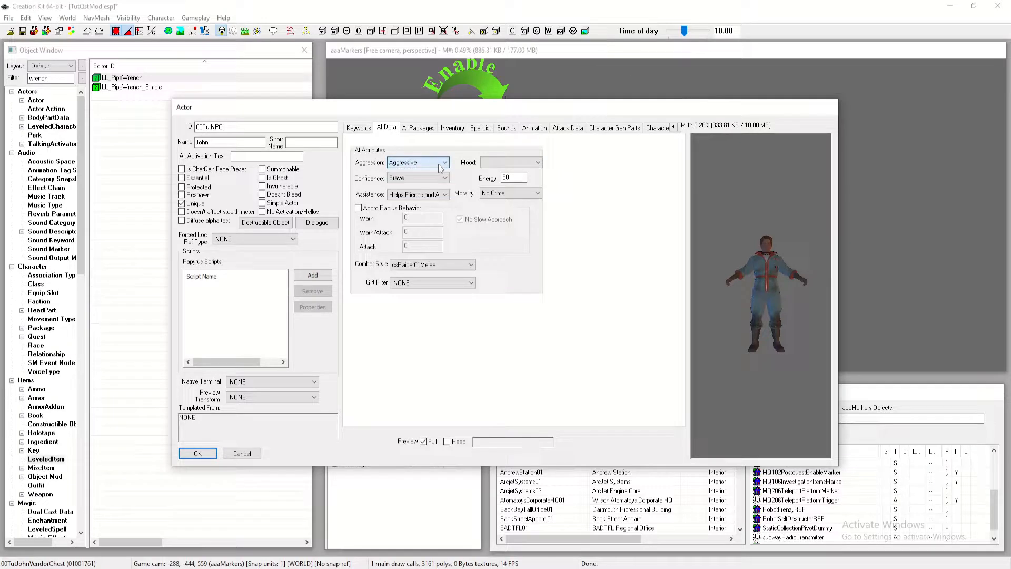
click(679, 127)
click(679, 127)
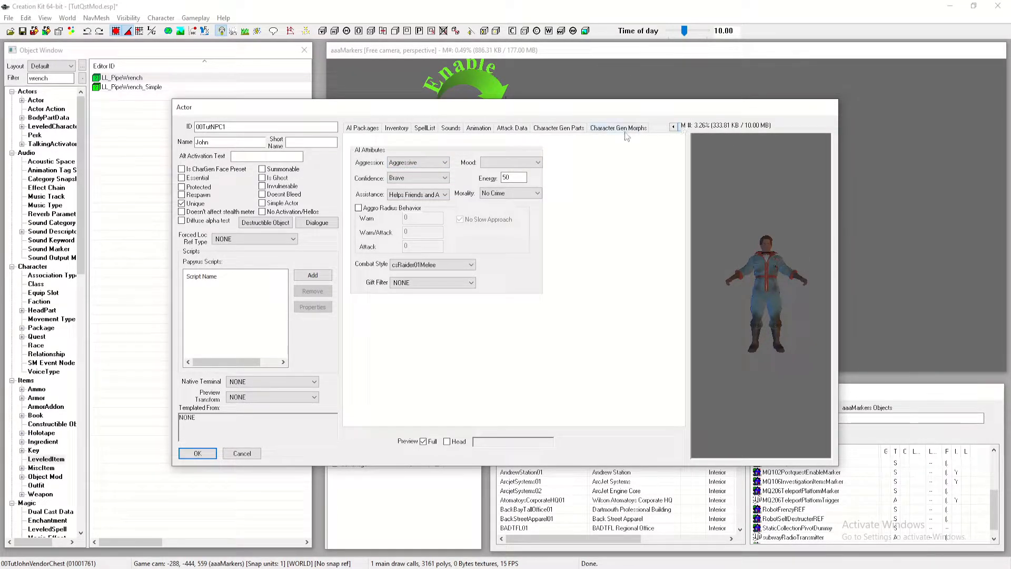
click(579, 131)
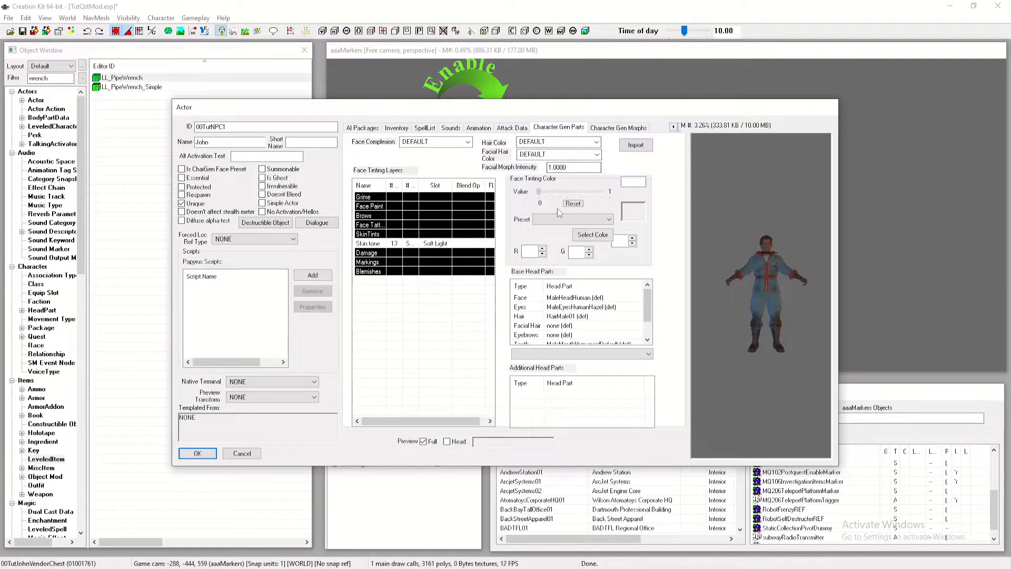
click(467, 142)
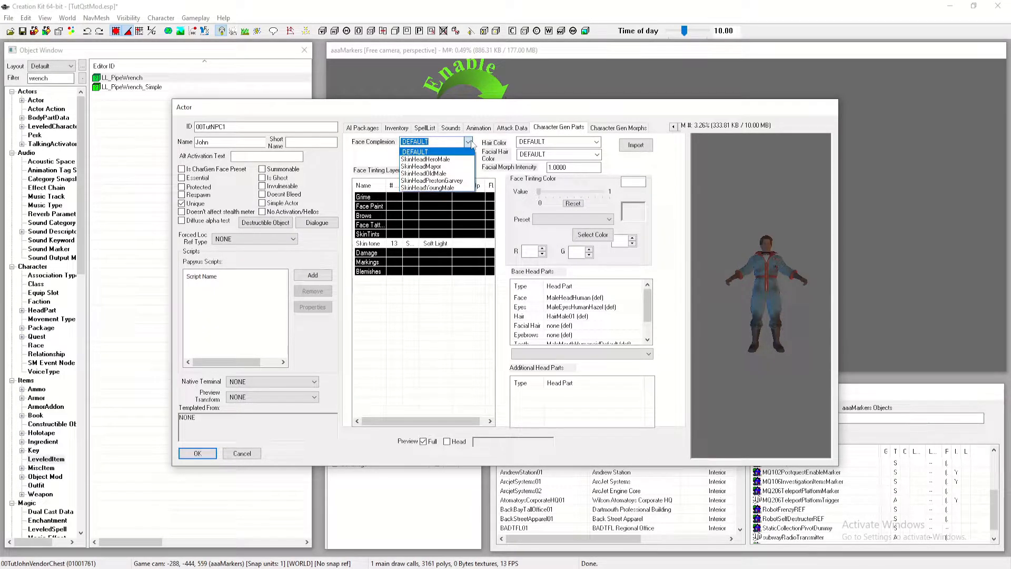
click(441, 193)
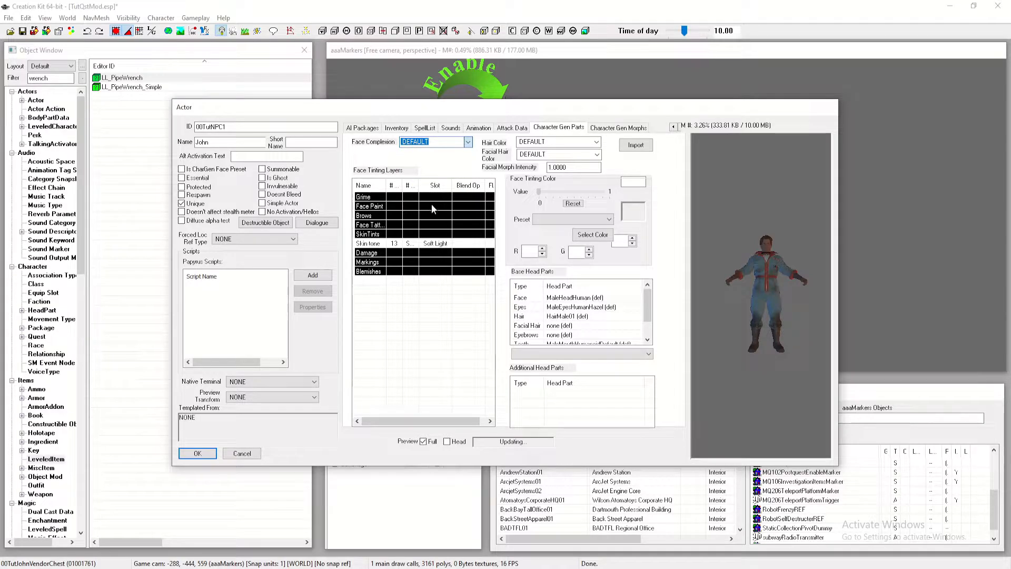
Set the skin tone layer's preset to HumanSkinBase02 and the hair color to HairColor12CoolBrown
click(429, 243)
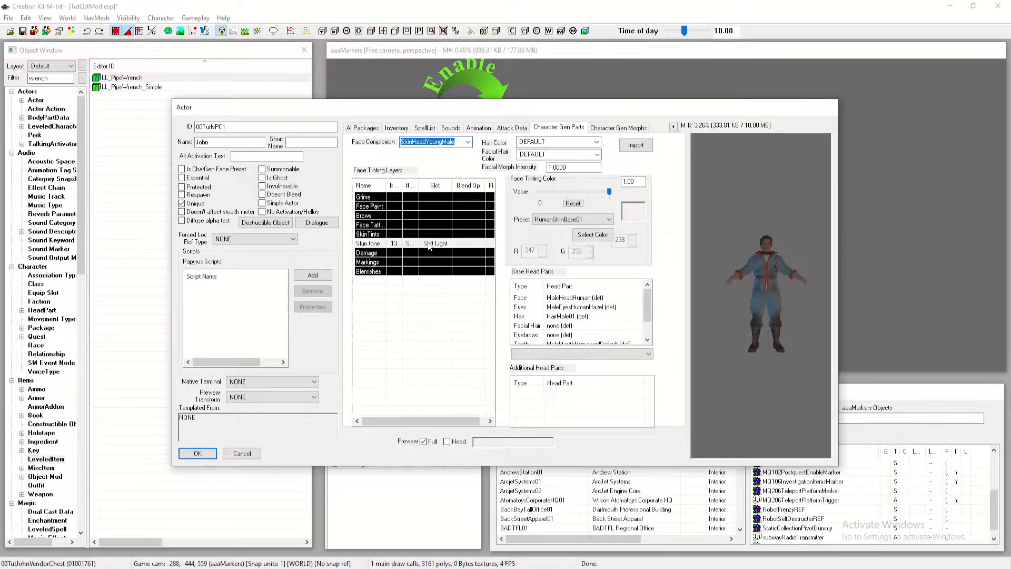
click(537, 219)
click(543, 244)
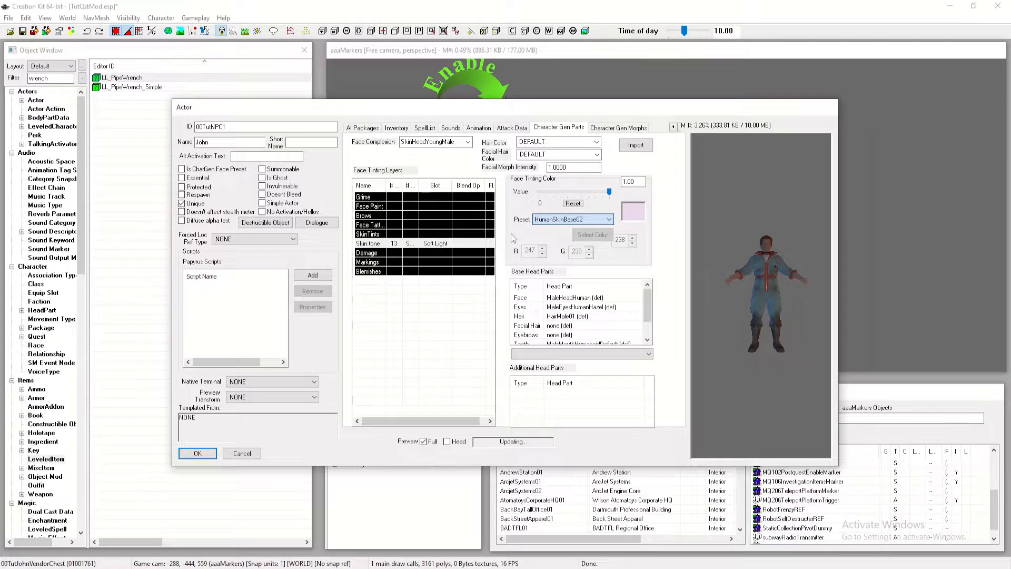
click(597, 144)
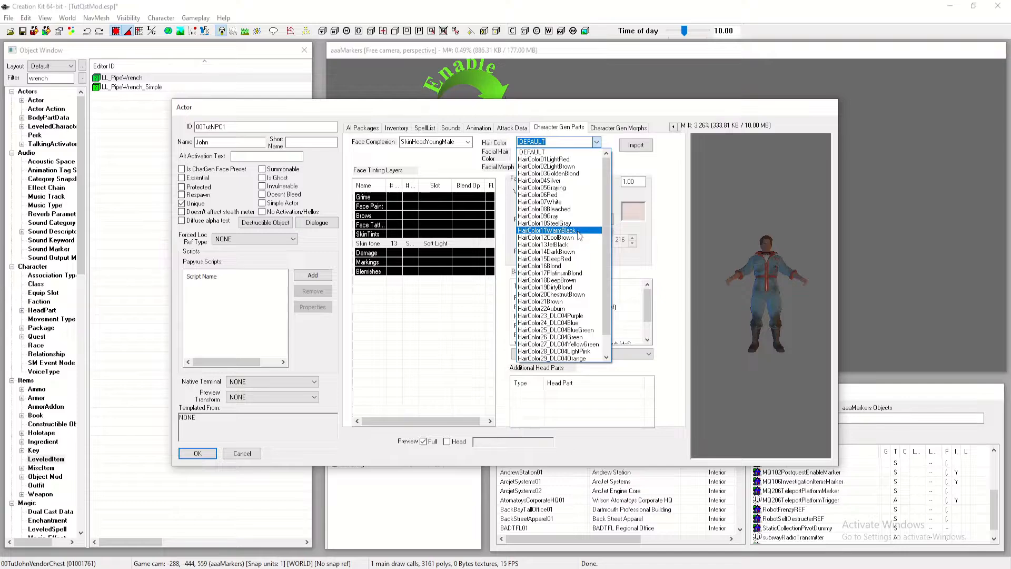
click(578, 237)
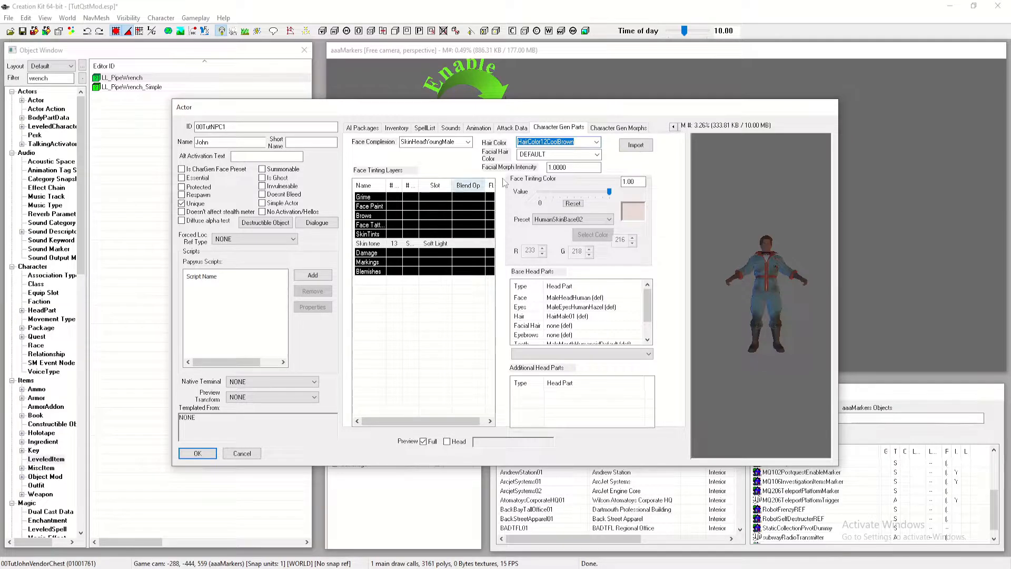
Add the Splattered layer to the Grime face tinting group and set its tint value to 0.17
right_click(431, 199)
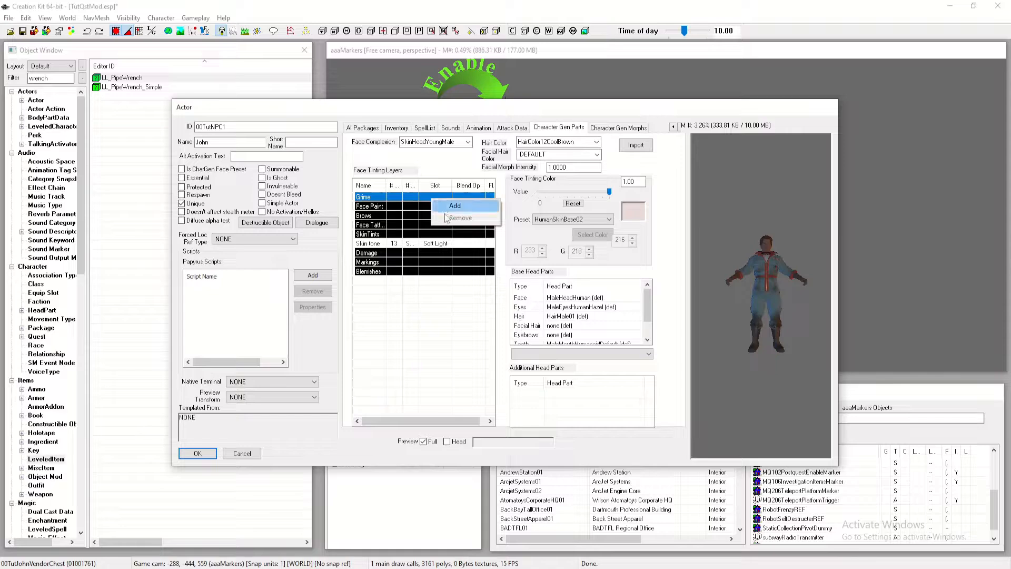
click(453, 205)
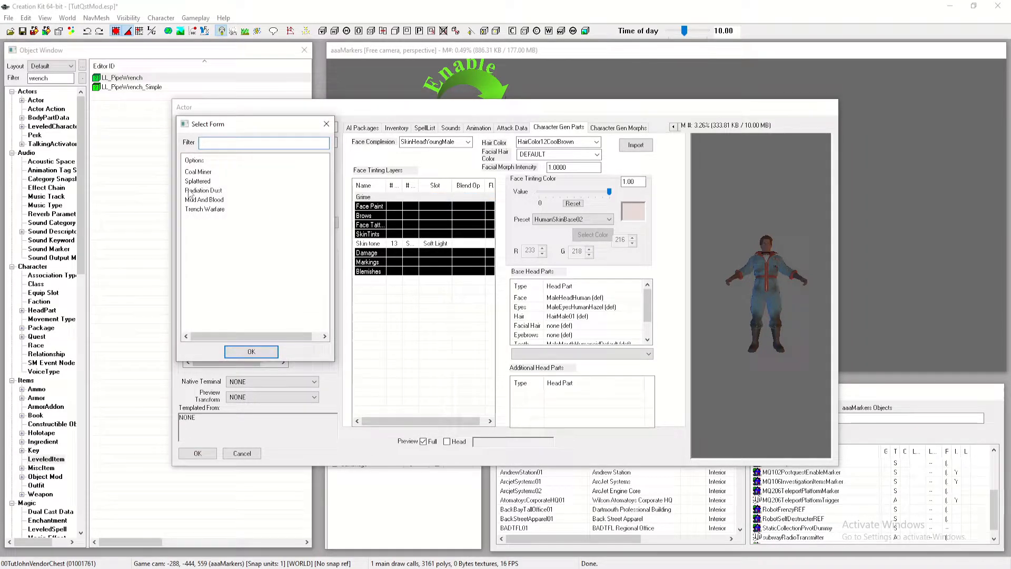
double_click(202, 182)
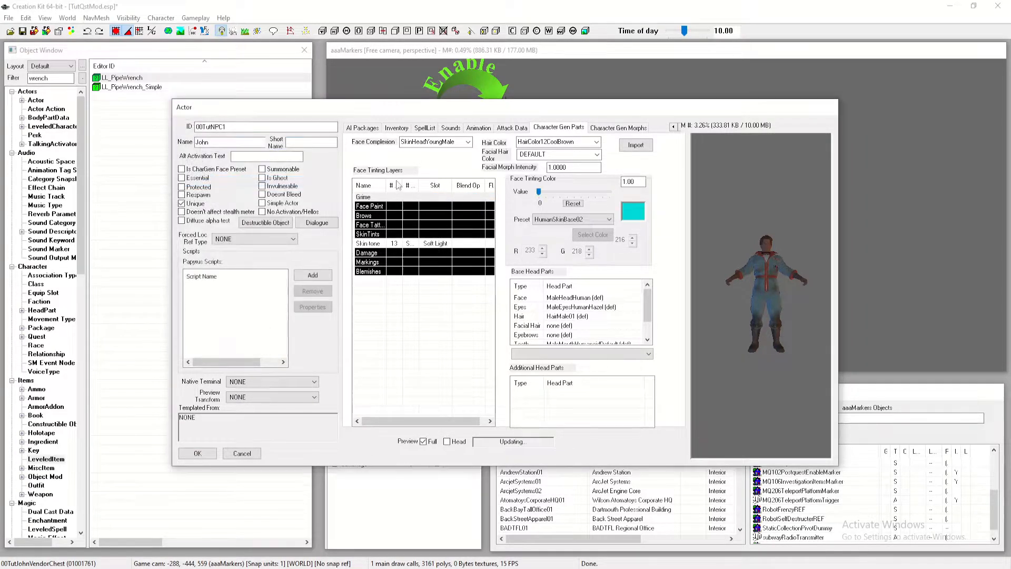
click(551, 191)
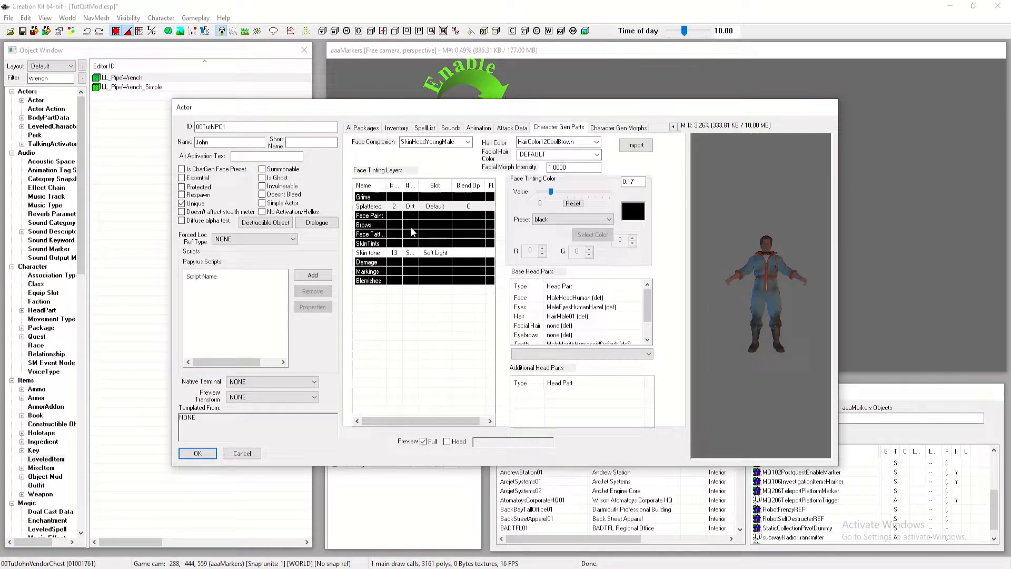
Add the Rough Face layer to the Blemishes face tinting group and set its tint value to 0.15
right_click(393, 281)
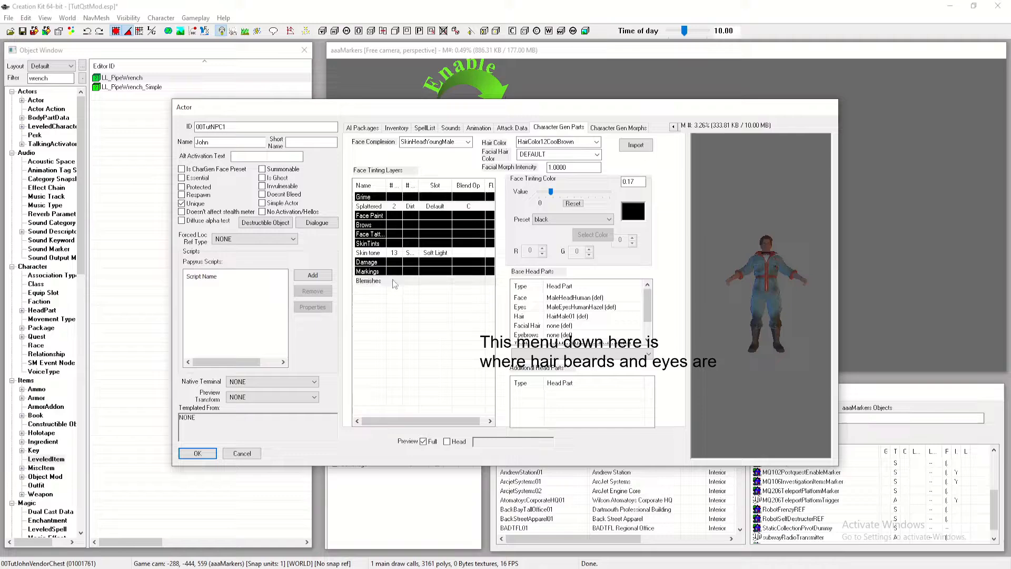
click(416, 290)
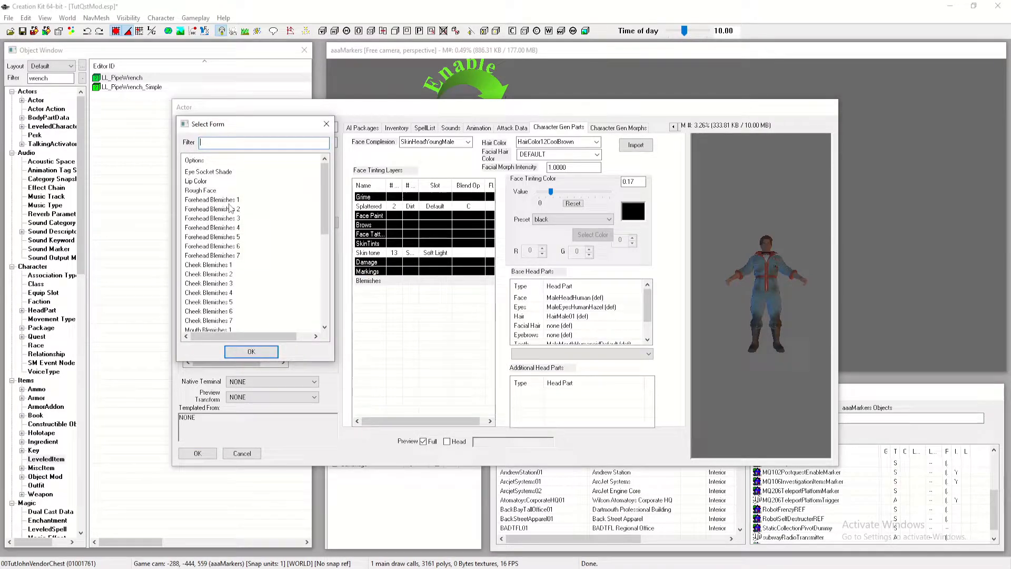
double_click(214, 190)
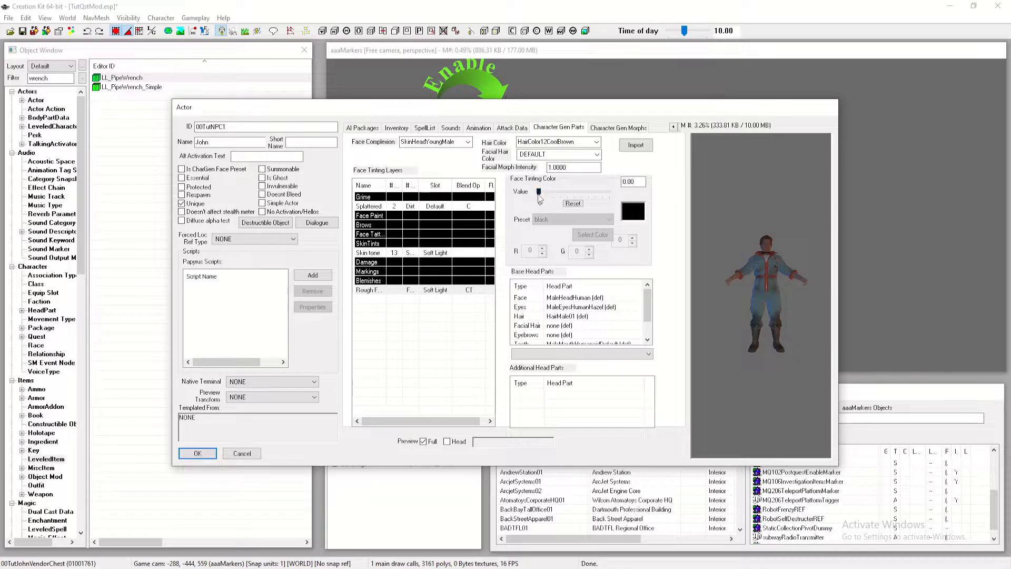
drag(537, 194, 548, 193)
Switch the actor preview to the head and raise the Cheekbones scale in the character gen morphs to its maximum
click(448, 443)
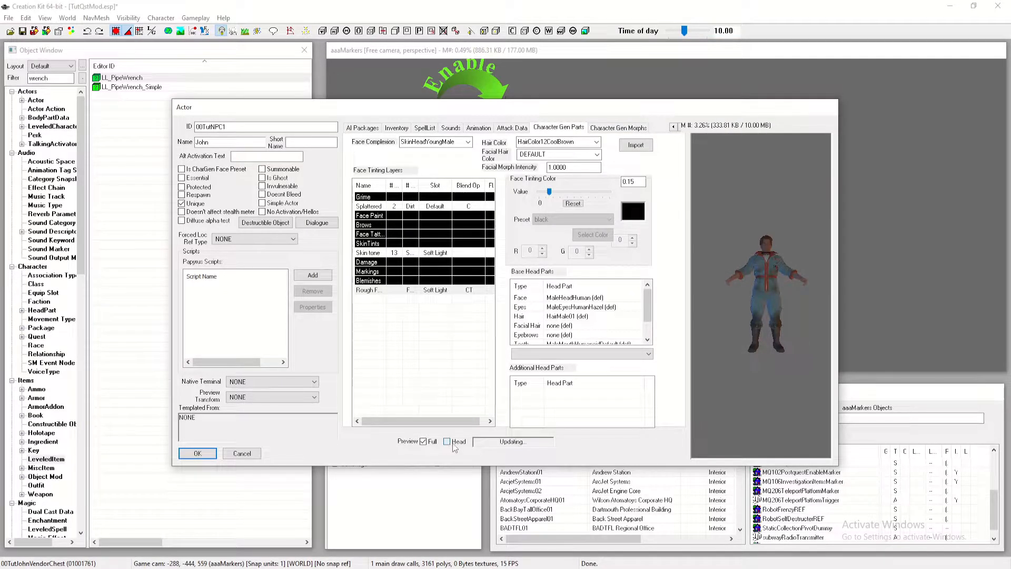
click(608, 128)
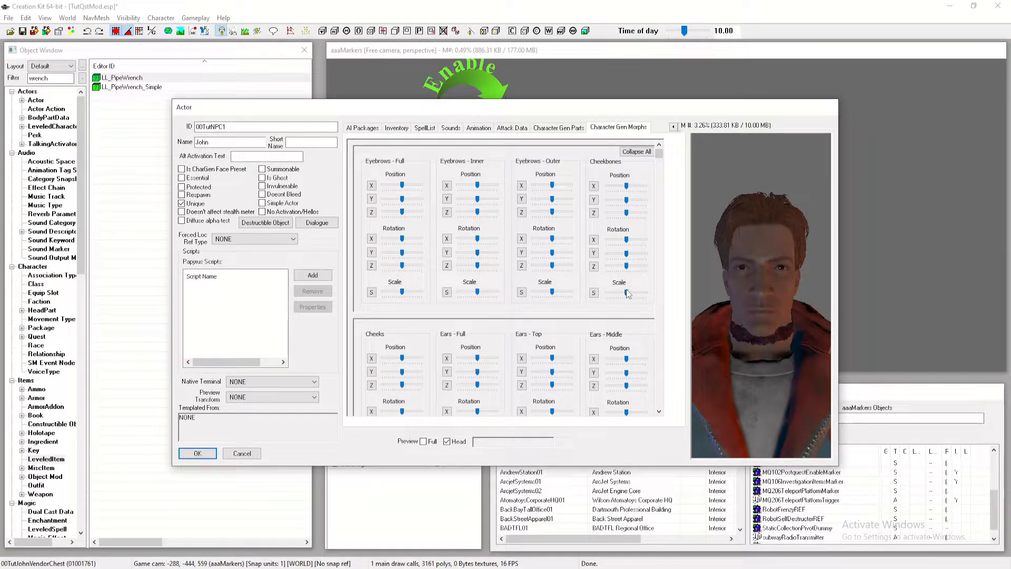
drag(627, 294, 628, 294)
Adjust the scale morphs for Cheeks and Nose - Full
scroll(663, 161, down, 3)
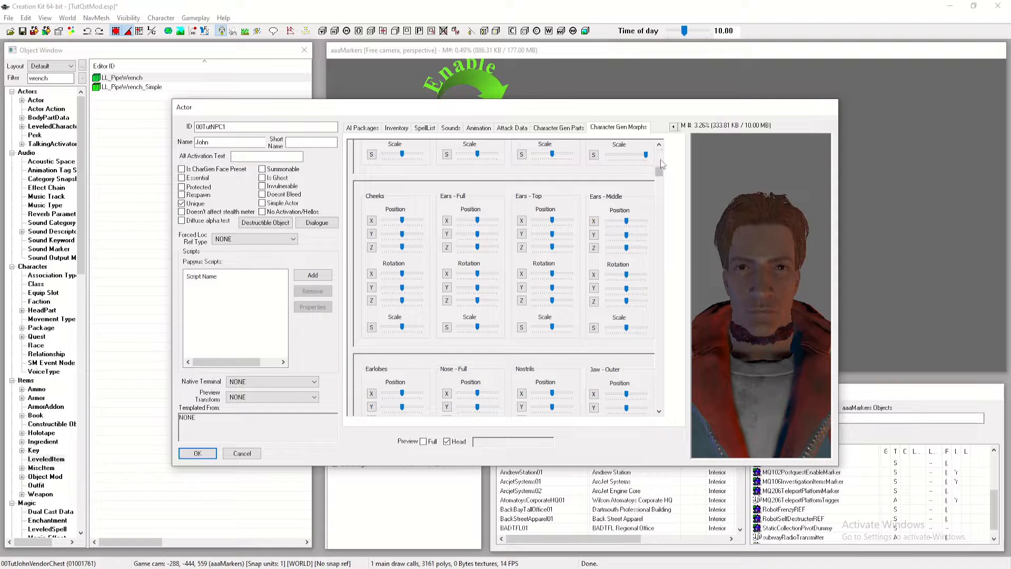
click(403, 331)
drag(658, 175, 661, 207)
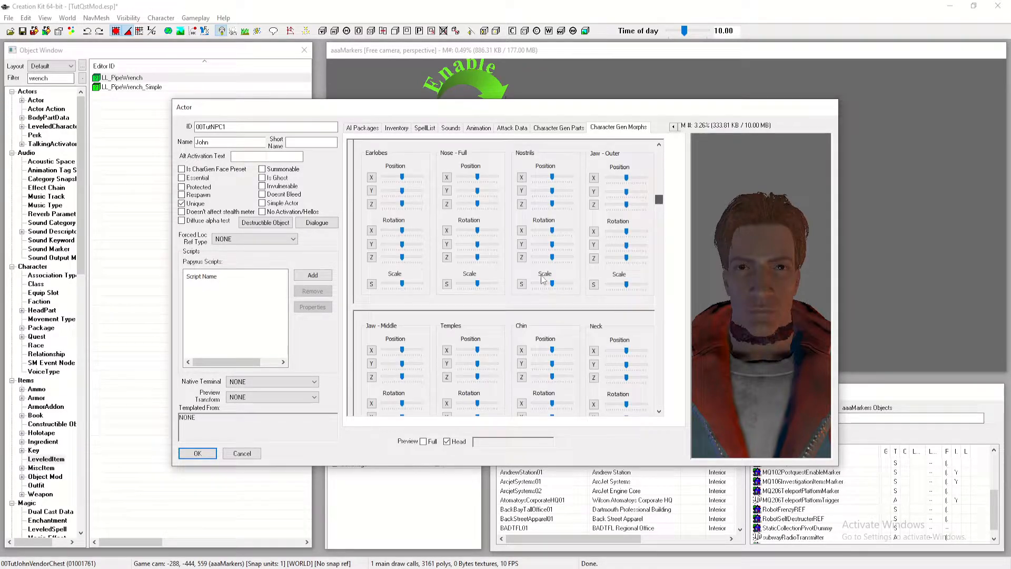
click(477, 289)
Set the Eyes morph preset to Shifty 4
drag(658, 201, 648, 321)
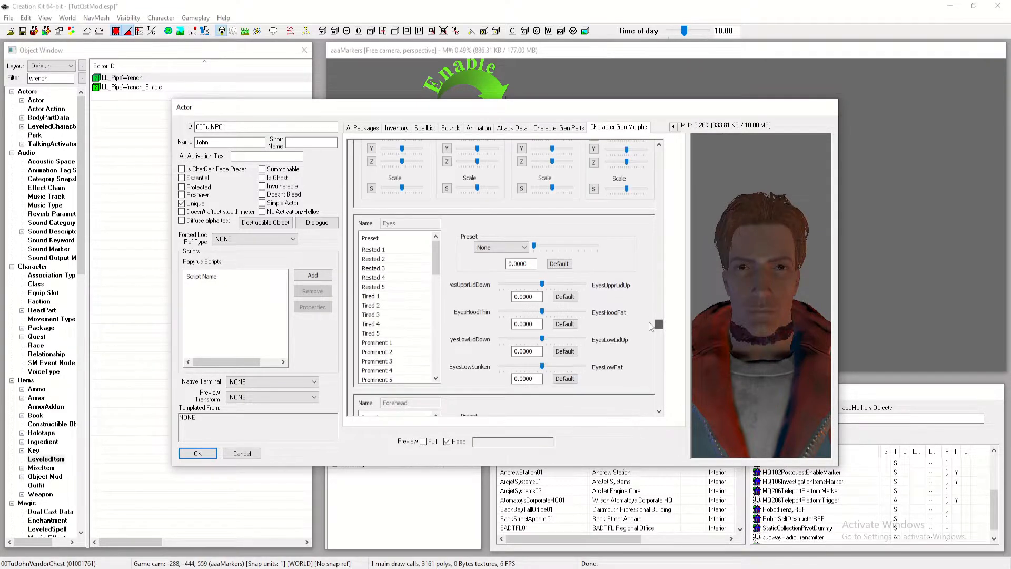
click(502, 247)
scroll(493, 395, down, 4)
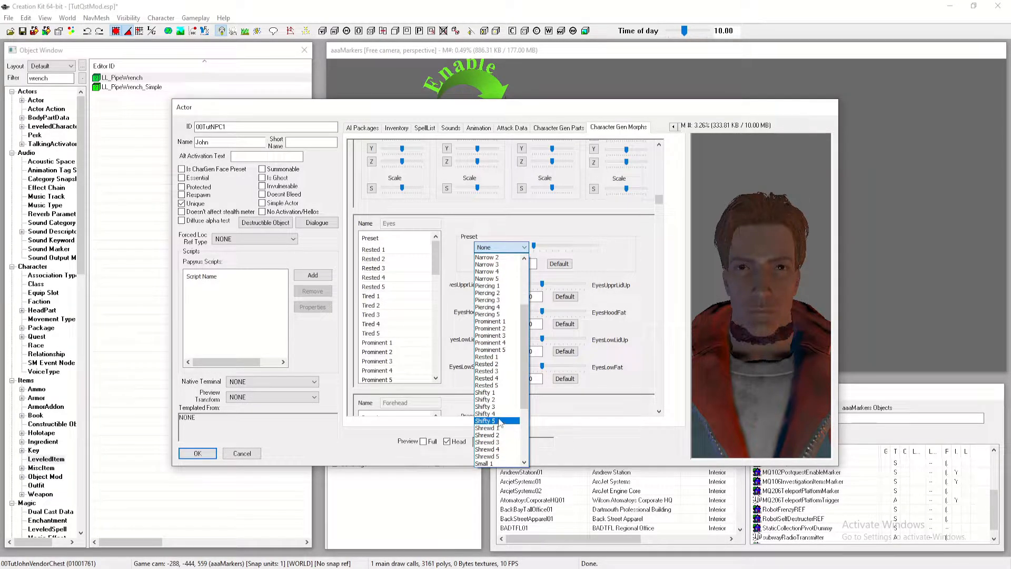
click(495, 413)
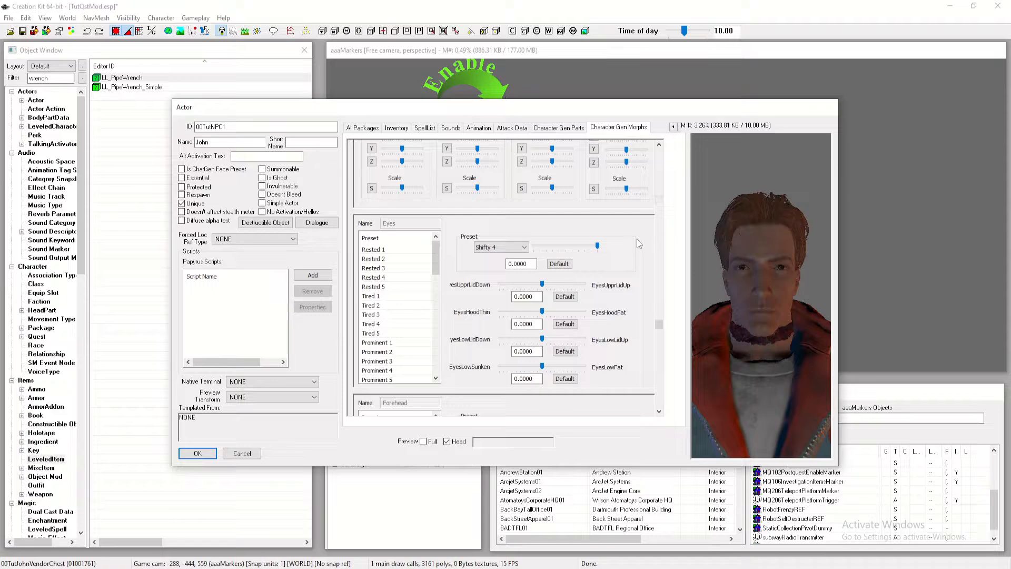
Set the Forehead morph preset to Lined and the Nose morph preset to Narrow 4
drag(658, 321, 655, 347)
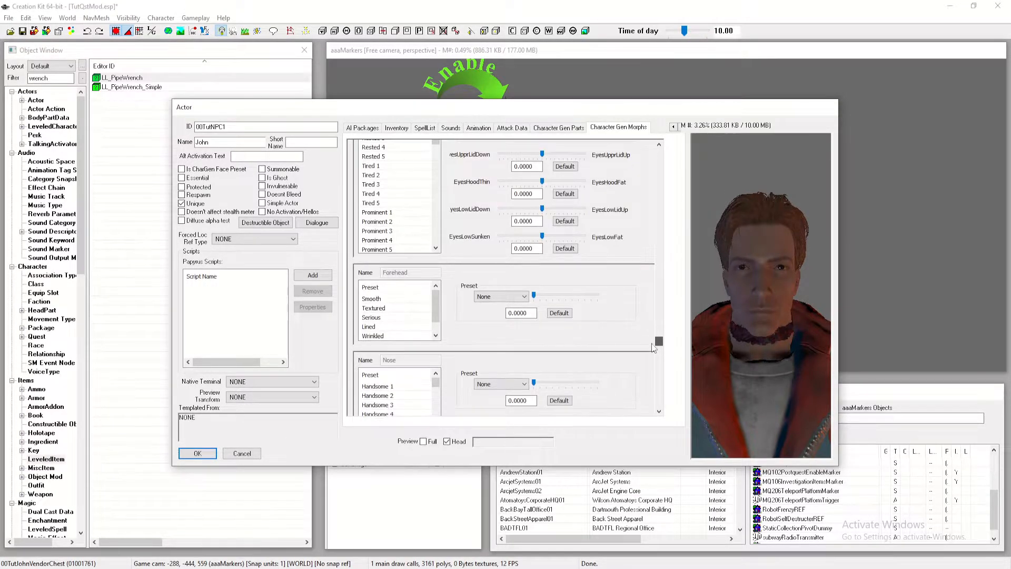
click(480, 298)
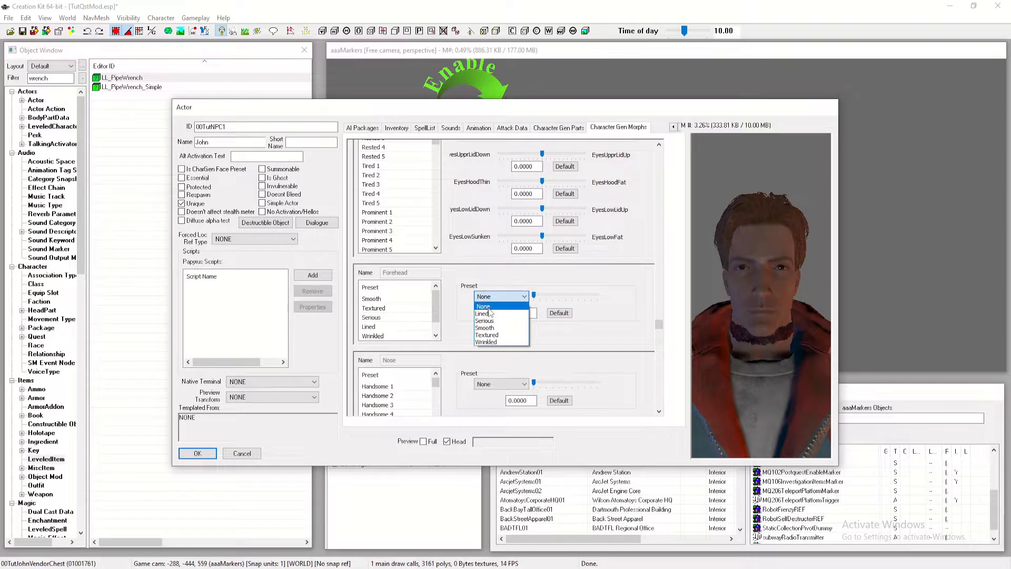
click(487, 313)
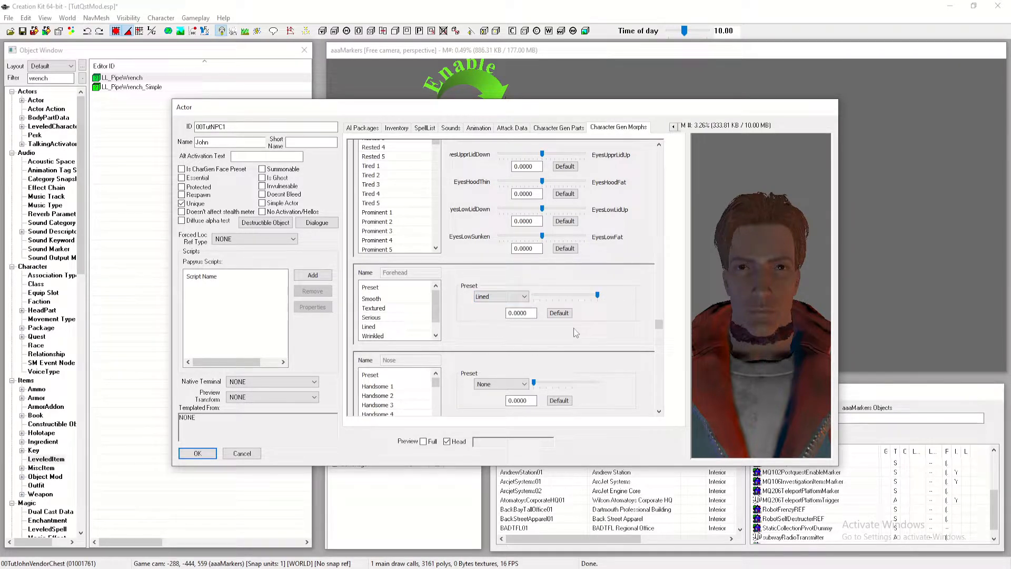
click(490, 385)
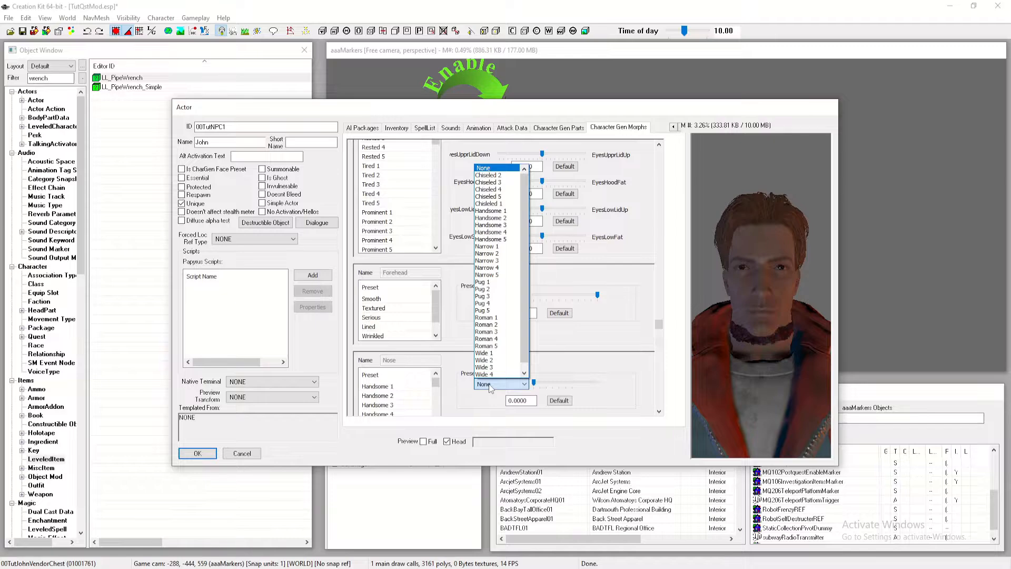
click(487, 267)
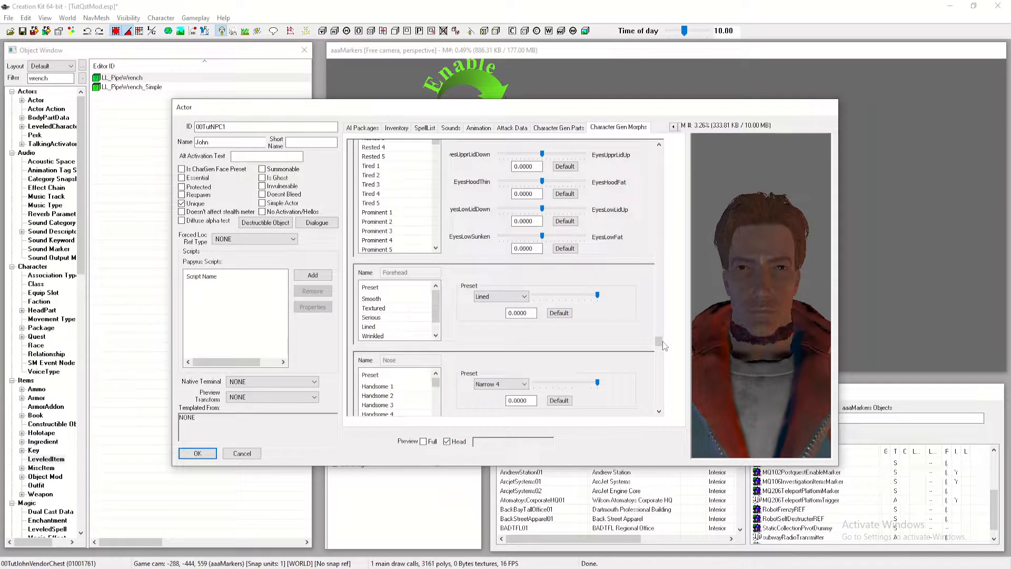
Set the Mouth morph preset to Downturned 2 and accept the actor's changes
drag(658, 341, 659, 348)
drag(658, 352, 648, 385)
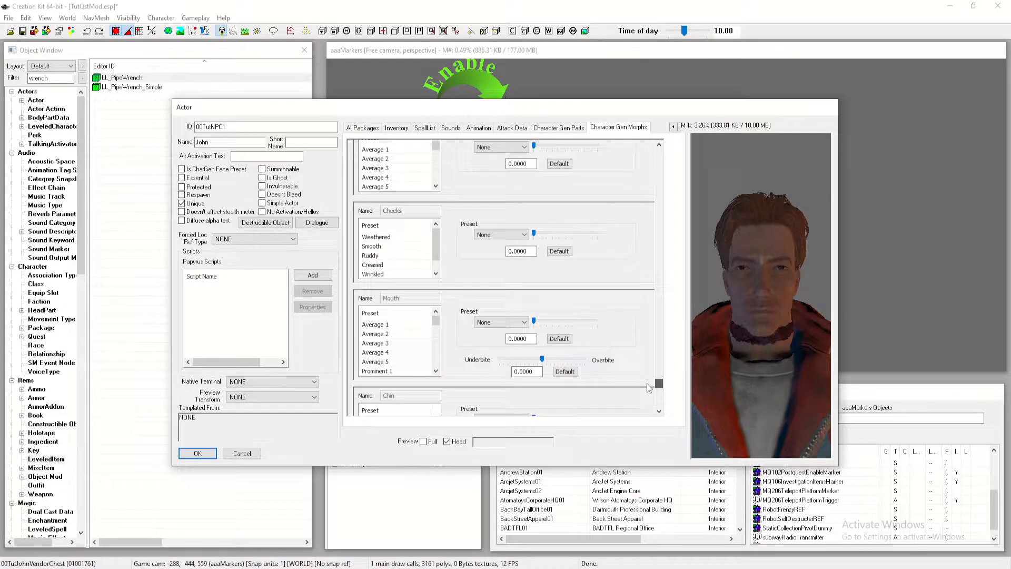
click(495, 280)
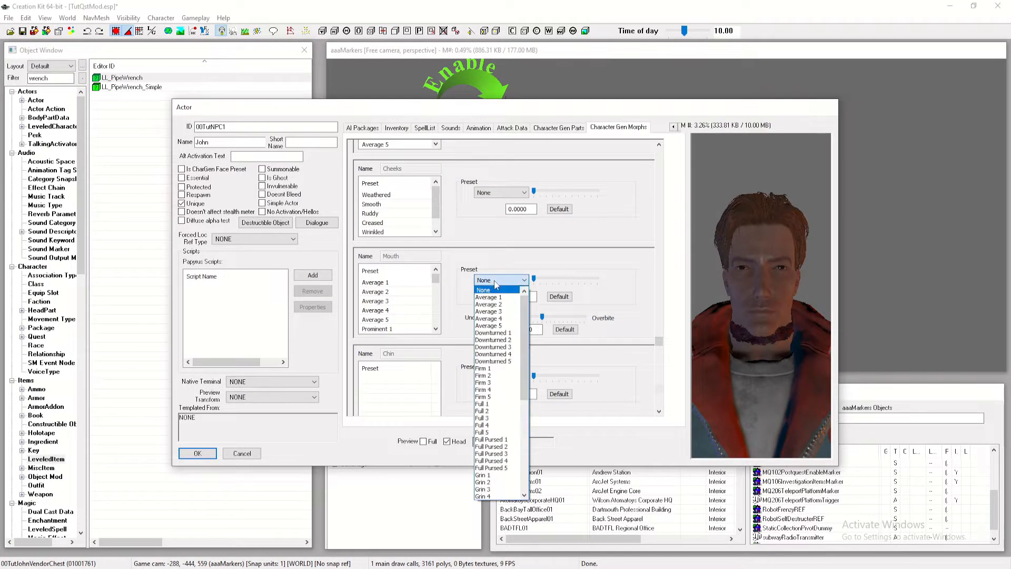
click(497, 342)
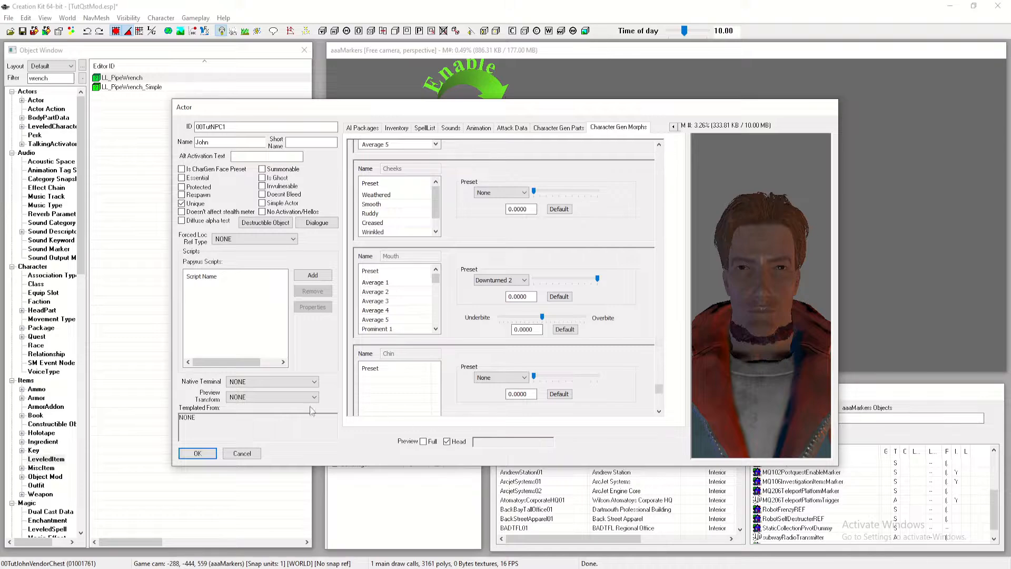
click(209, 454)
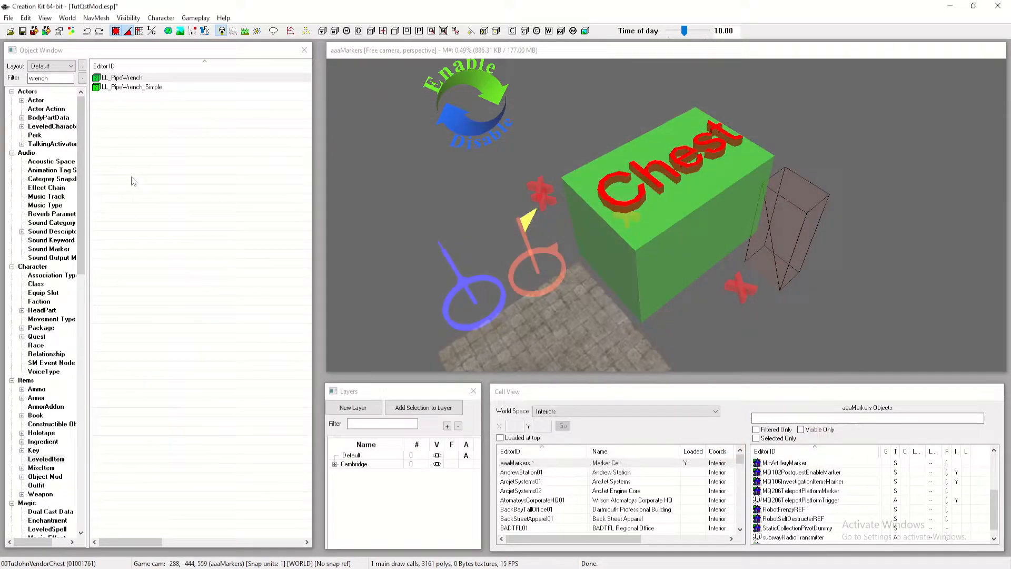
Save the plugin and open the scenes of quest 00TutJohnQest from the unfiltered quest list
click(23, 32)
click(37, 336)
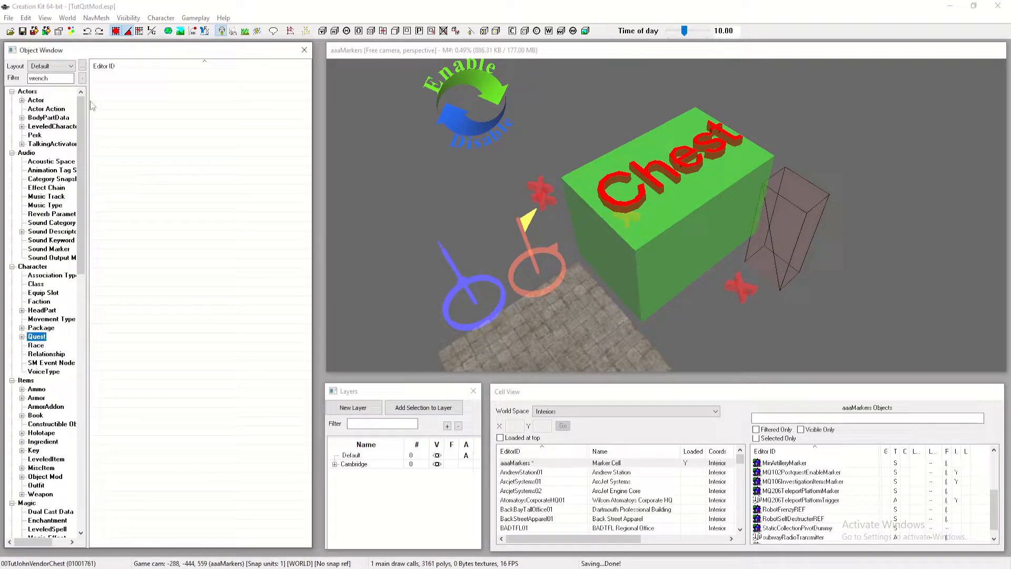
double_click(41, 78)
key(BackSpace)
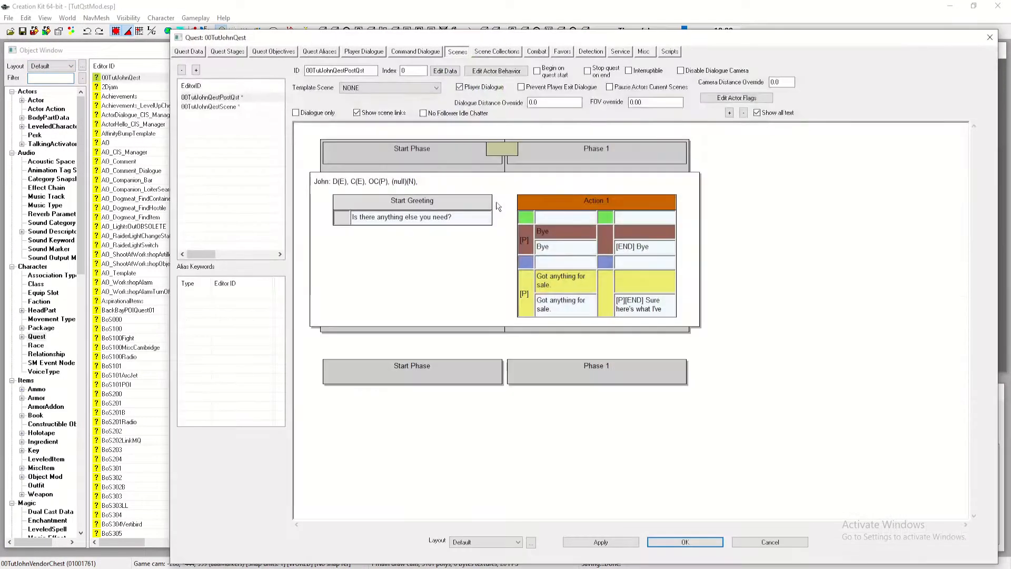
Review the player dialogue of Action 1 in the scene 00TutJohnQestScene
click(252, 107)
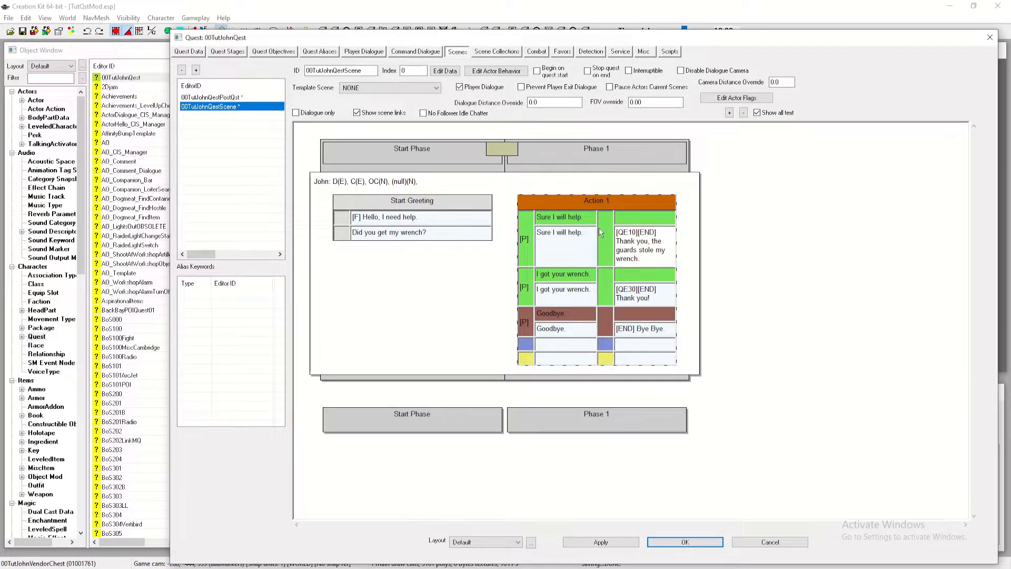
double_click(593, 202)
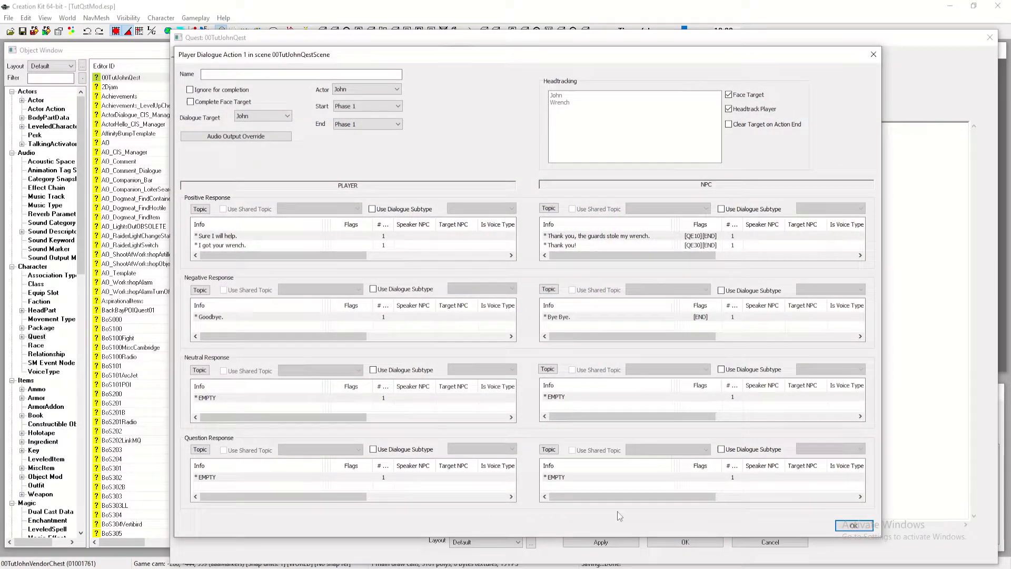
click(854, 525)
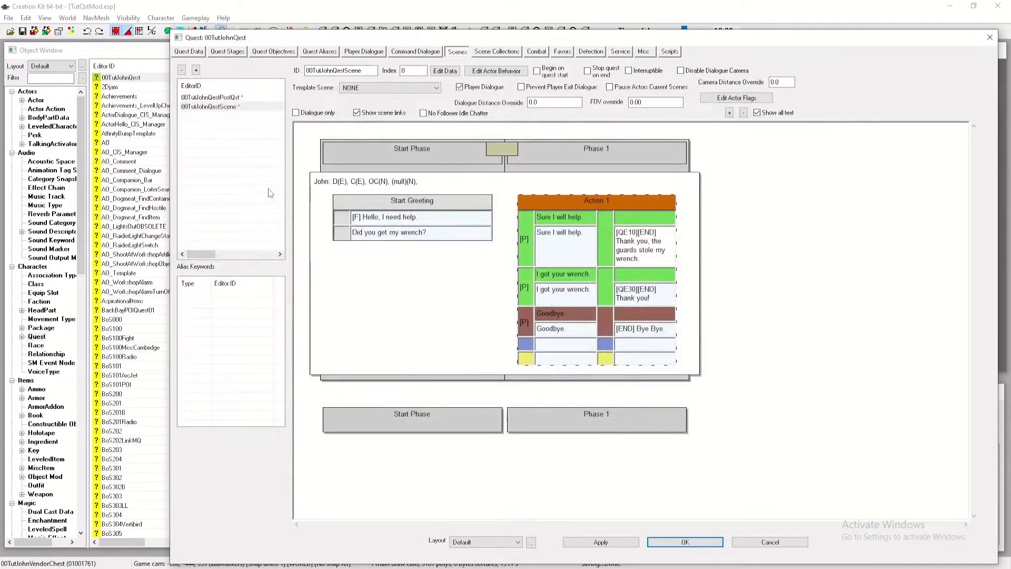
Set the index of the scene 00TutJohnQestPostQst to 1
click(230, 99)
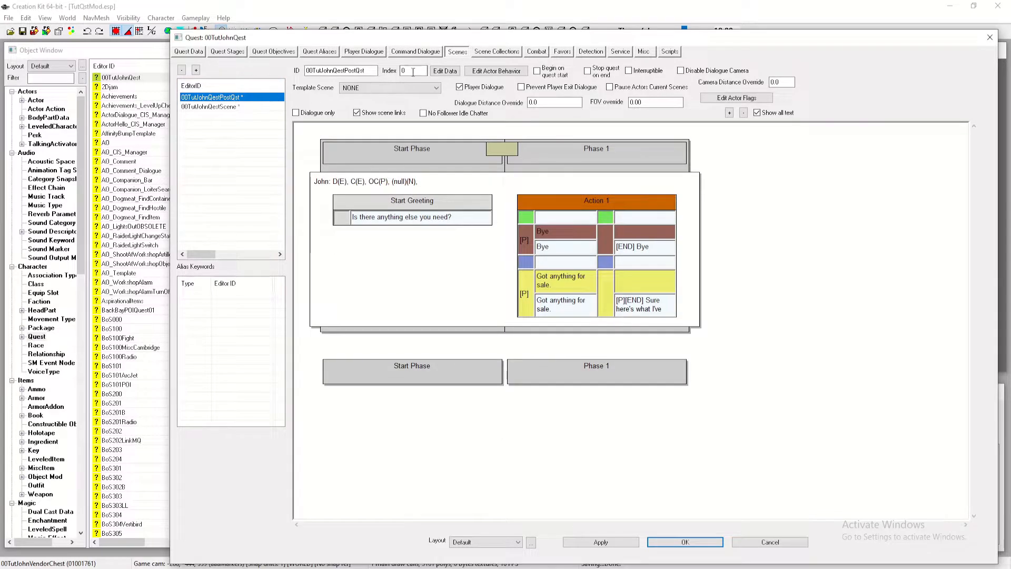
click(227, 108)
click(225, 108)
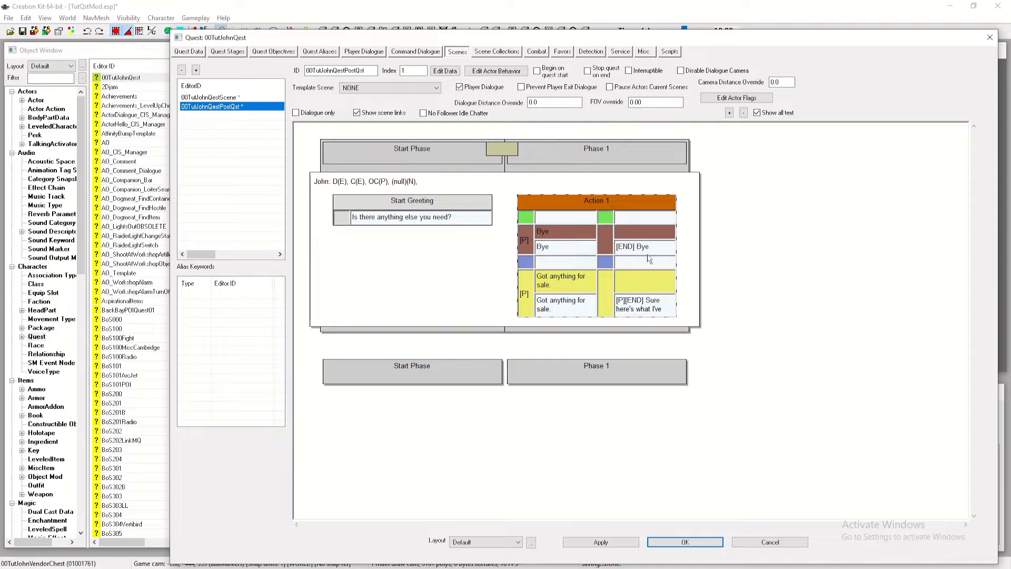
Enter "What do you do around here?" as the prompt for the player's neutral response in Action 1 of 00TutJohnQestPostQst
double_click(613, 200)
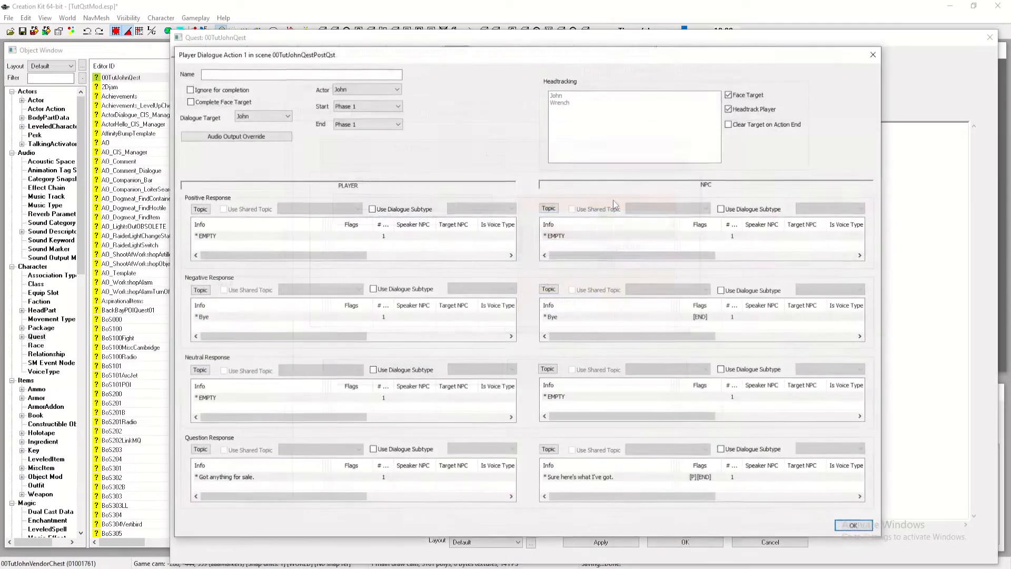
double_click(224, 395)
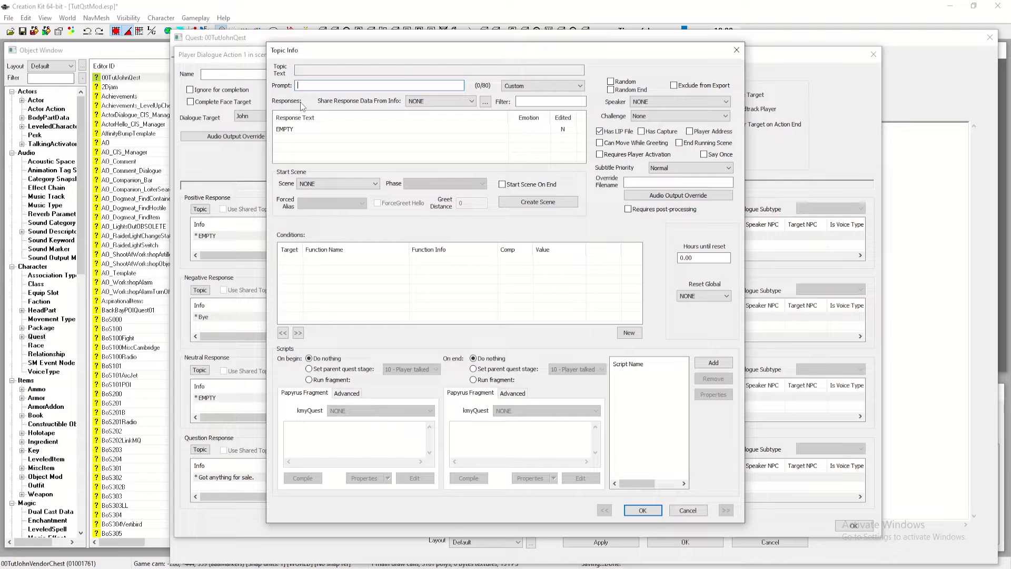
text(What do you do around here?)
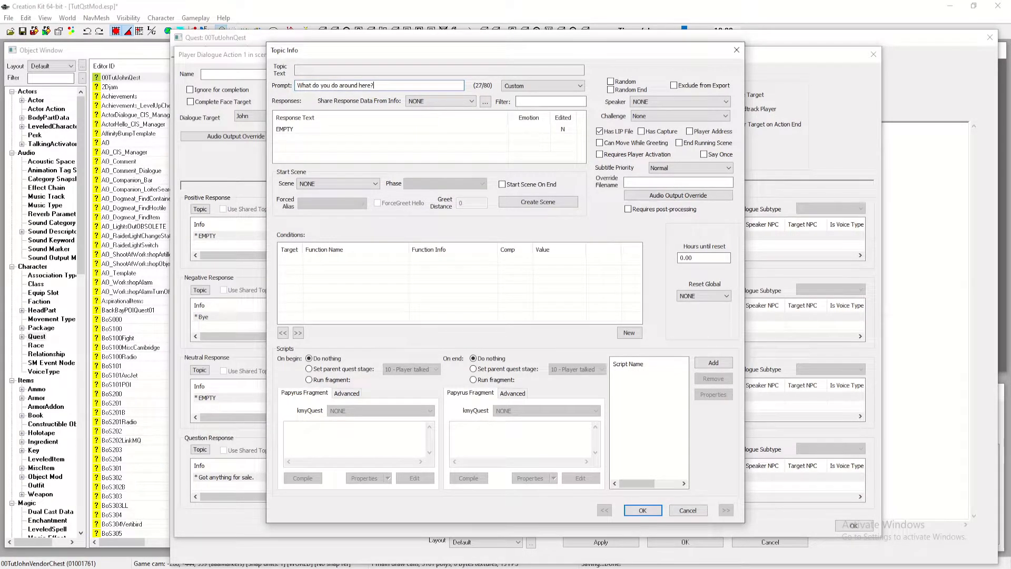
key(ctrl+a)
key(ctrl+x)
key(ctrl+z)
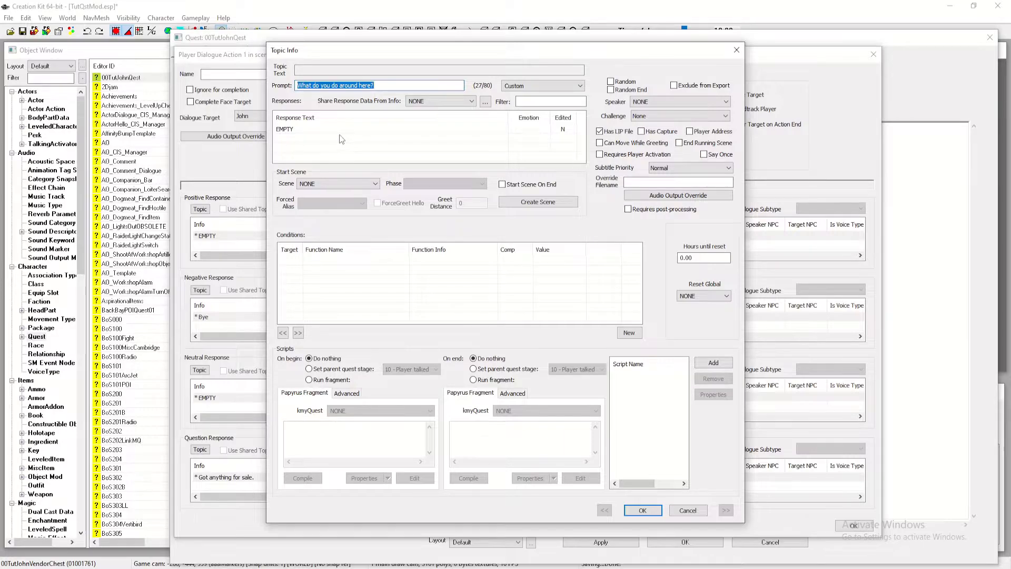
Add the response text "What do you do around here?" to the player's neutral topic info and accept it
double_click(341, 138)
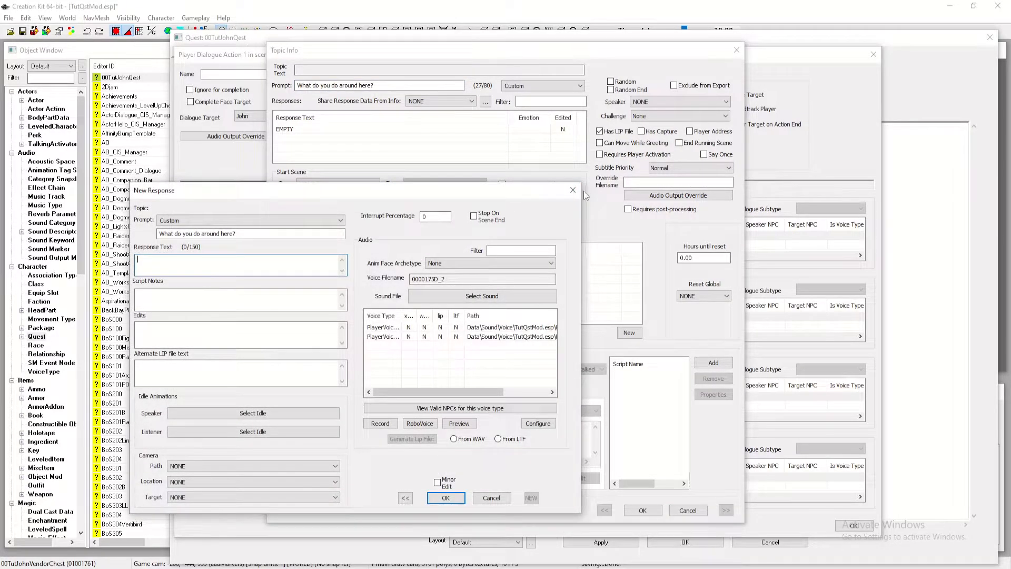
click(573, 189)
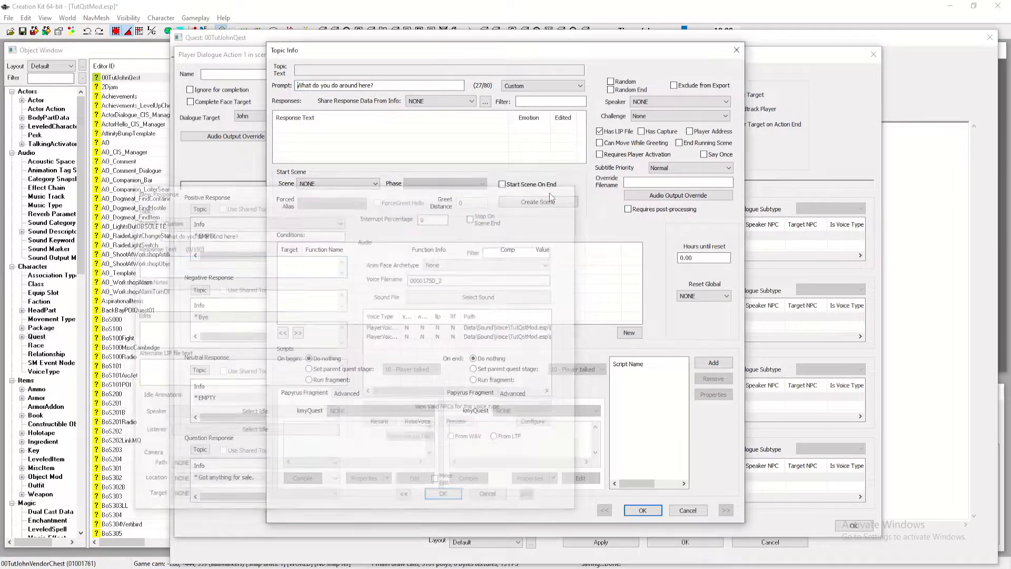
double_click(311, 128)
key(ctrl+v)
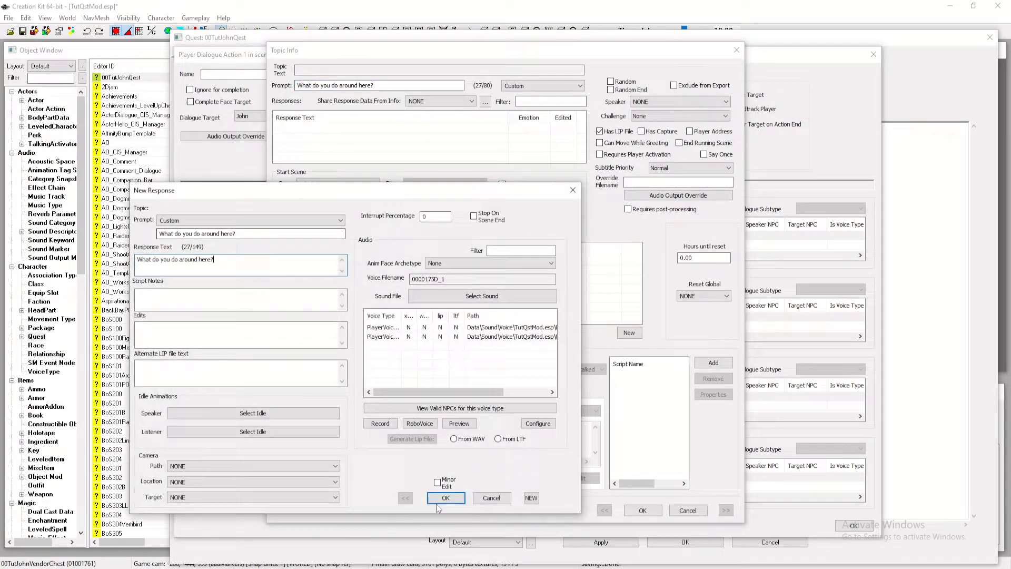
click(456, 503)
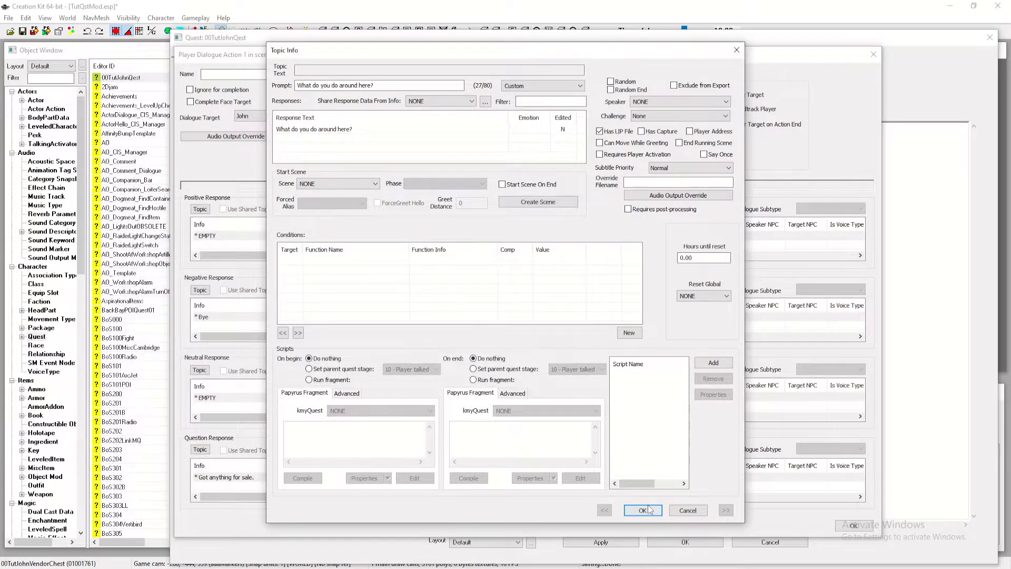
click(643, 510)
Enter "I'm a mechanic." as the response text of John's neutral reply in Action 1, leaving its prompt empty
double_click(573, 397)
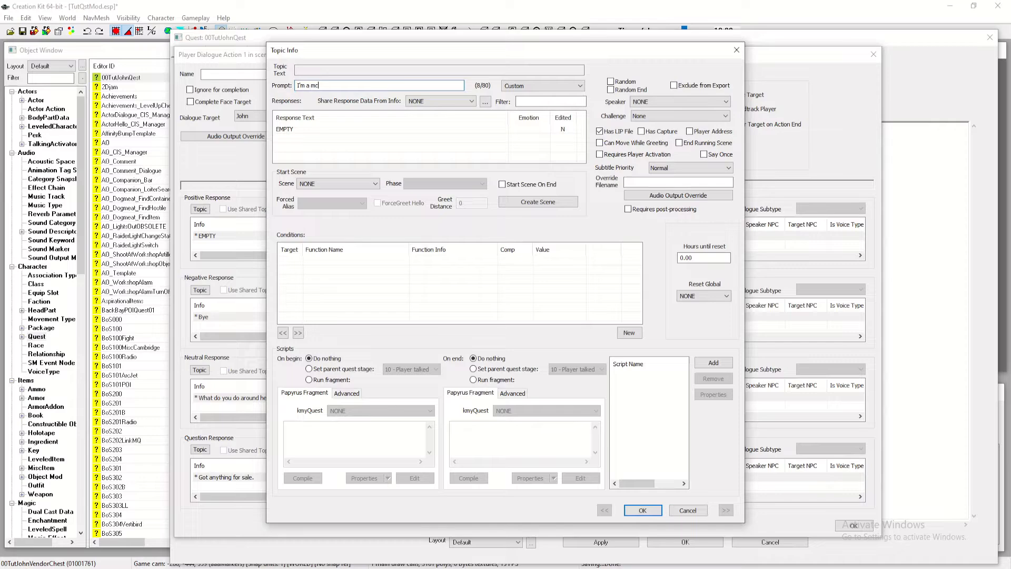
text(hanic)
key(BackSpace)
text(.al)
key(ctrl+a)
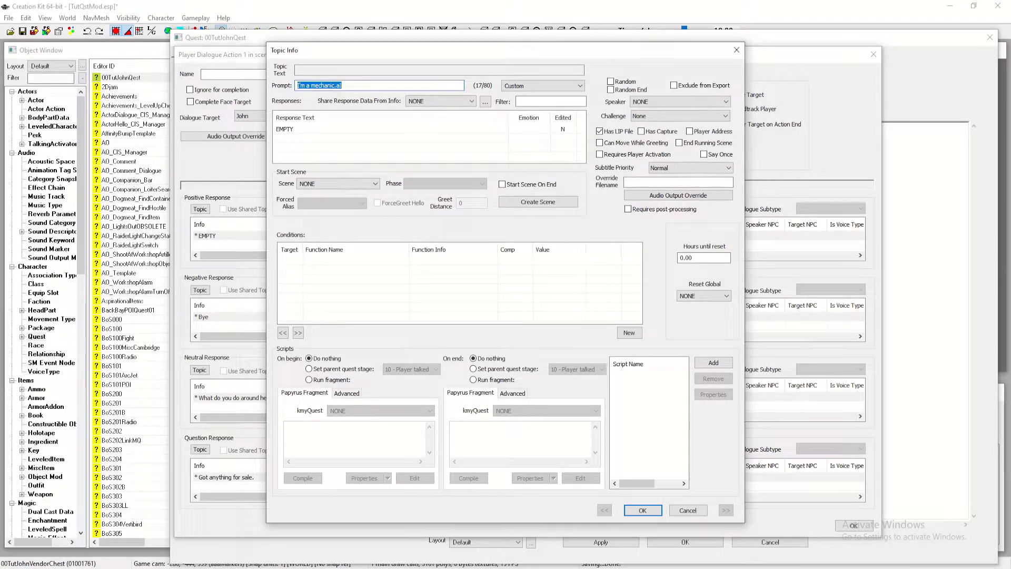
key(ctrl+z)
key(ctrl+z)
key(ctrl+z)
key(ctrl+z)
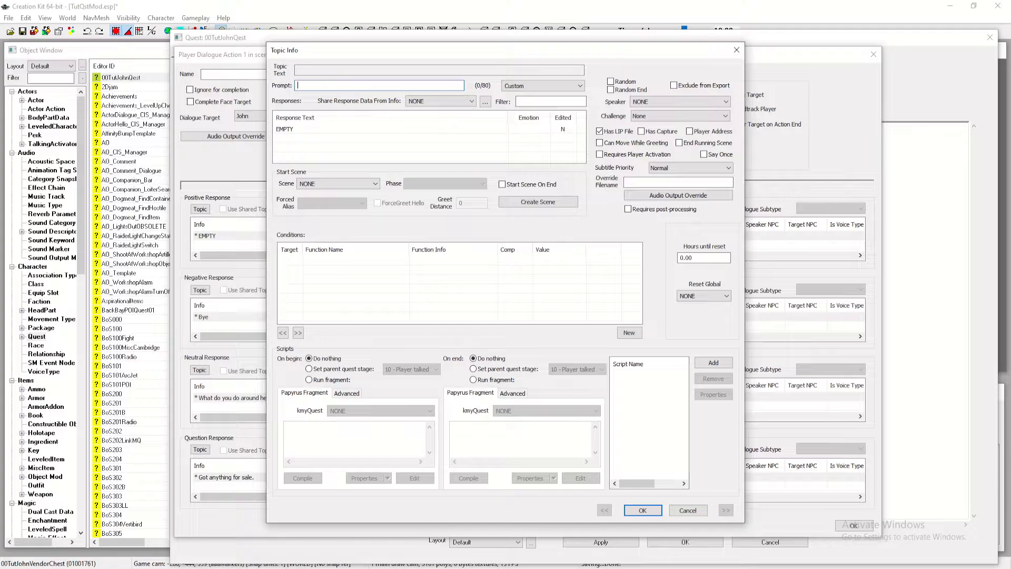
key(Right)
key(BackSpace)
key(ctrl+a)
key(BackSpace)
double_click(319, 131)
key(ctrl+v)
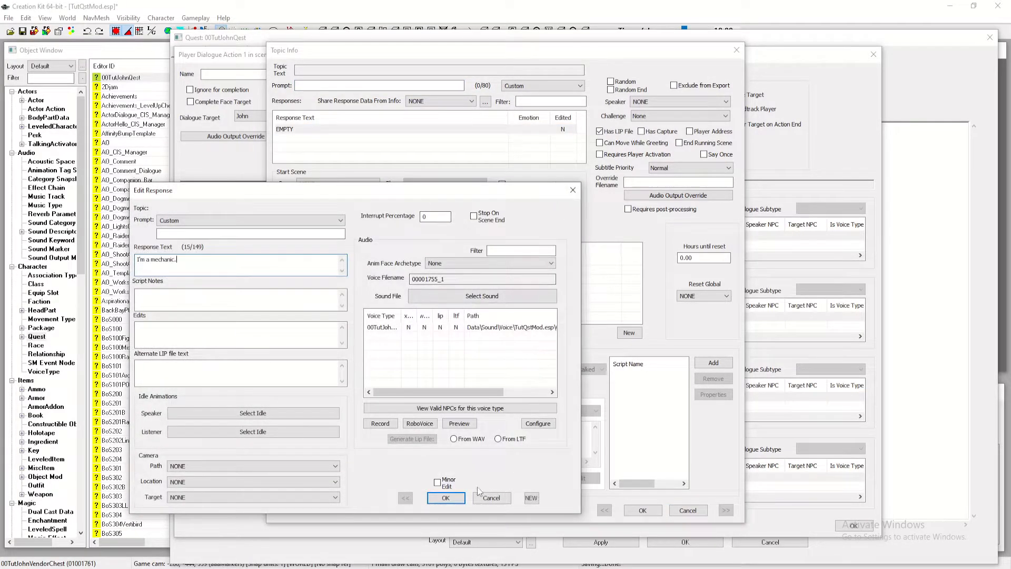
click(445, 498)
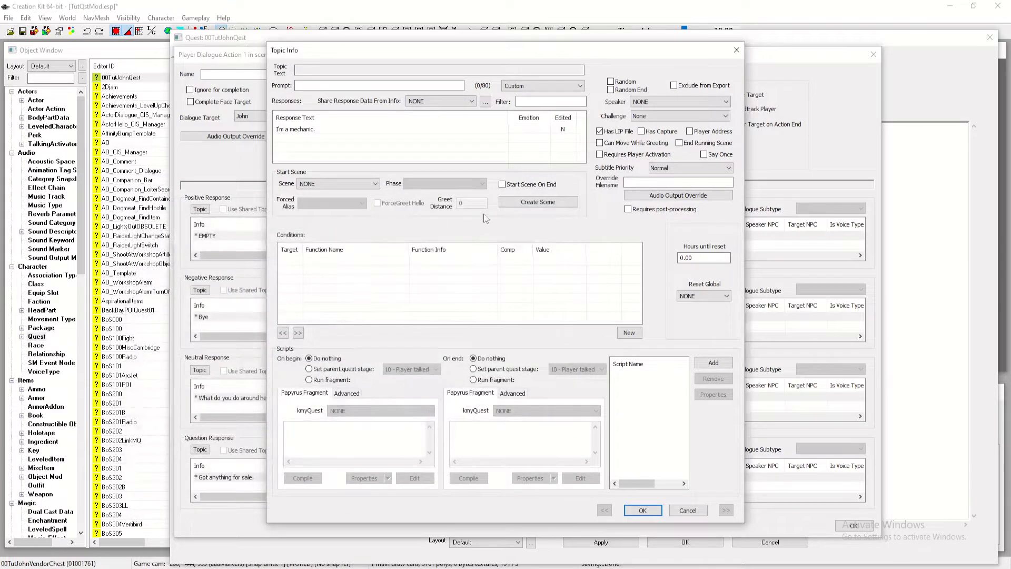
Make John's neutral reply start the scene 00TutJohnQestPostQst on end, and accept the Action 1 dialogue
click(358, 184)
click(355, 201)
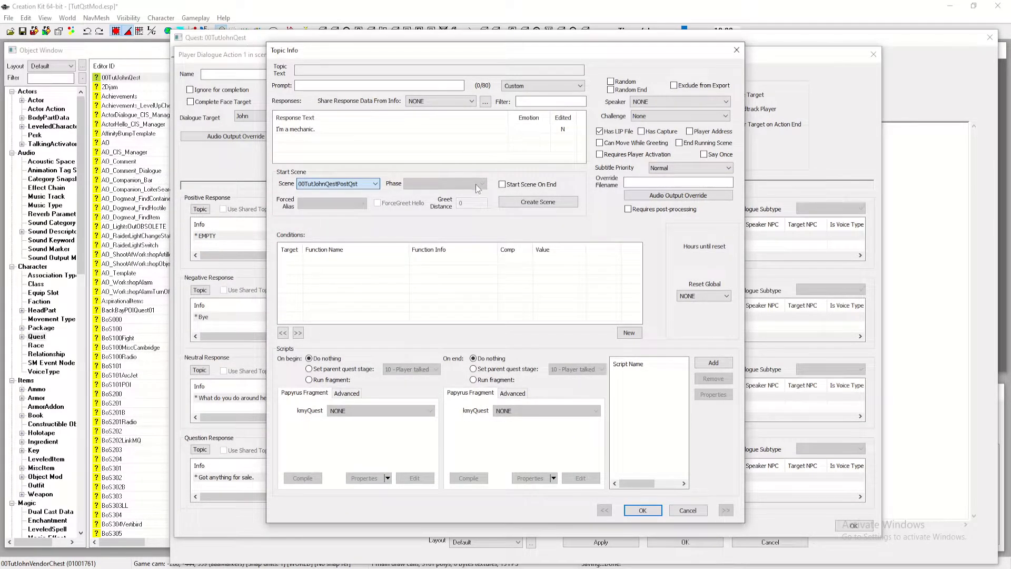
click(503, 184)
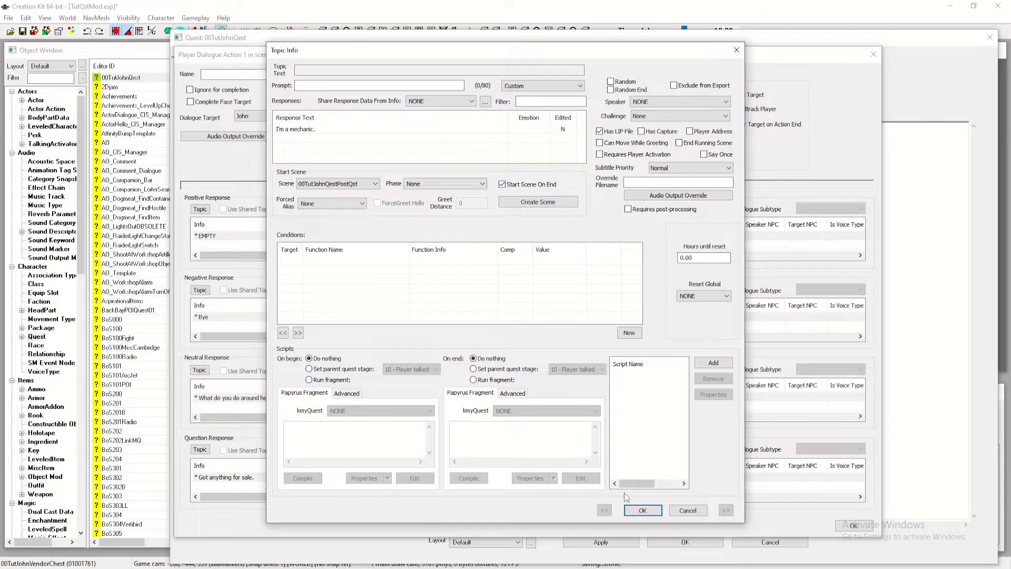
click(643, 510)
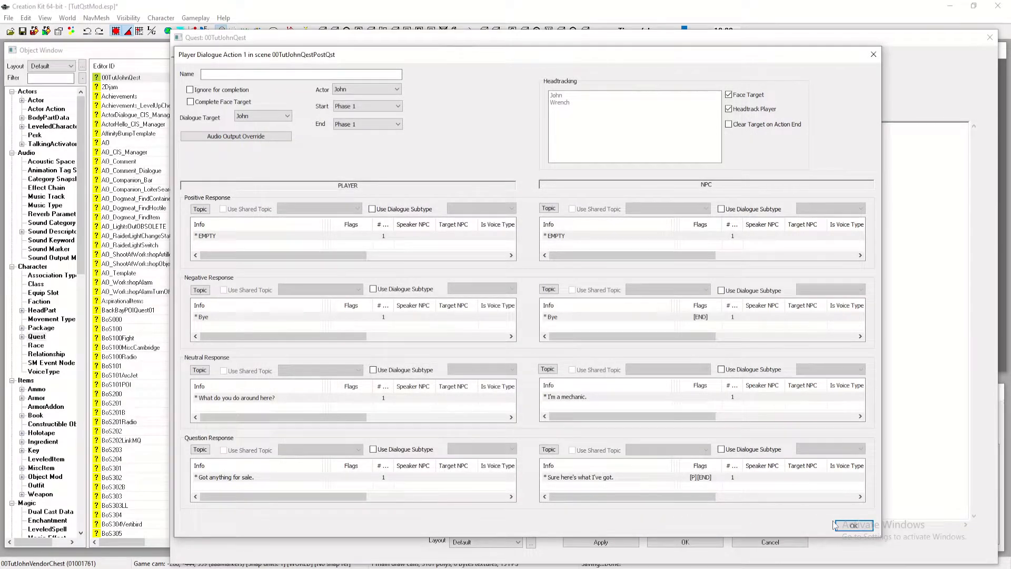
click(851, 525)
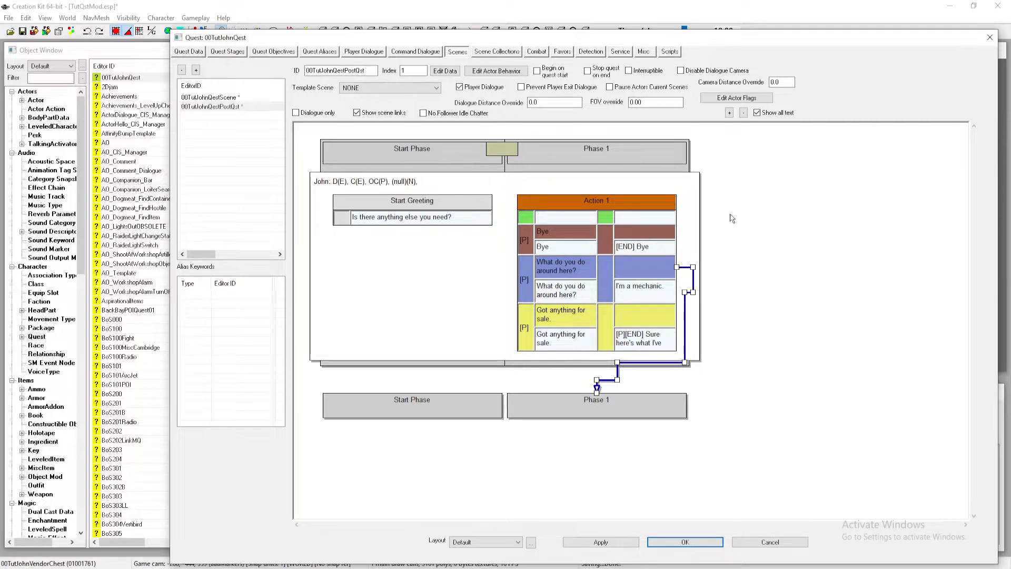
Add a second phase at the end of 00TutJohnQestPostQst and name the two phases 1 and 2
right_click(734, 184)
click(758, 202)
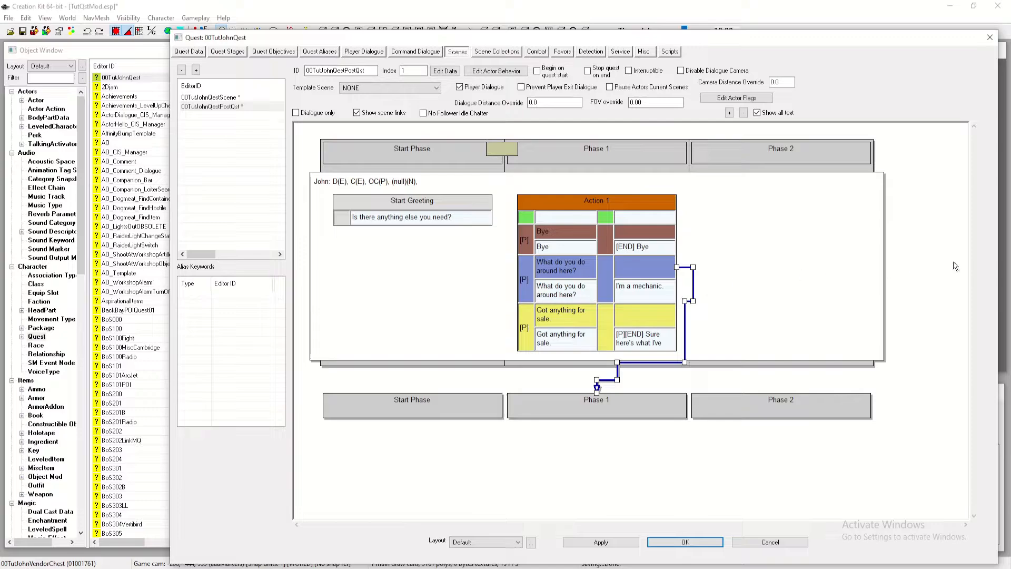
right_click(790, 218)
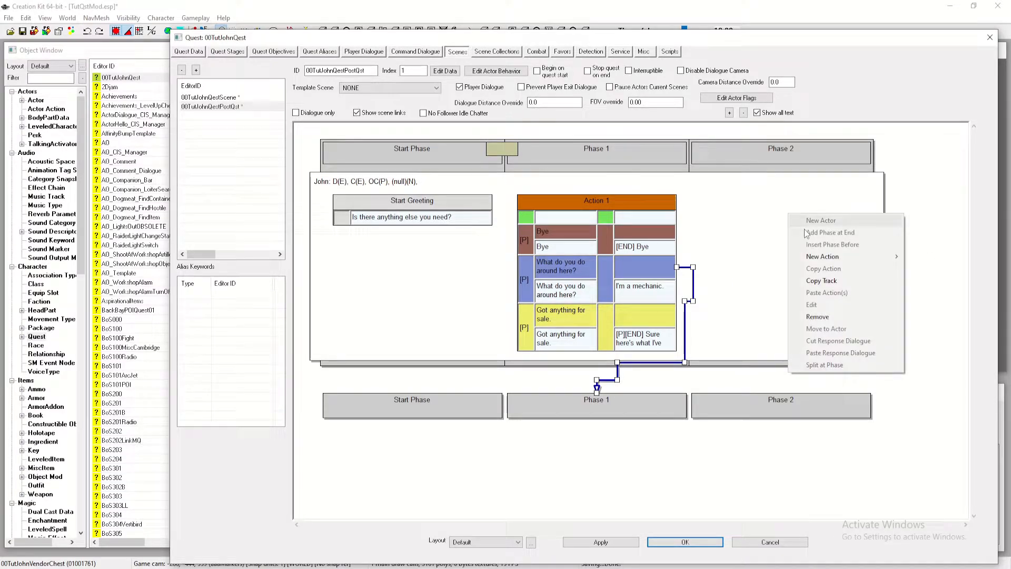
double_click(576, 160)
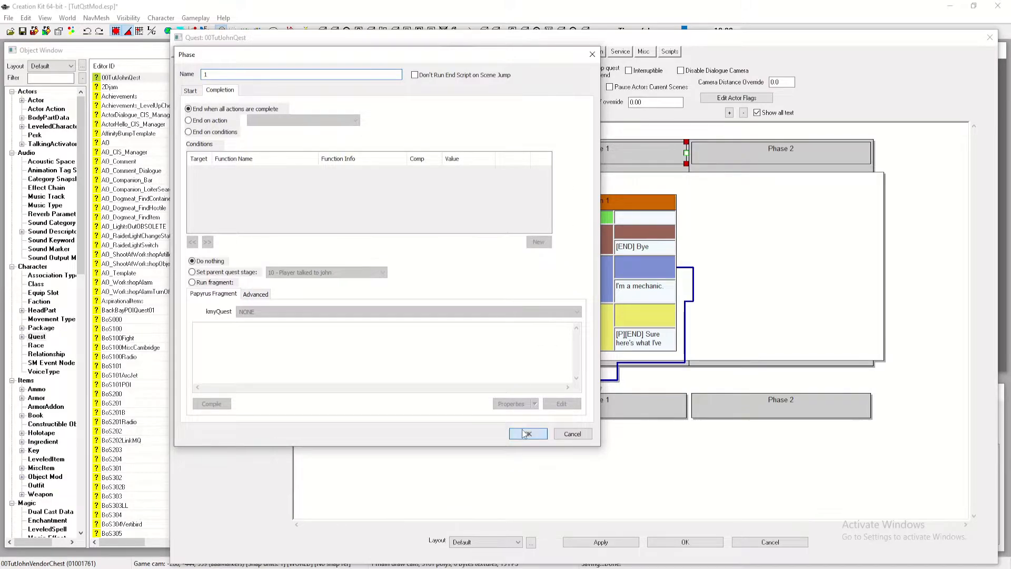
click(519, 433)
double_click(713, 143)
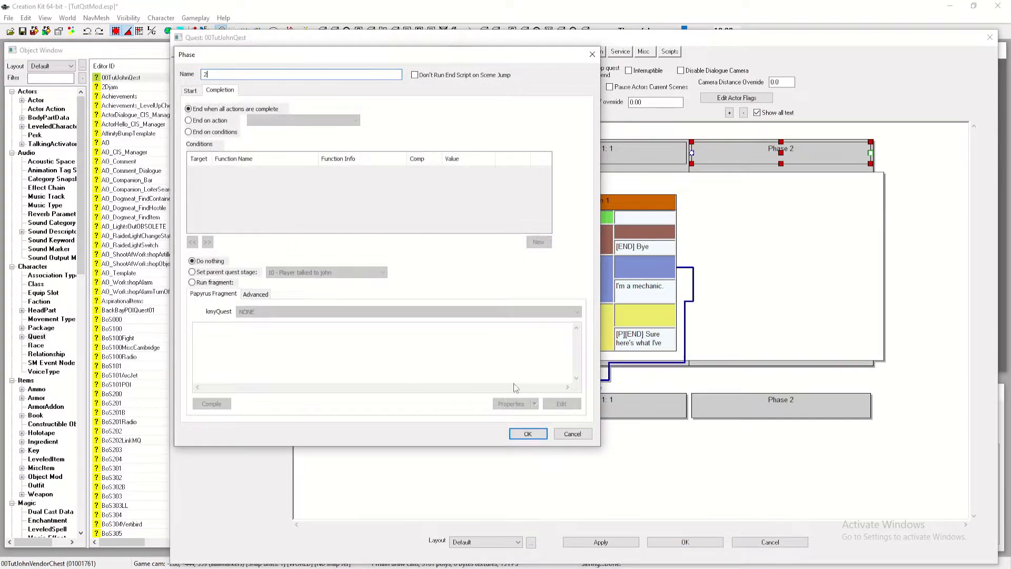
click(527, 433)
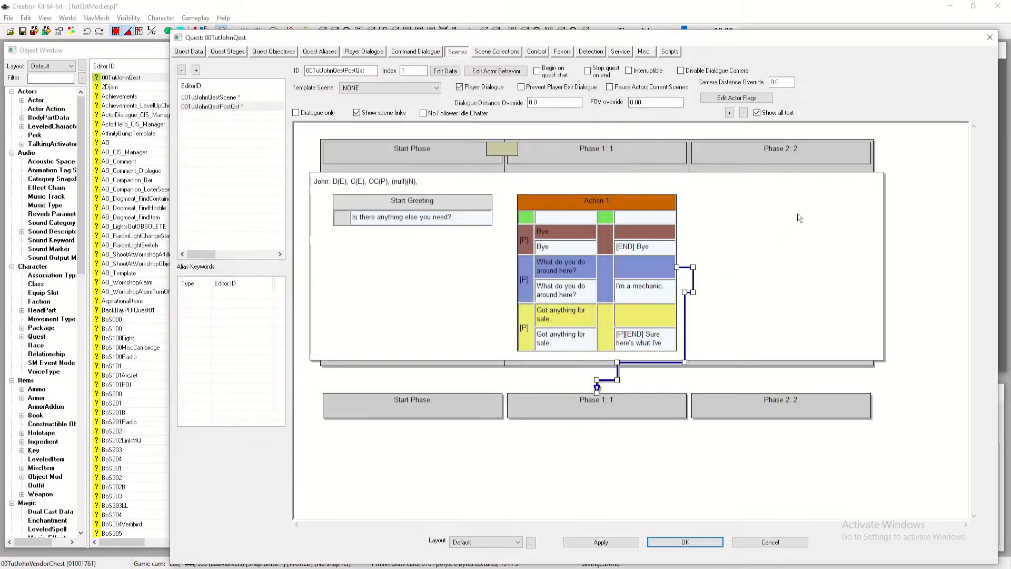
Add a Player Dialogue action for John in phase 2, accepting its empty topic info and default settings
right_click(808, 199)
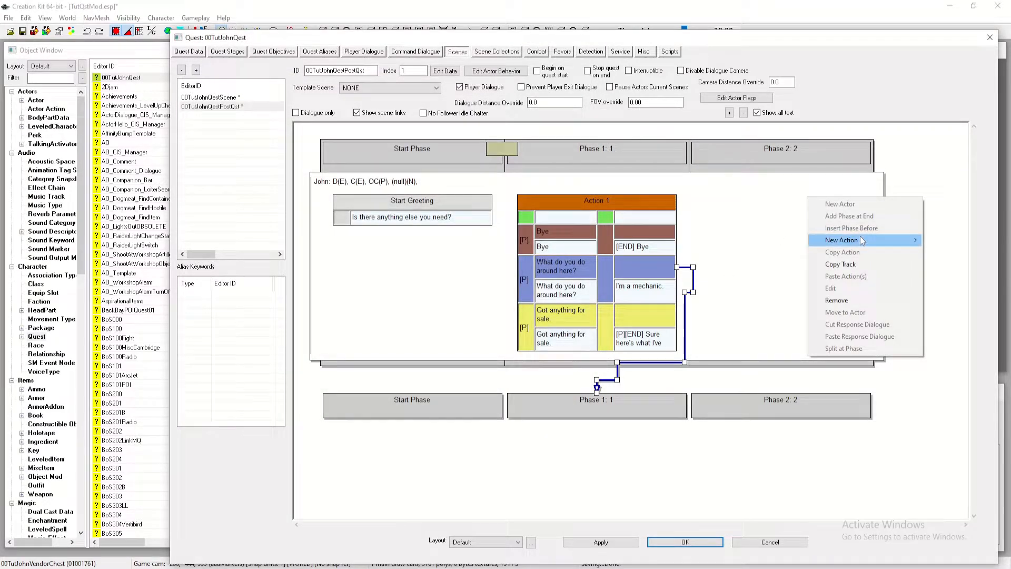
mouse_move(827, 244)
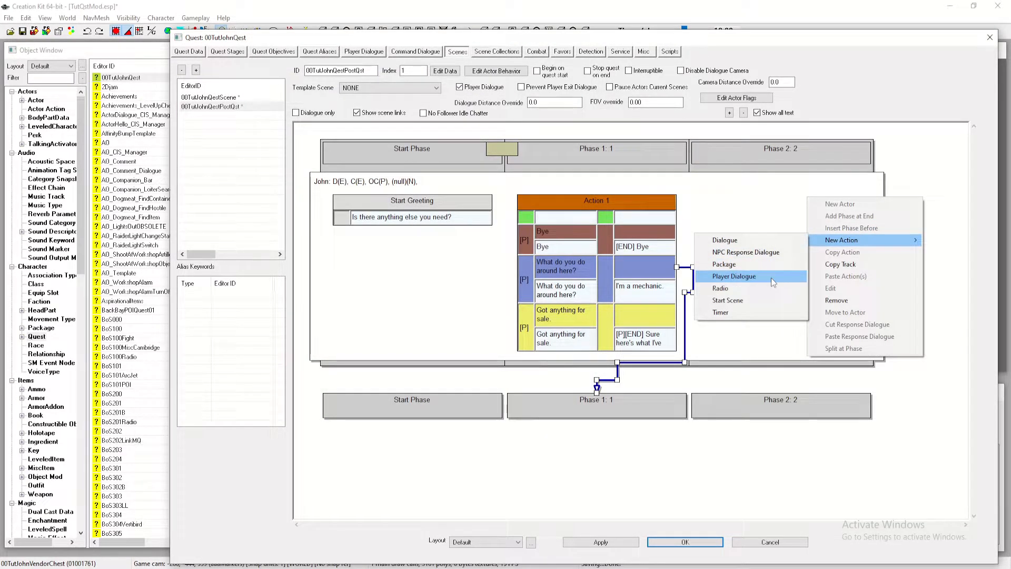
click(770, 277)
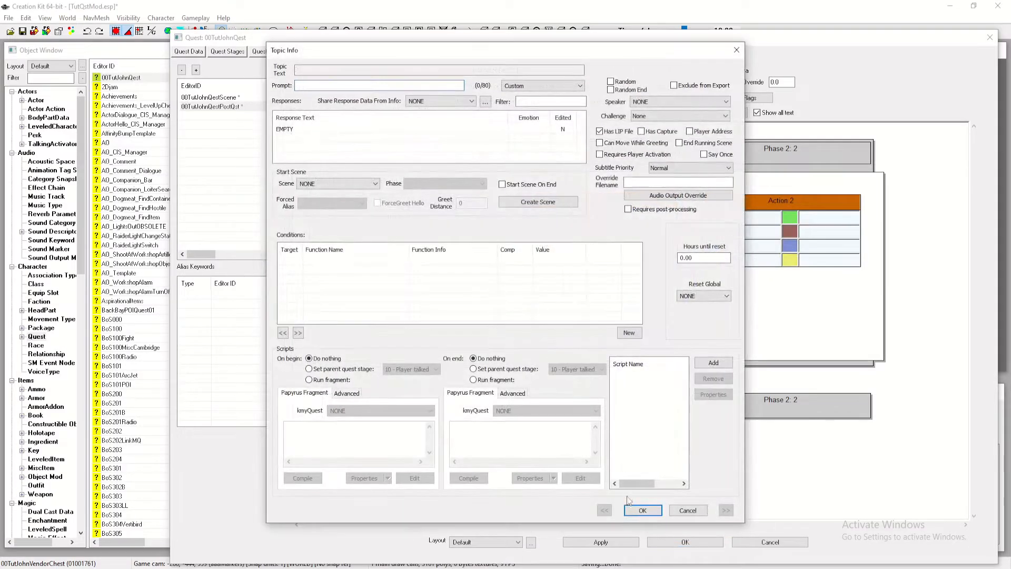
click(642, 510)
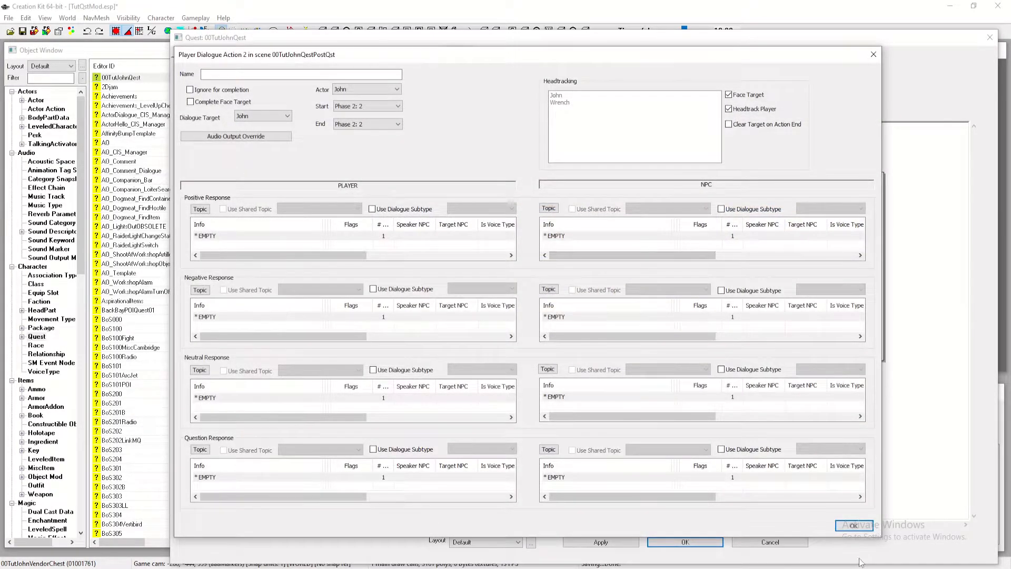
click(859, 527)
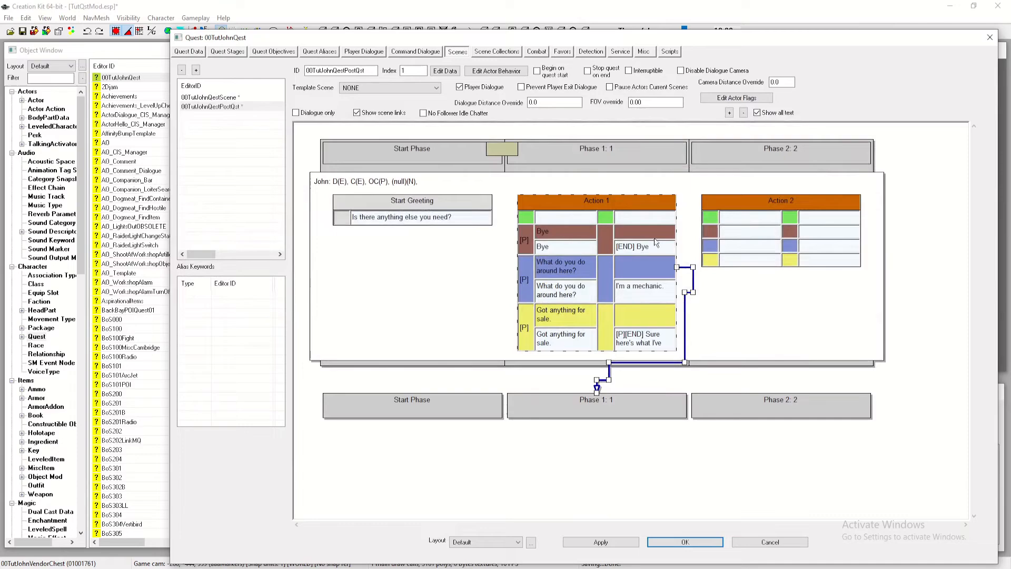
Enter "You got any more work?" as both response text and prompt of the player's positive response in Action 1
double_click(587, 201)
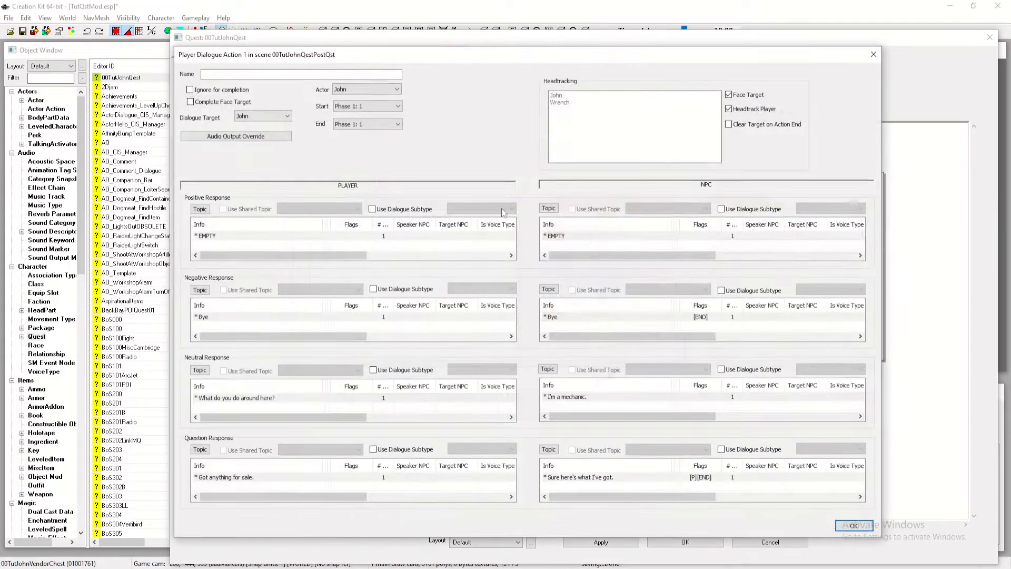
double_click(303, 236)
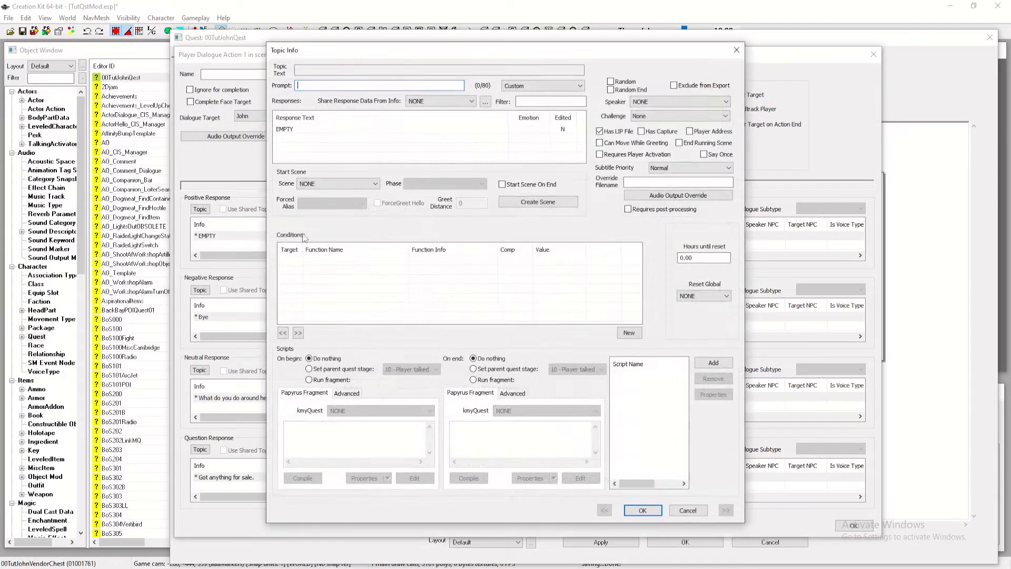
double_click(313, 130)
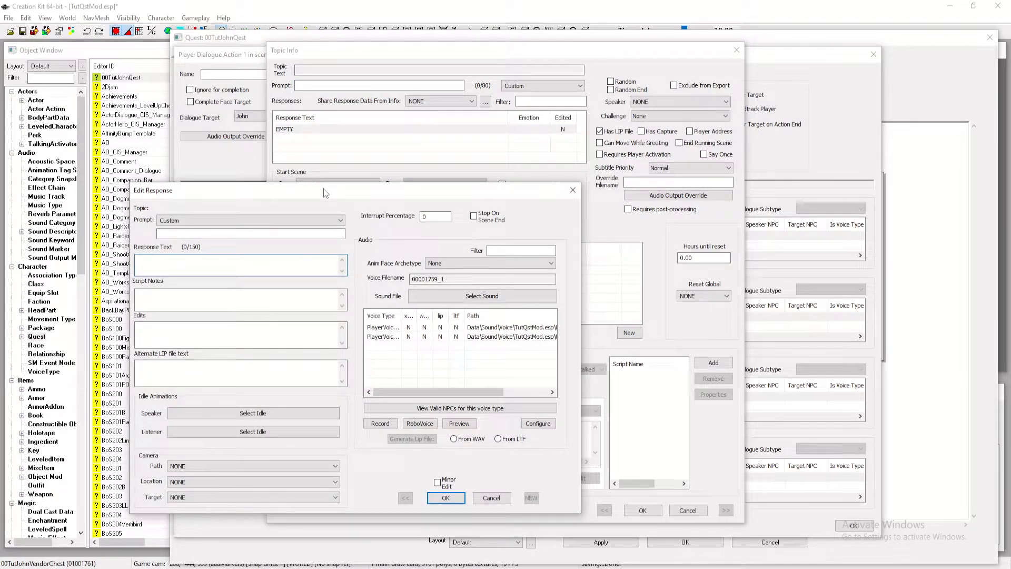
text(You got any more work)
key(ctrl+a)
key(ctrl+c)
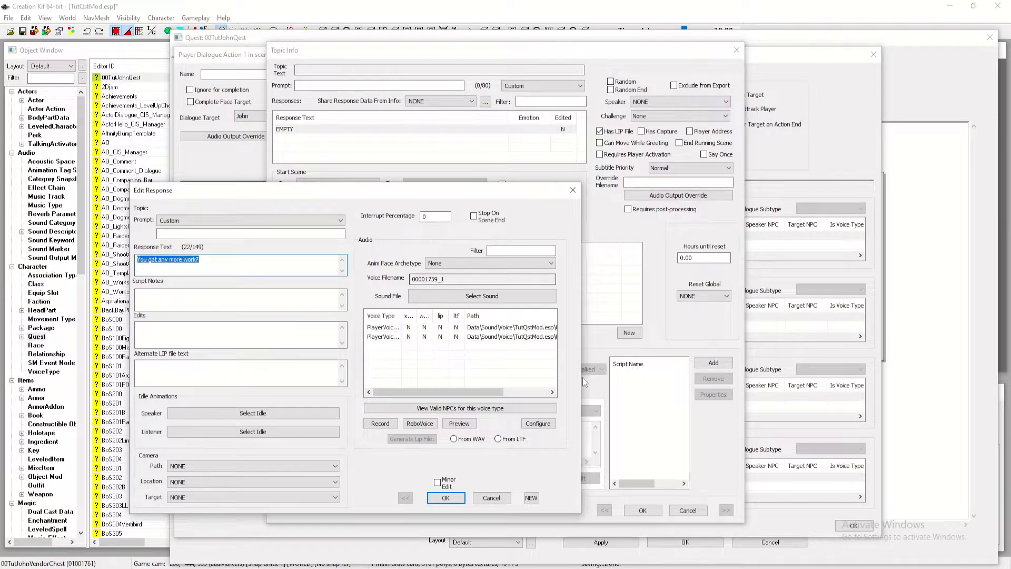
click(458, 502)
click(457, 500)
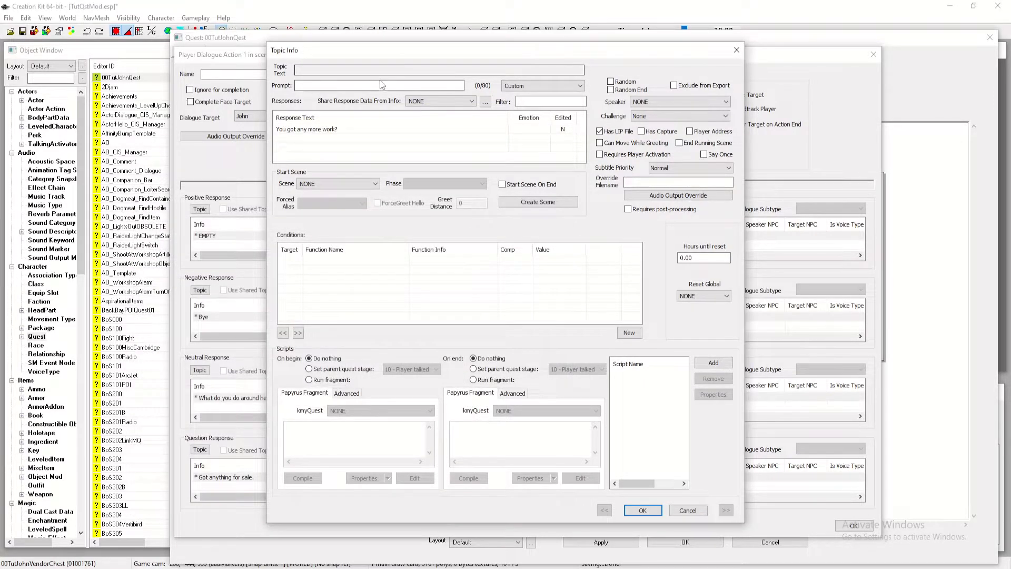
key(ctrl+v)
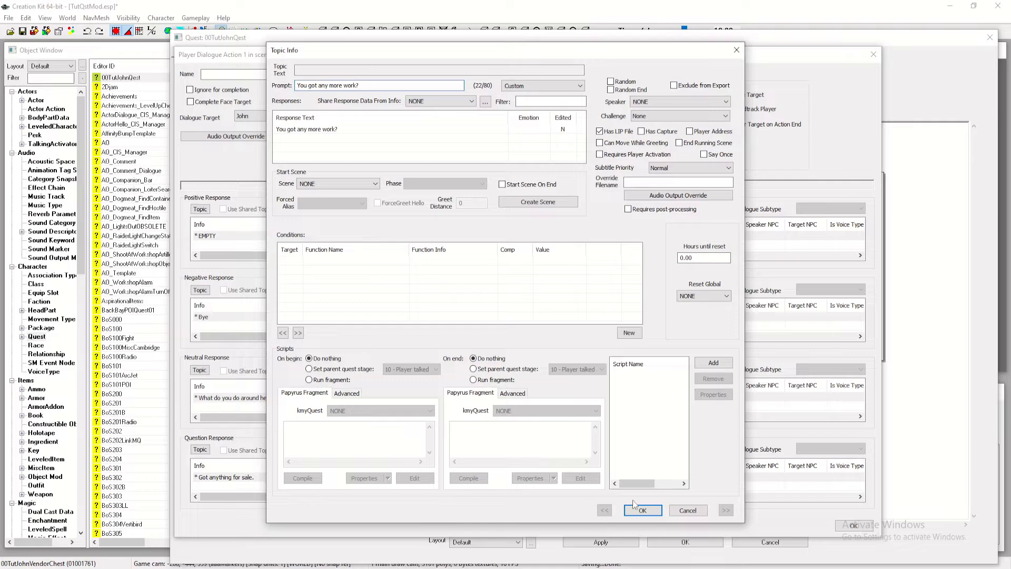
click(640, 514)
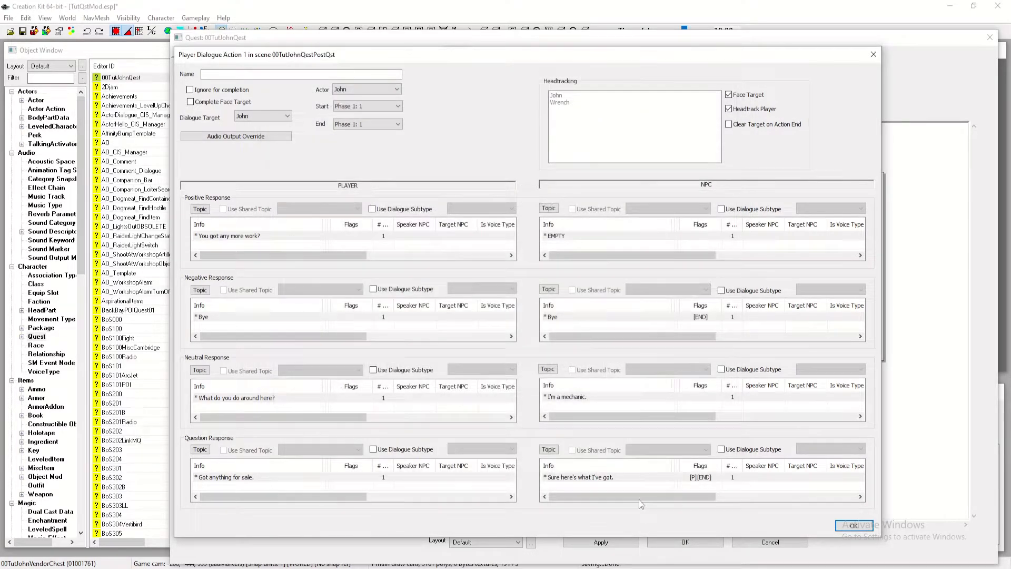
Enter "Sure I need some tools from hardware town." as the response text of John's positive reply in Action 1
double_click(590, 237)
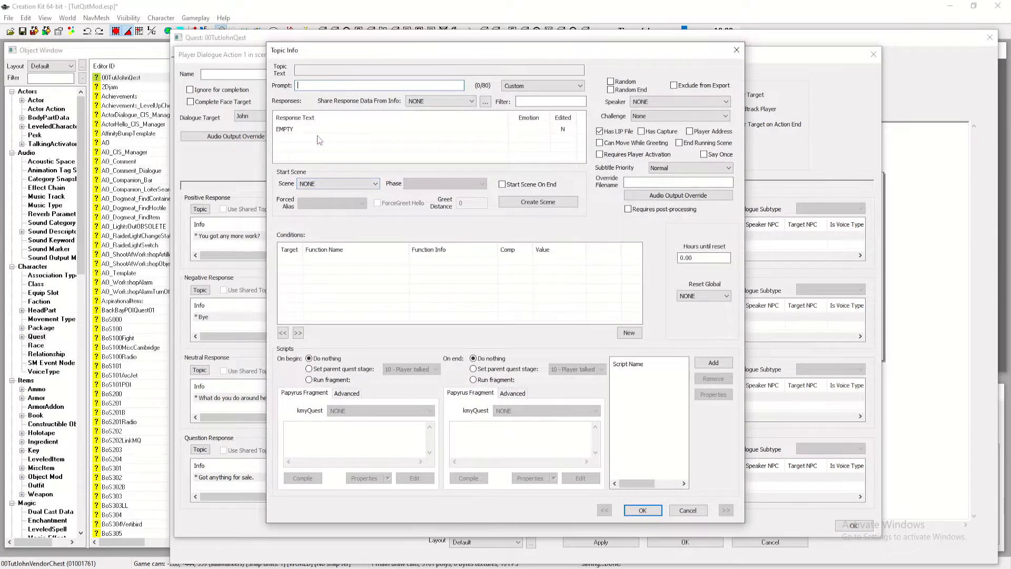
double_click(318, 130)
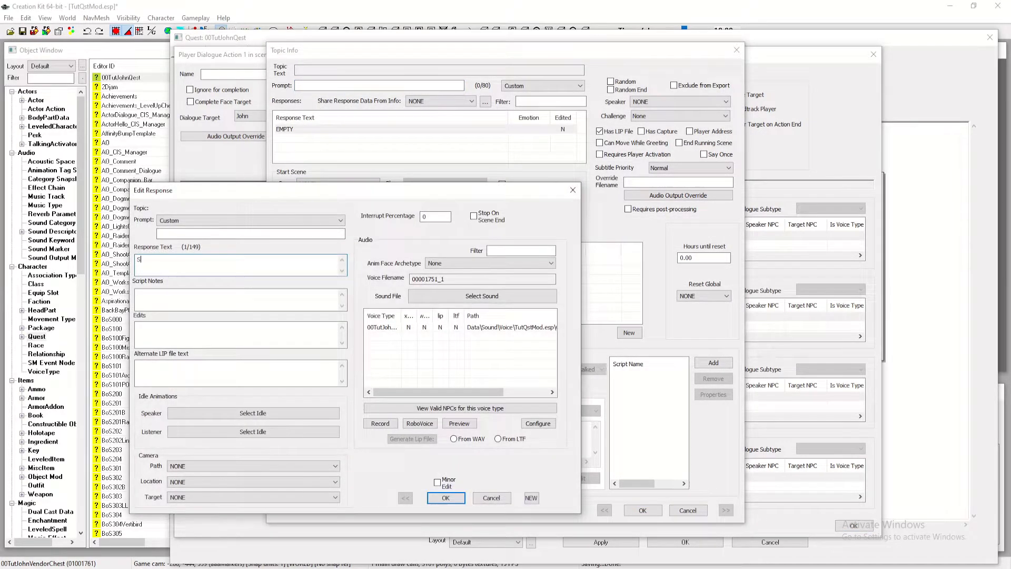
text(Sure I need some tools from hardware town.)
key(ctrl+a)
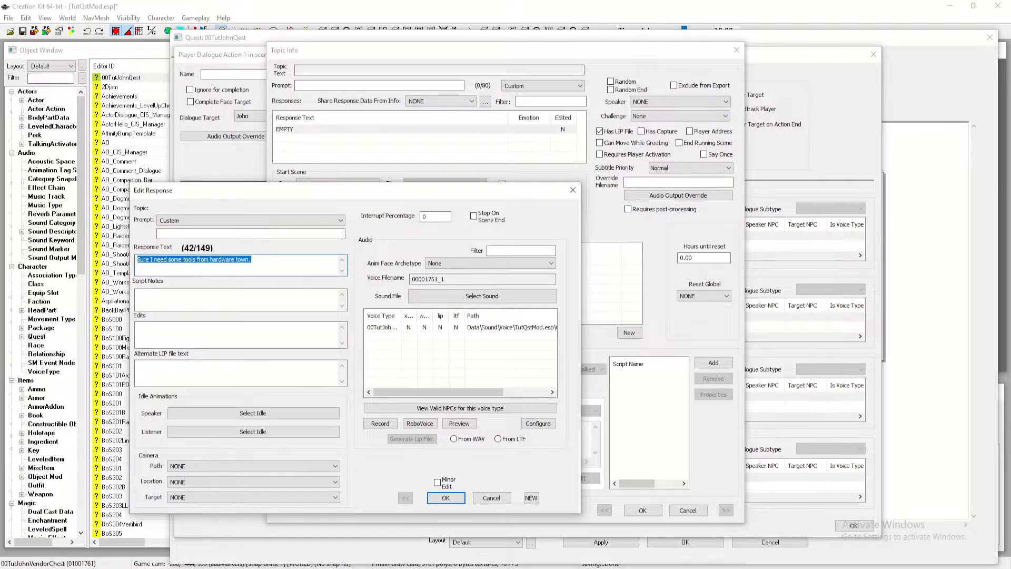
click(453, 498)
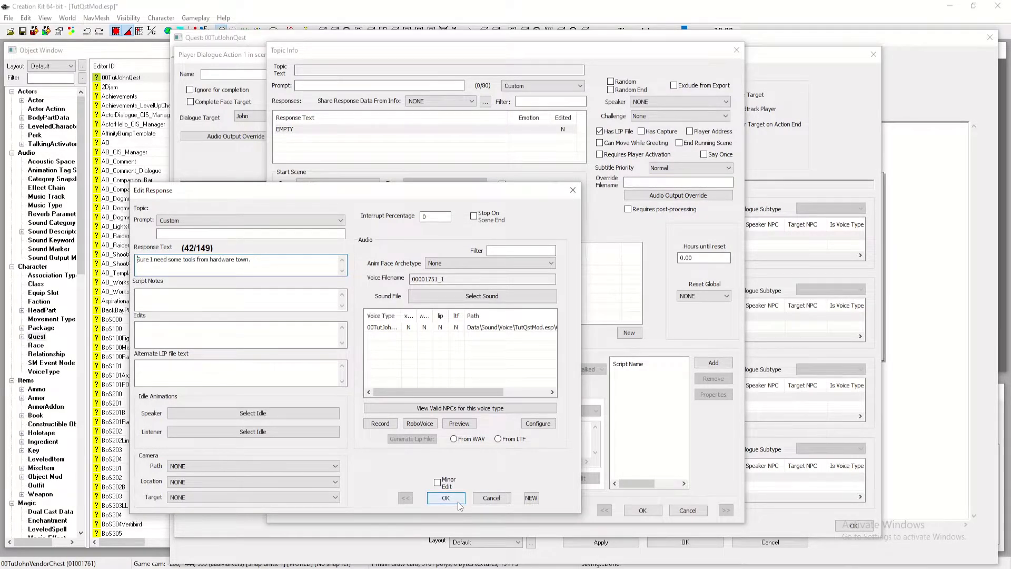
Set the start scene of John's positive reply to 00TutJohnQestPostQst with phase None, accept it and return to the scene layout
click(367, 184)
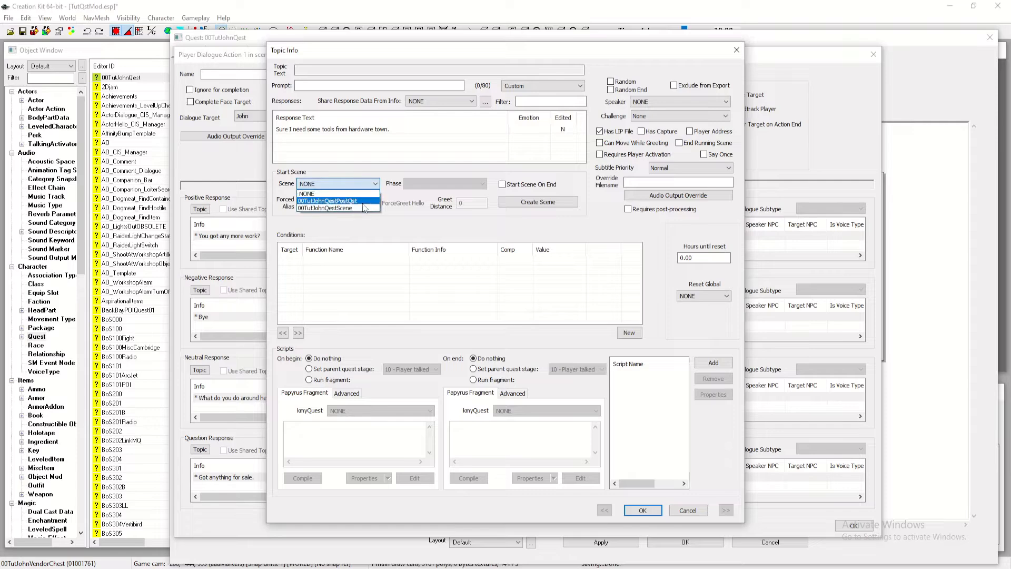
click(337, 200)
click(448, 184)
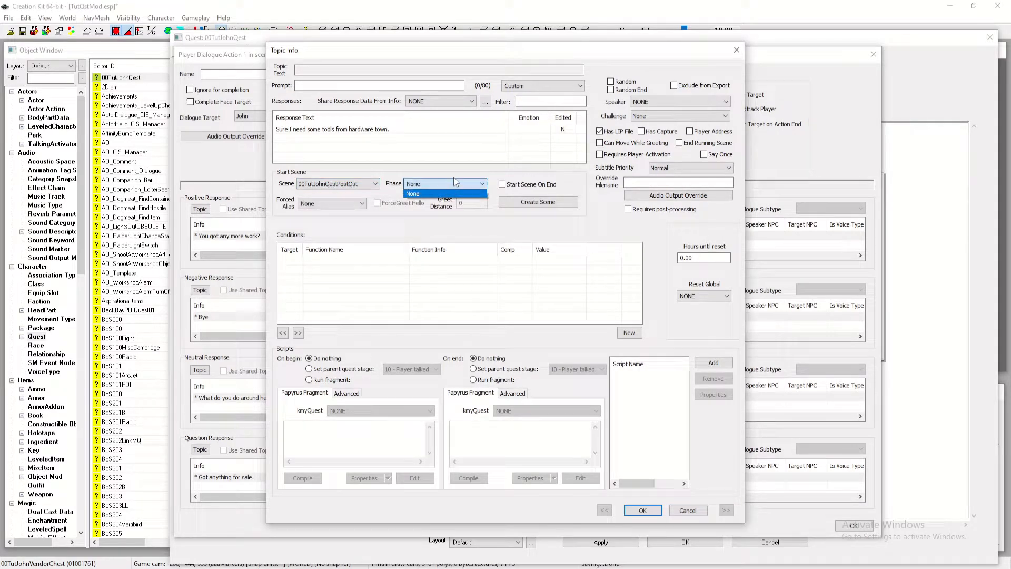
click(450, 193)
click(642, 510)
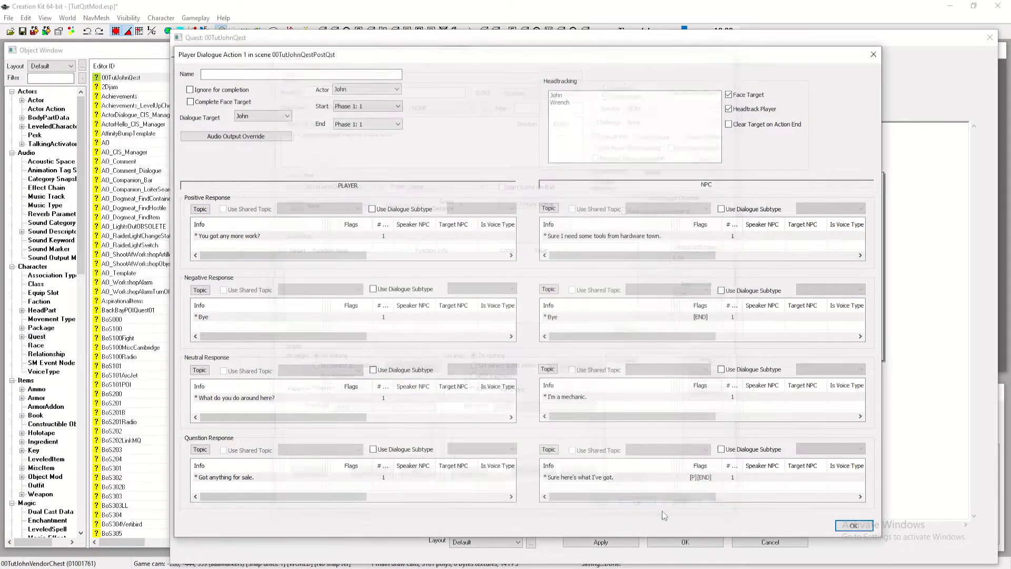
click(853, 525)
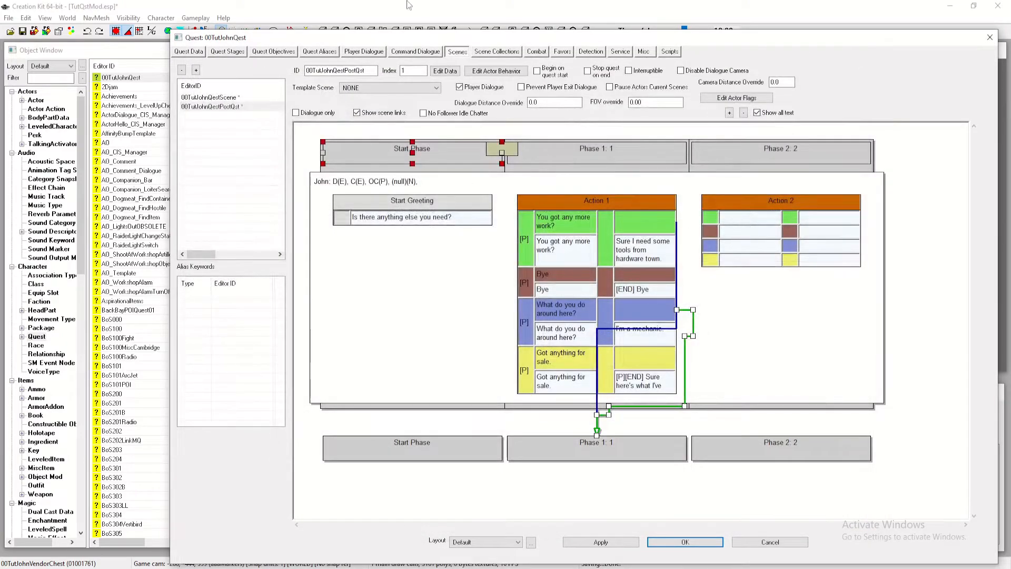
click(421, 52)
click(458, 51)
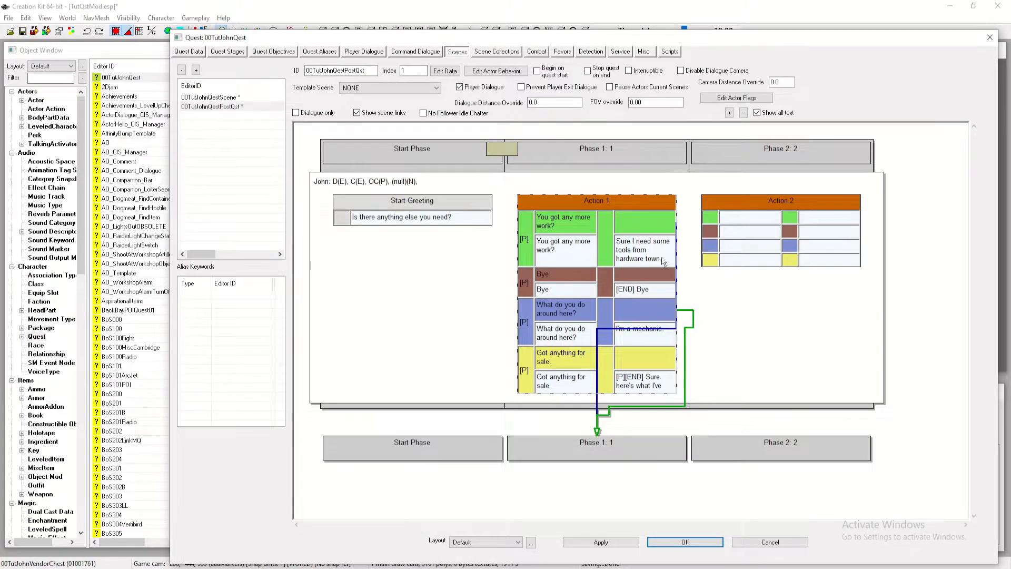
Set the start scene phase of John's positive reply in Action 1 to phase 2 and enable Start Scene On End
double_click(644, 248)
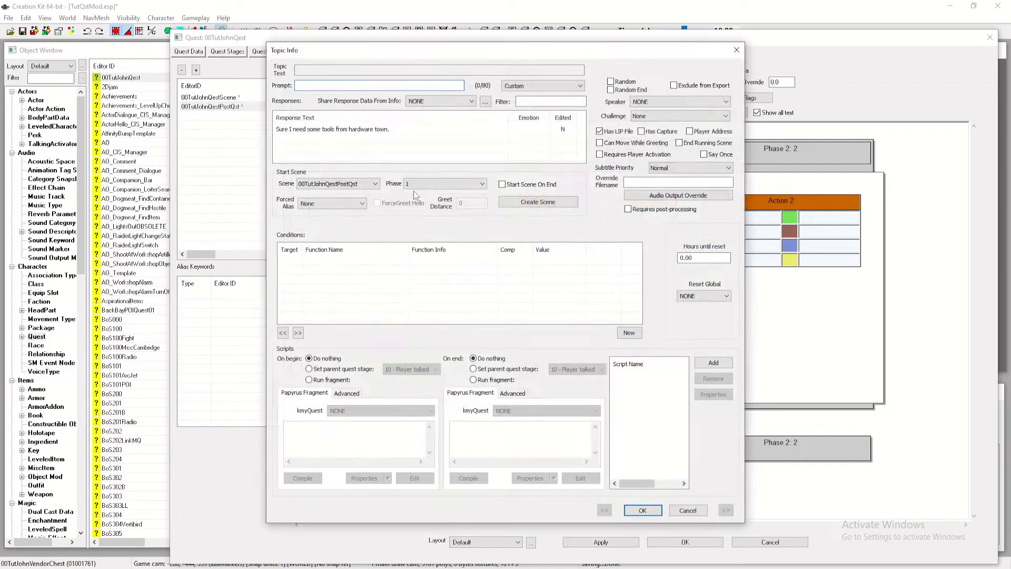
click(441, 183)
click(441, 201)
click(501, 184)
click(643, 510)
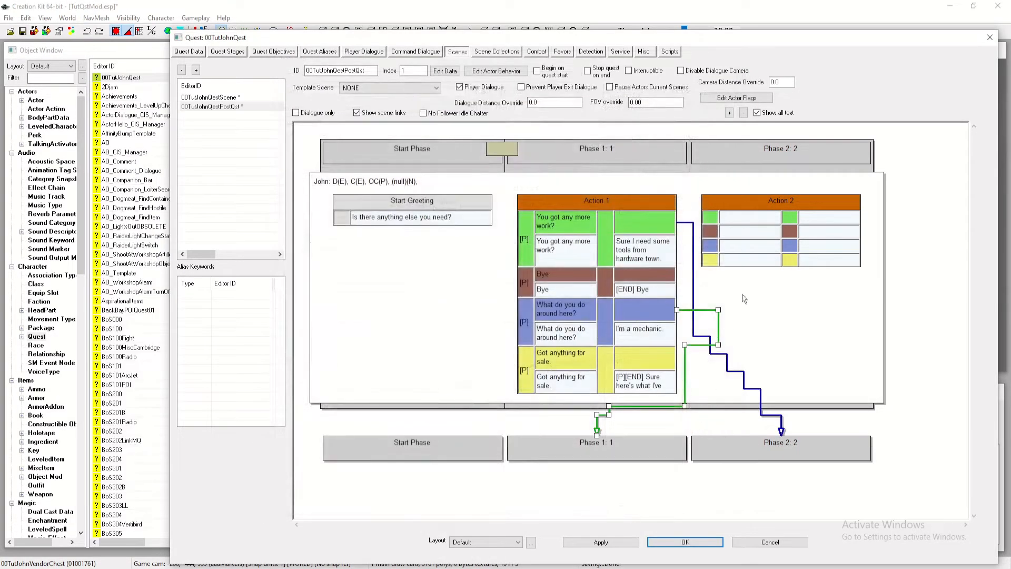
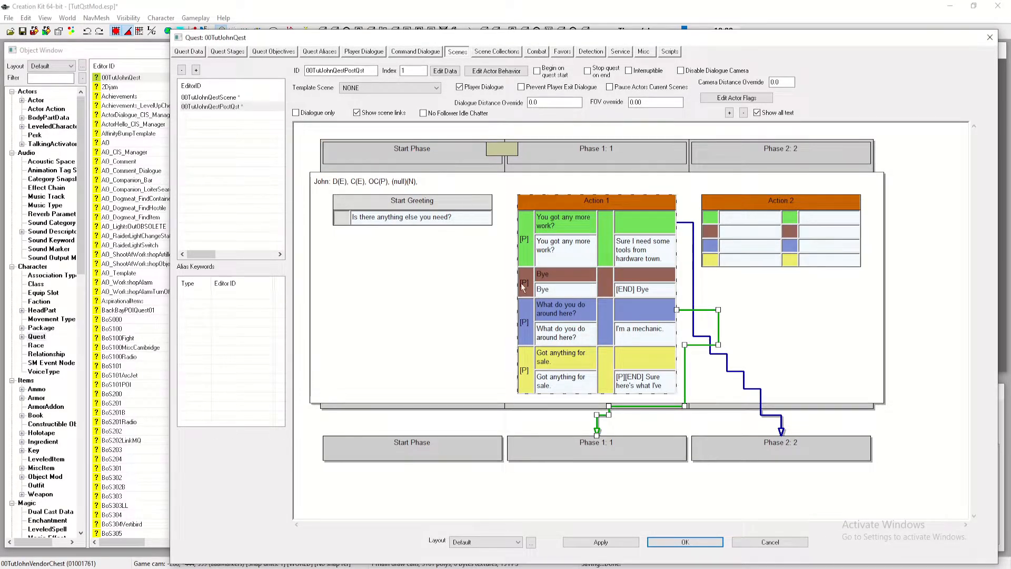
Enter "Sure." as both prompt and response text of the player's positive response in Action 2
click(516, 310)
click(796, 201)
double_click(796, 201)
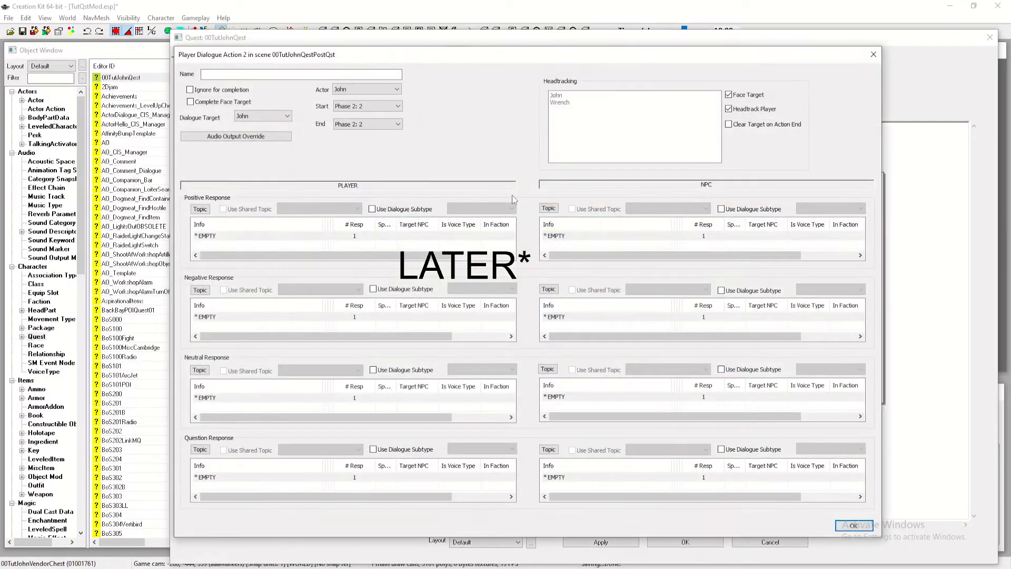
double_click(238, 236)
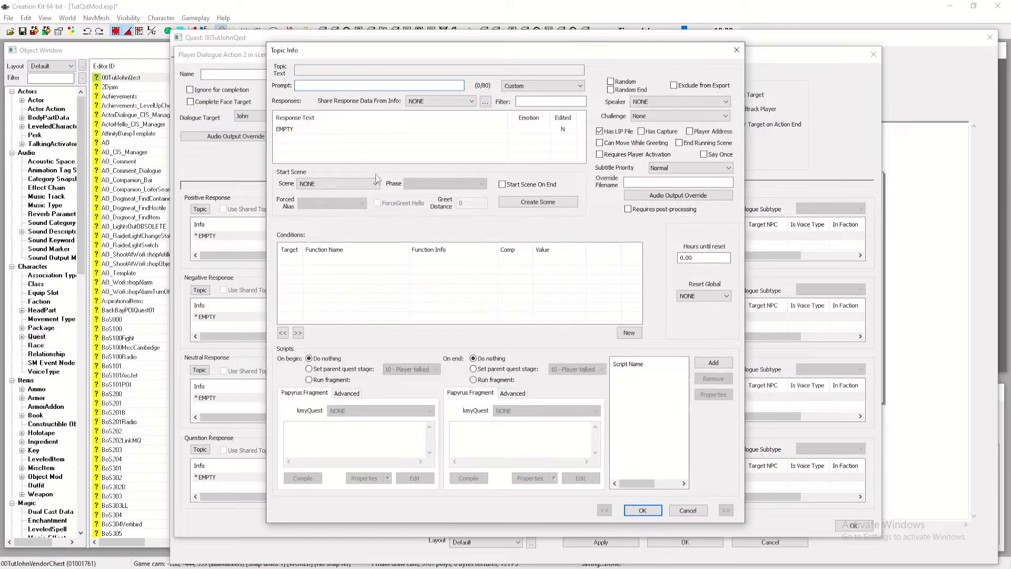
text(Sure.)
key(ctrl+a)
double_click(307, 128)
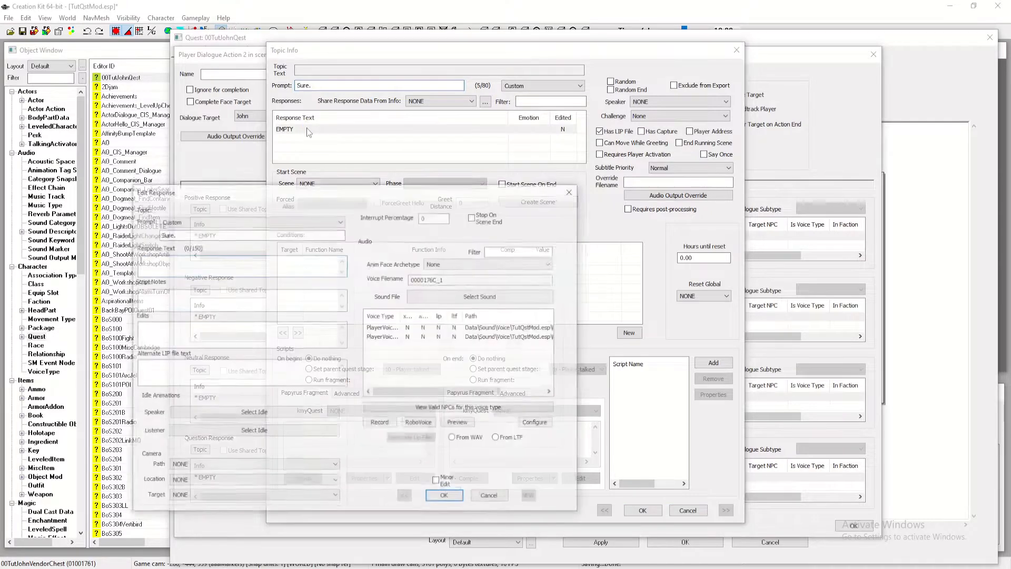
click(445, 498)
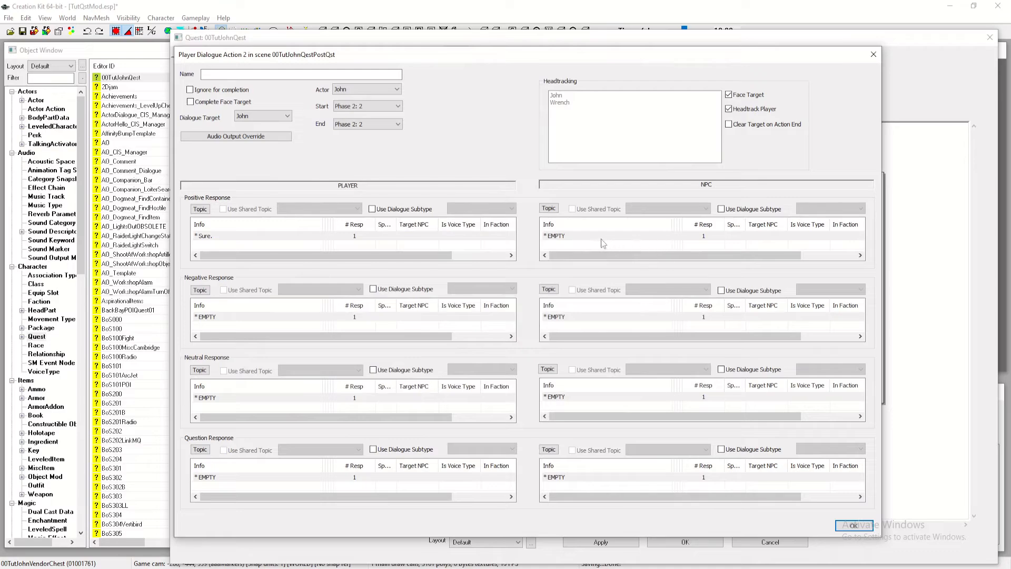
Enter "Thanks." as the prompt of John's positive reply in Action 2 and accept the topic info
double_click(595, 236)
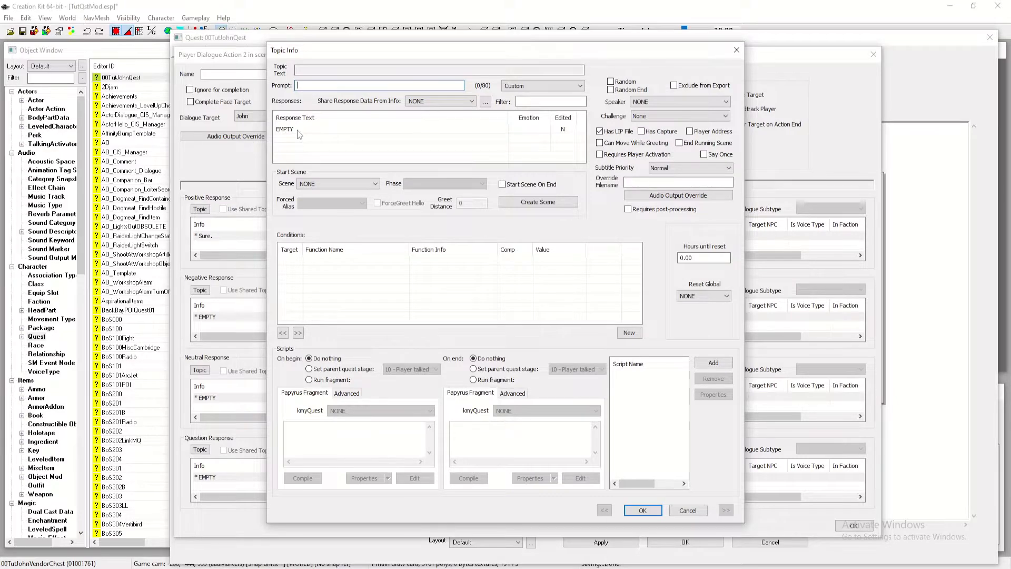
text(ITh)
key(BackSpace)
key(BackSpace)
key(BackSpace)
key(BackSpace)
text(Thank)
key(Return)
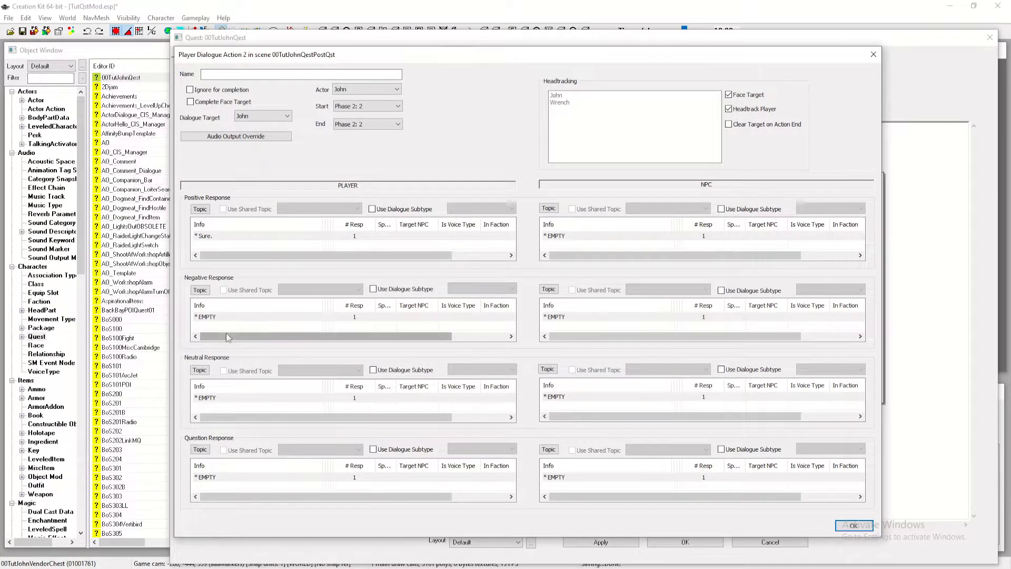
Enter "Nevermind." as both prompt and response text of the player's negative response in Action 2, dismissing the spelling checks
double_click(237, 317)
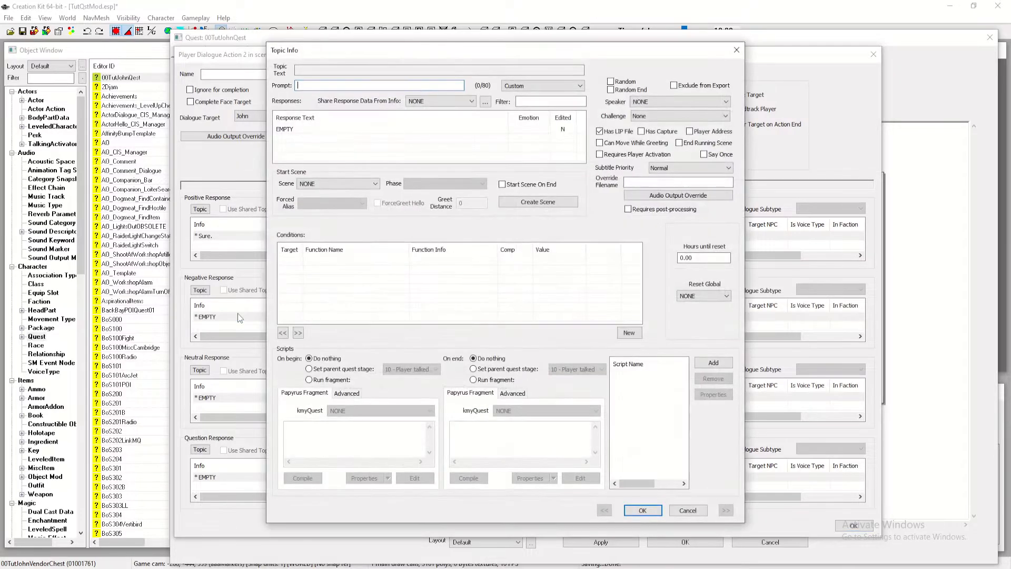
text(Nevem)
text( mind)
key(ctrl+a)
key(BackSpace)
key(ctrl+z)
click(316, 126)
click(456, 197)
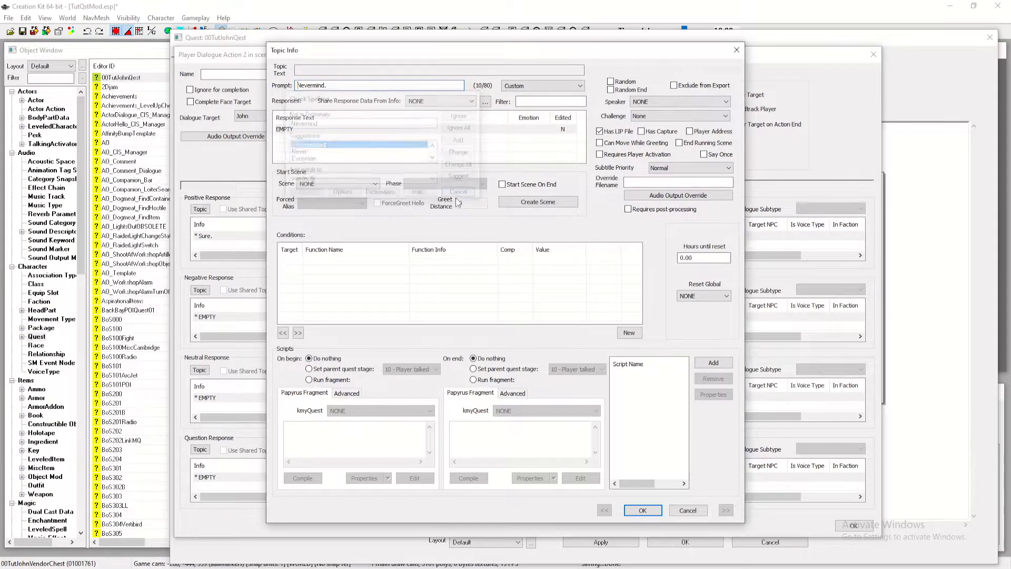
double_click(418, 132)
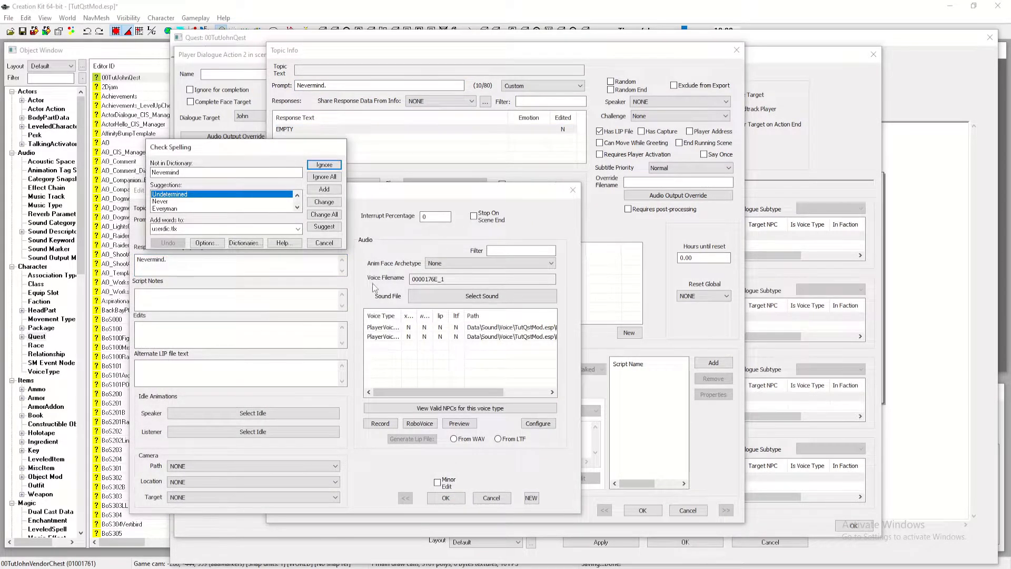
click(324, 243)
click(446, 497)
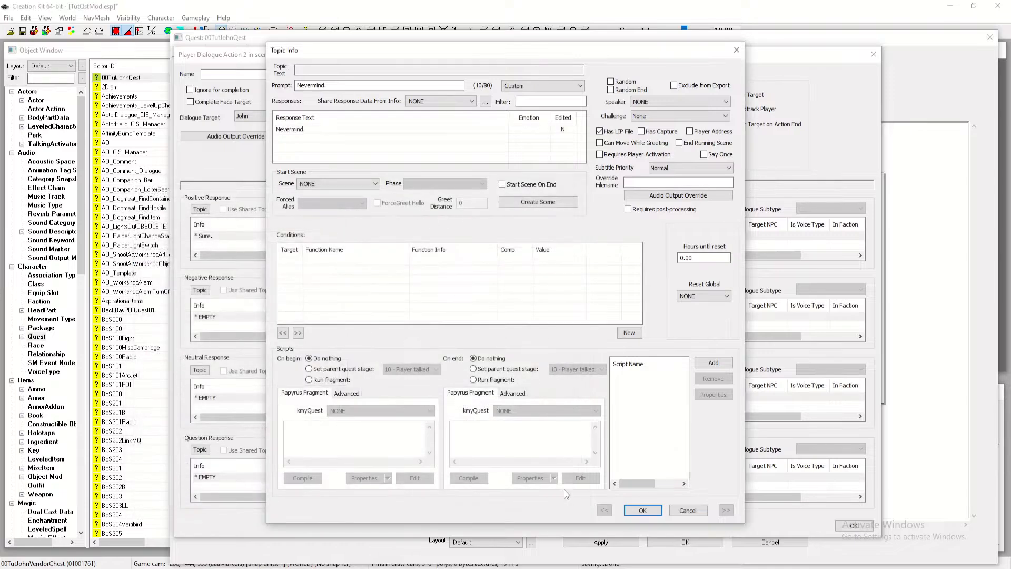
click(642, 510)
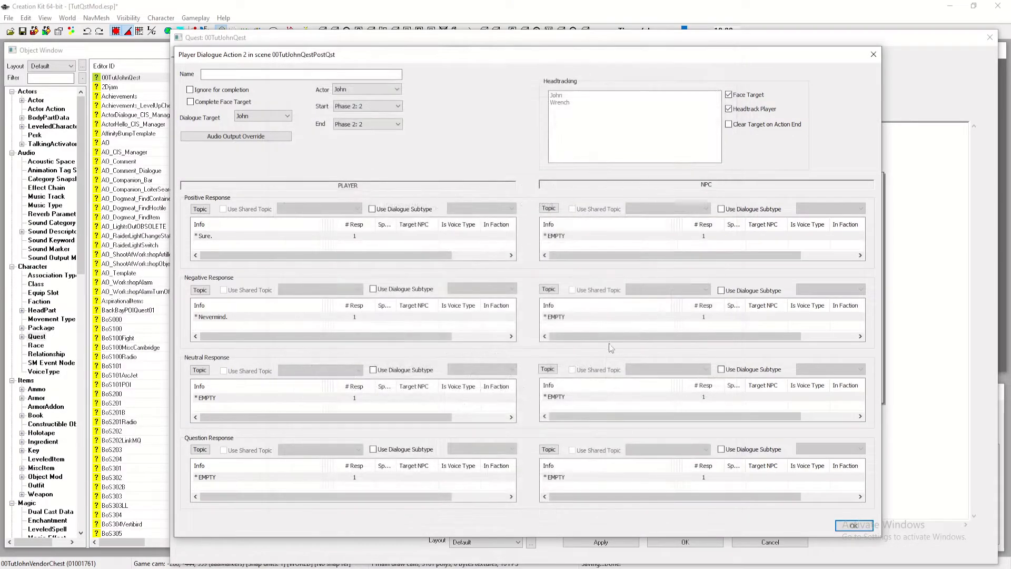
Enter "Okay." as the response text of John's negative reply in Action 2
double_click(604, 317)
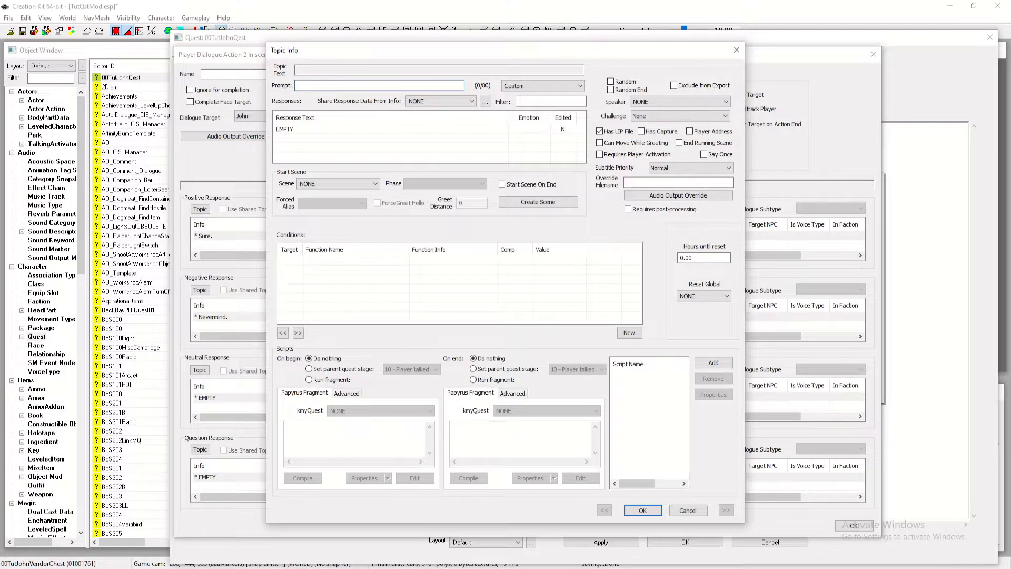
double_click(336, 128)
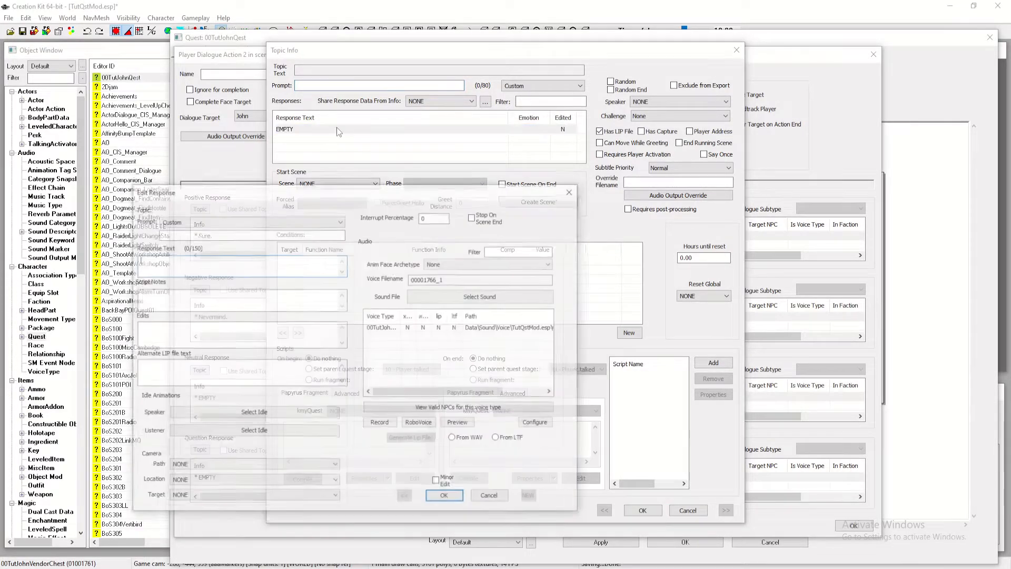
text(Okay.)
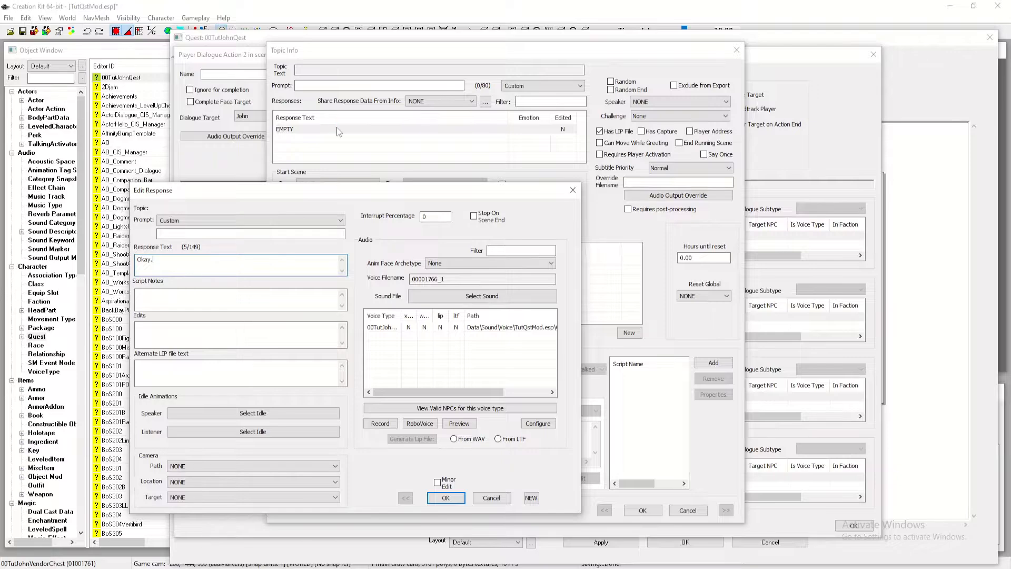
key(Return)
key(Return)
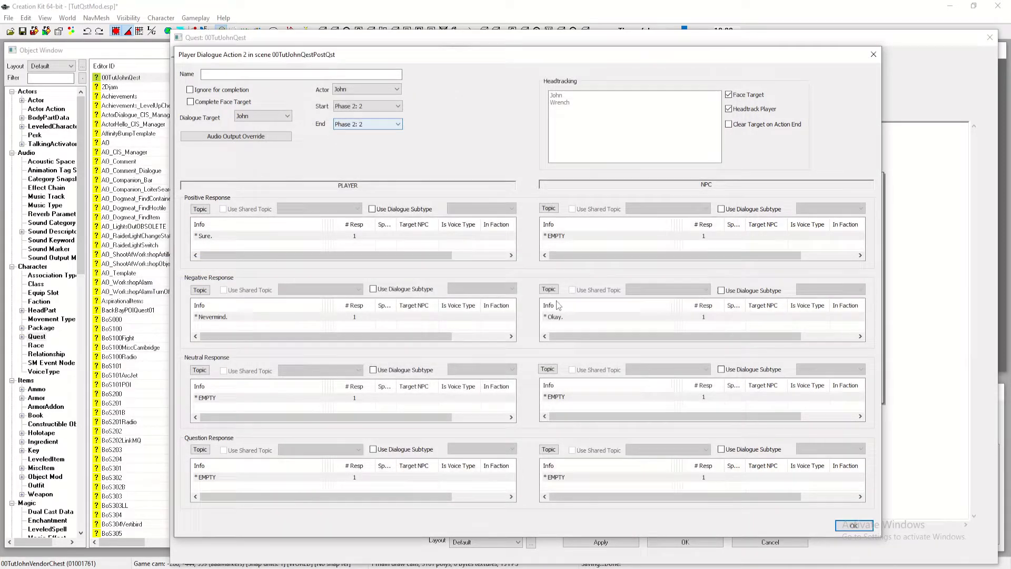
Enable End Running Scene for John's "Okay." reply, accept the dialogue action and save the plugin
double_click(566, 317)
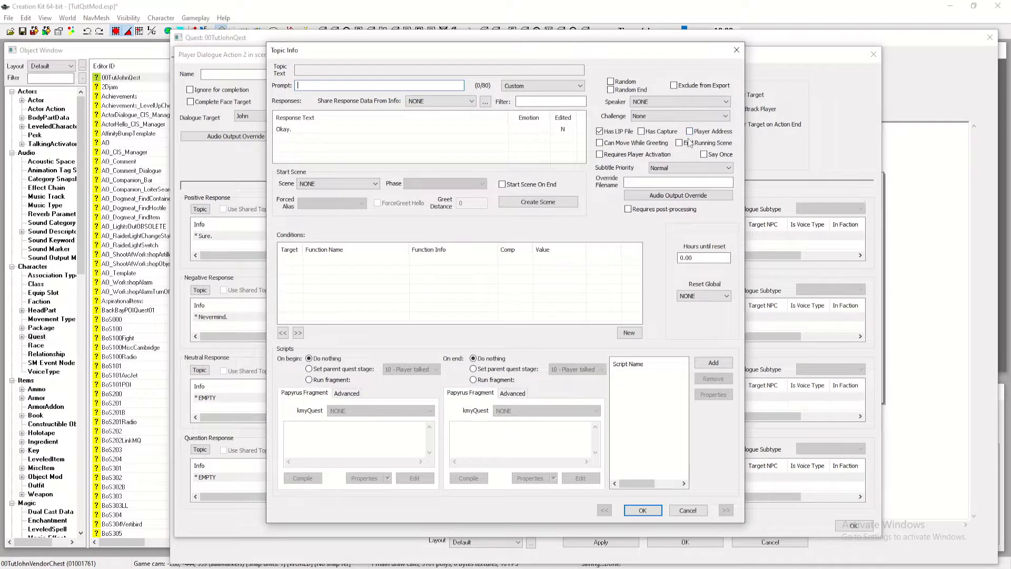
click(643, 509)
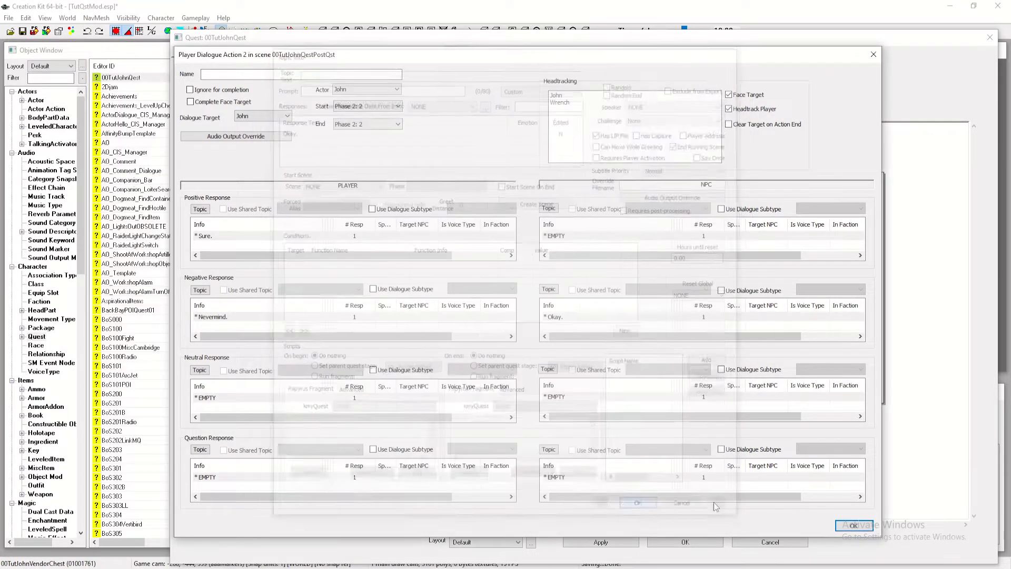
click(853, 525)
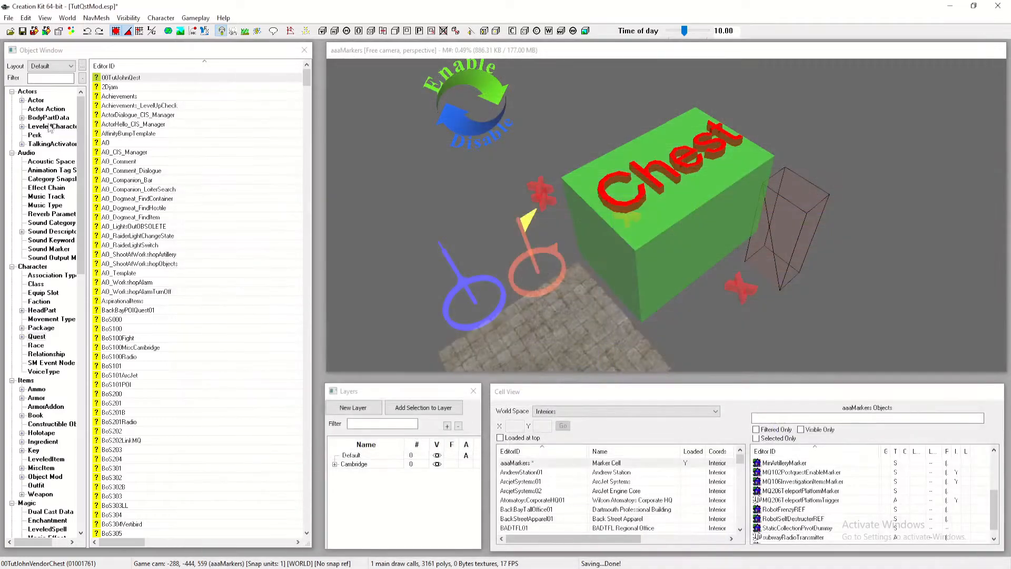
click(23, 31)
Reopen Action 2 of John's post-quest scene and set the player's neutral response prompt to "What is this job about."
double_click(217, 79)
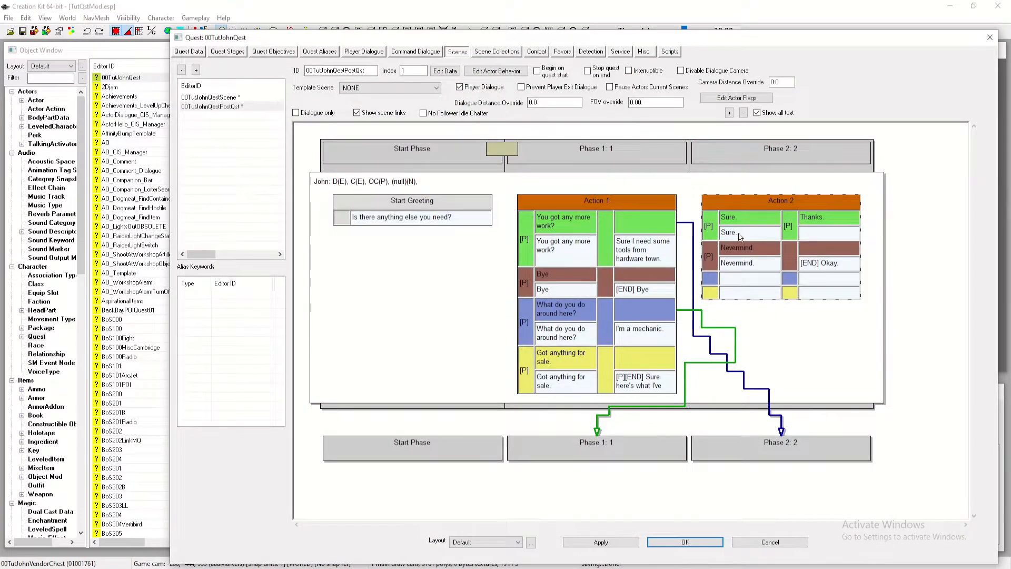
double_click(760, 202)
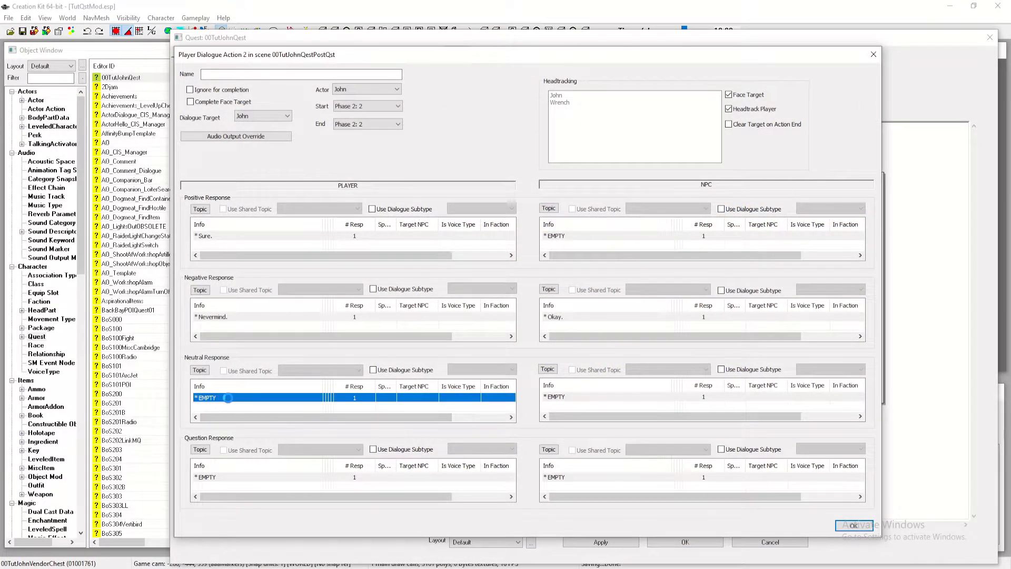
double_click(229, 400)
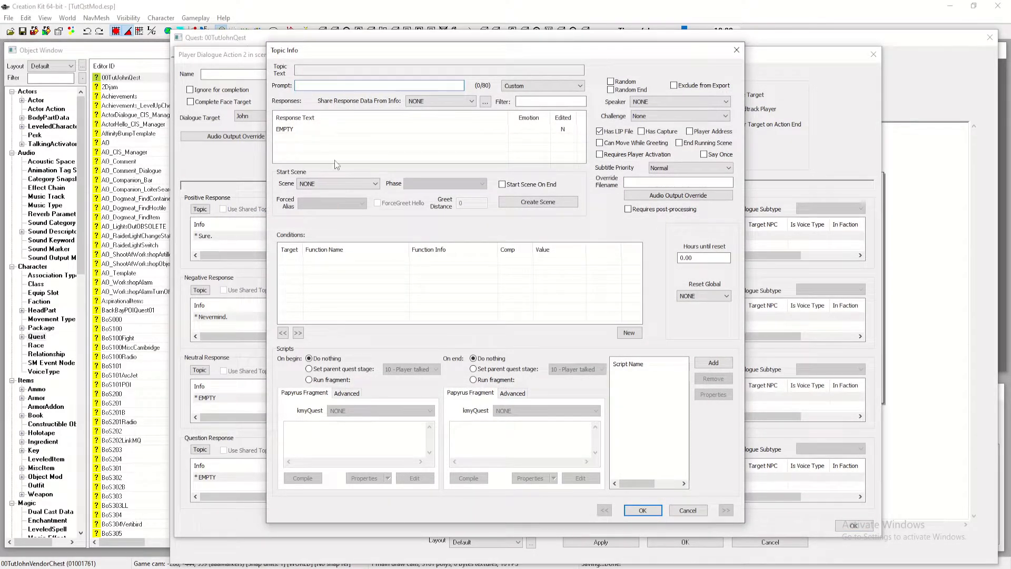
text(please help they have me held)
key(ctrl+a)
text(I)
text(hat is this jo)
text(b about)
key(ctrl+a)
key(ctrl+c)
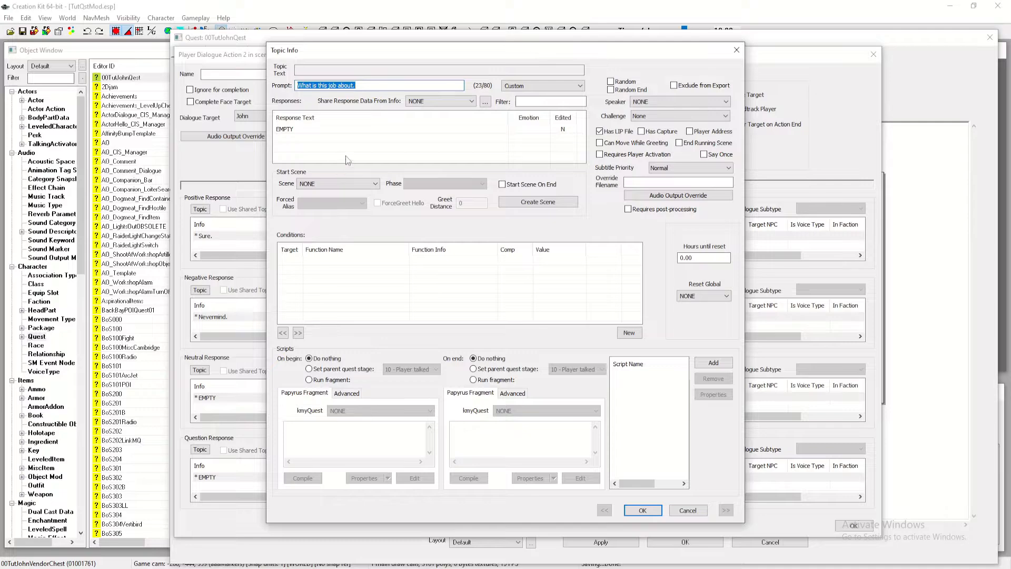
Reuse the prompt "What is this job about." as the response text of the player's neutral response and accept it
double_click(340, 129)
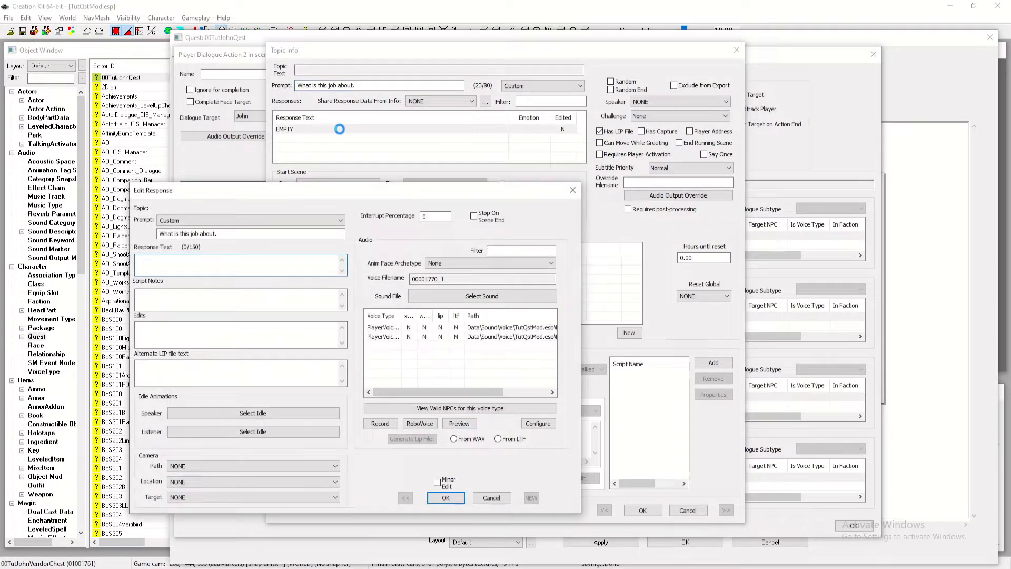
key(ctrl+v)
click(445, 498)
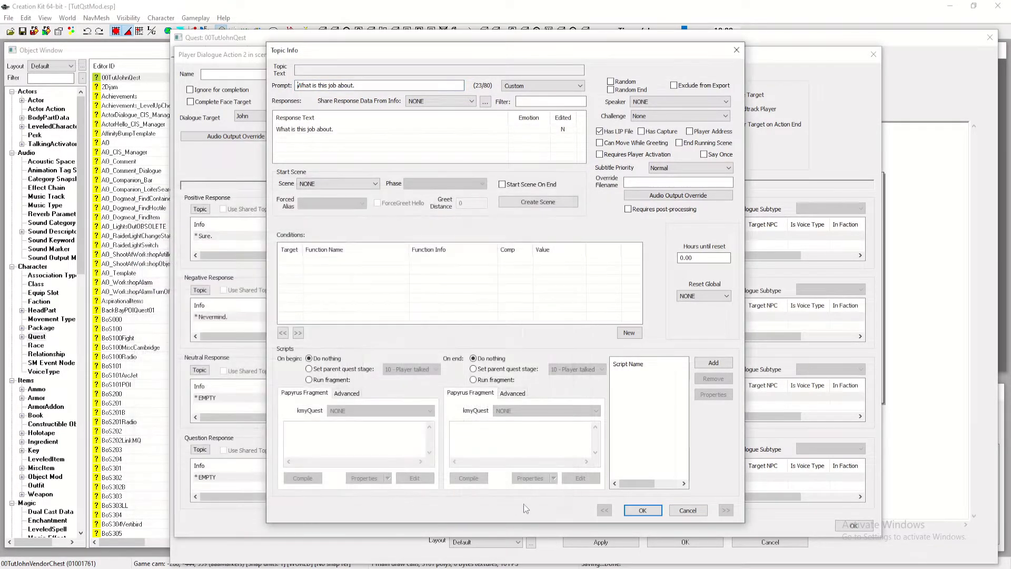
click(641, 509)
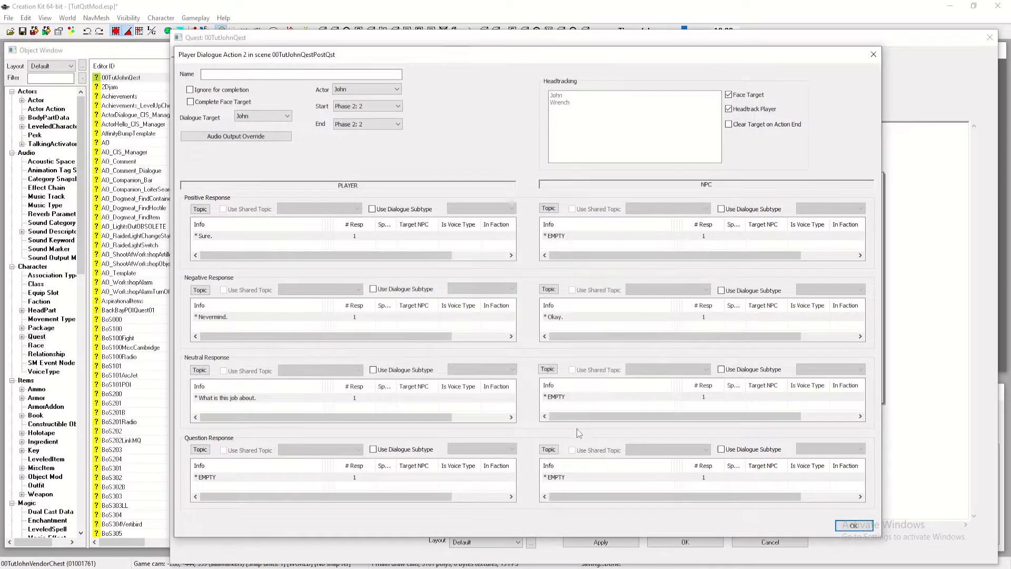
Open the response text of John's neutral reply in Action 2 for editing
double_click(582, 397)
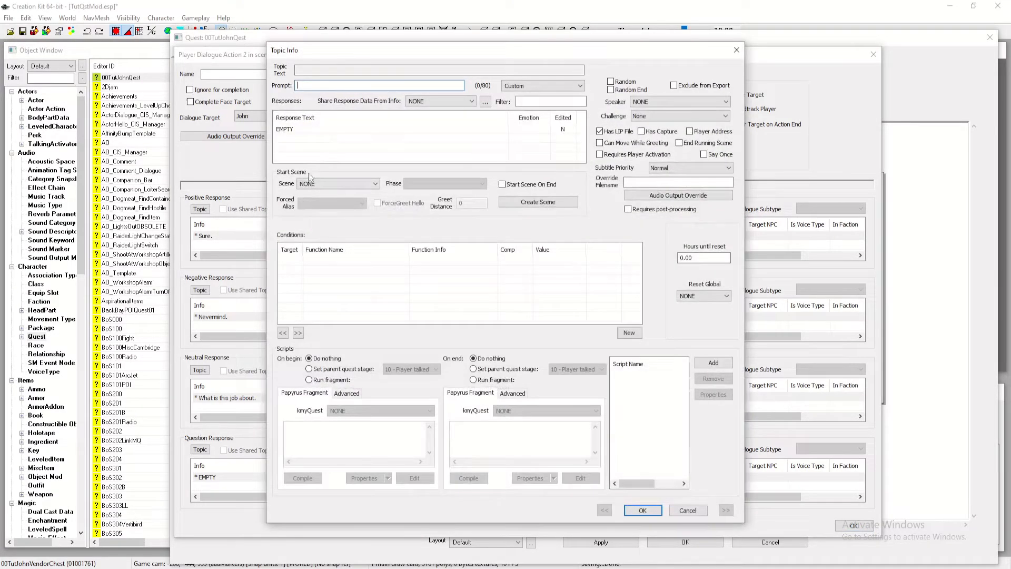
double_click(312, 129)
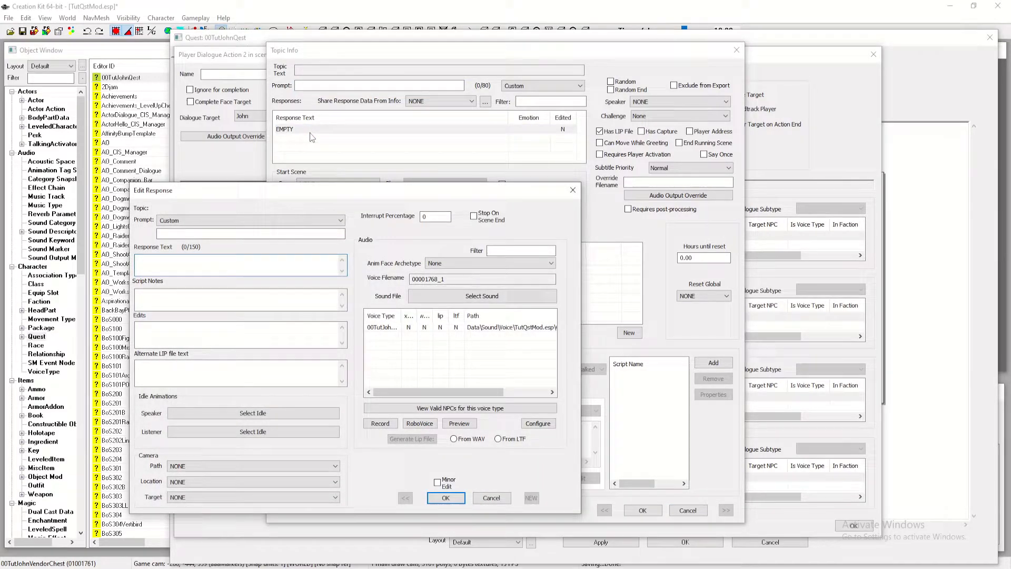
text(they are forcing me to make)
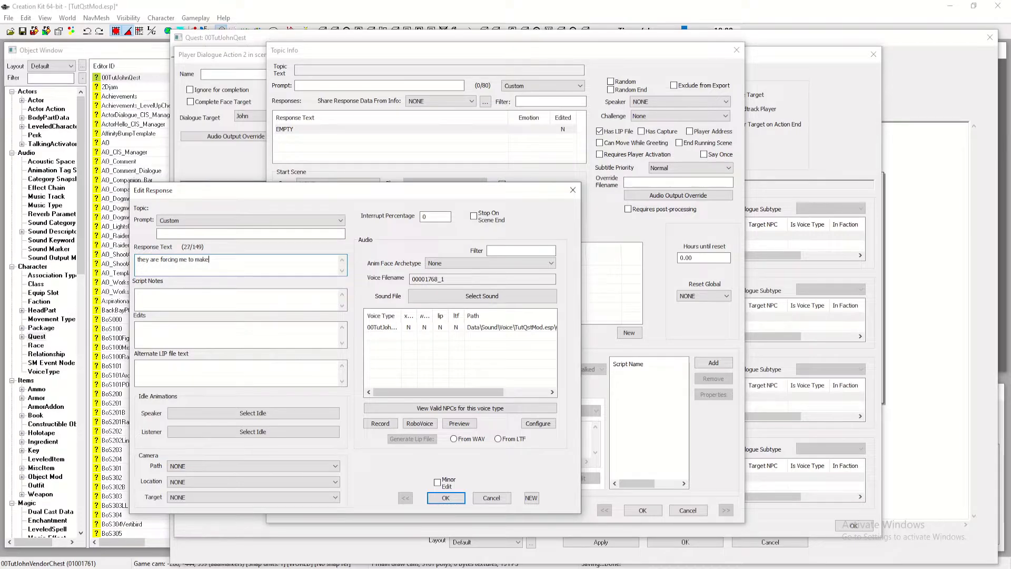
text( these tut)
text(al)
key(ctrl+a)
key(BackSpace)
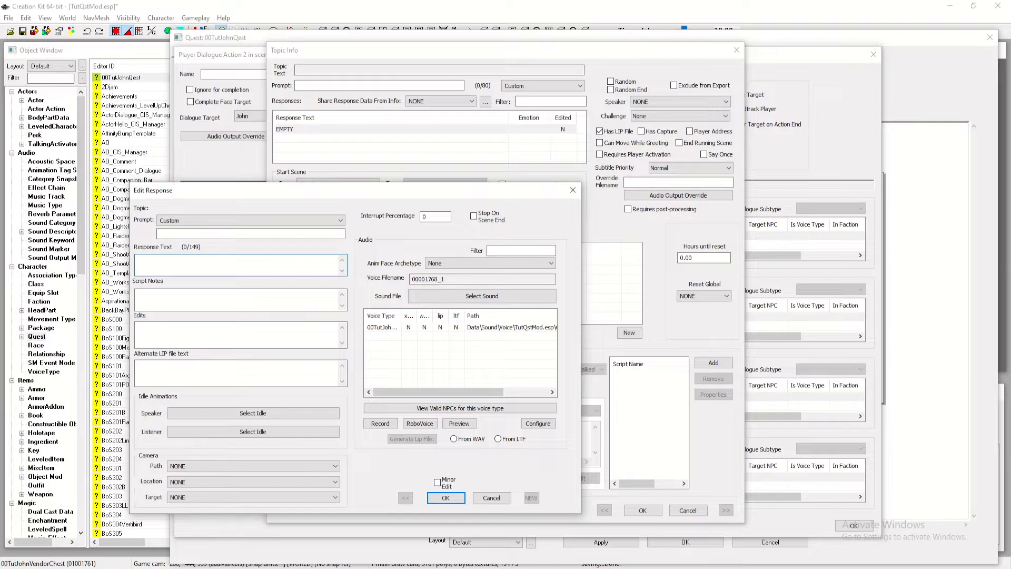
Enter "I just need some tools to do these repairs." as the response text of John's neutral reply
text(I just need some tools to do th)
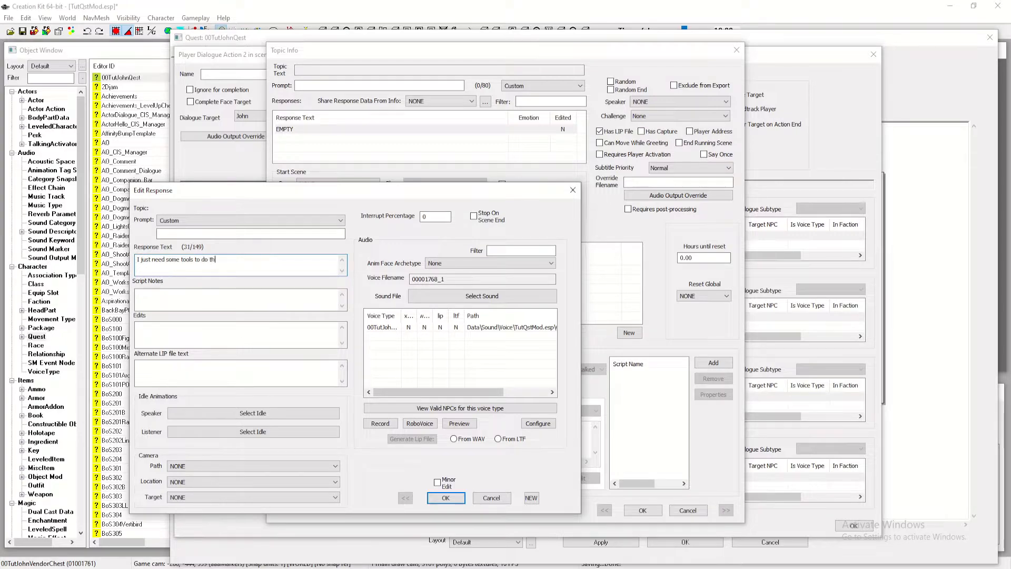
text(is )
text(r)
text(se repairs)
key(Return)
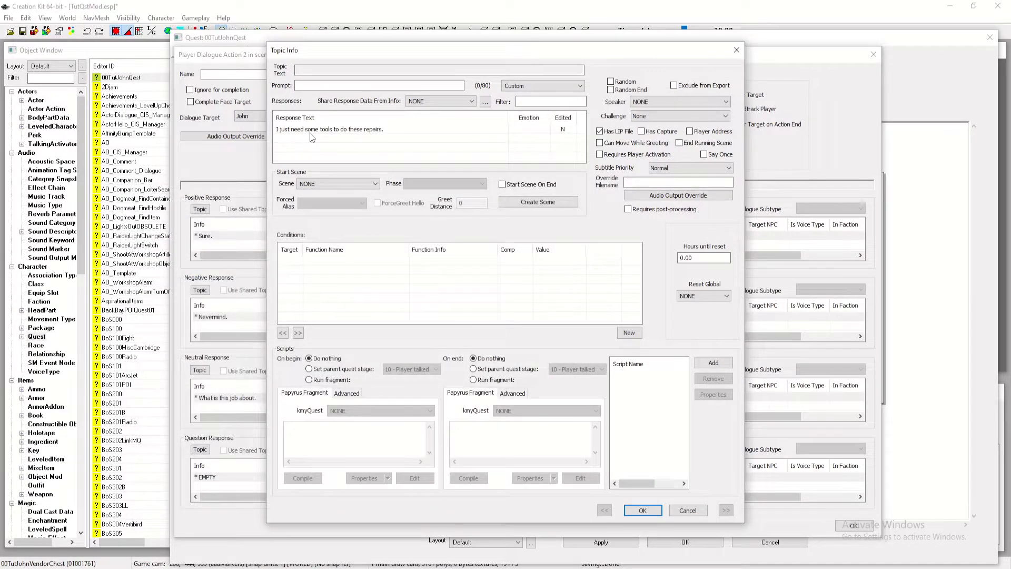
Make the "I just need some tools to do these repairs." response start scene 00TutJohnQestPostQst at phase 2, and save the plugin
key(Return)
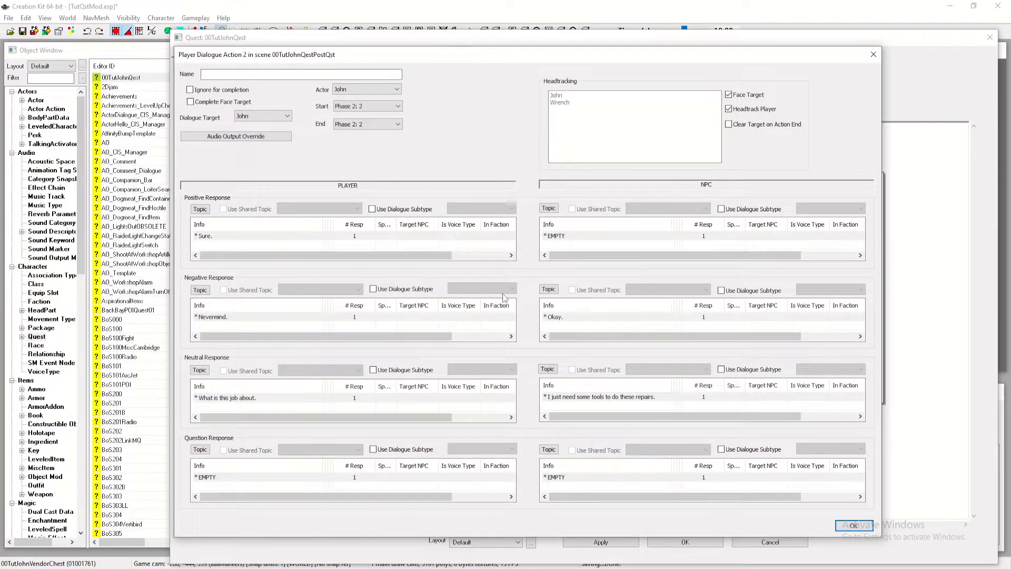
double_click(577, 398)
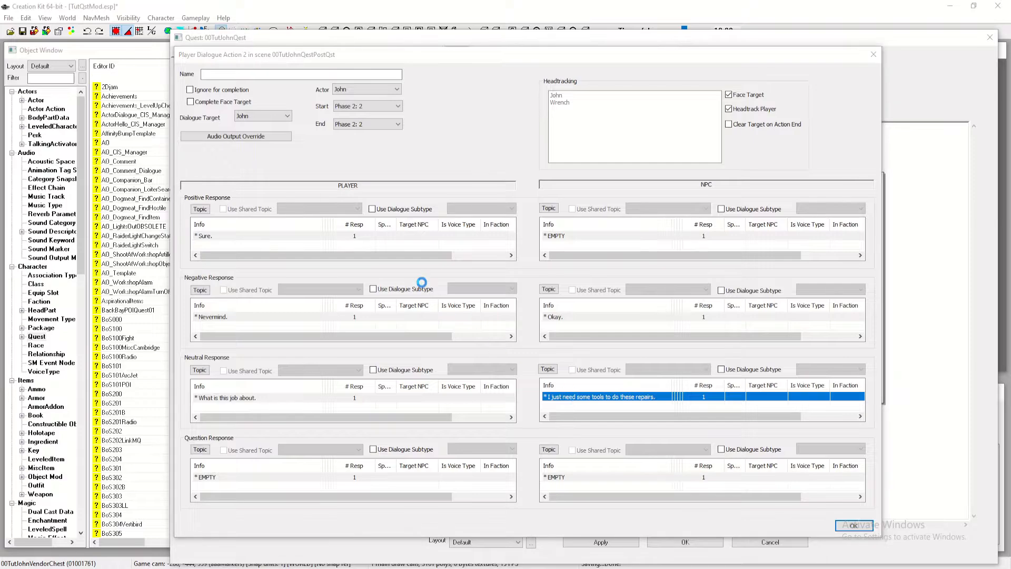
click(340, 184)
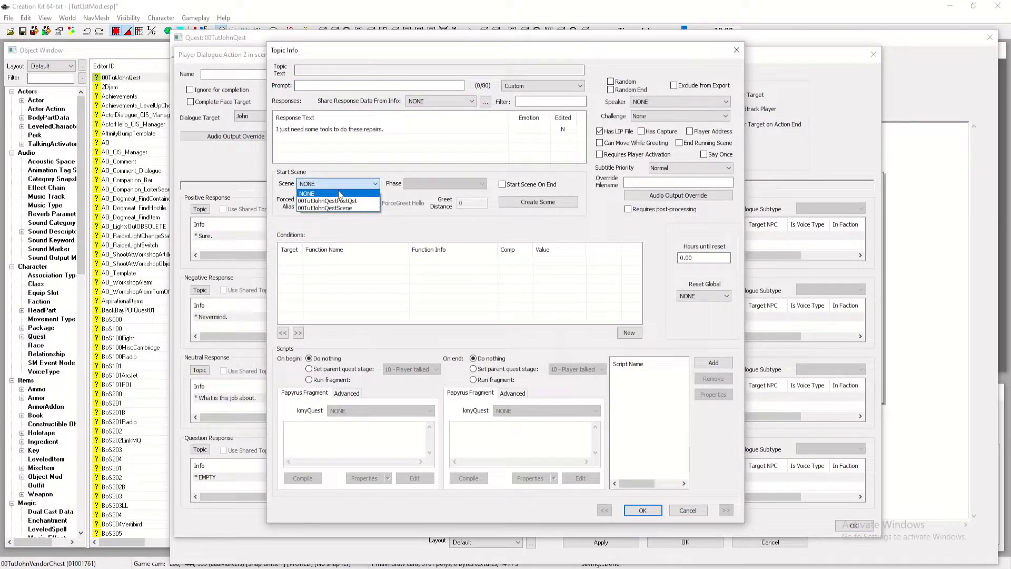
click(331, 195)
click(416, 184)
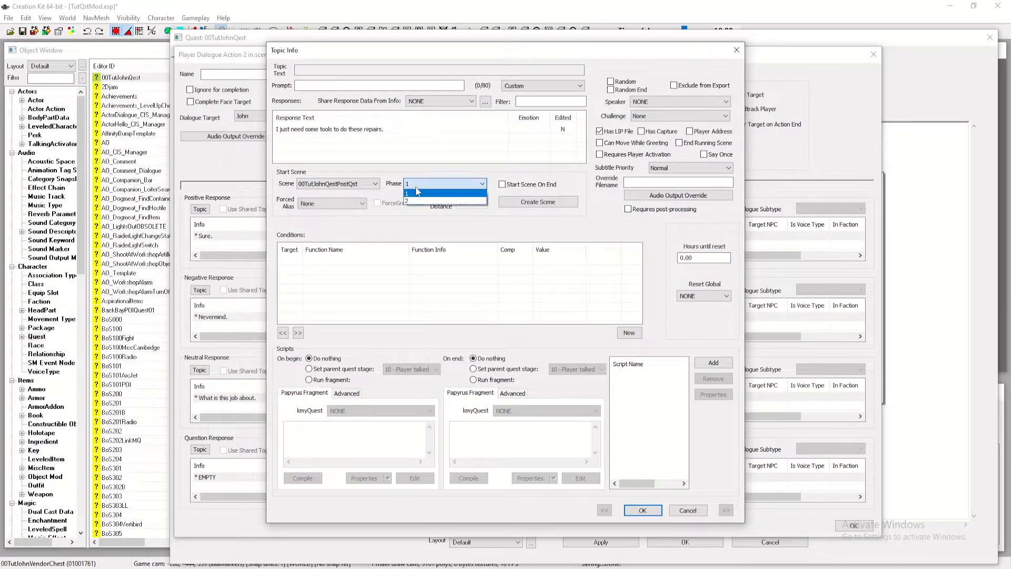
click(416, 197)
click(502, 185)
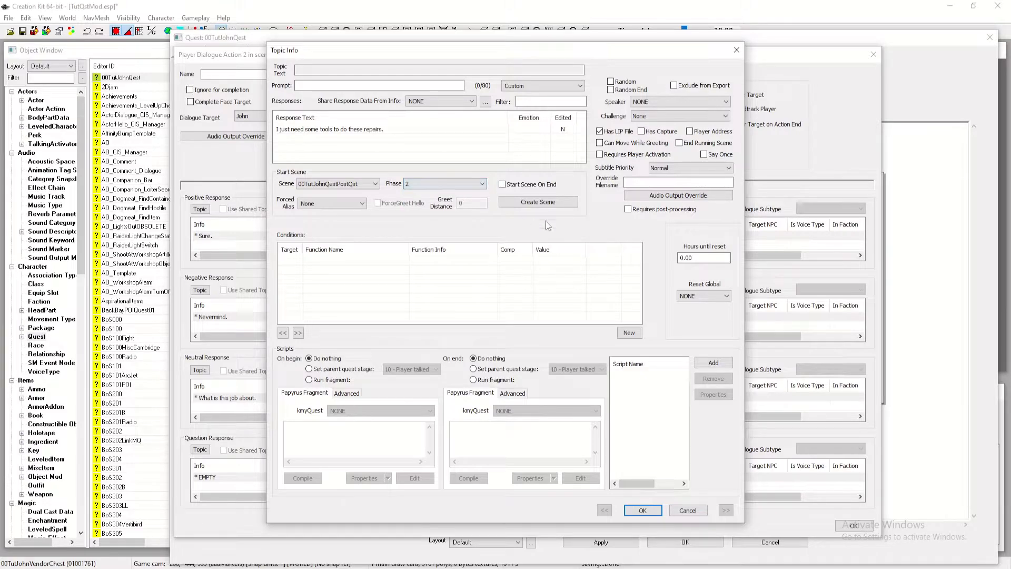
click(642, 509)
click(853, 526)
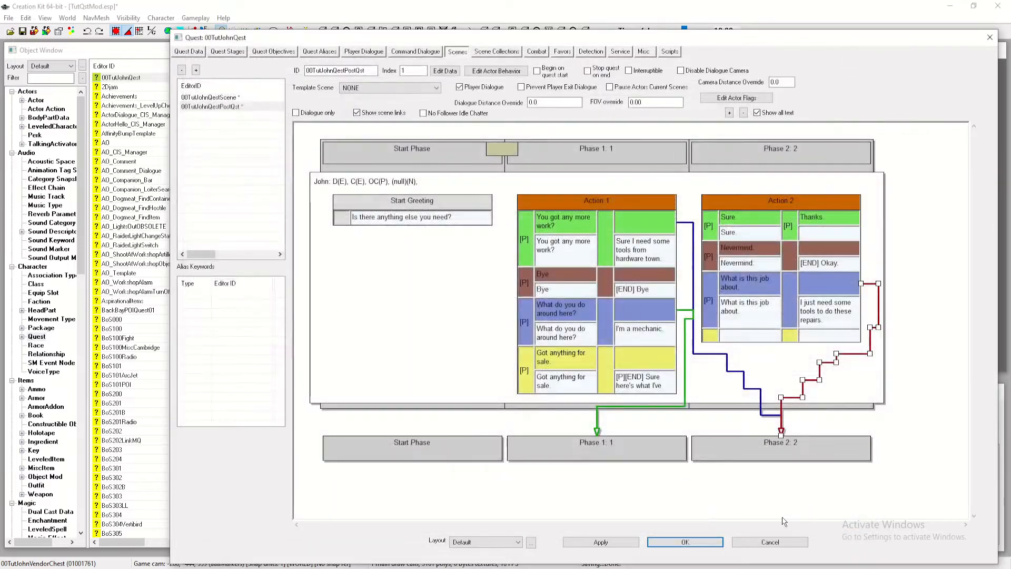
click(719, 542)
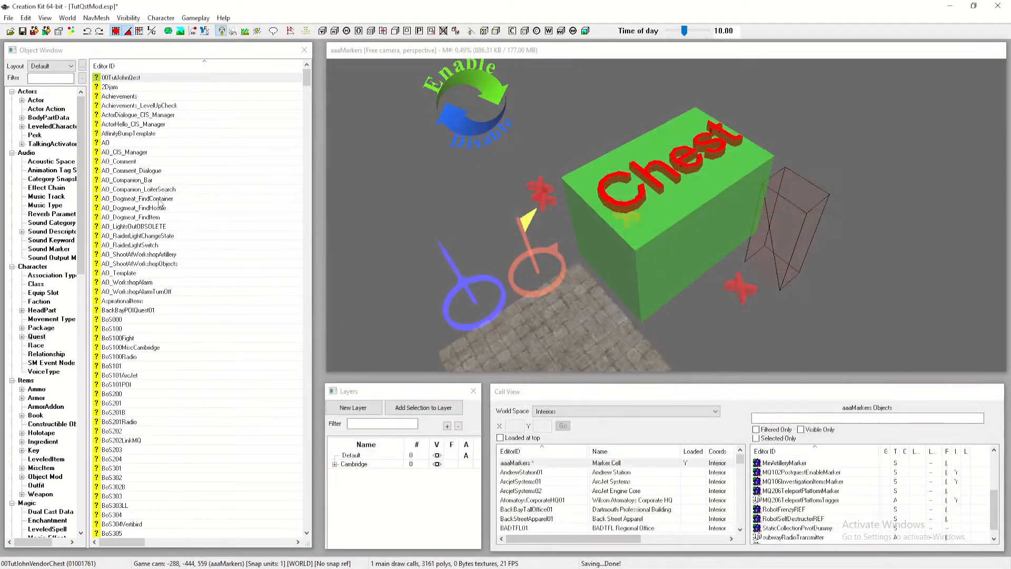
click(22, 32)
Create a new quest with the ID 00TutJohnQst2 and the quest name "Get ma tools back"
right_click(110, 78)
click(133, 85)
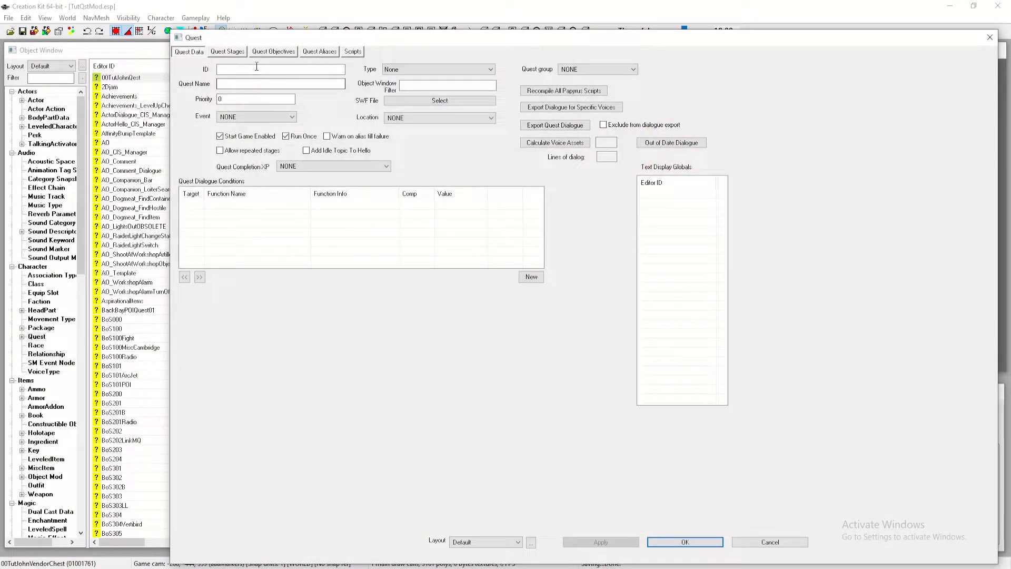
text(00TutJohnQst2)
click(254, 83)
text(Get m)
key(BackSpace)
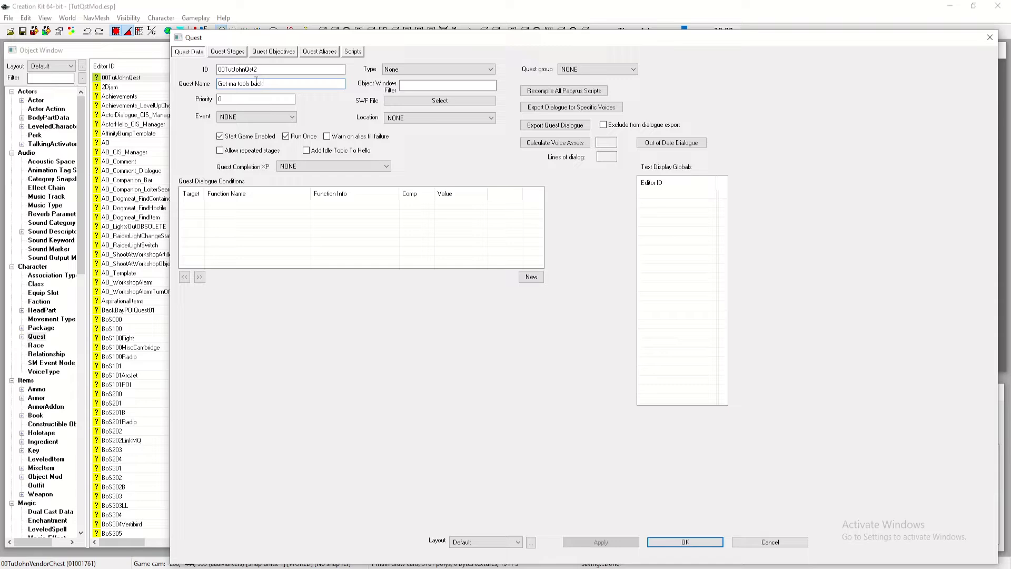
Set the new quest's priority to 45, completion XP to XPMiscQuestLowLvlBigger and type to Side Quests, and save the plugin
double_click(277, 100)
click(332, 166)
scroll(332, 245, down, 3)
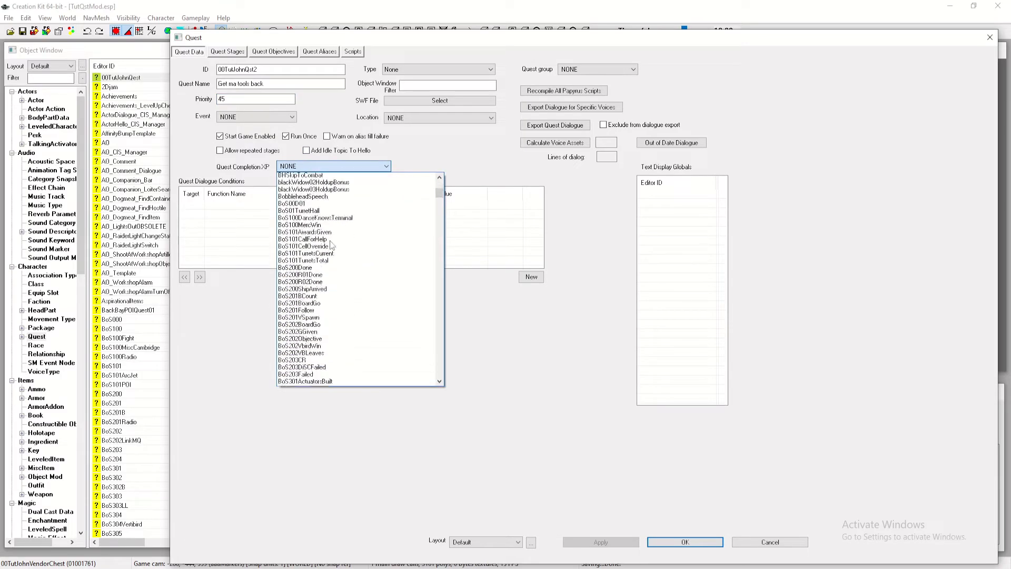
scroll(332, 245, down, 12)
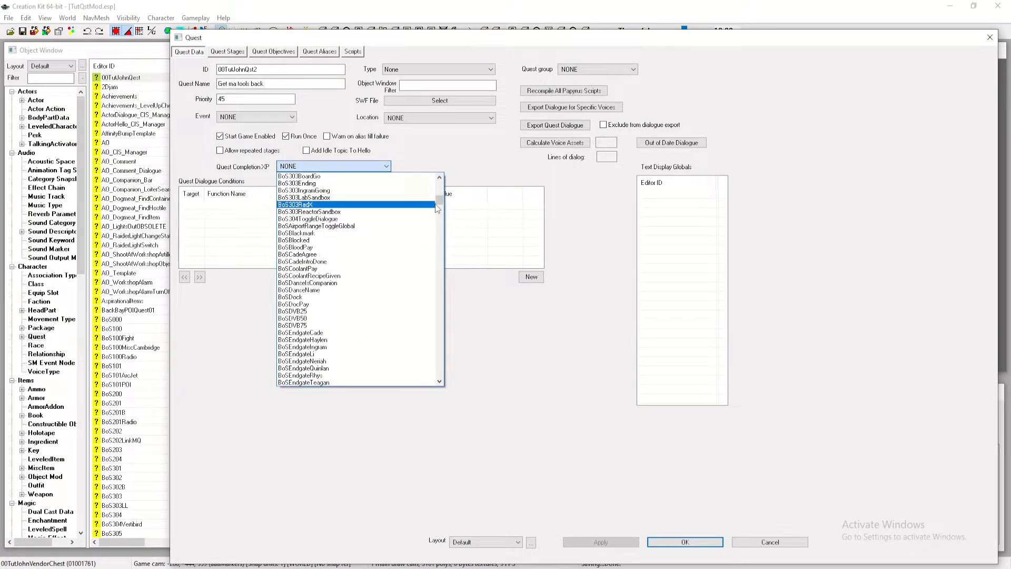
drag(437, 209, 427, 392)
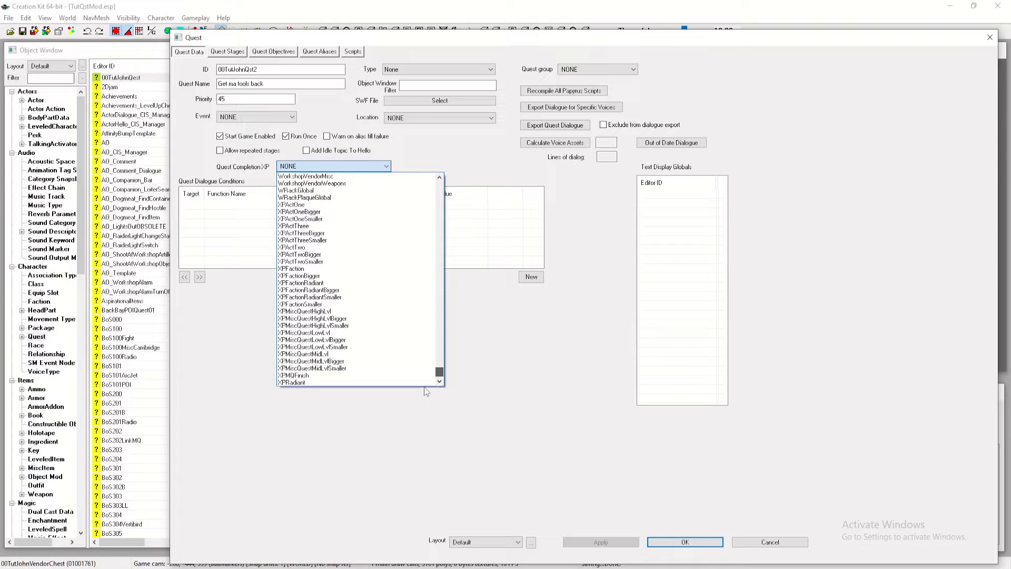
click(369, 339)
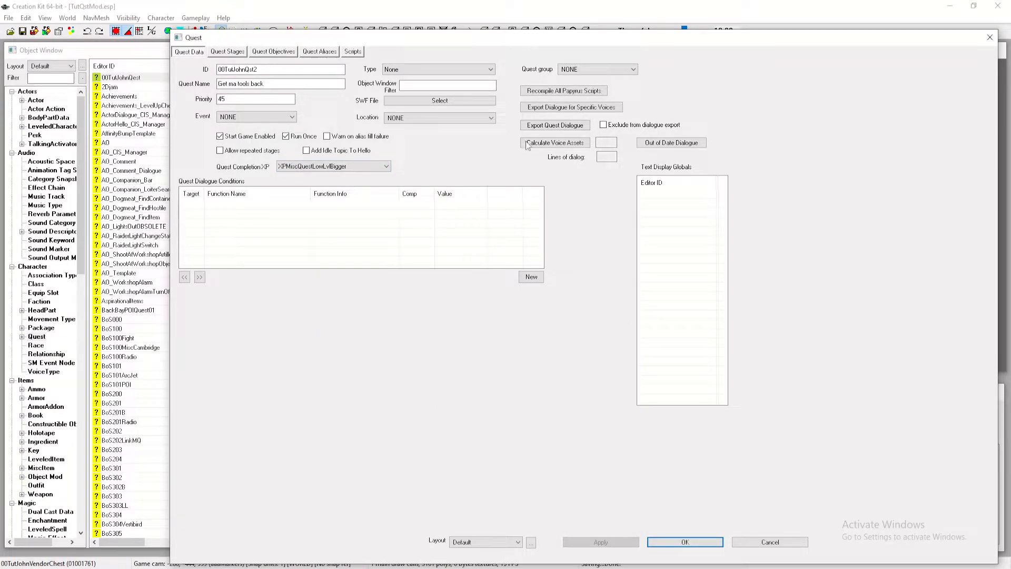
click(494, 71)
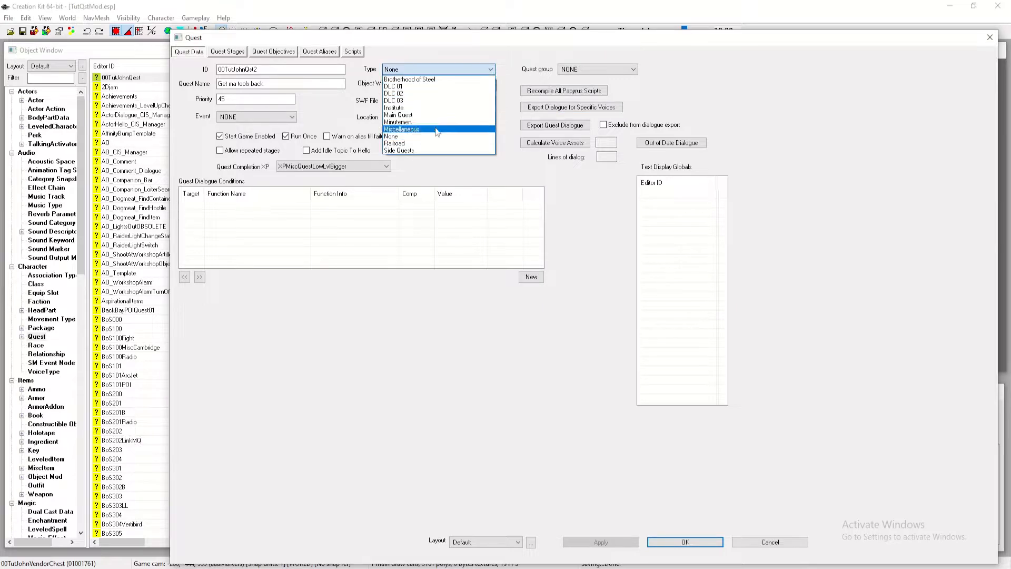
click(426, 153)
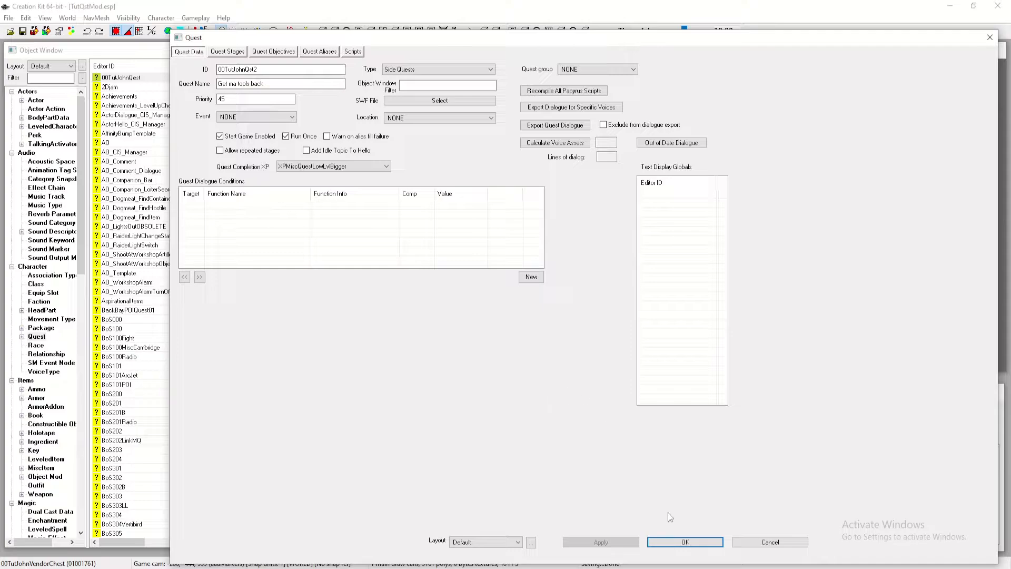
click(685, 542)
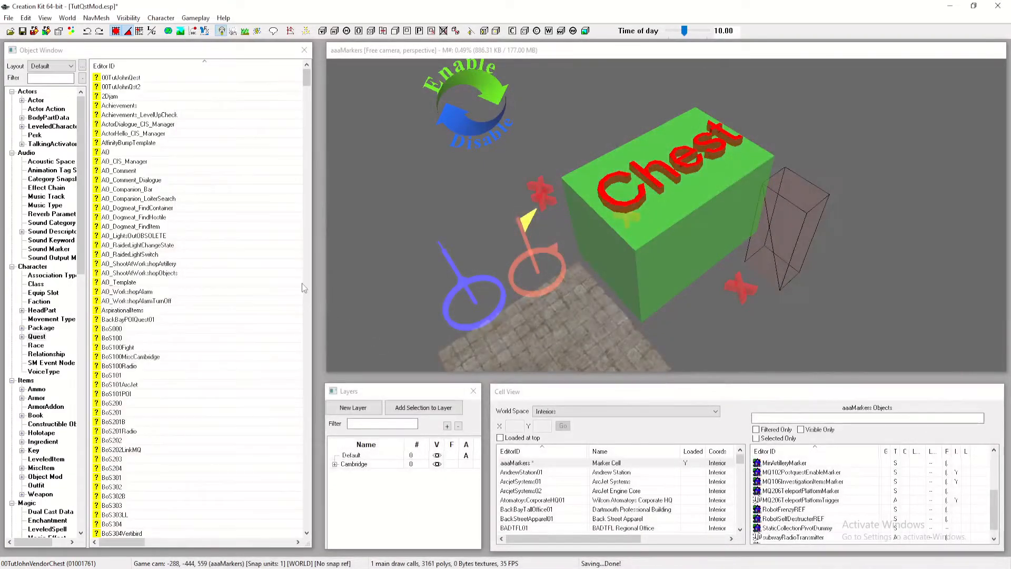
click(24, 33)
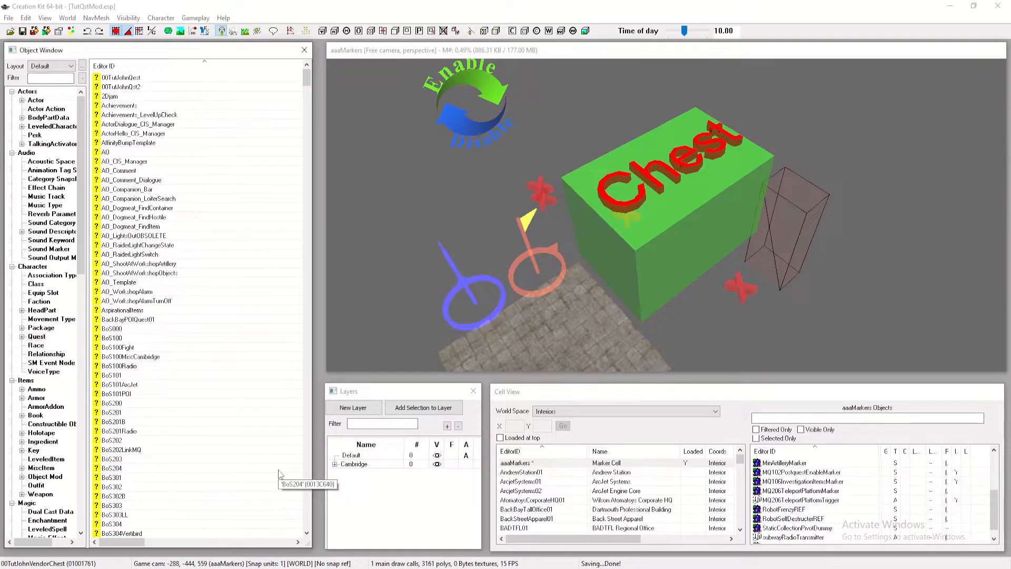
Add a reference alias named John to quest 00TutJohnQst2, filled with the unique actor 00TutNPC1
double_click(137, 85)
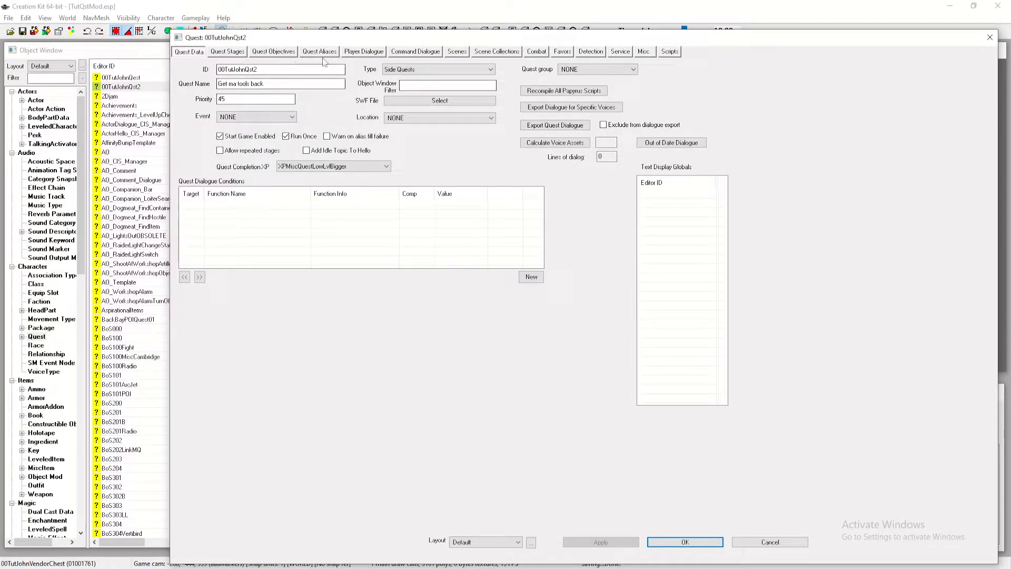
click(314, 53)
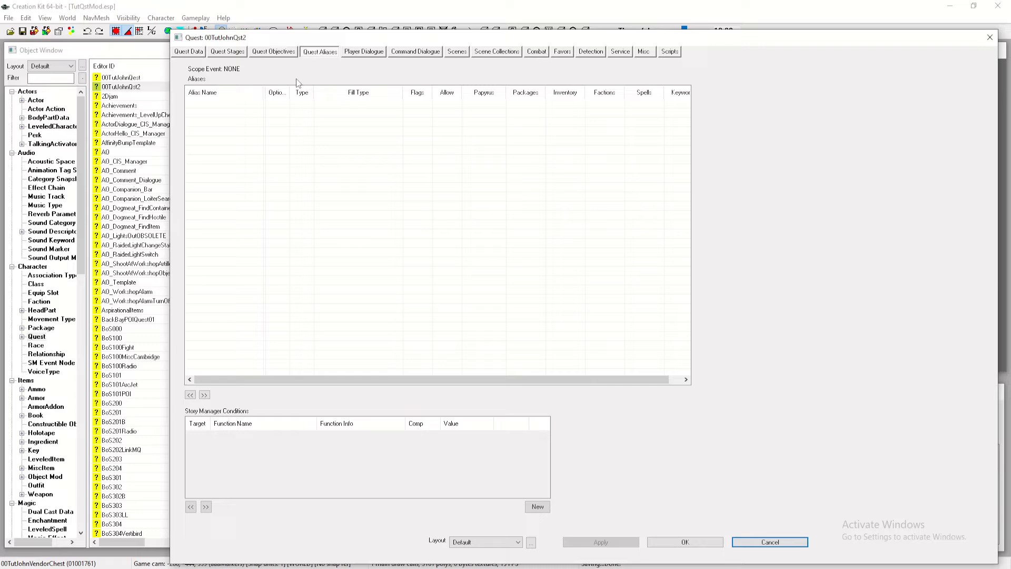
right_click(293, 113)
click(296, 118)
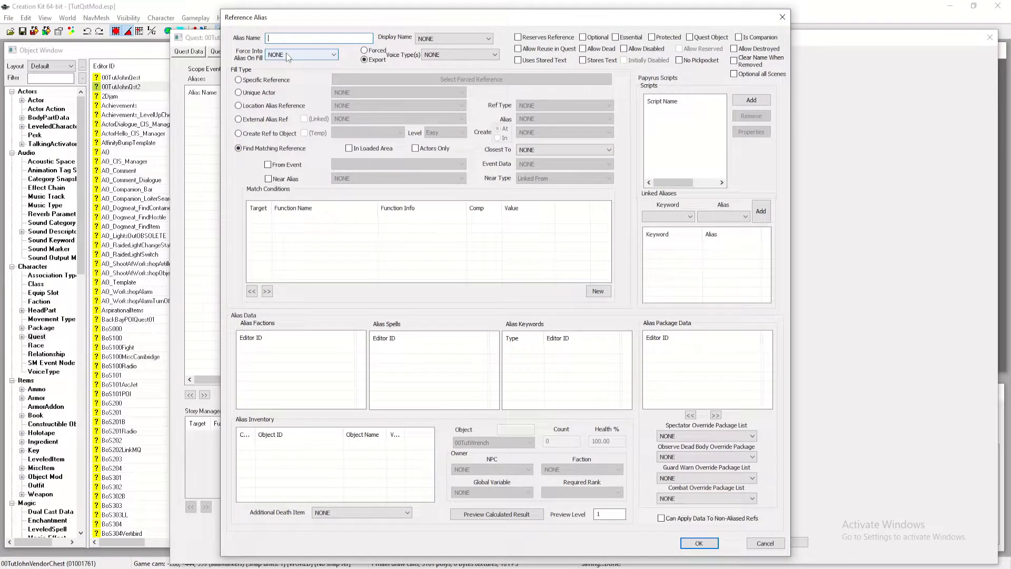
text(John)
click(267, 93)
click(341, 93)
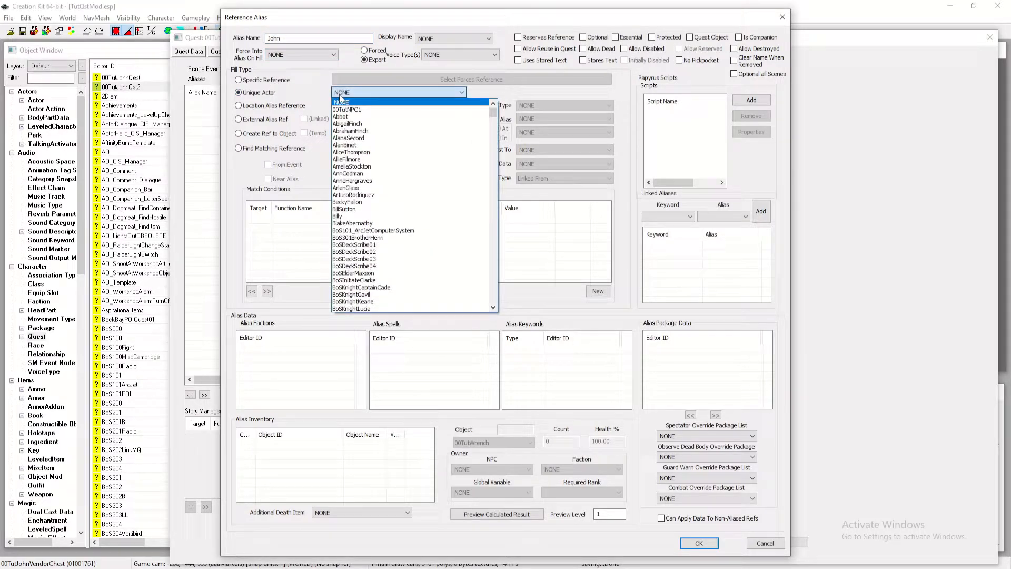
click(356, 110)
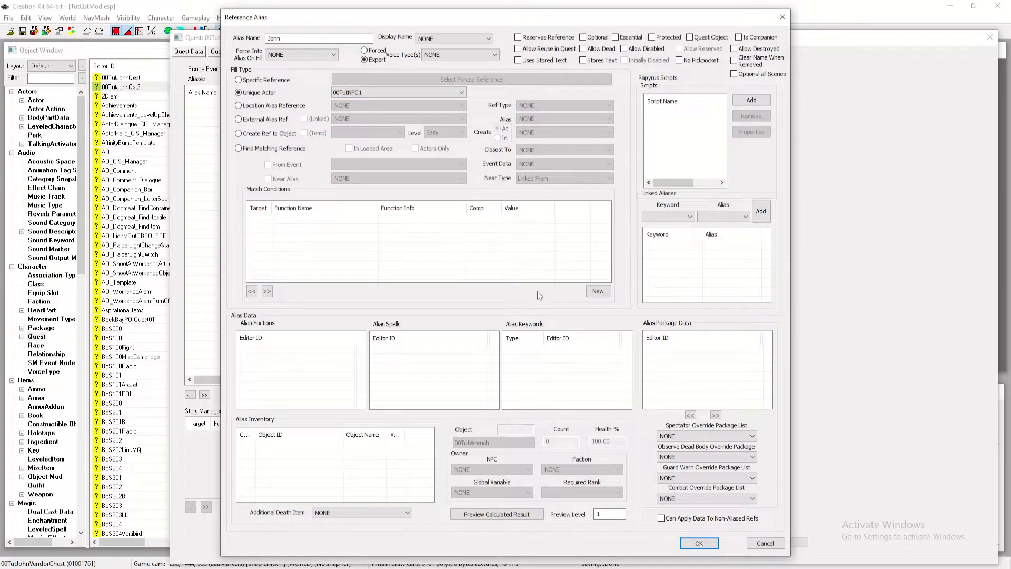
click(698, 543)
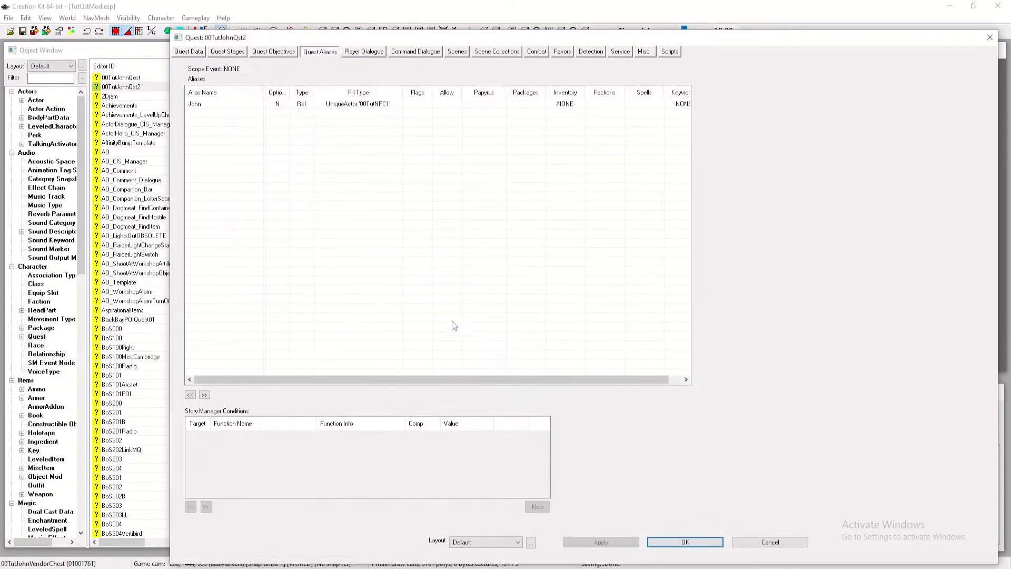
Add a quest objective with index 10 and the display text "Get John's Tools"
click(269, 51)
right_click(279, 109)
click(286, 93)
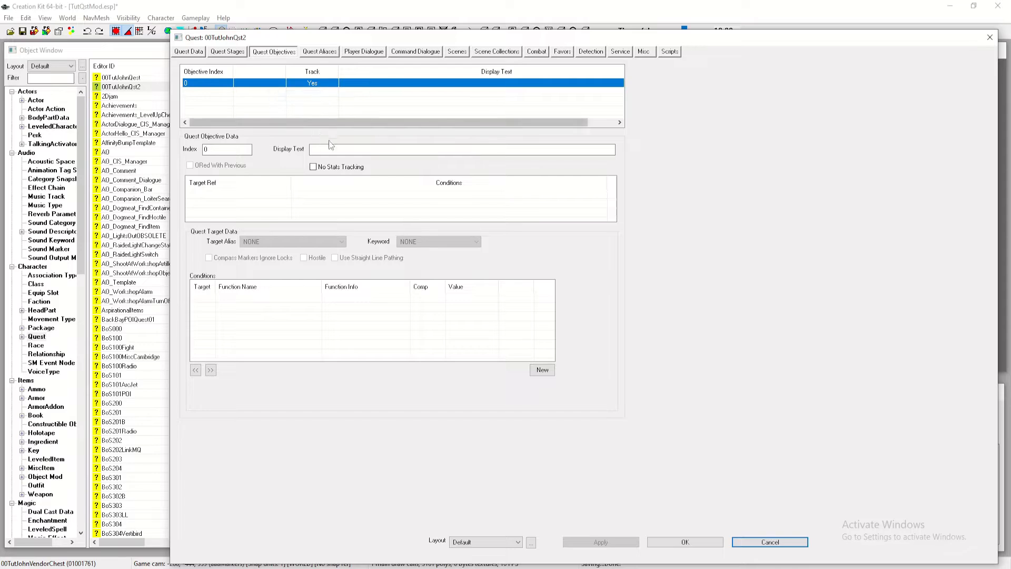
click(224, 150)
text(1)
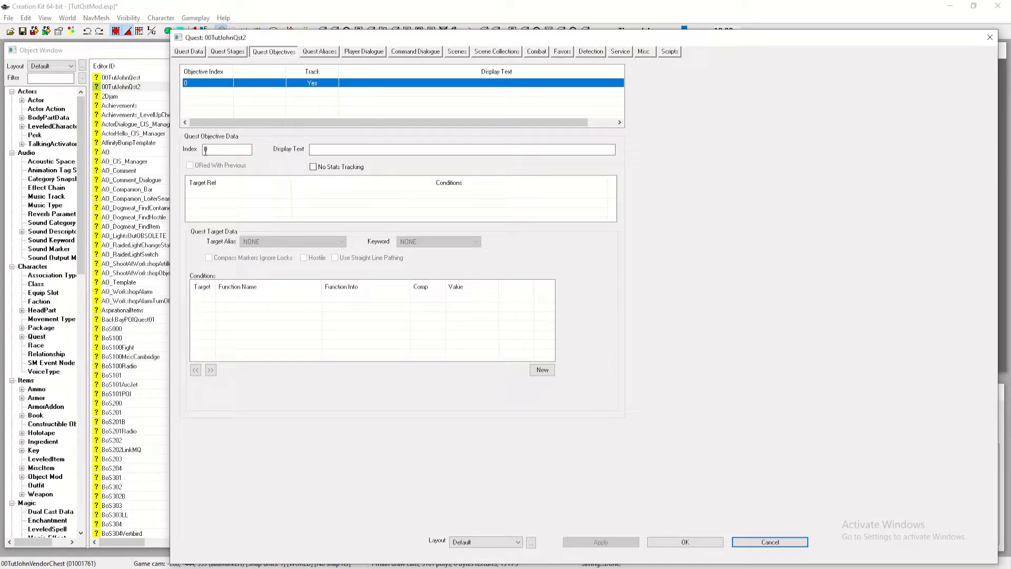
click(311, 149)
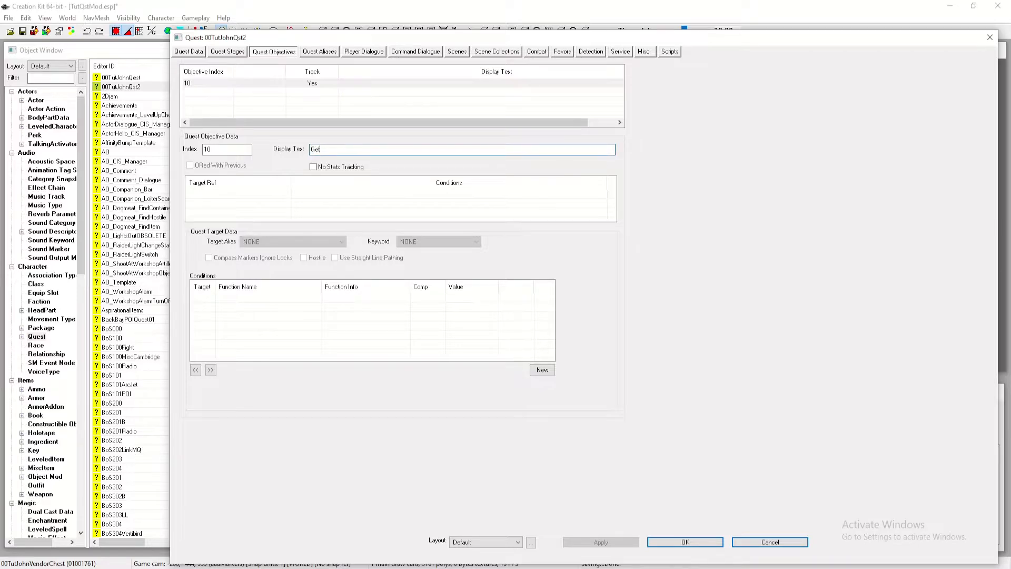
text(Get John's Tools)
Add a second quest objective with index 20 and the display text "Return to John"
right_click(319, 112)
click(338, 120)
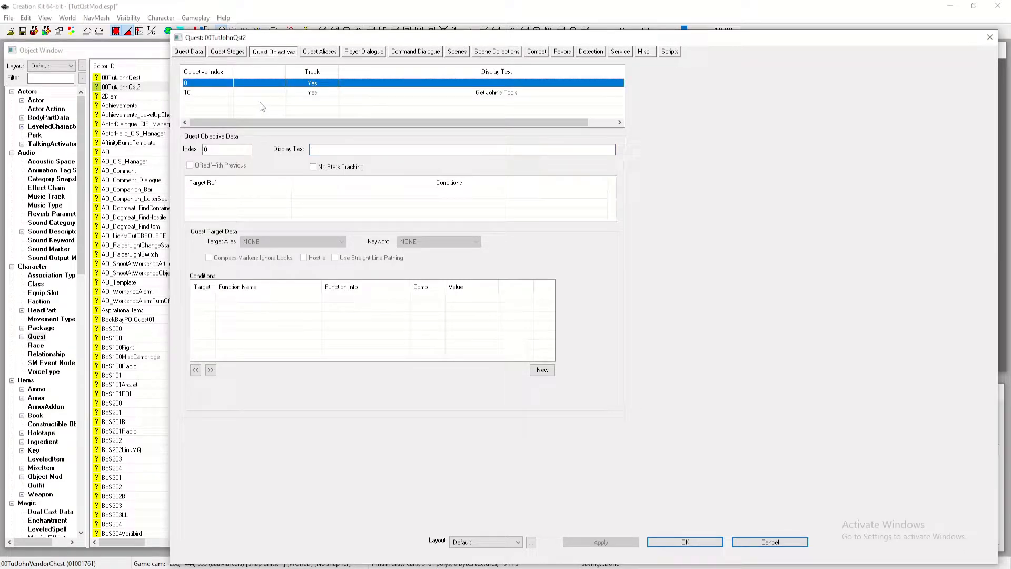
click(235, 148)
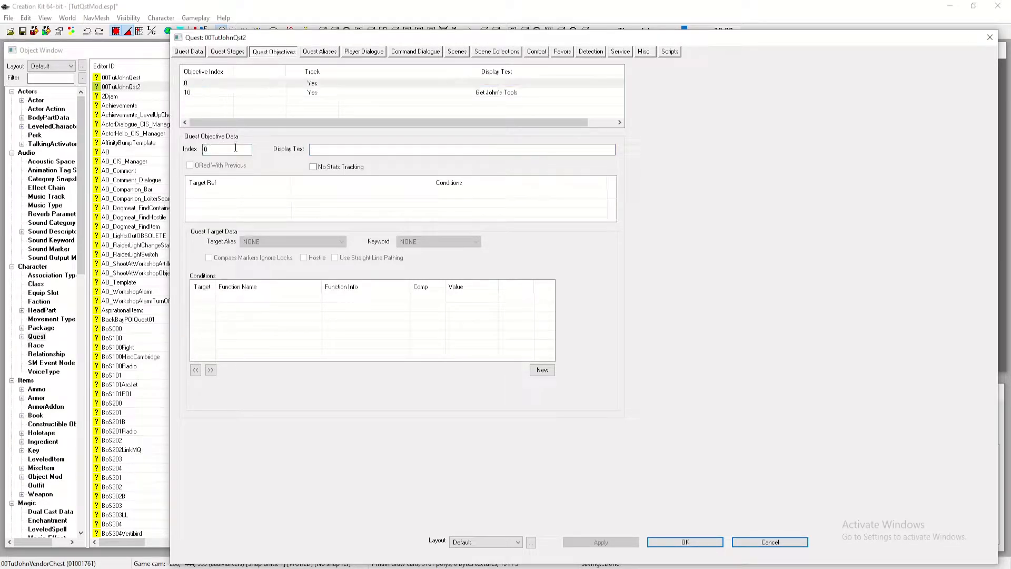
text(2)
click(316, 150)
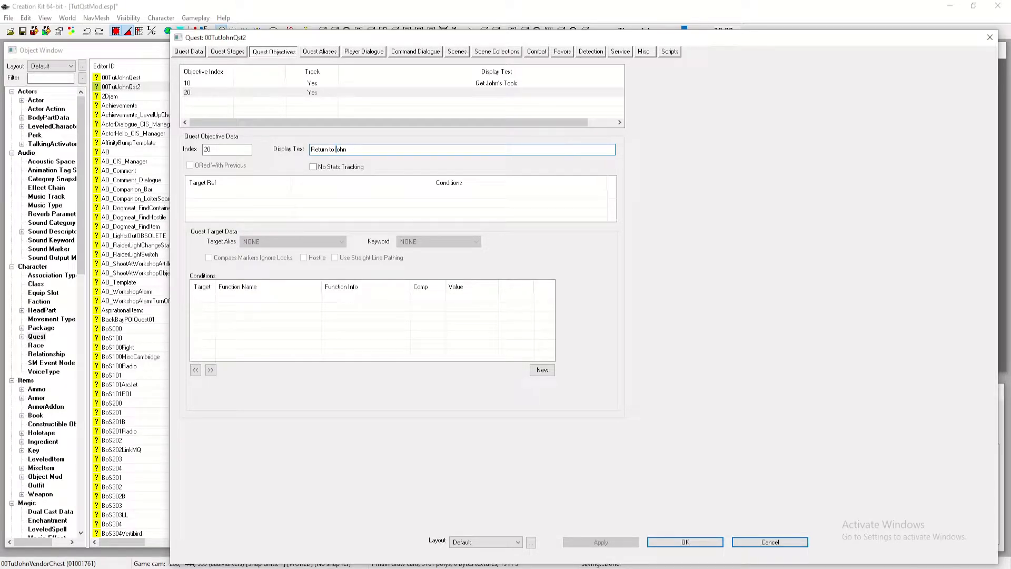
Add a target to the "Return to John" objective using the alias John
right_click(300, 197)
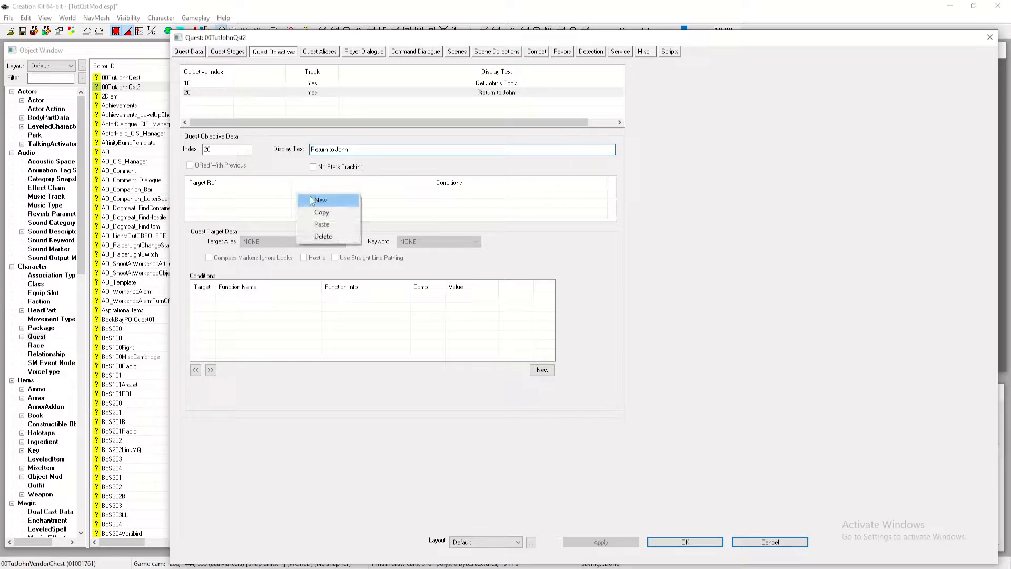
click(313, 200)
click(292, 241)
click(293, 253)
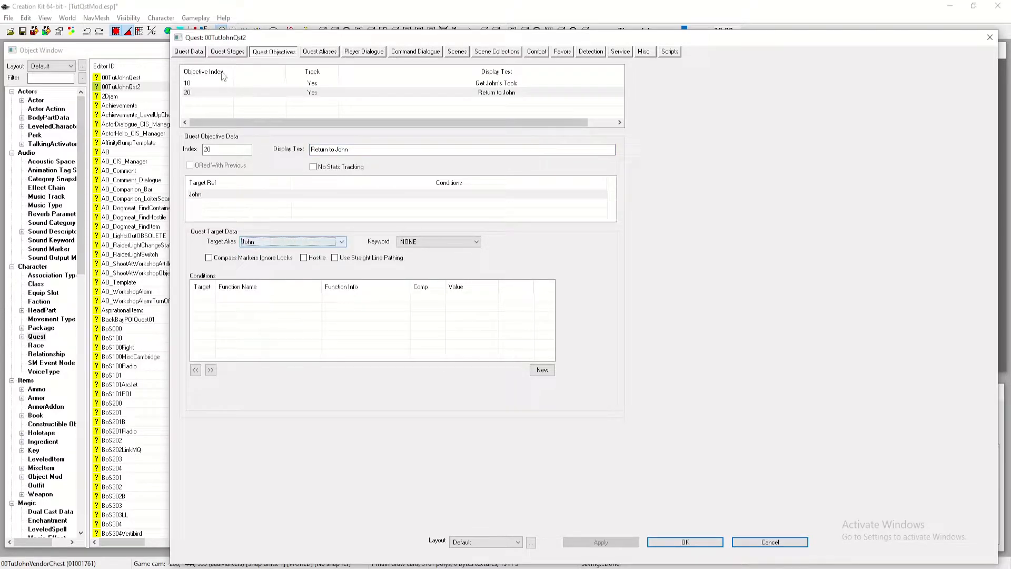
Add quest stages 10, 30 and 20 to the quest and select stage 10
click(227, 51)
right_click(207, 100)
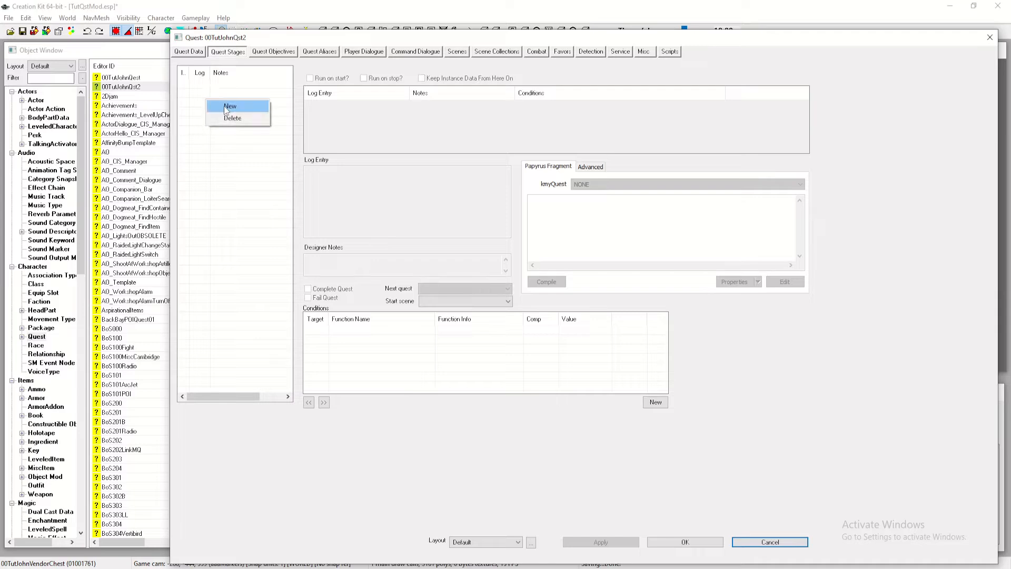
click(227, 104)
text(10)
right_click(221, 103)
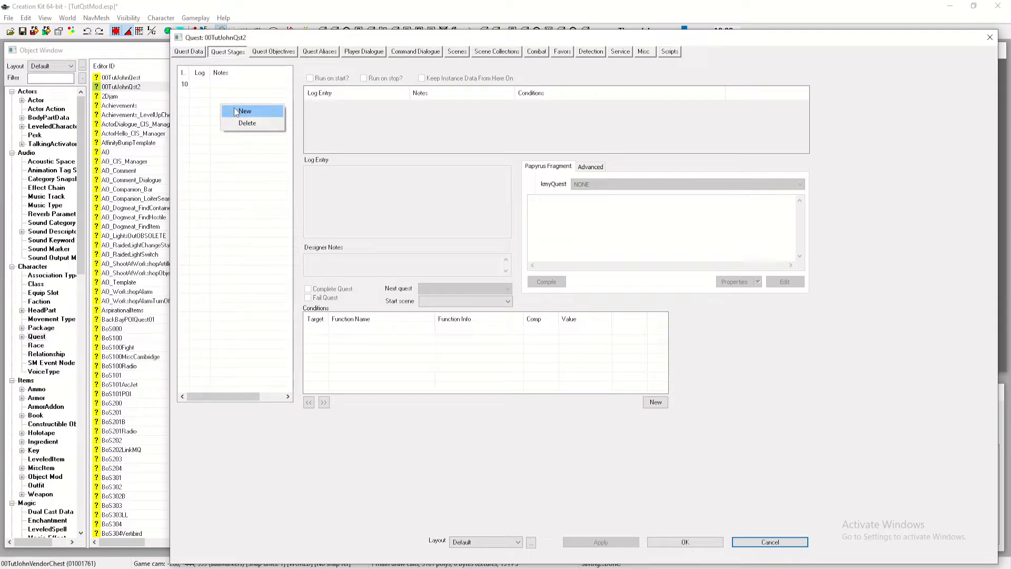
click(234, 108)
text(30)
right_click(233, 108)
click(246, 114)
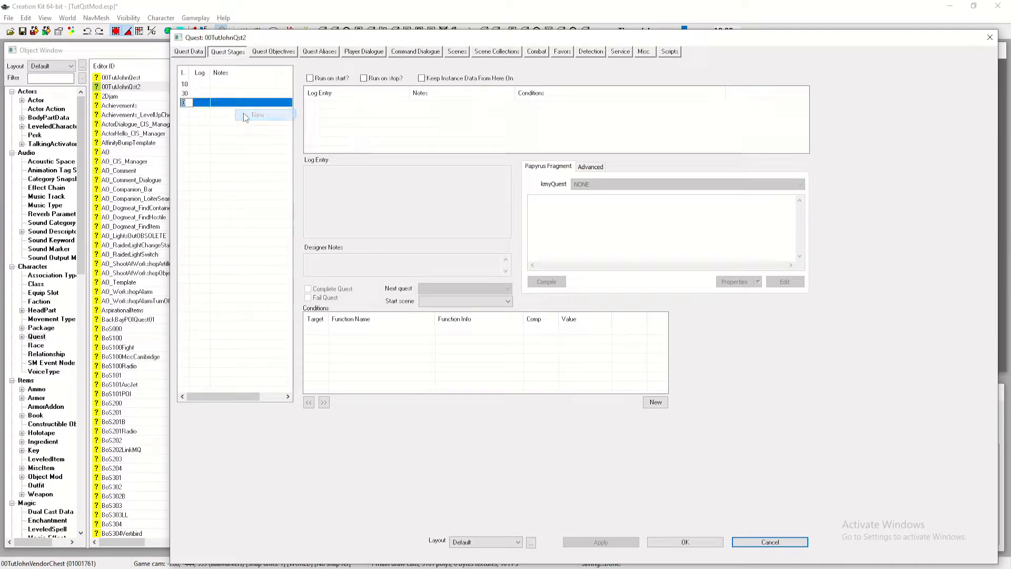
text(20)
click(238, 84)
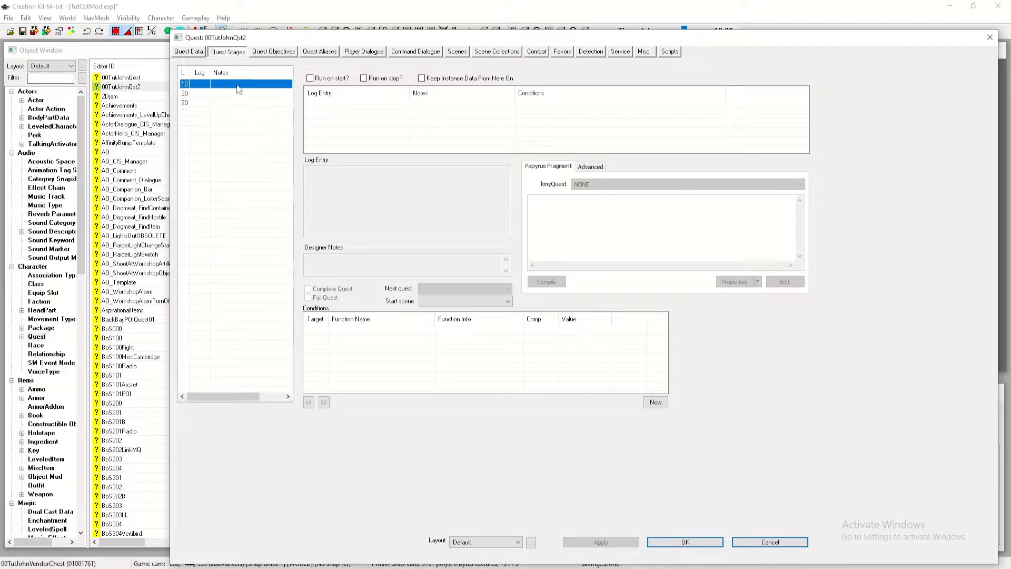
Add a log entry to quest stage 10 with the designer note "sends to hardware store"
click(273, 51)
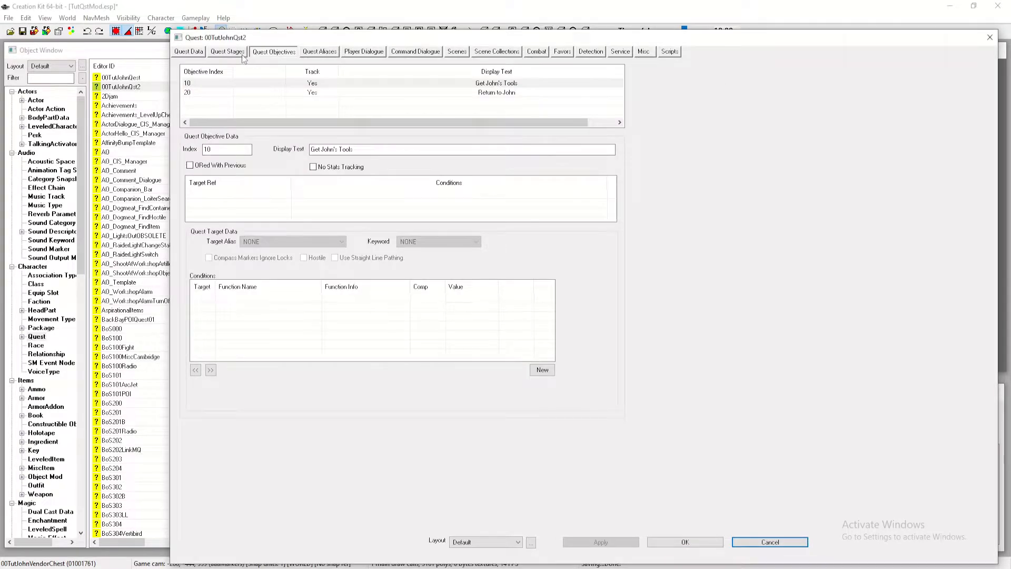
click(228, 51)
right_click(345, 109)
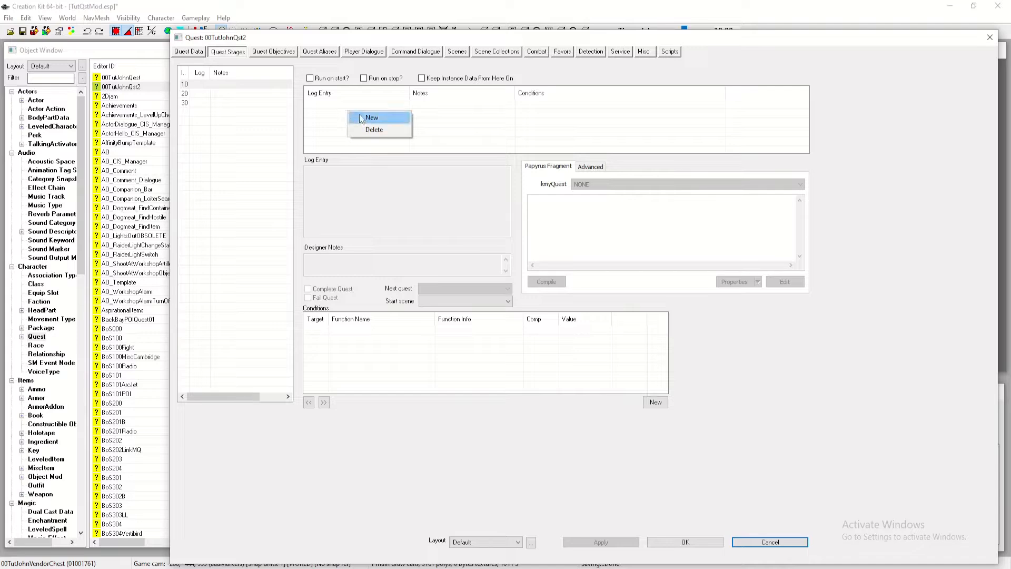
click(365, 116)
click(353, 272)
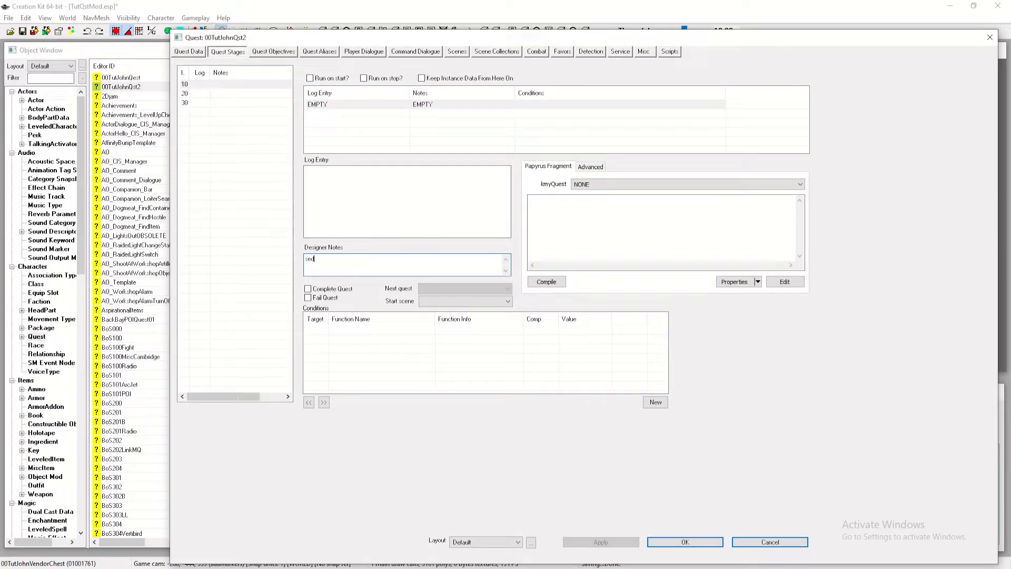
text(sends to hardware store)
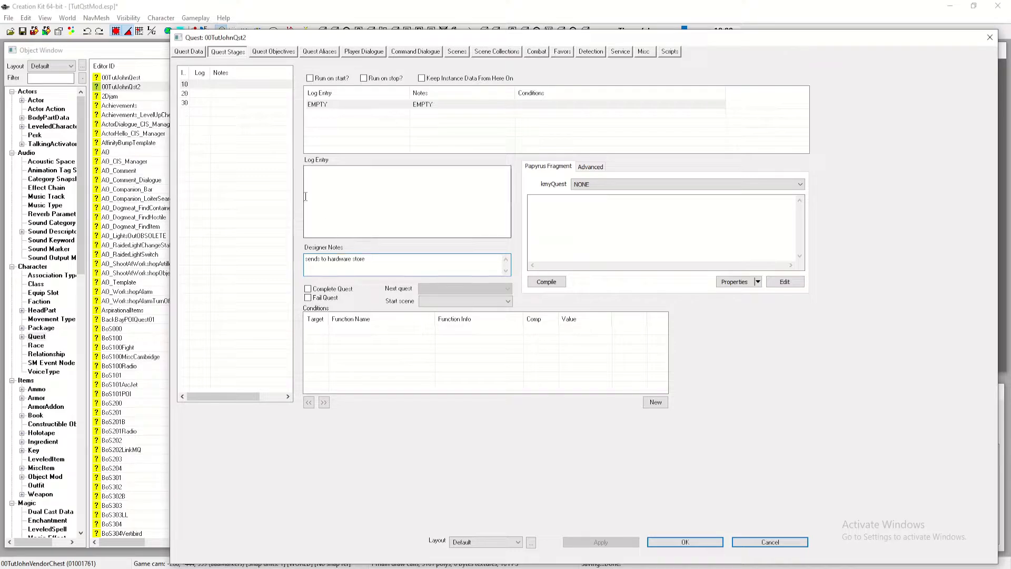
Add a log entry to quest stage 20 with the designer note "sends back to john"
click(238, 94)
right_click(342, 112)
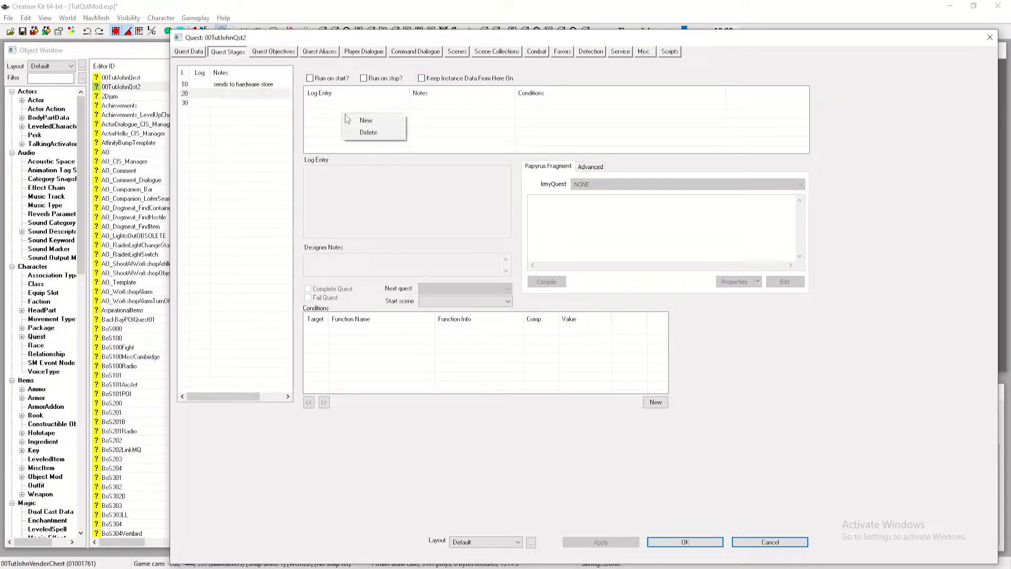
click(359, 119)
click(352, 259)
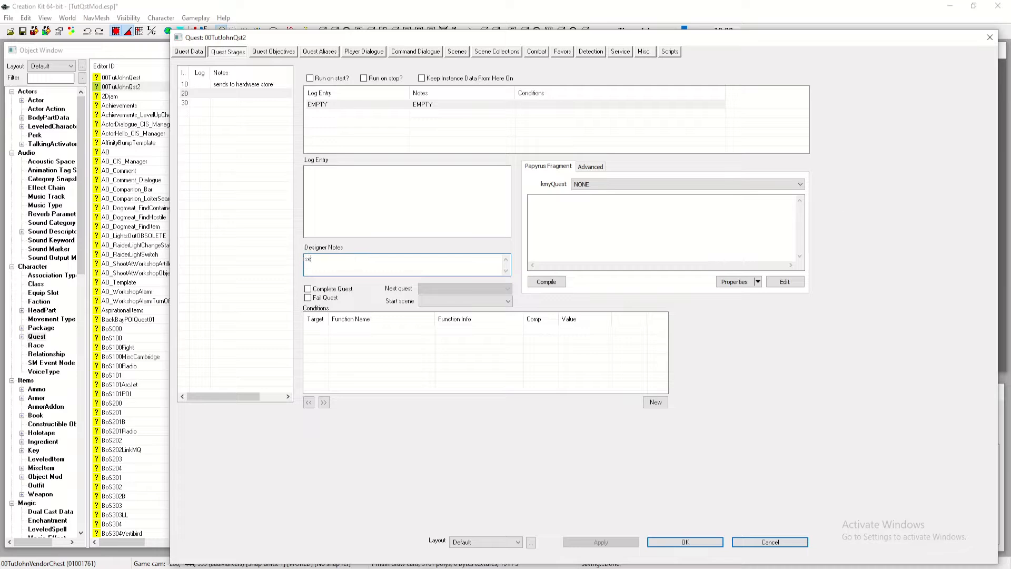
text(sends back to john)
Add a log entry to quest stage 30 with the designer note "talked to john quest done"
click(267, 103)
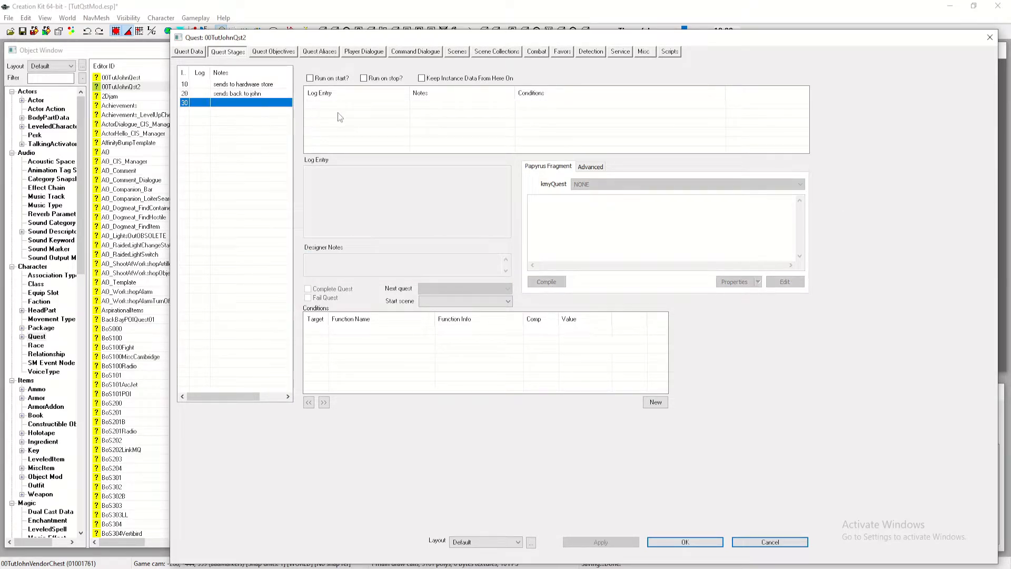
right_click(339, 114)
click(355, 119)
click(345, 264)
text(ta)
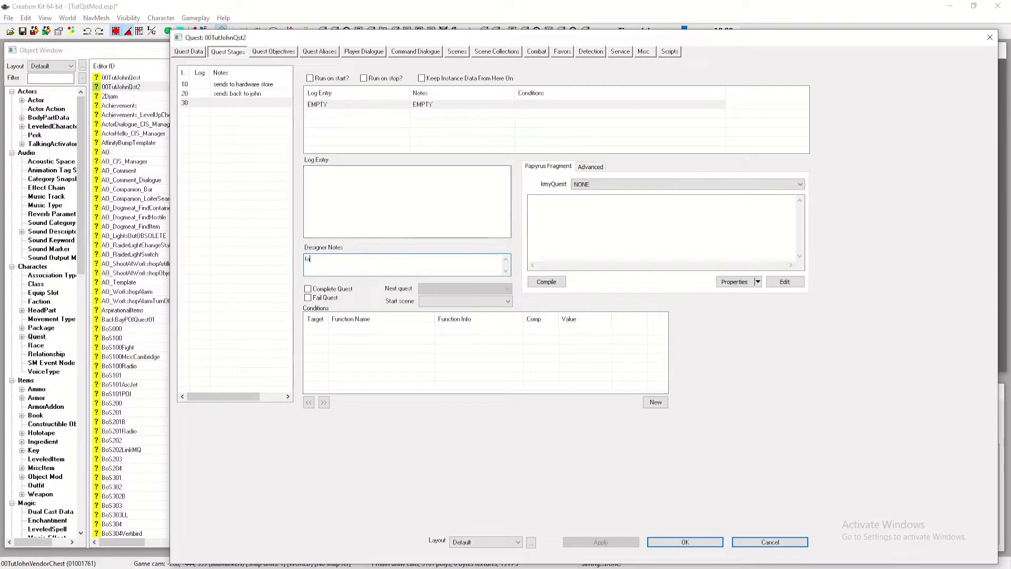
text(lked to john quest done)
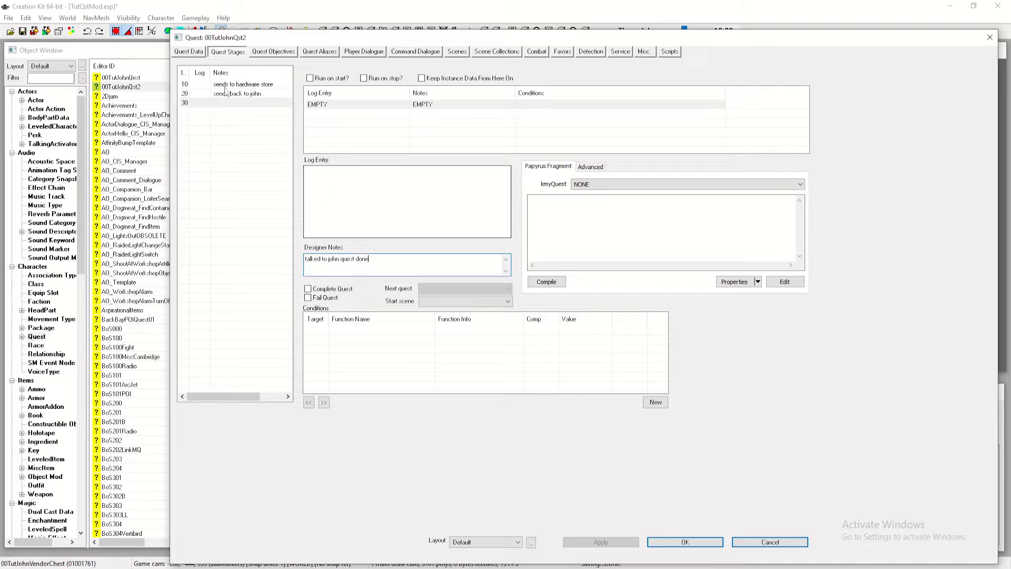
Write the Papyrus fragment SetObjectiveDisplayed(10) for stage 10
click(229, 85)
click(606, 221)
text(SetObje)
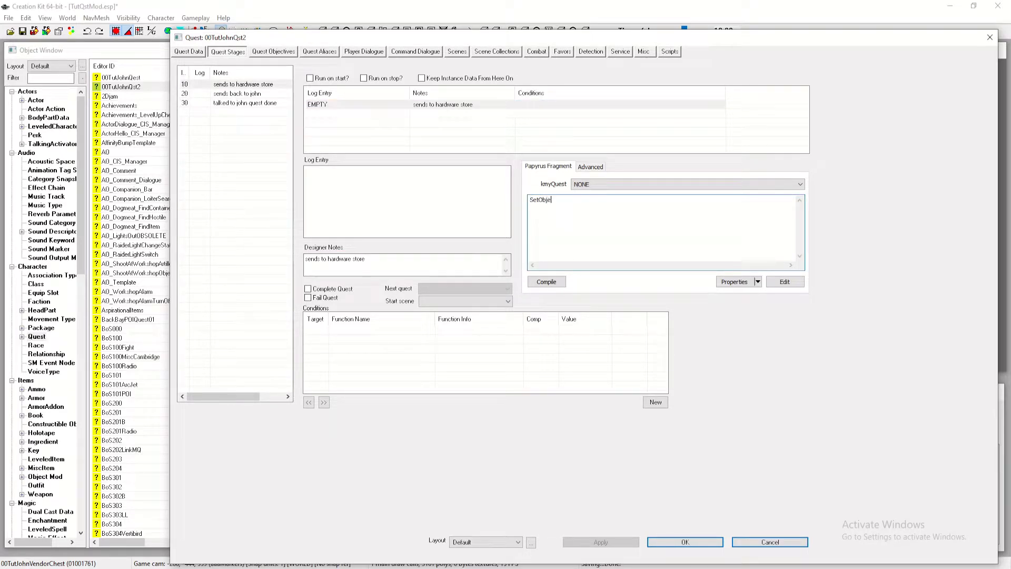
text(ctiveDisplayed(10)
key(ctrl+a)
key(ctrl+x)
key(ctrl+z)
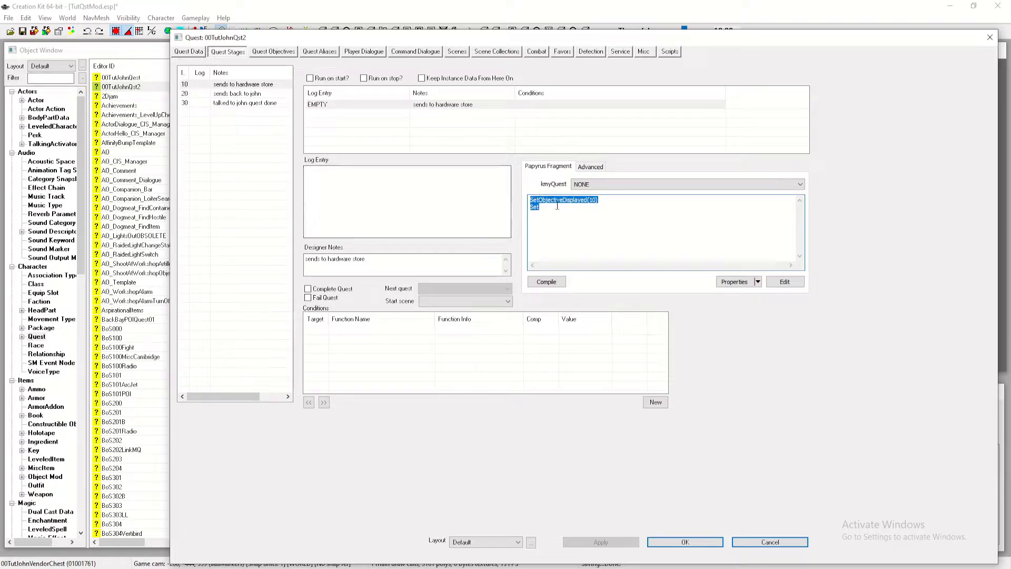
drag(556, 208, 521, 207)
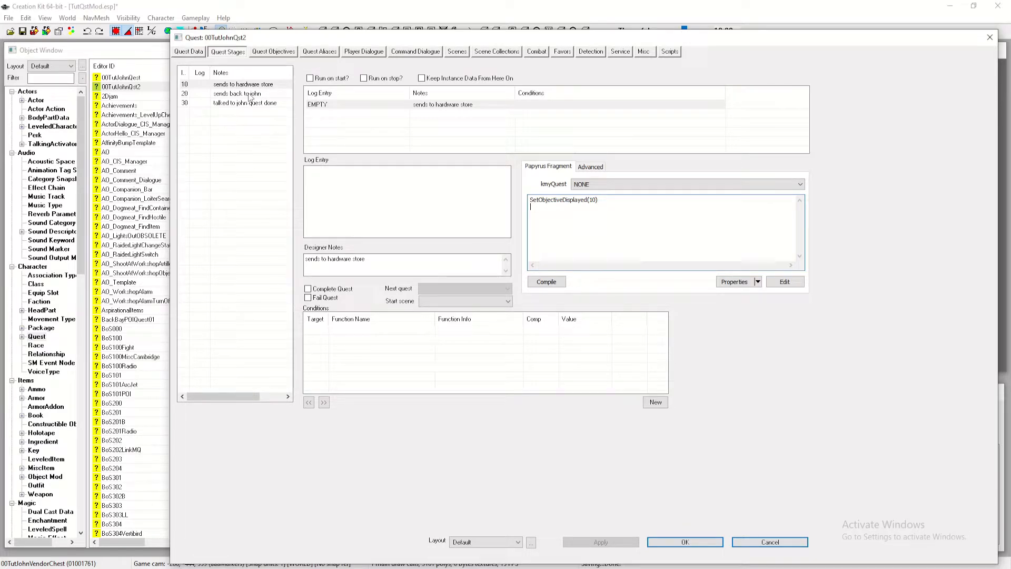
Write the Papyrus fragment for stage 20 with SetObjectiveCompleted(10) and SetObjectiveDisplayed(10) on separate lines
click(251, 95)
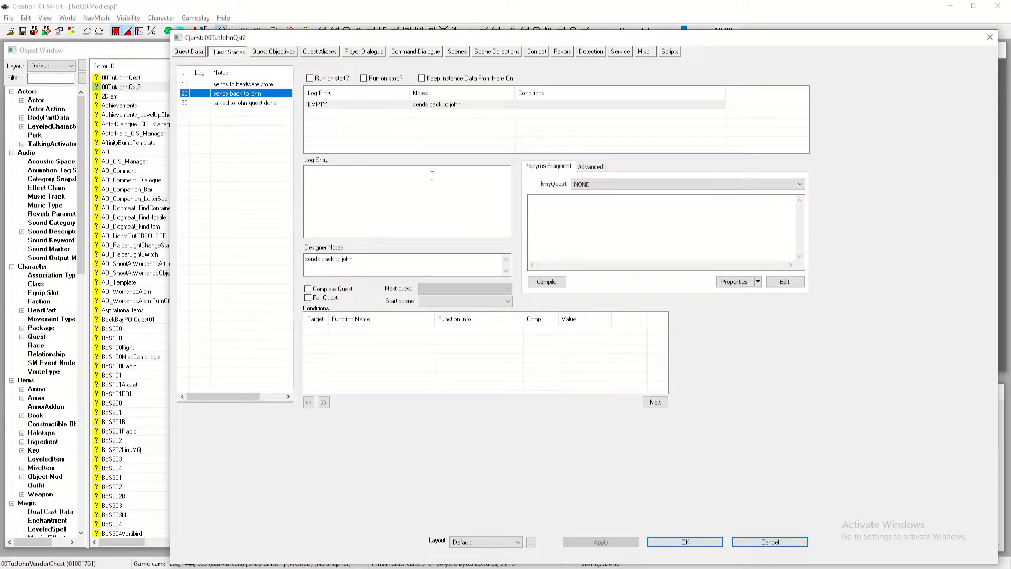
click(538, 206)
key(ctrl+v)
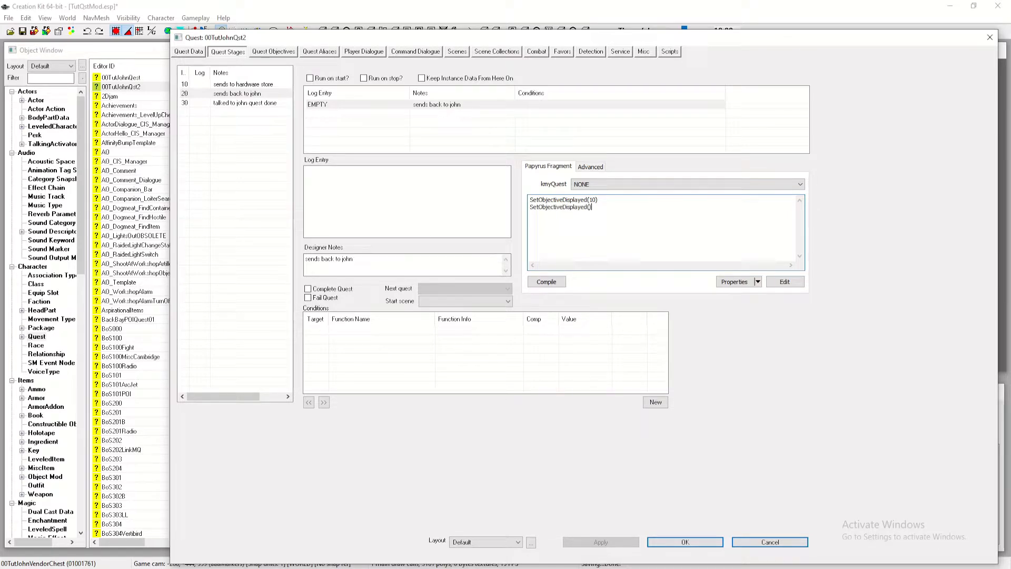
key(Left)
key(shift+Left)
key(shift+Left)
text(Completed)
key(ctrl+a)
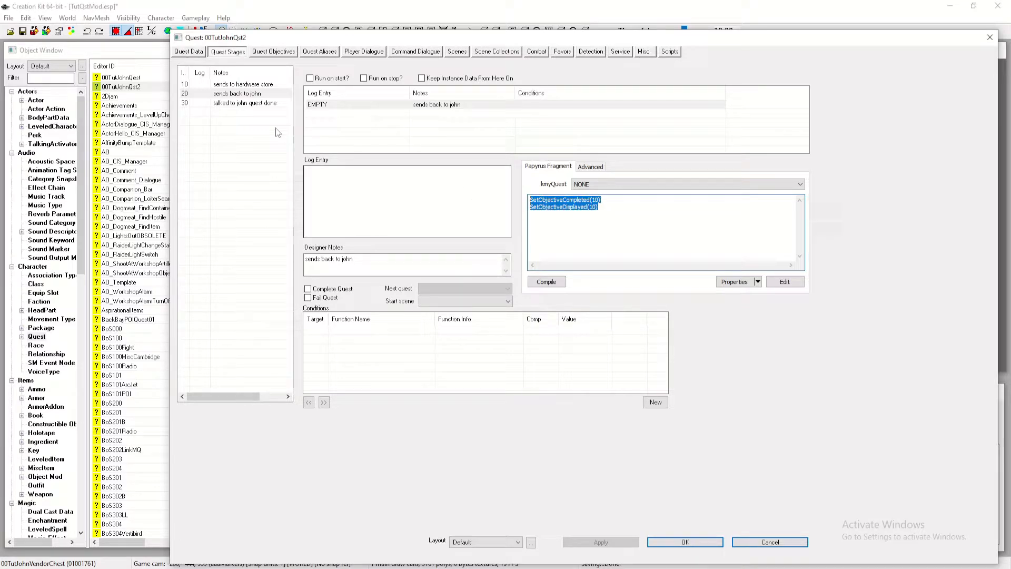
Write the Papyrus fragment CompleteAllObjectives() for stage 30
click(255, 101)
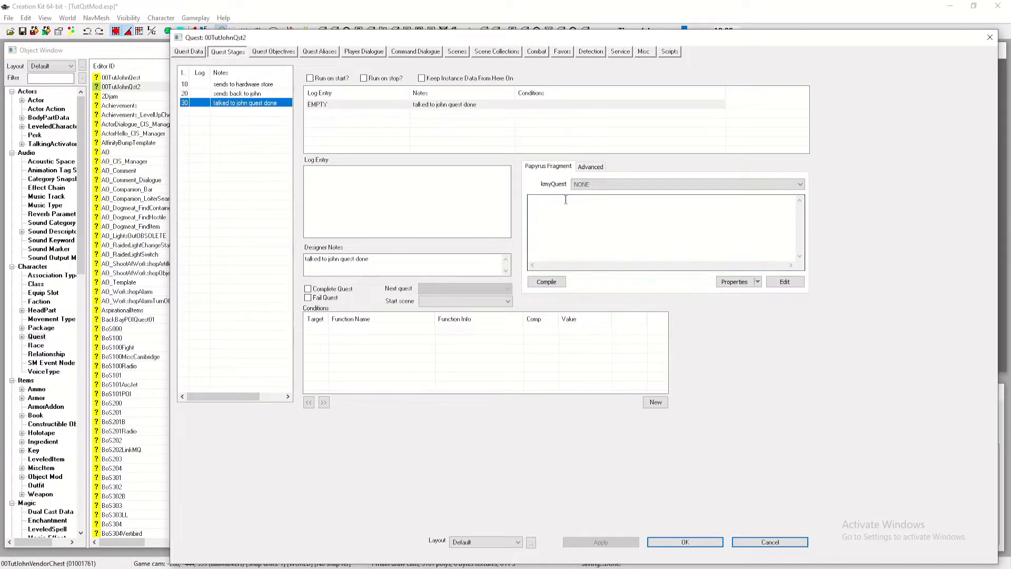
click(567, 201)
key(ctrl+v)
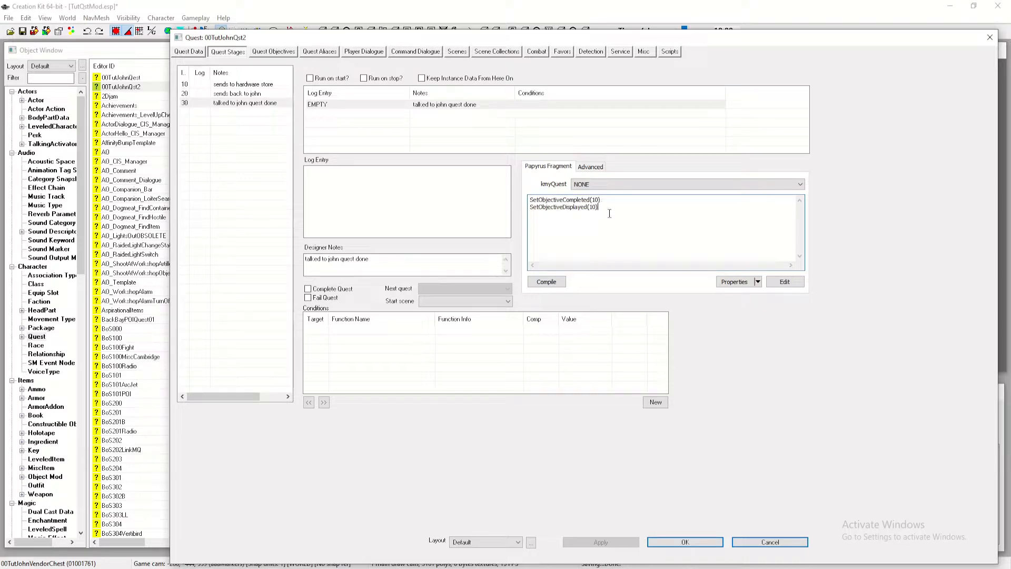
drag(609, 213, 480, 190)
text(Com)
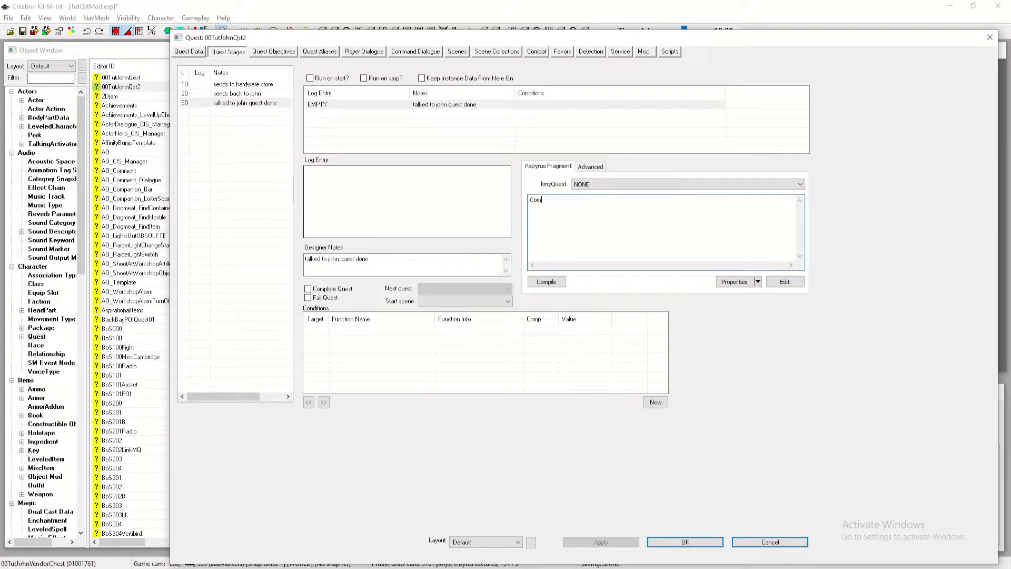
text(pleteAllObjectives()
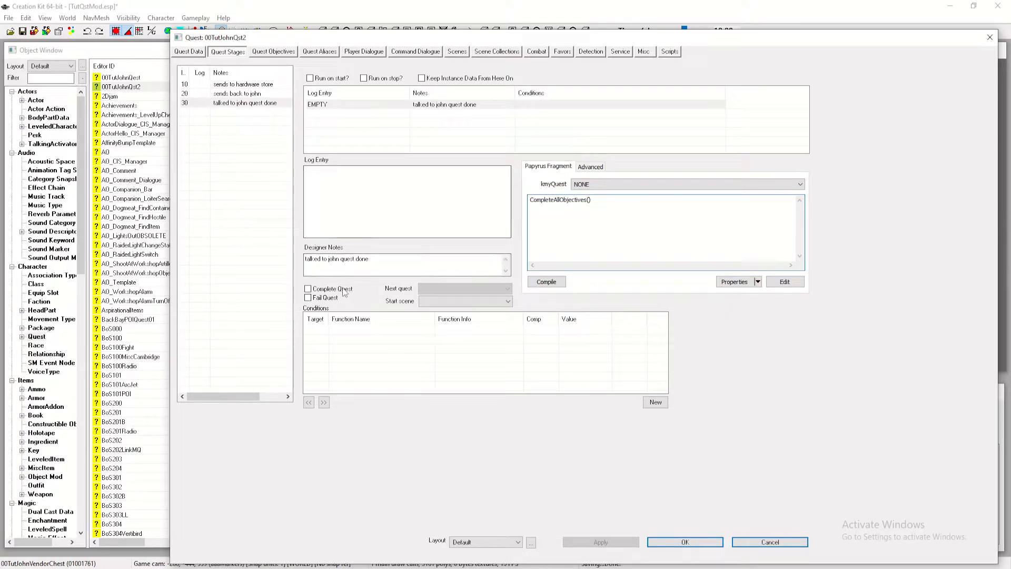
Flag stage 30 as Complete Quest and save the plugin with the quest changes
click(308, 289)
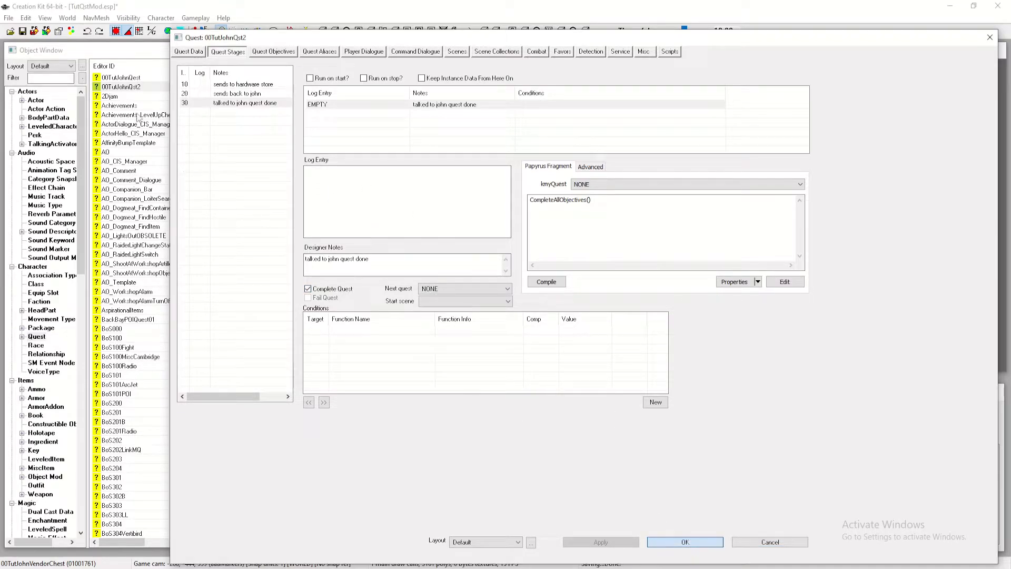
click(21, 32)
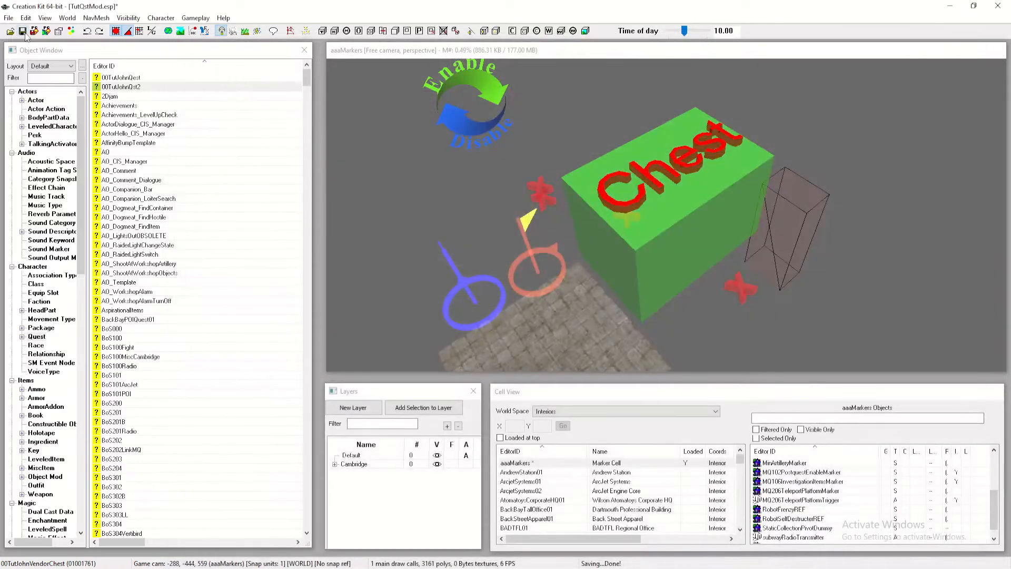
Filter the container objects by "tool" and look up the model path of Loot_Toolbox without changing the container
scroll(43, 341, down, 20)
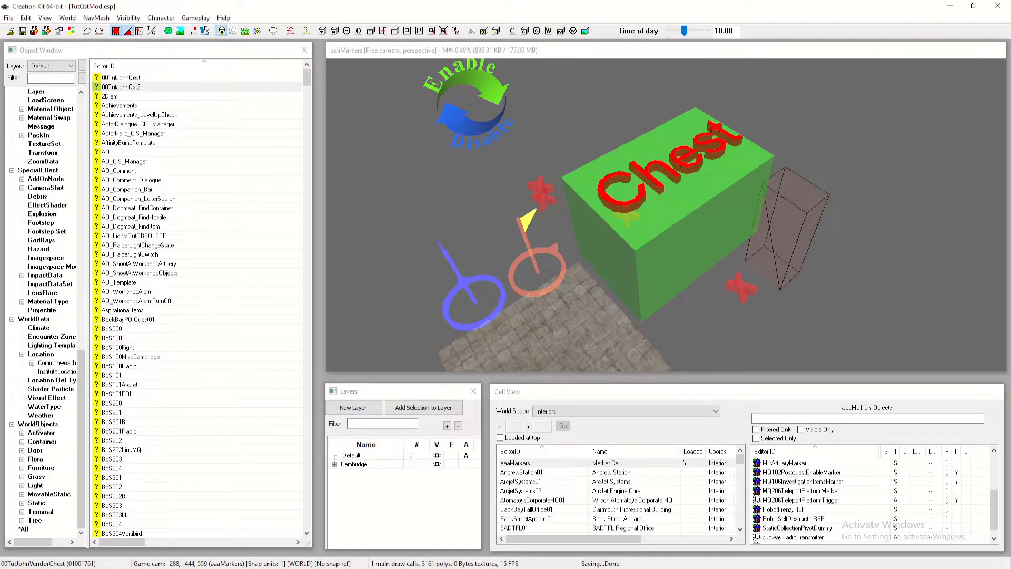
click(45, 442)
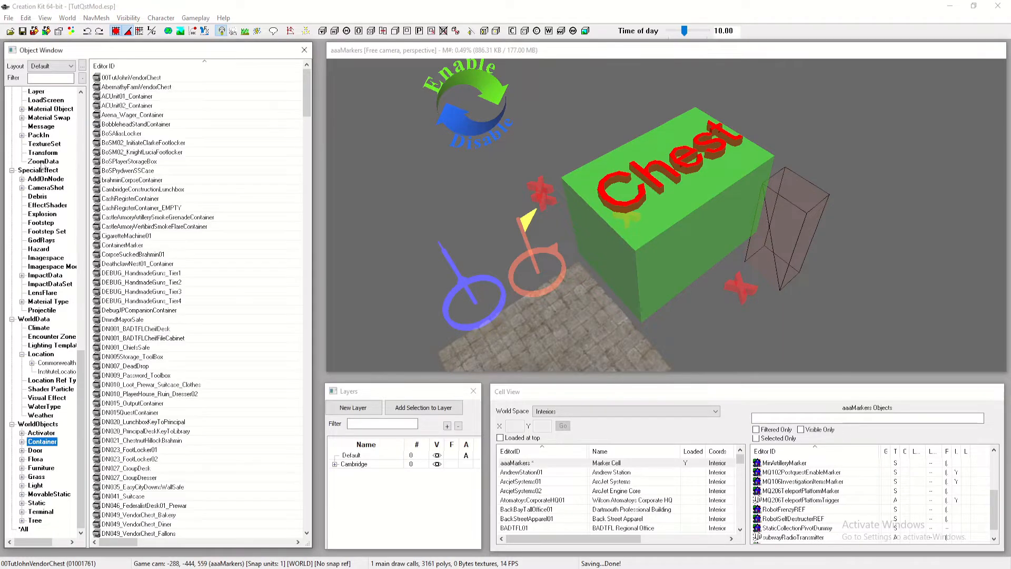
click(48, 78)
text(tool)
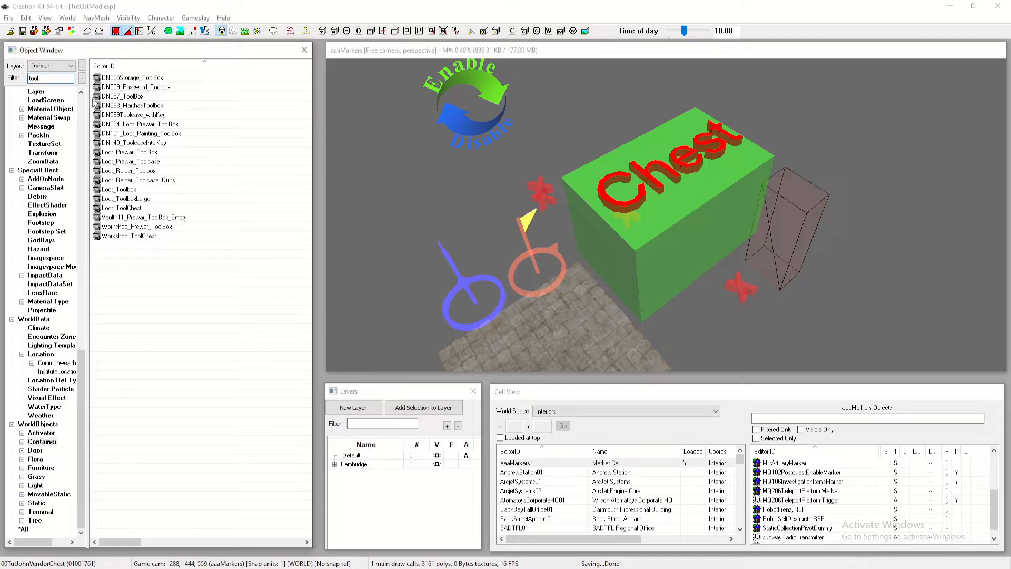
double_click(132, 189)
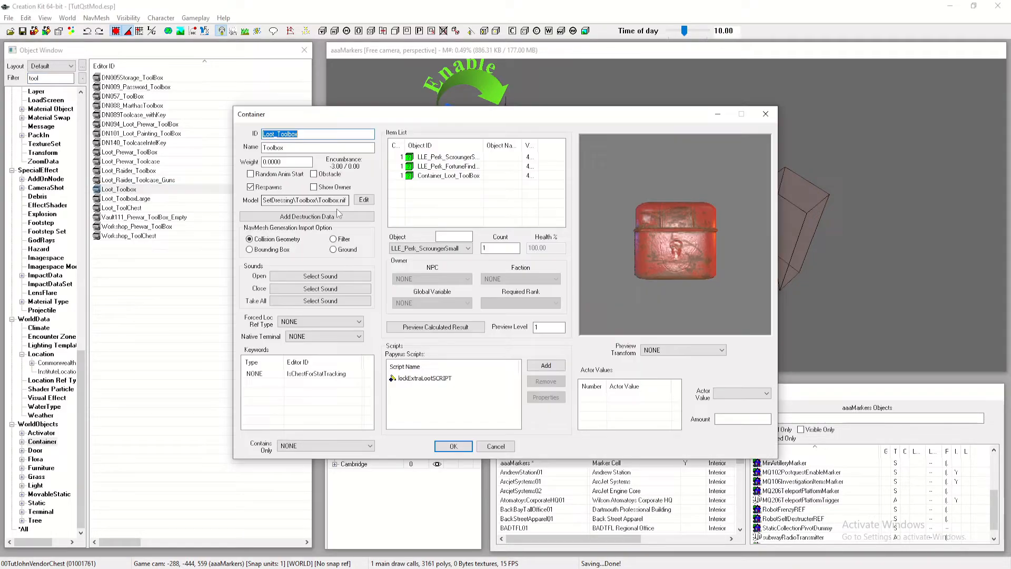
drag(265, 202, 364, 203)
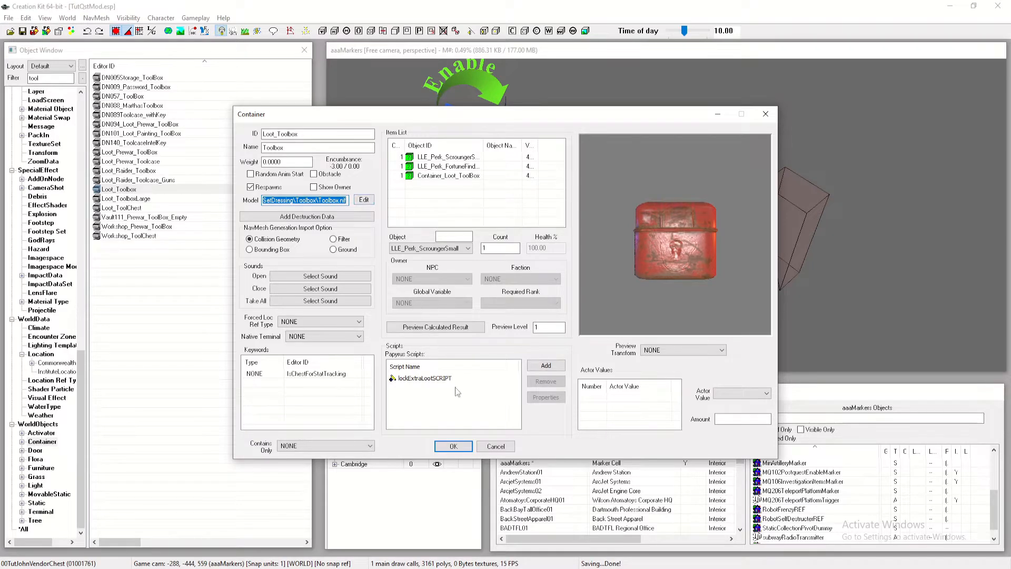
click(492, 446)
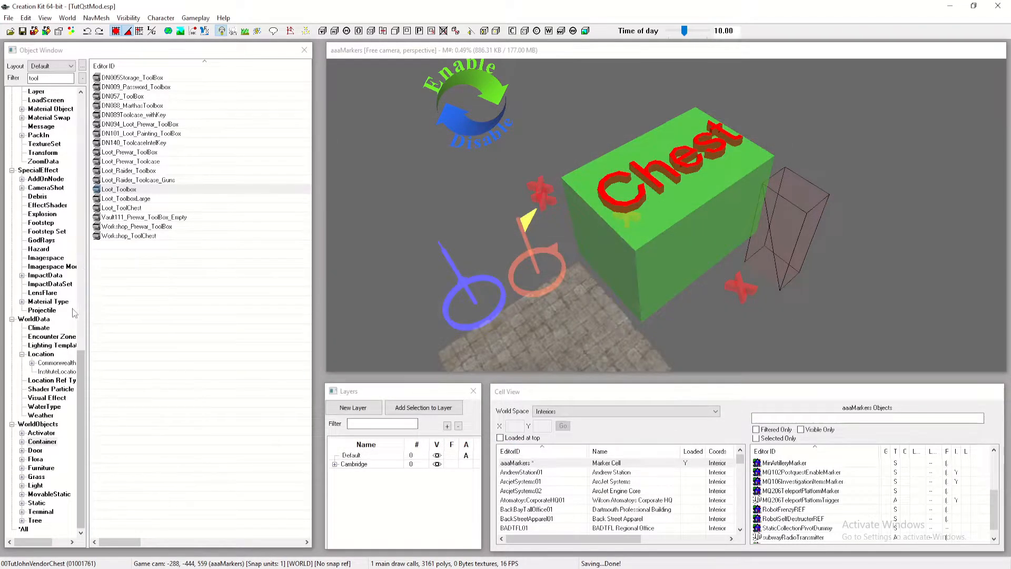
Create a new MiscItem with the ID 00TutJohnTool and the name "John's Tools"
scroll(53, 240, up, 9)
scroll(51, 240, up, 5)
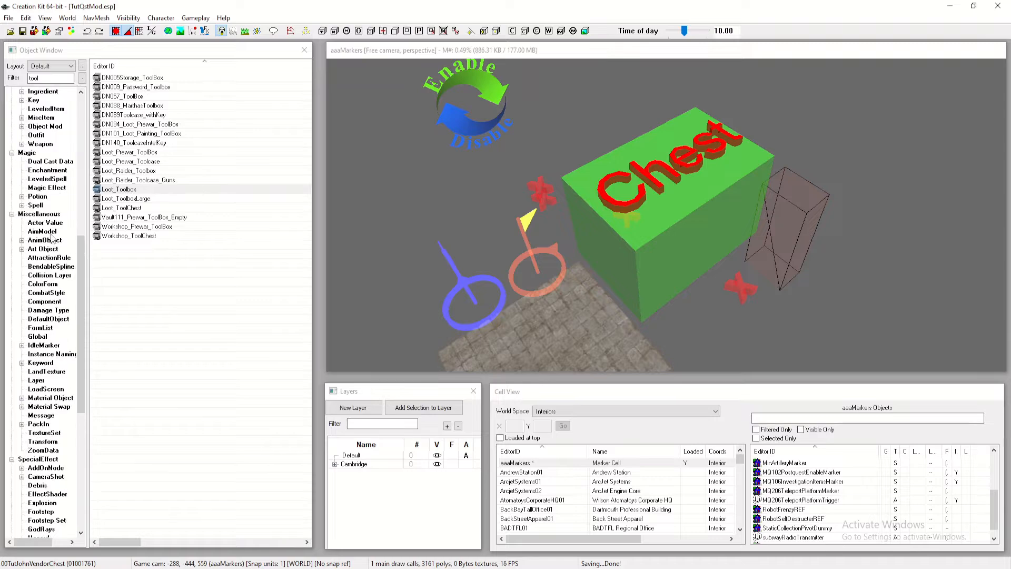
click(40, 197)
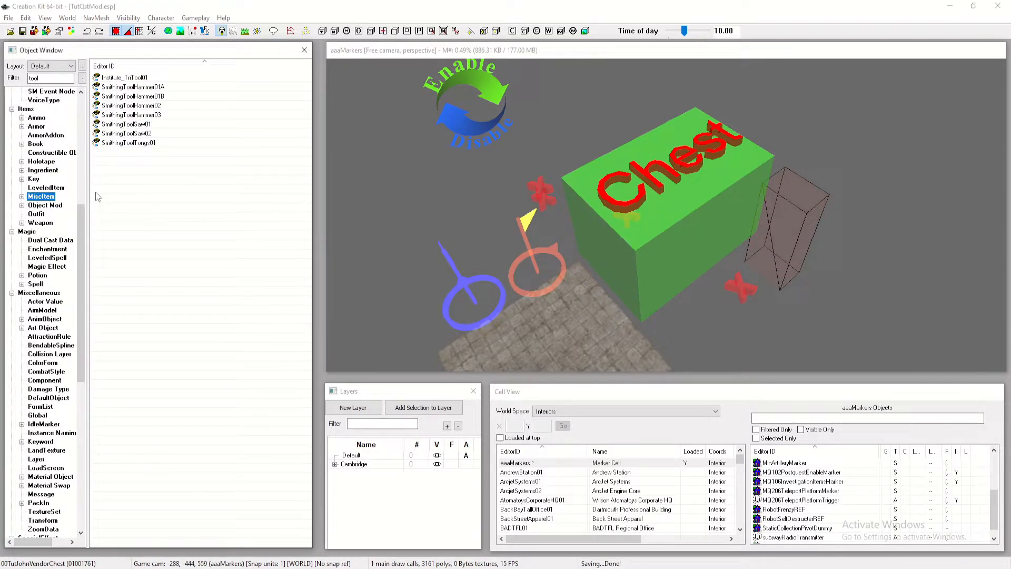
right_click(102, 188)
click(126, 196)
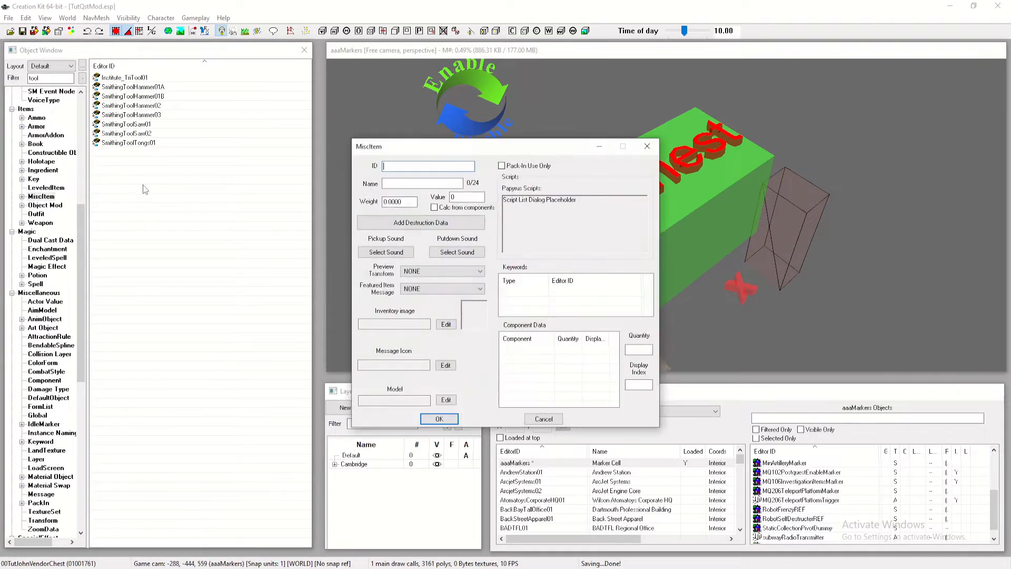
text(00)
click(392, 184)
text(John's Tools)
Set the preview transform of the John's Tools item to MiscLamp02
click(465, 272)
key(l)
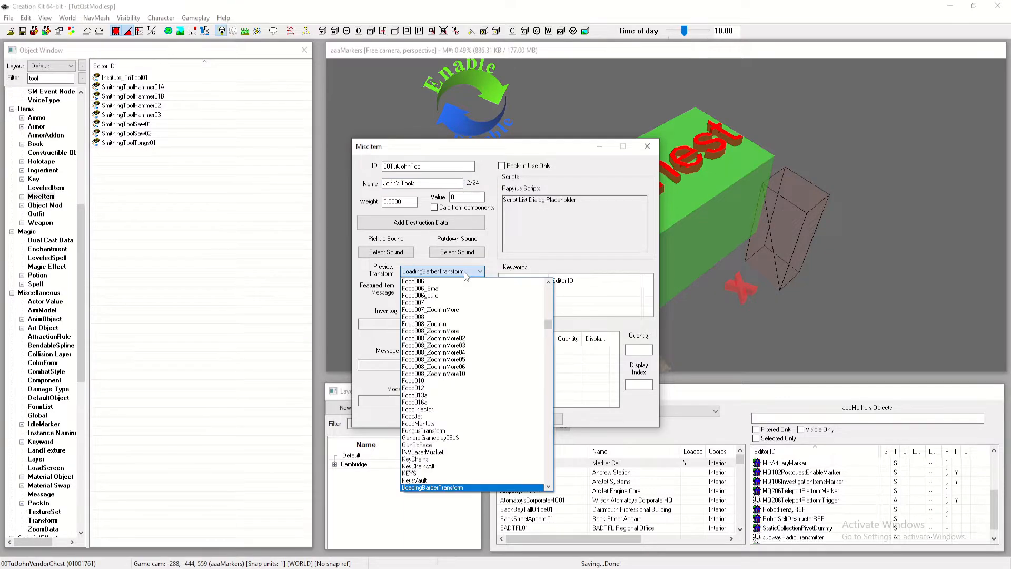
scroll(465, 276, down, 3)
scroll(466, 275, down, 5)
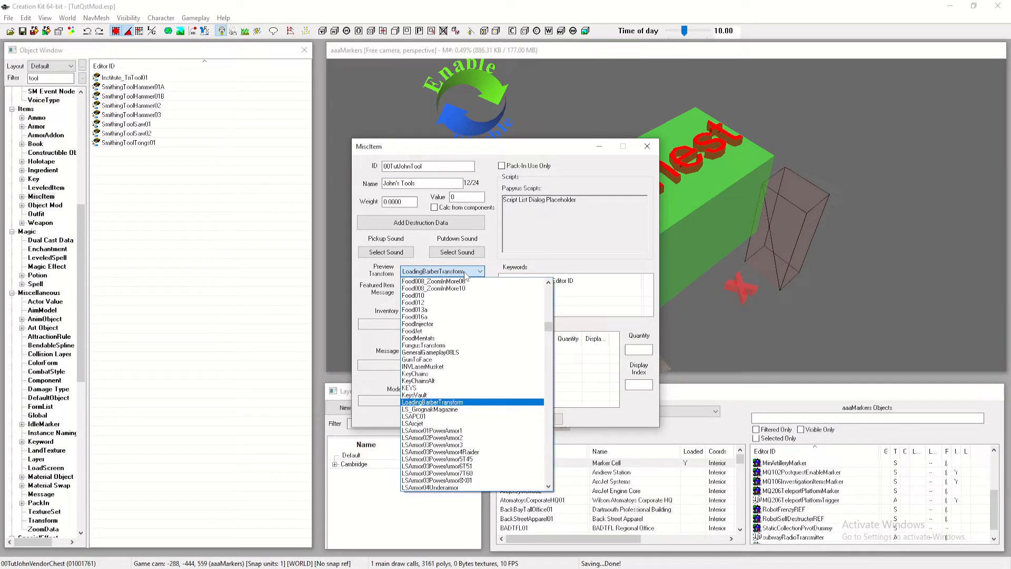
scroll(465, 275, down, 12)
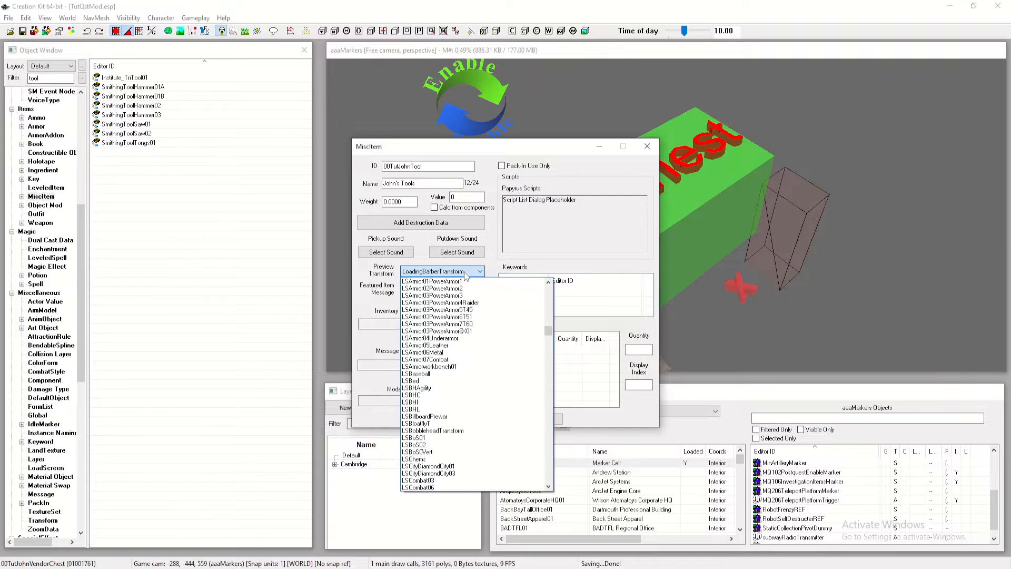
scroll(466, 276, down, 10)
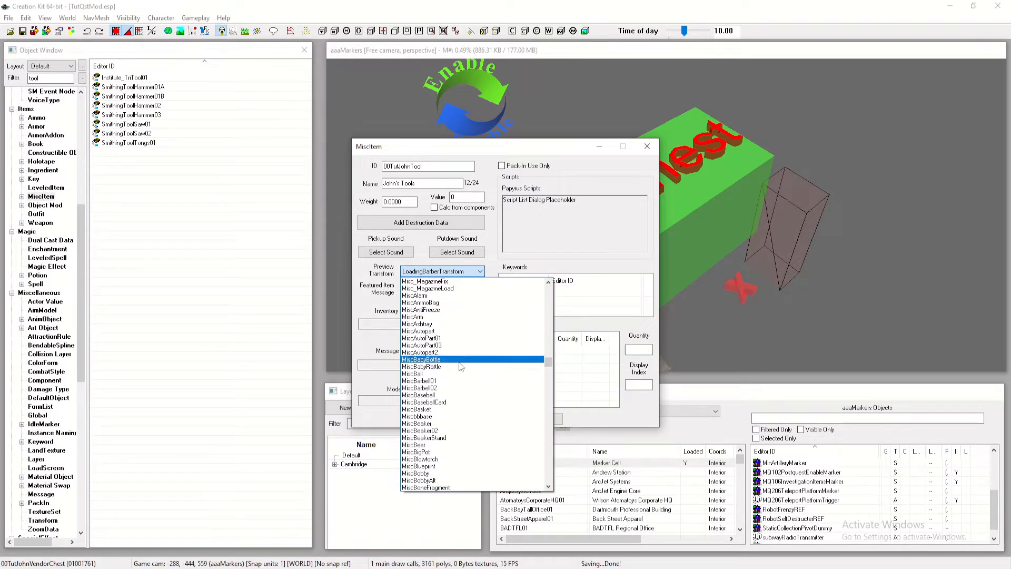
scroll(448, 406, down, 4)
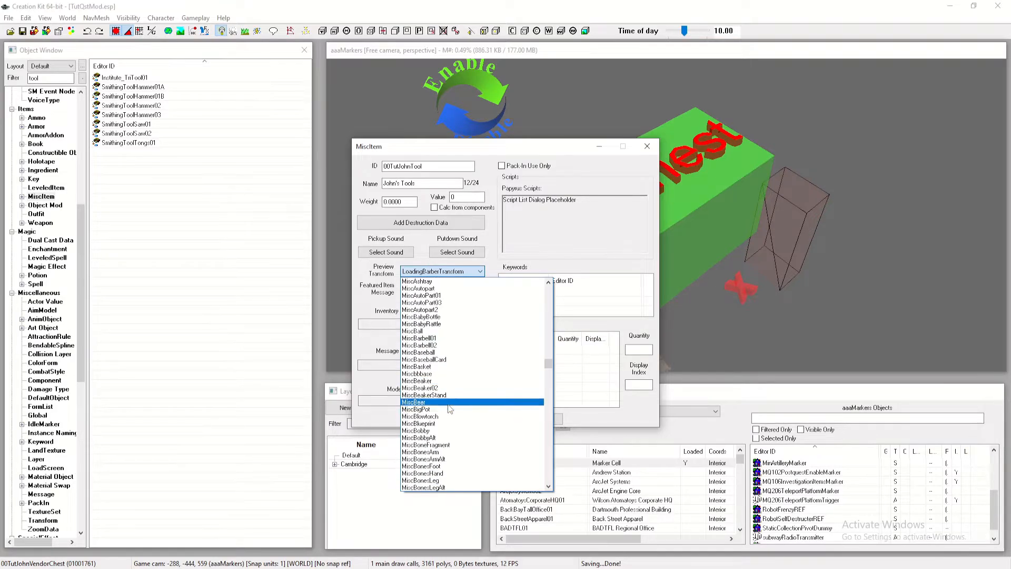
scroll(447, 438, down, 6)
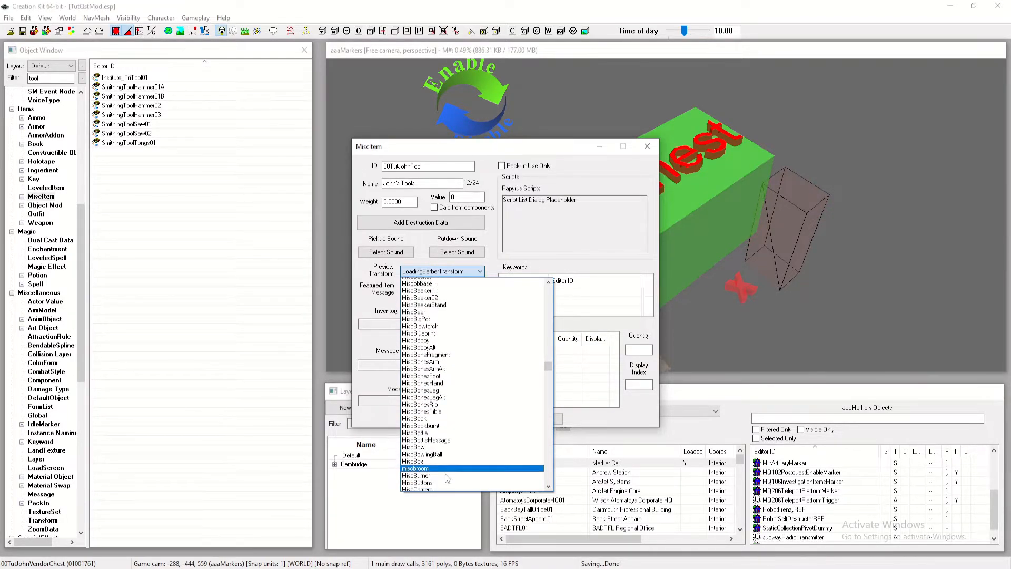
scroll(448, 442, down, 6)
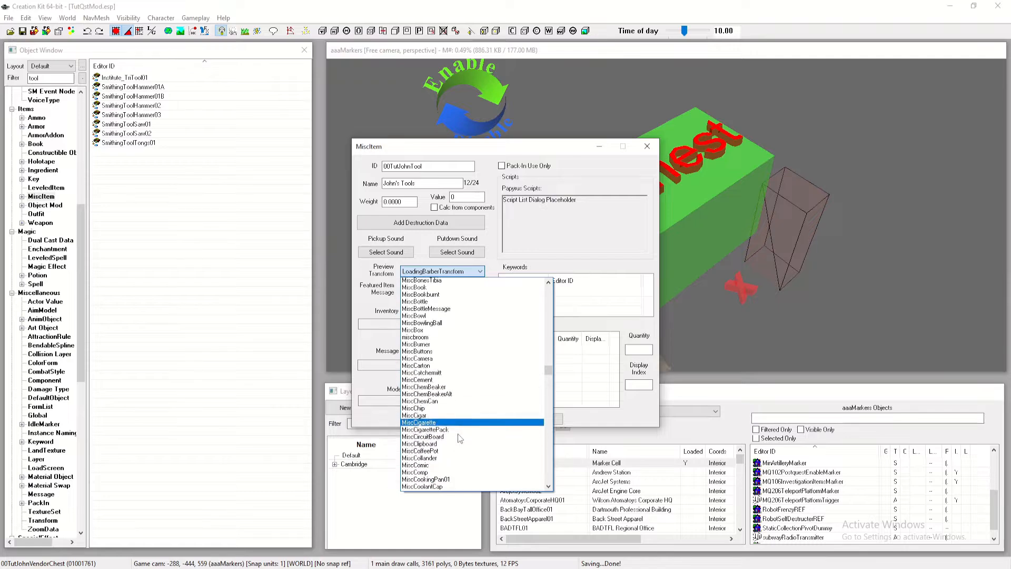
scroll(457, 433, down, 3)
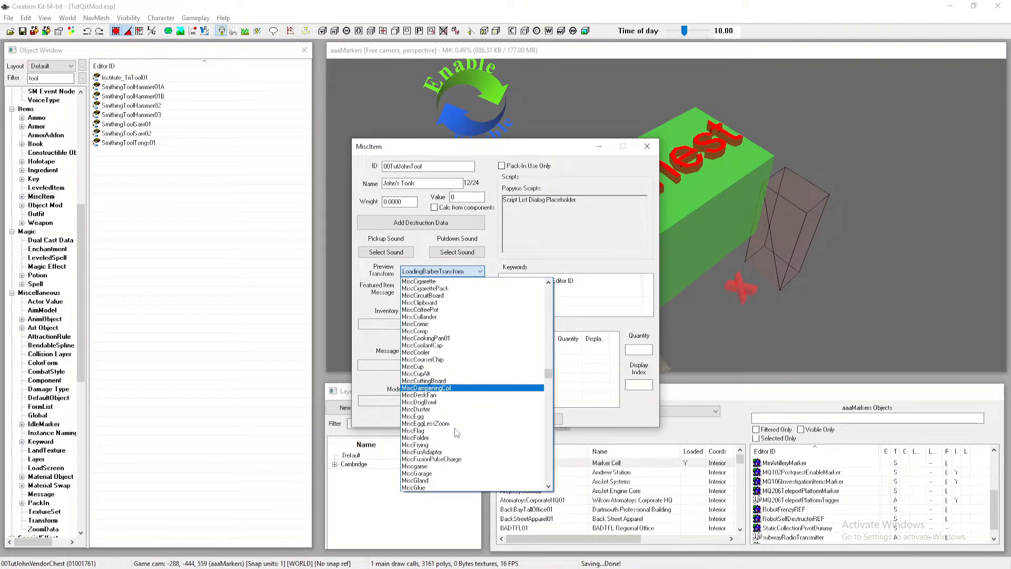
scroll(457, 429, down, 4)
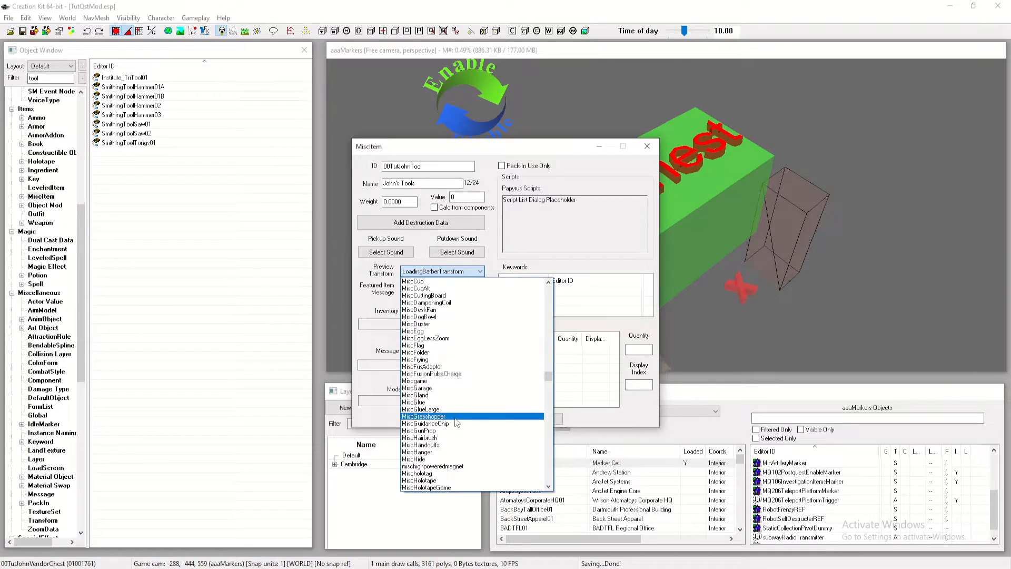
scroll(457, 423, down, 6)
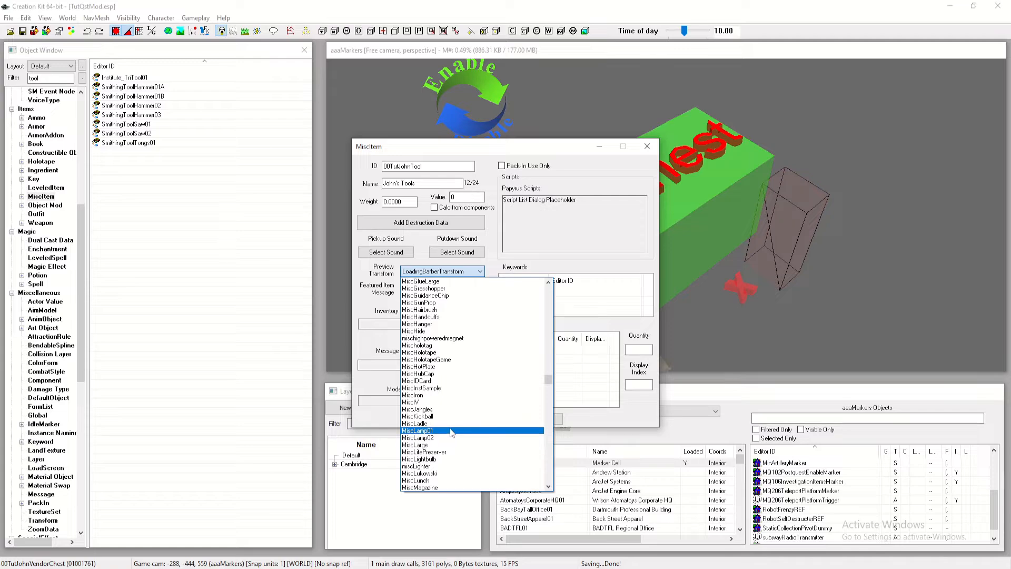
click(451, 438)
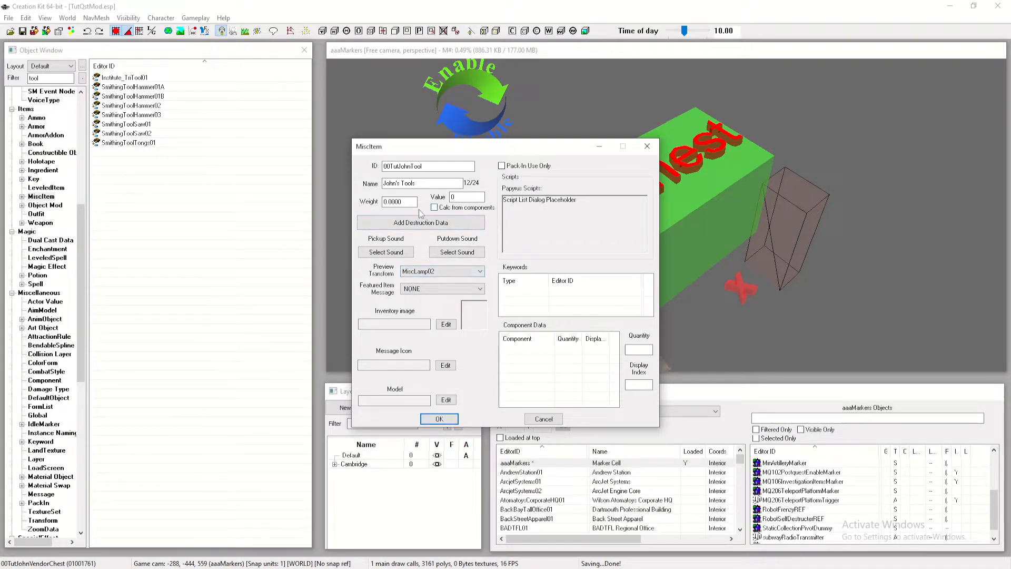
Give the item a weight of 2 and a value of 20, and add the keyword NotJunkJetAmmo
drag(387, 201, 369, 203)
text(20)
right_click(549, 303)
click(569, 321)
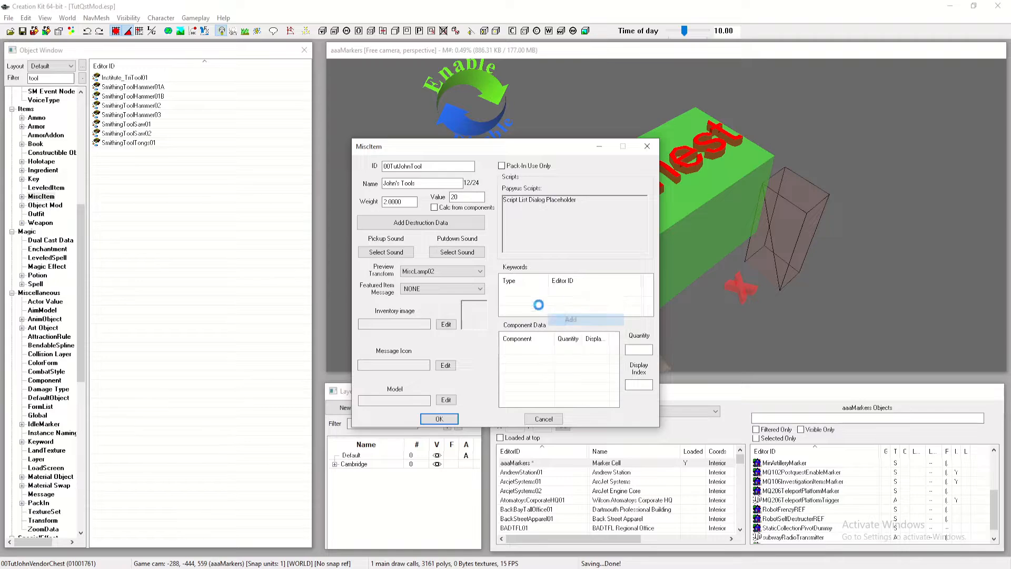
text(junk)
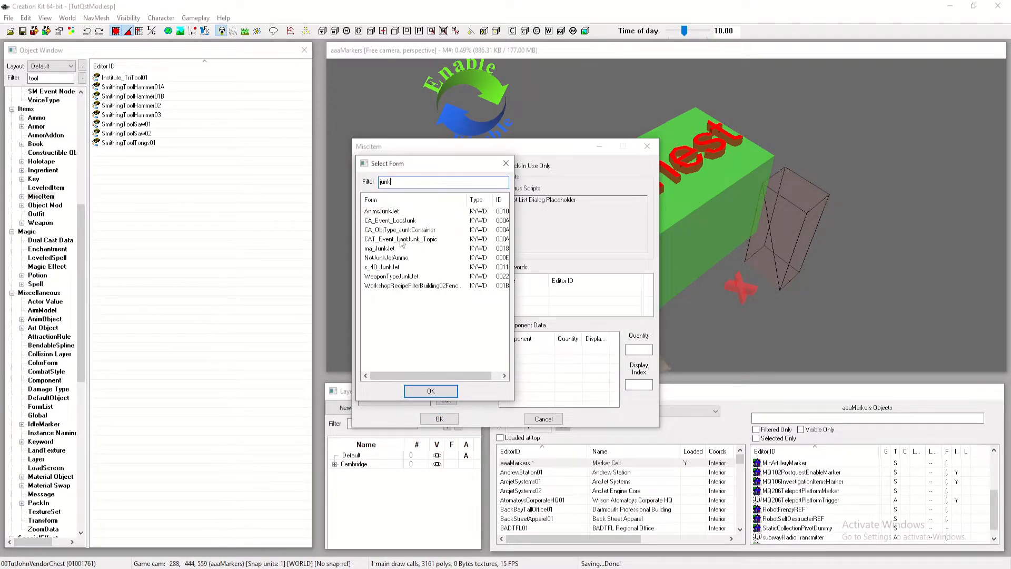
double_click(395, 257)
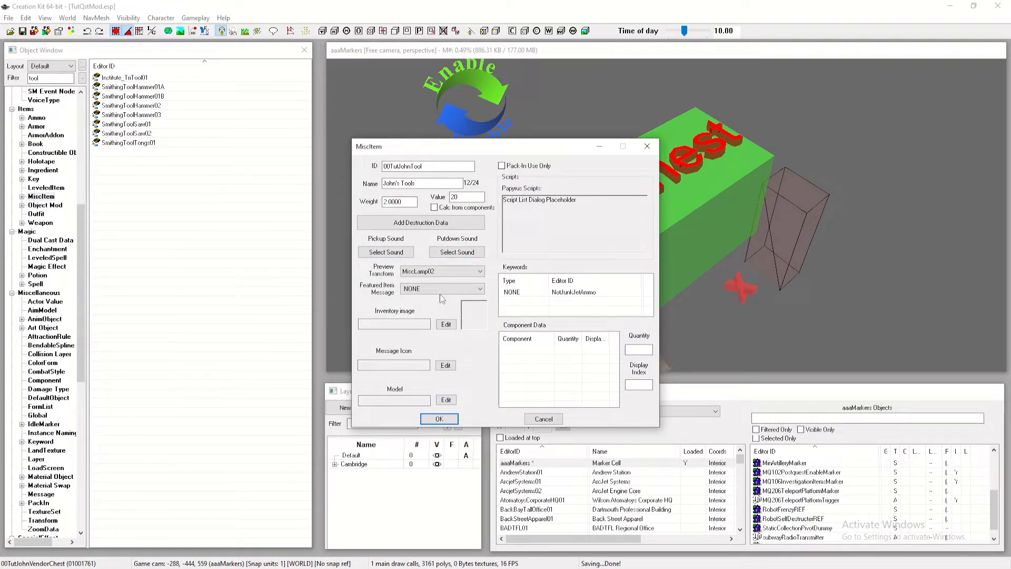
Assign the model SetDressing\Toolbox\Toolbox.nif to the item, accept the item and save the plugin
click(446, 324)
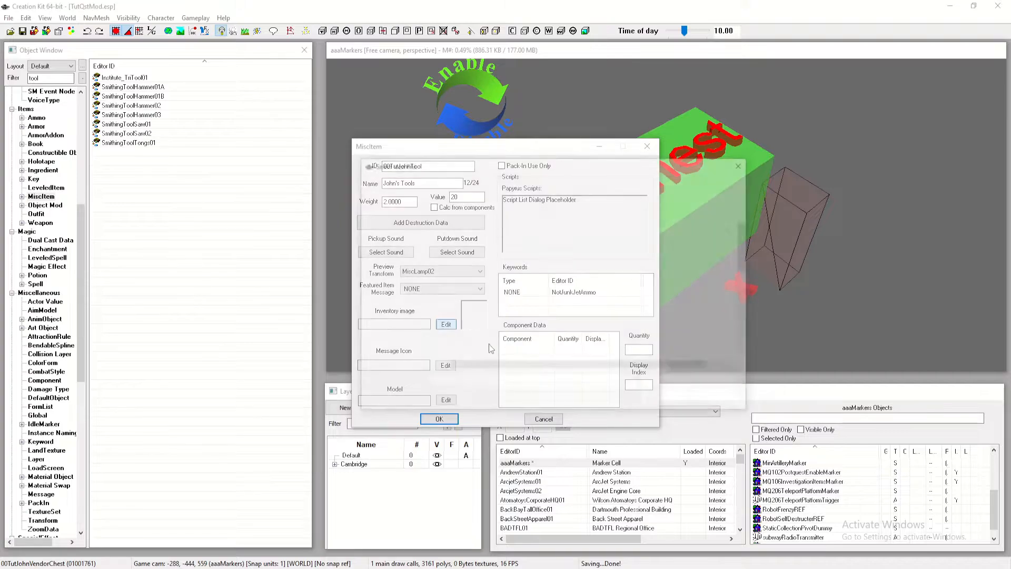
click(719, 399)
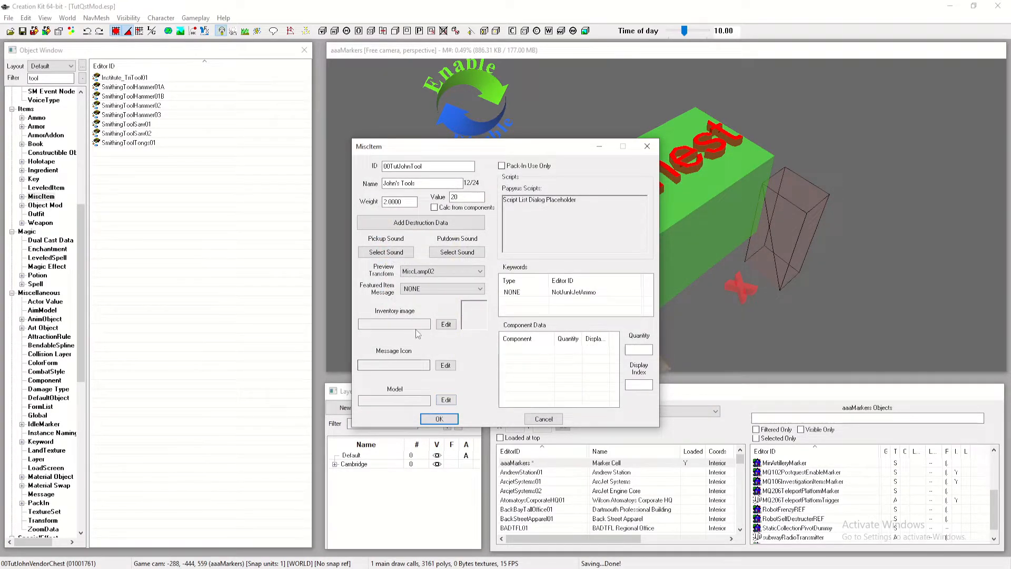
click(445, 399)
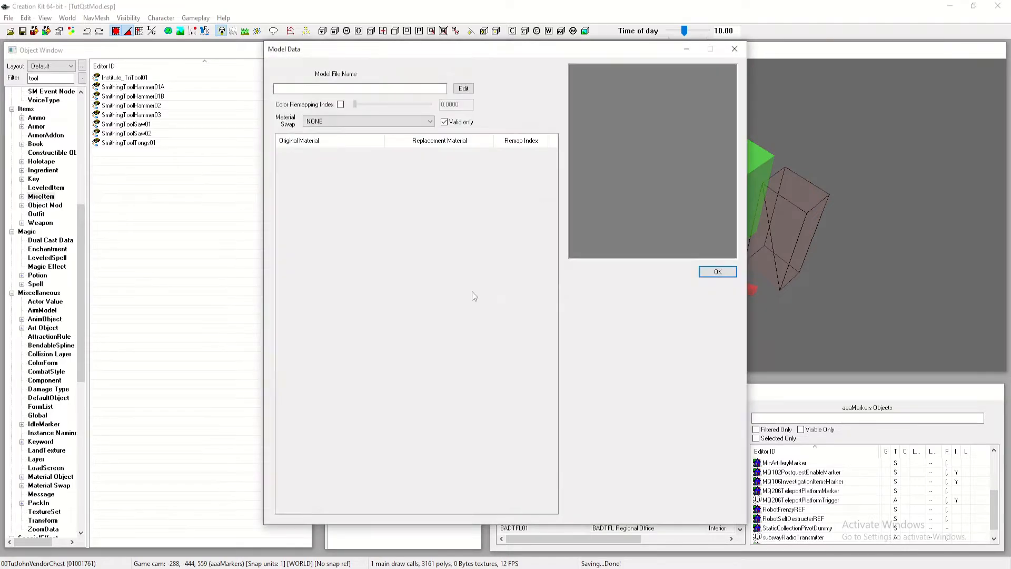
click(412, 89)
text(SetDressing\Toolbox\Toolbox.nif)
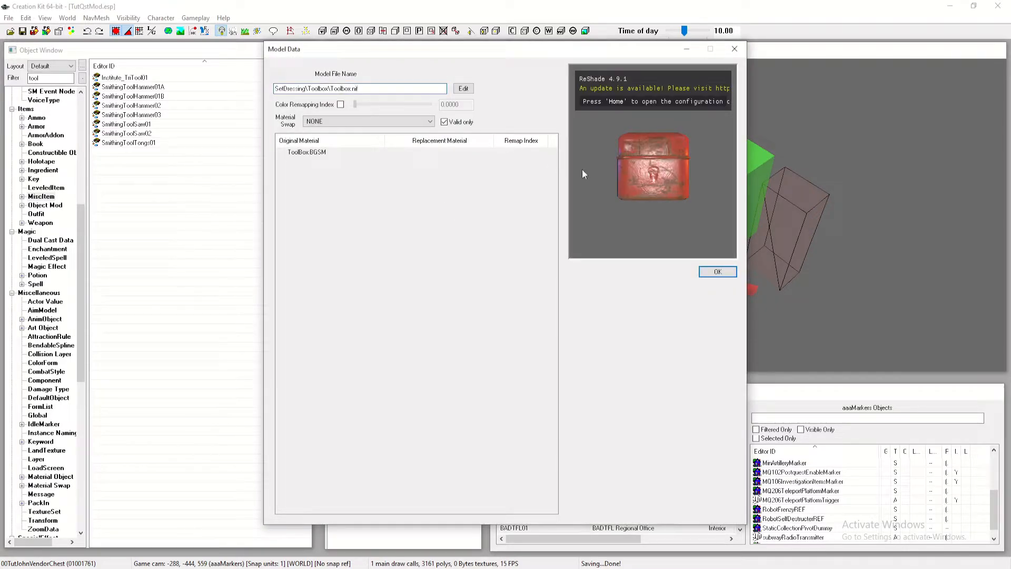
drag(583, 169, 538, 219)
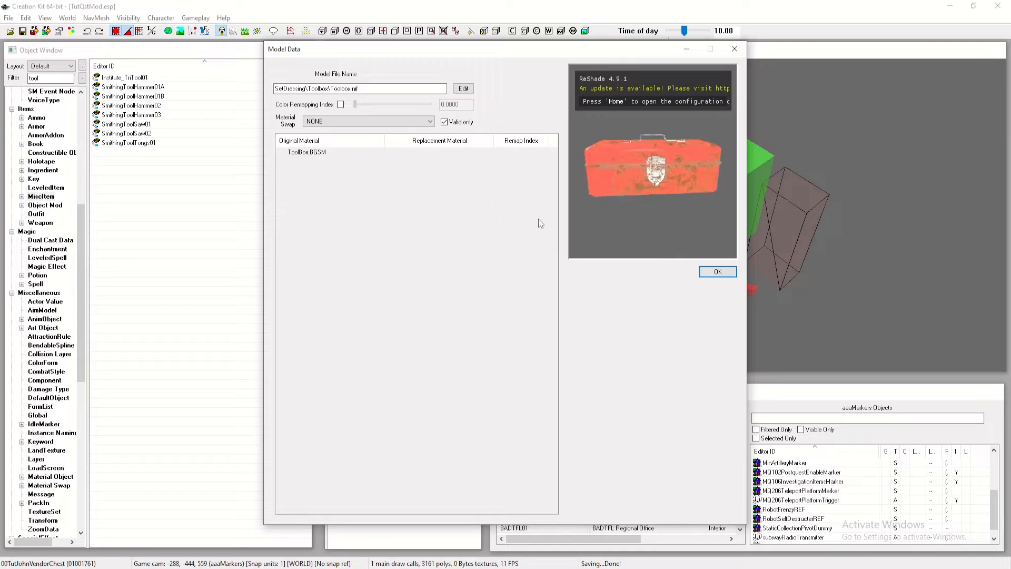
click(703, 274)
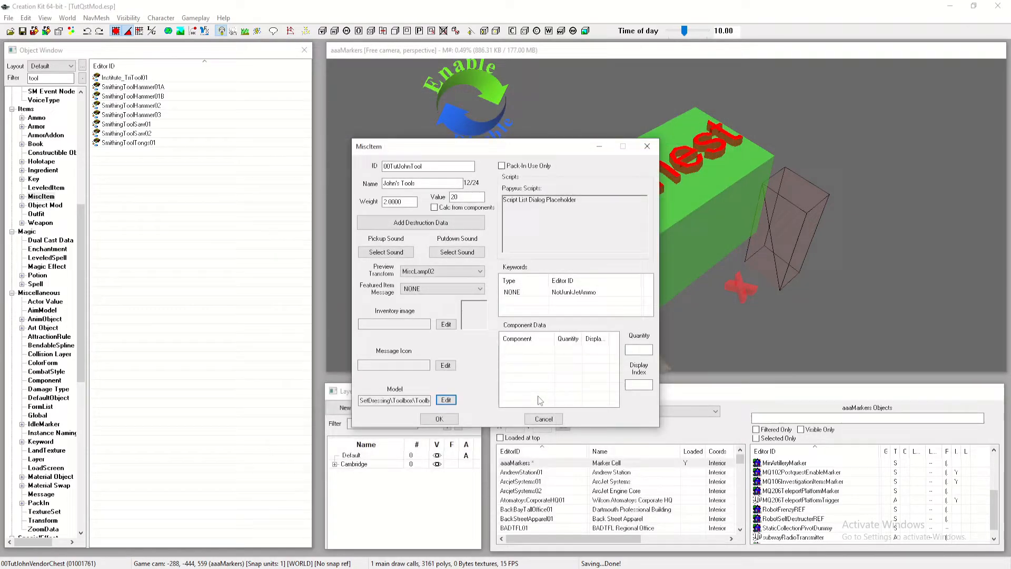
click(439, 419)
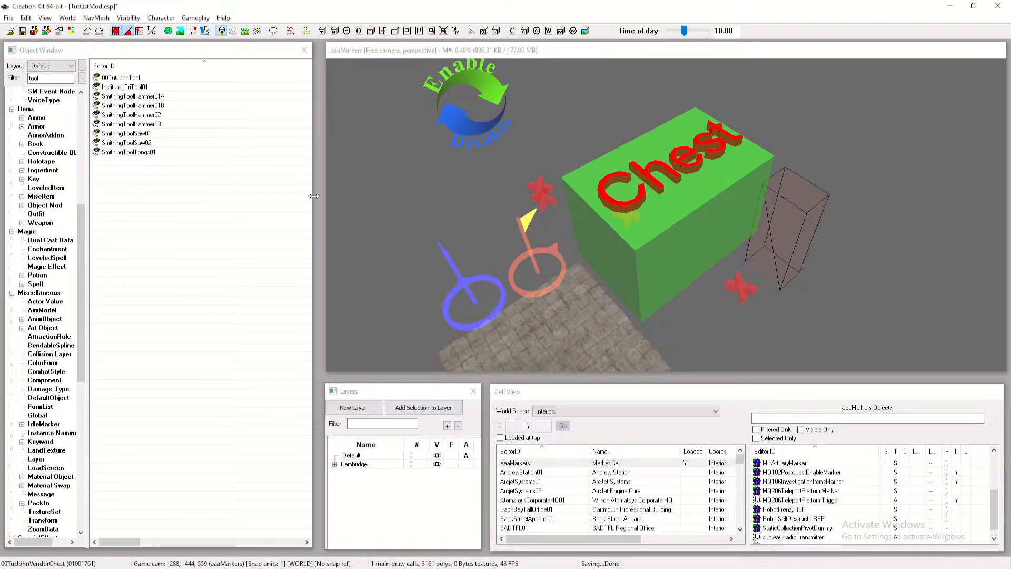
click(23, 32)
Load the interior cell HardwareTown01 and place 00TutJohnTool, rotated, on the white flat surface beside the red hand truck
click(512, 476)
key(h)
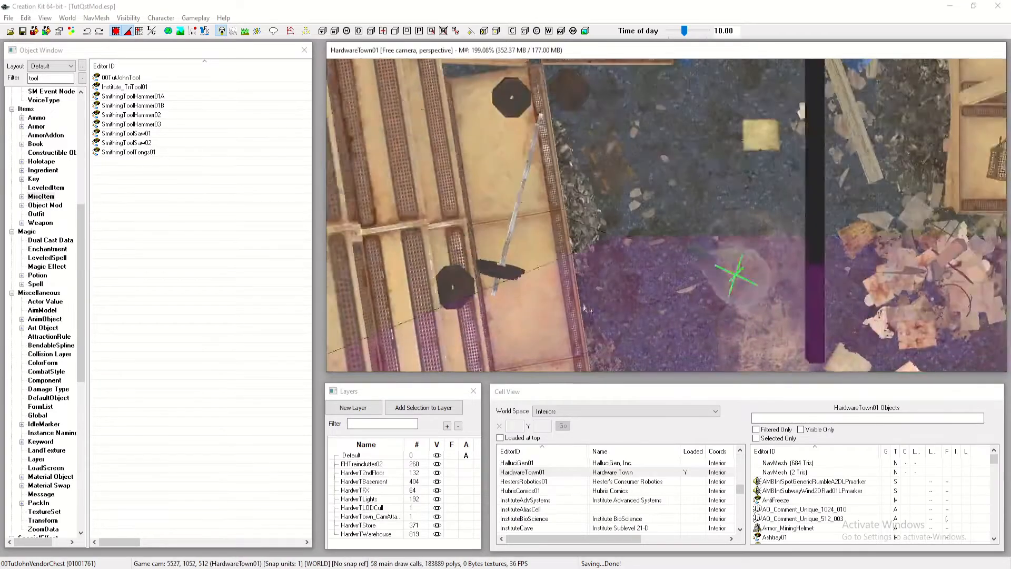
shift+middle_drag(666, 216, 626, 256)
scroll(577, 239, up, 3)
scroll(588, 229, up, 4)
scroll(588, 236, down, 3)
scroll(632, 254, up, 5)
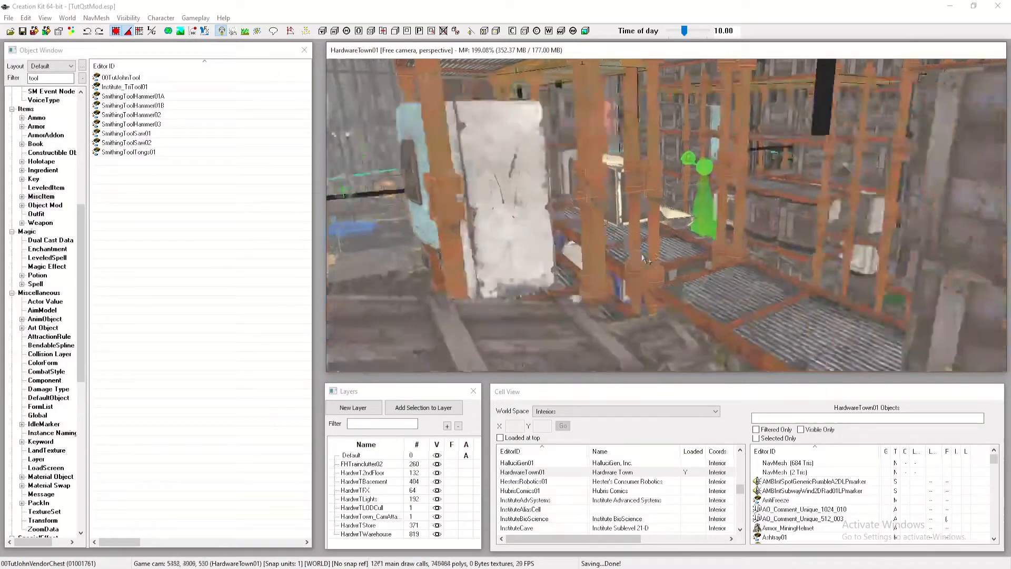
mouse_move(712, 256)
shift+middle_down()
mouse_move(774, 244)
mouse_move(737, 260)
shift+middle_up()
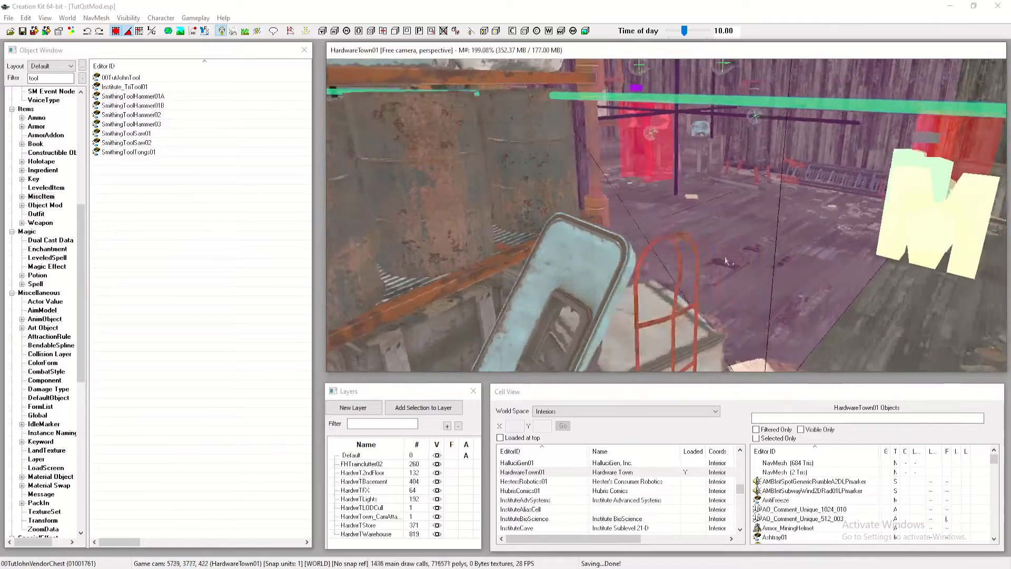
scroll(701, 263, up, 5)
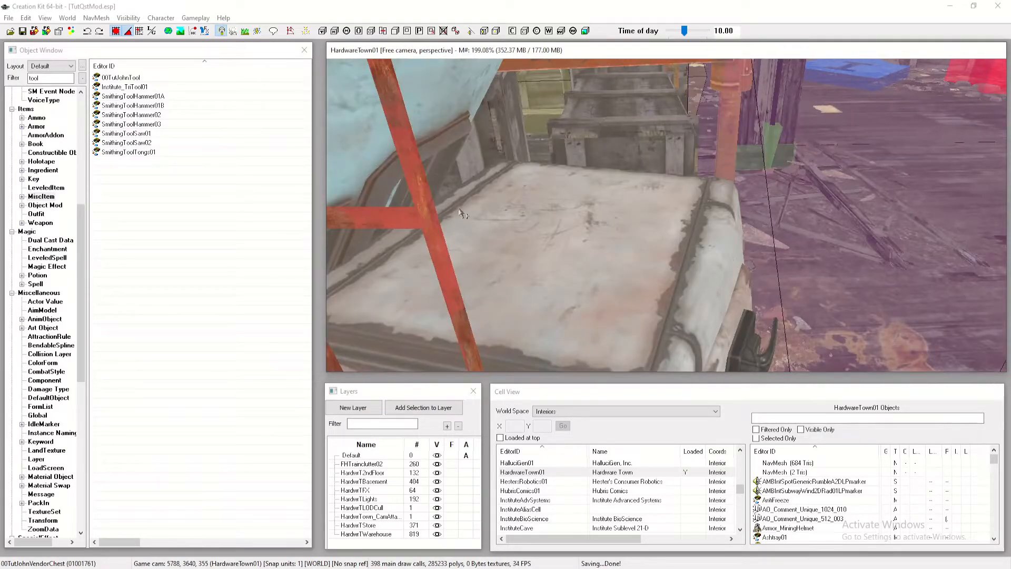
drag(154, 79, 176, 87)
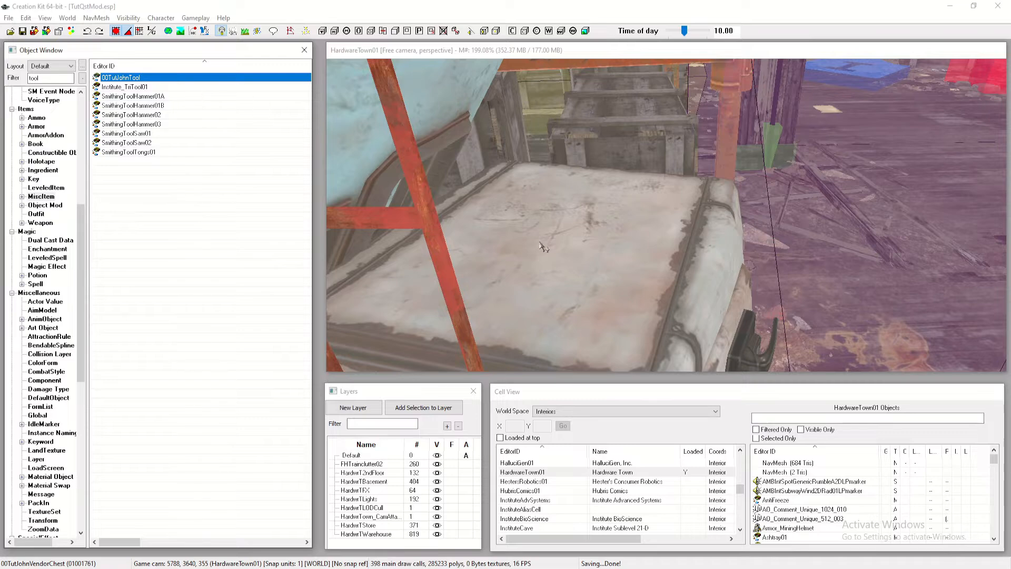
drag(543, 246, 556, 195)
drag(591, 240, 587, 237)
right_drag(586, 237, 611, 237)
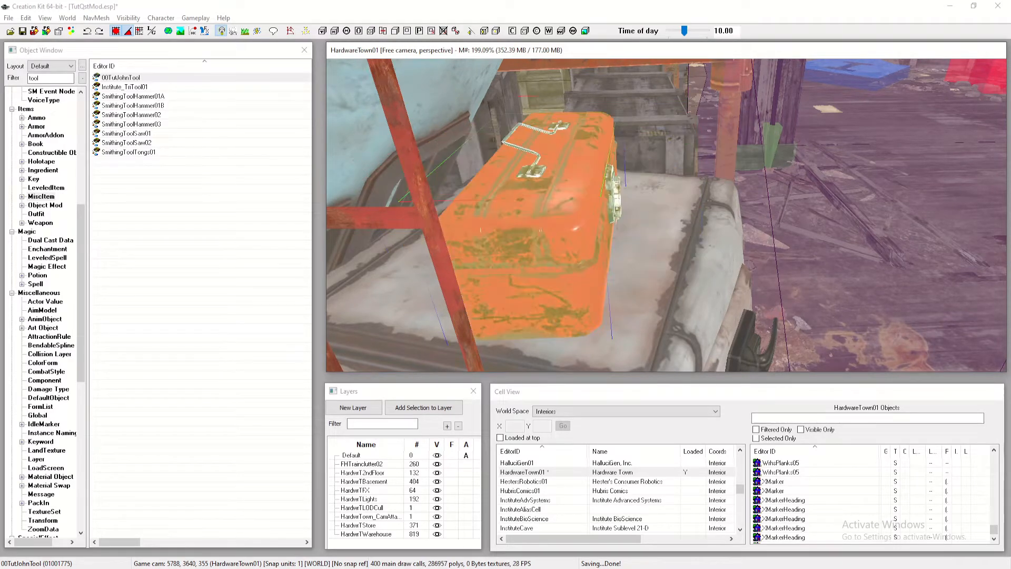
Add the script defaultrefonactivate to the placed toolbox reference, filtering the script list by "ref"
double_click(568, 223)
click(571, 244)
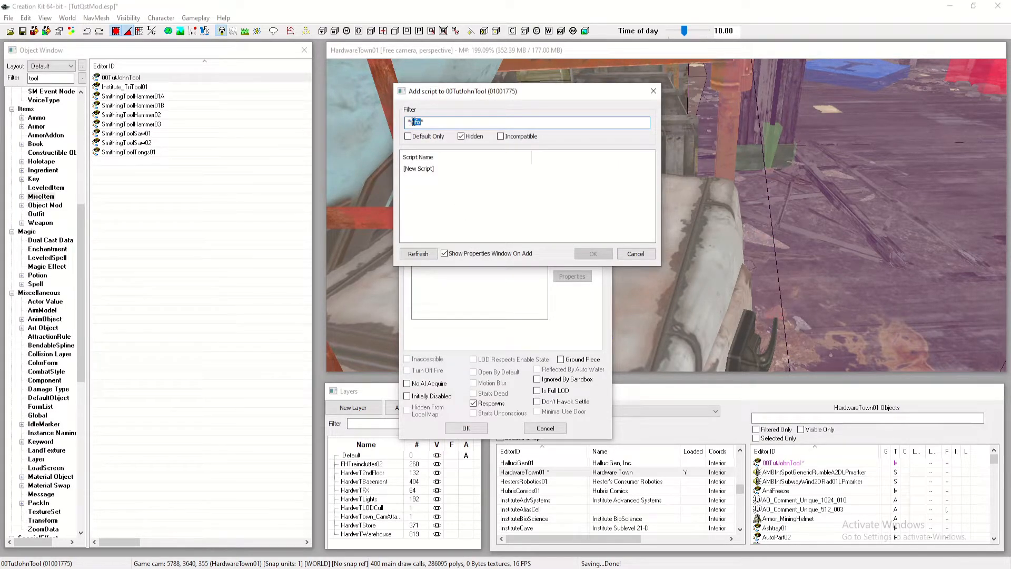
key(BackSpace)
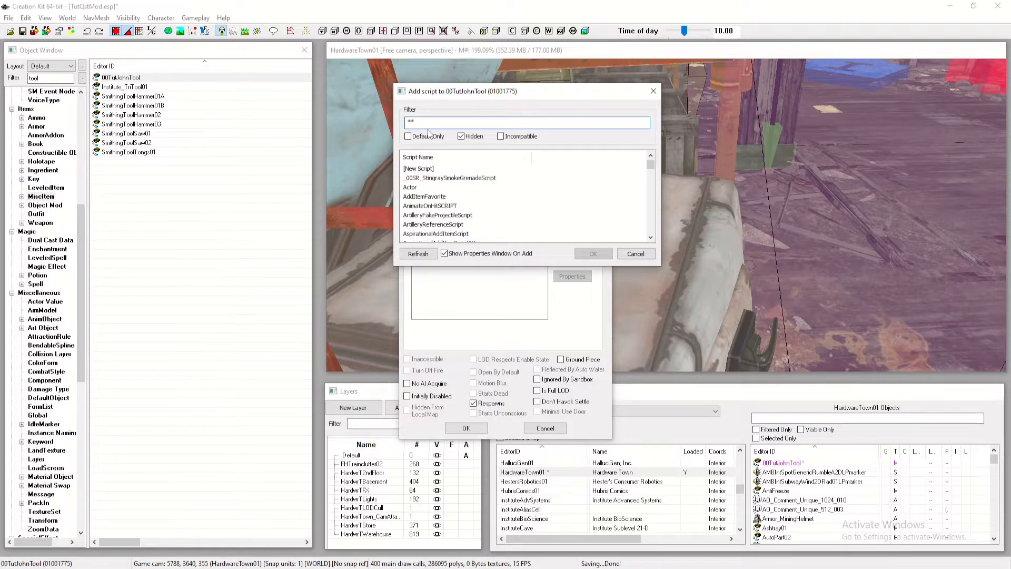
text(ref)
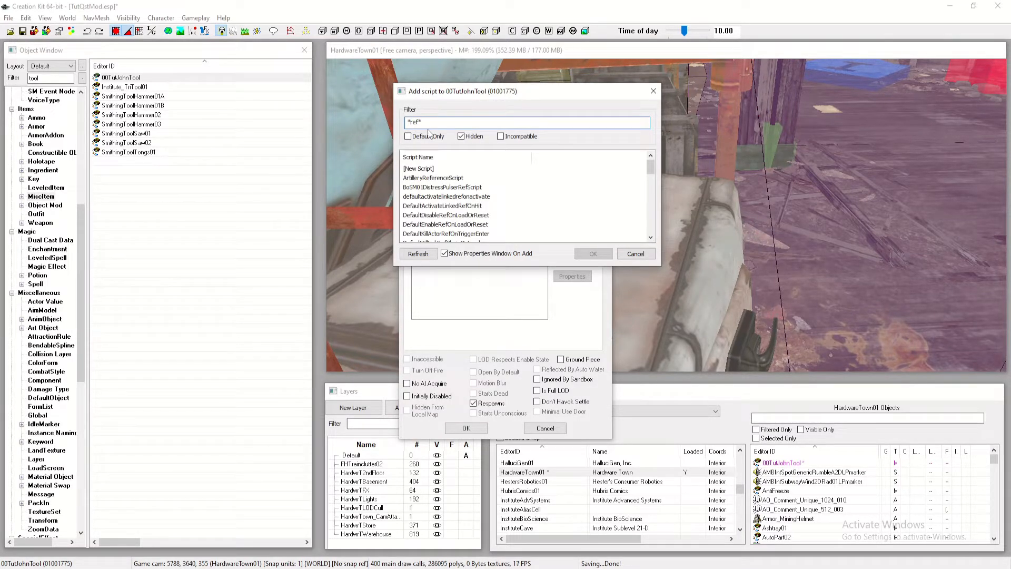
scroll(463, 195, down, 3)
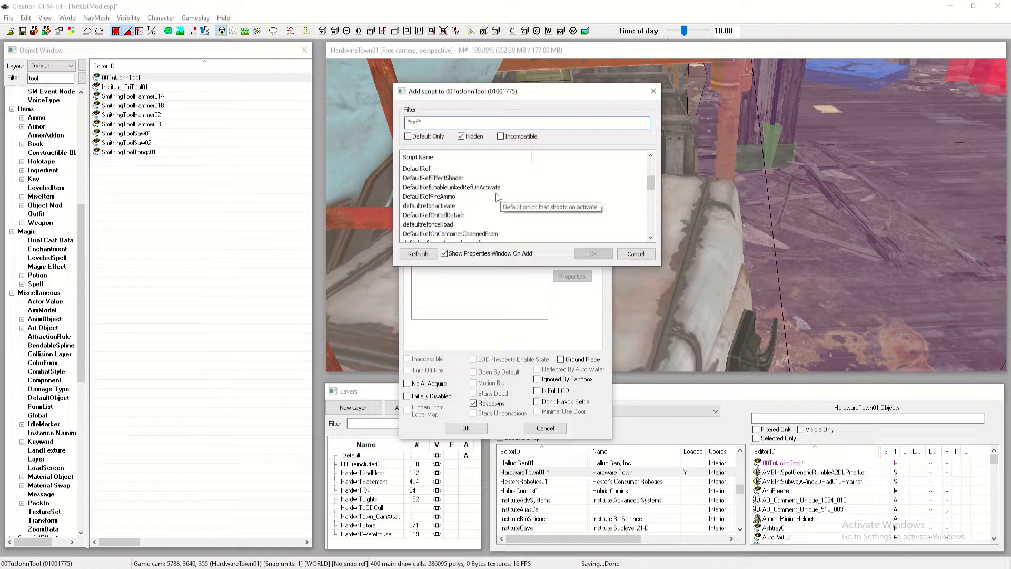
double_click(456, 206)
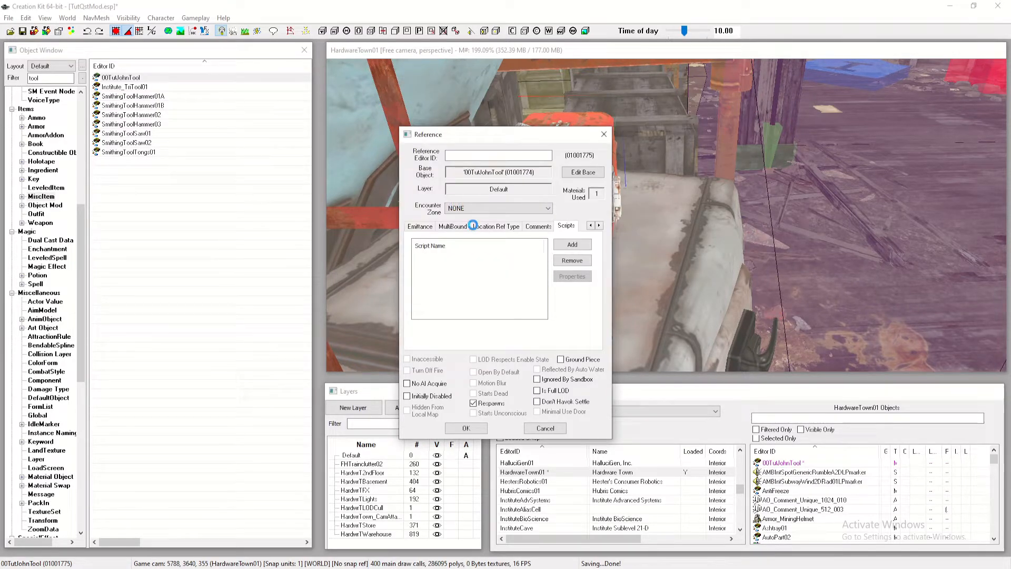
Set the script's myQuest property to the quest 00TutJohnQst2
click(403, 129)
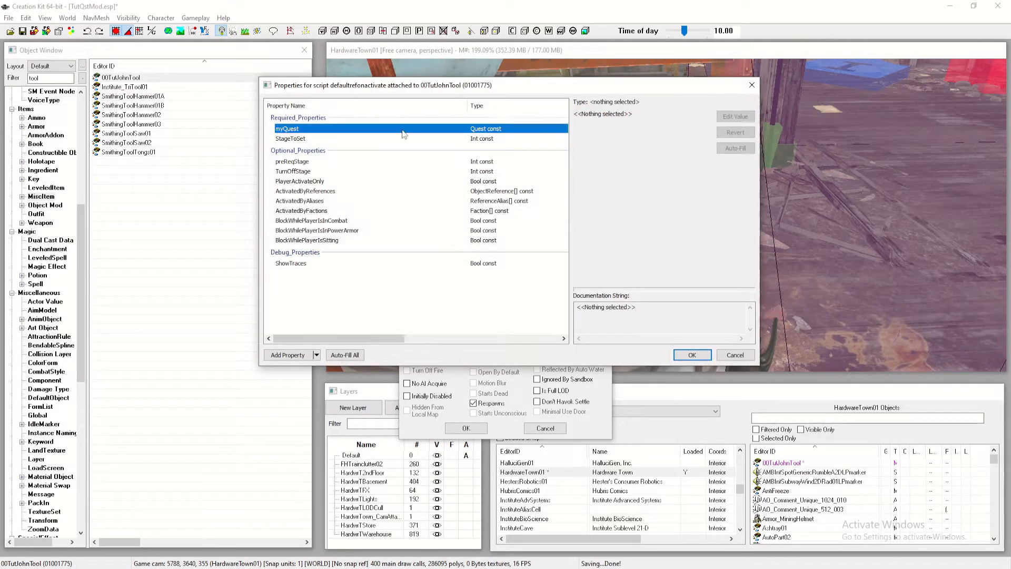
double_click(544, 129)
click(614, 132)
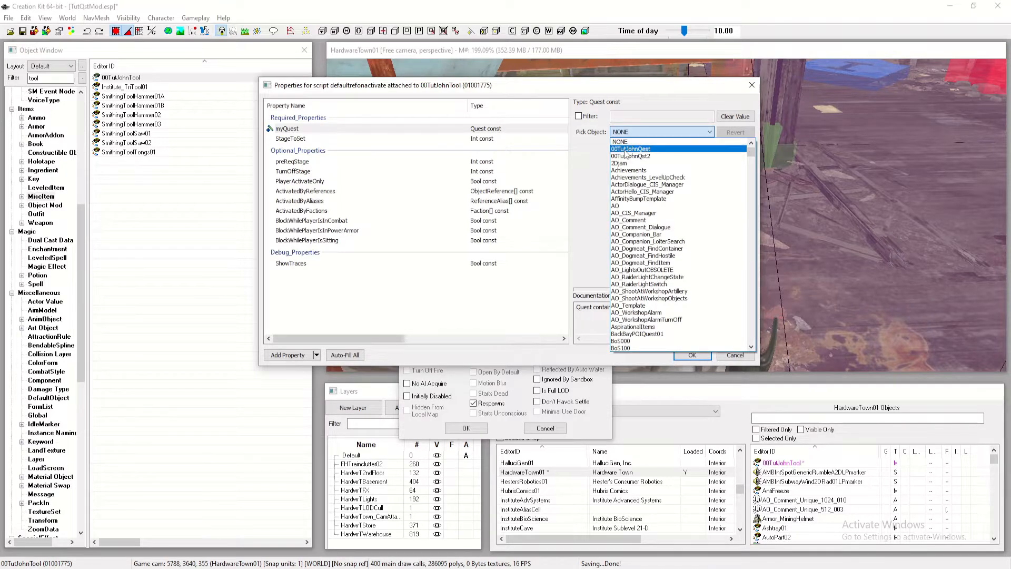
click(627, 156)
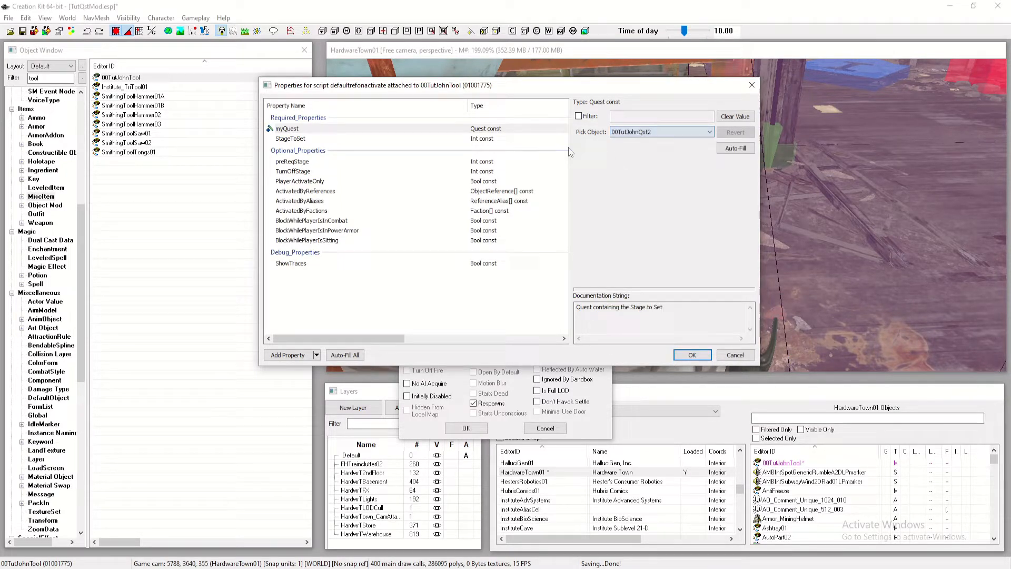
Set the script's StageToSet property to 20 and accept the script properties and the toolbox reference
double_click(521, 139)
text(20)
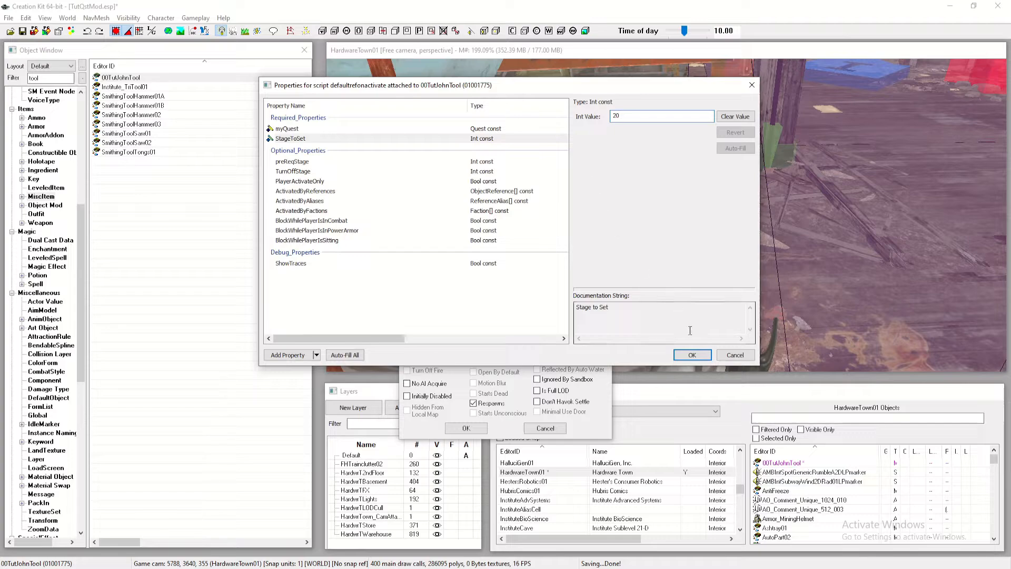
click(692, 356)
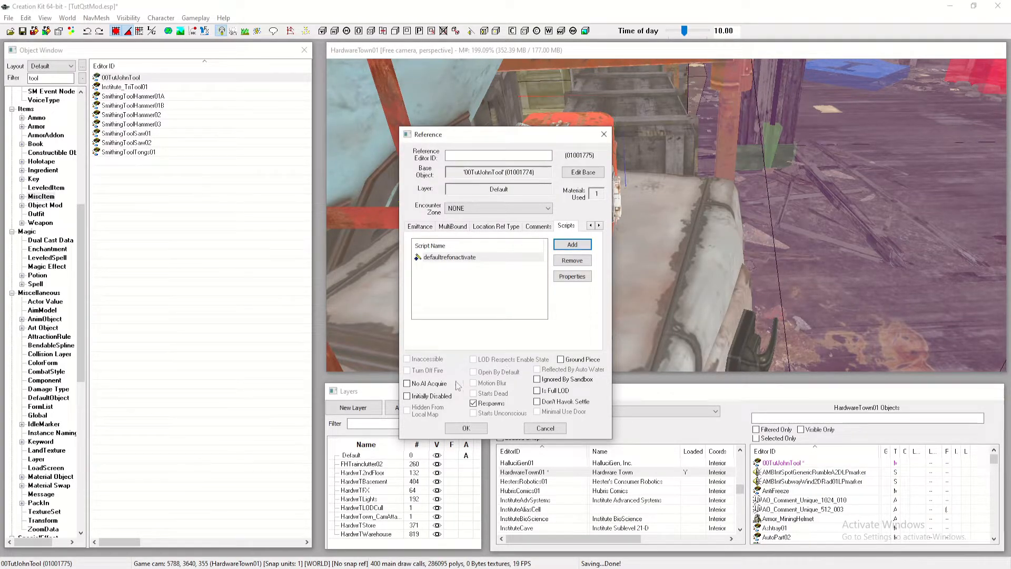
click(462, 428)
Open the quest 00TutJohnQst2 from the unfiltered quest list and create a new reference alias named Tools
scroll(39, 289, up, 8)
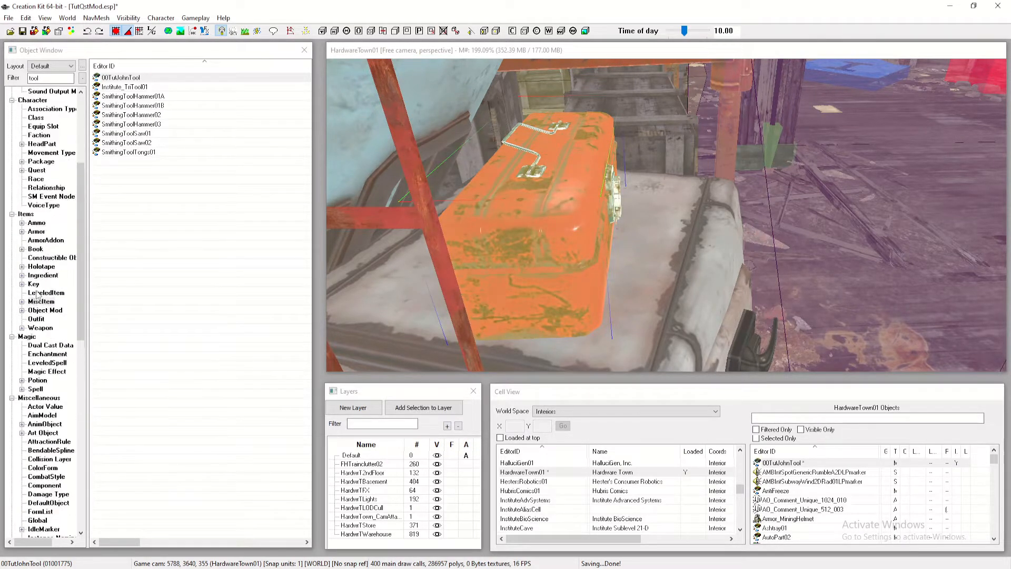
click(38, 275)
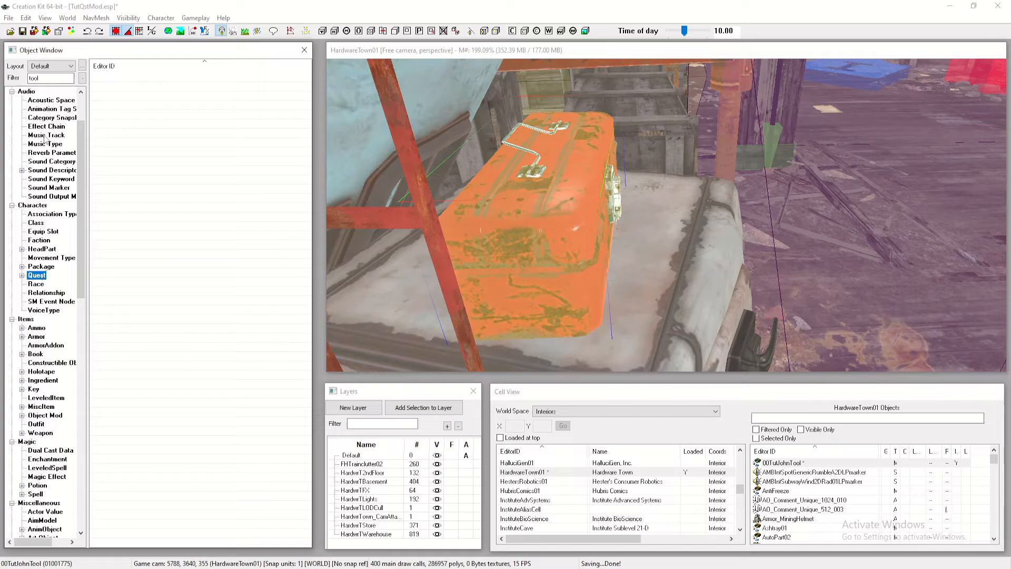
double_click(48, 79)
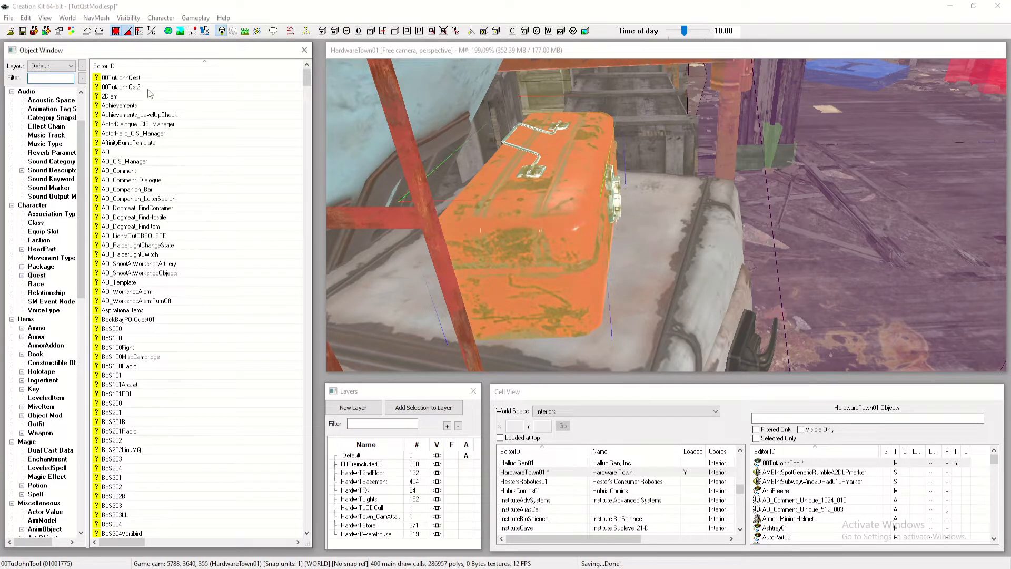
double_click(148, 87)
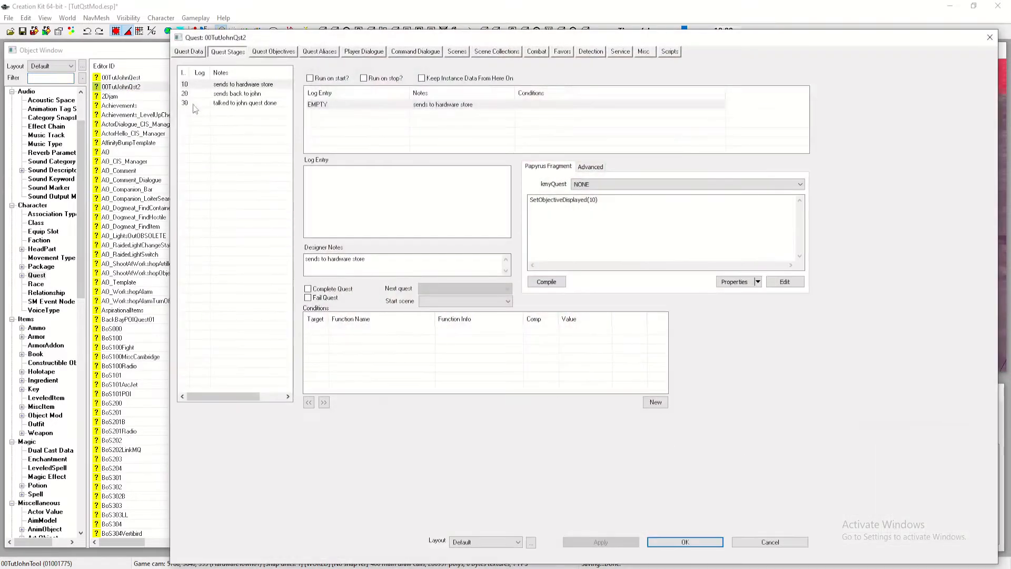
click(310, 53)
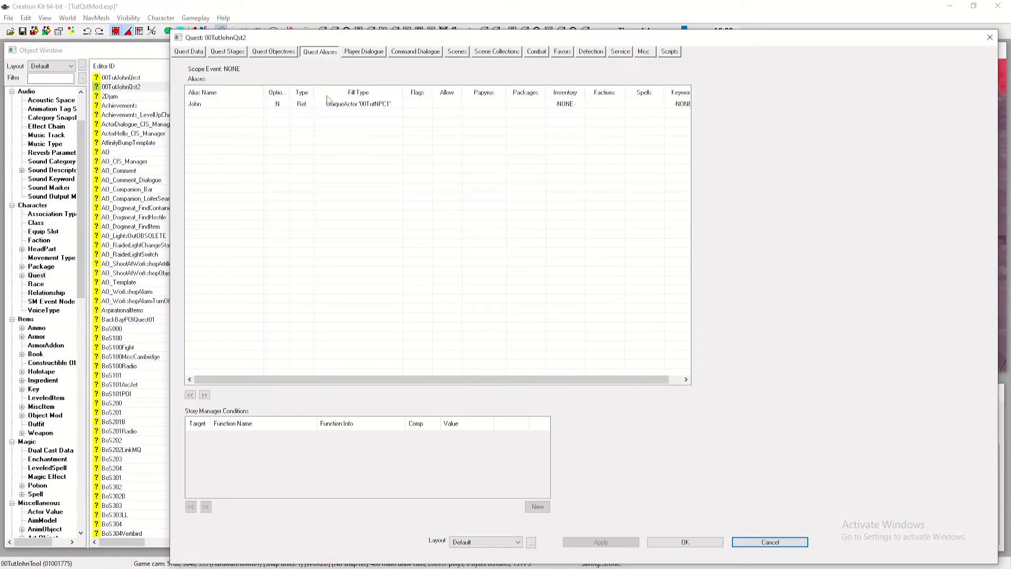
right_click(317, 124)
click(348, 130)
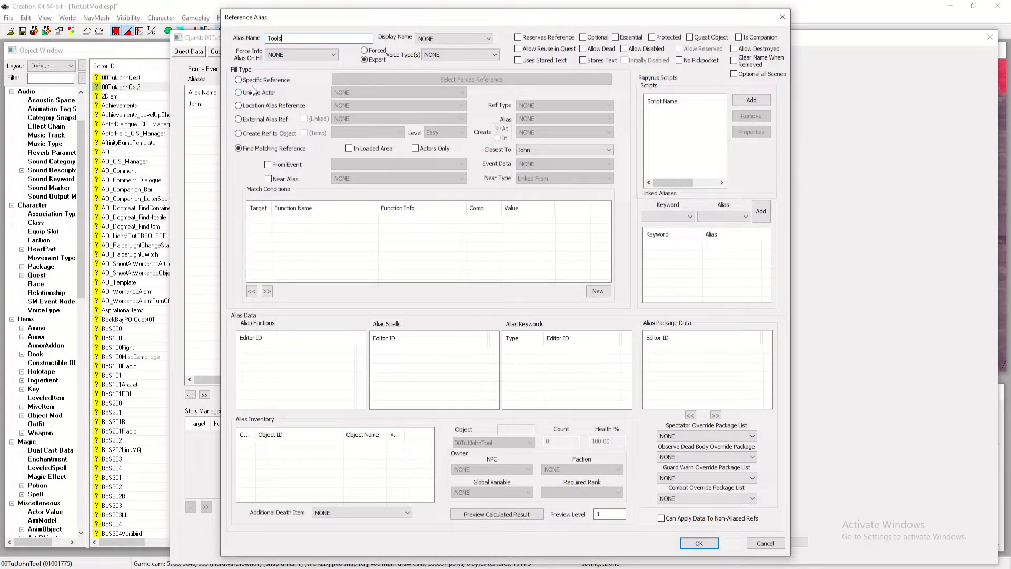
Fill the Tools alias with the specific placed 00TutJohnTool reference, declining the recommended fill type change, and accept the alias
click(258, 80)
click(338, 79)
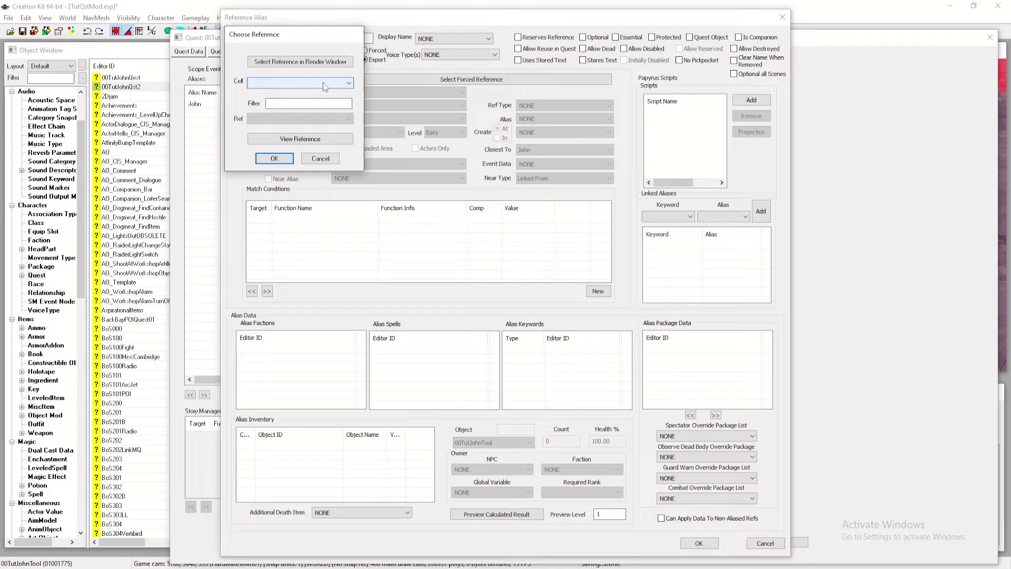
click(298, 65)
double_click(513, 181)
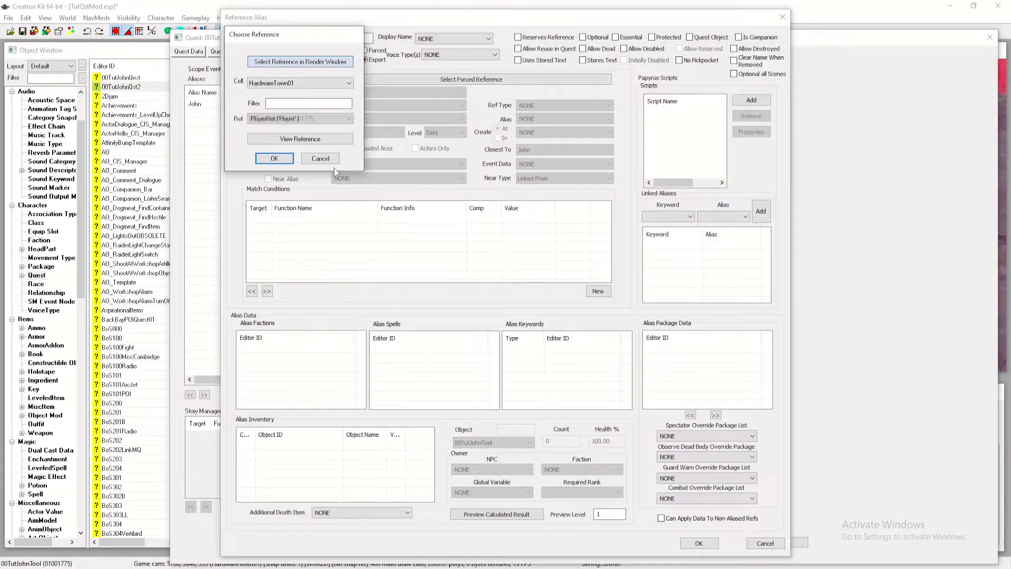
click(275, 159)
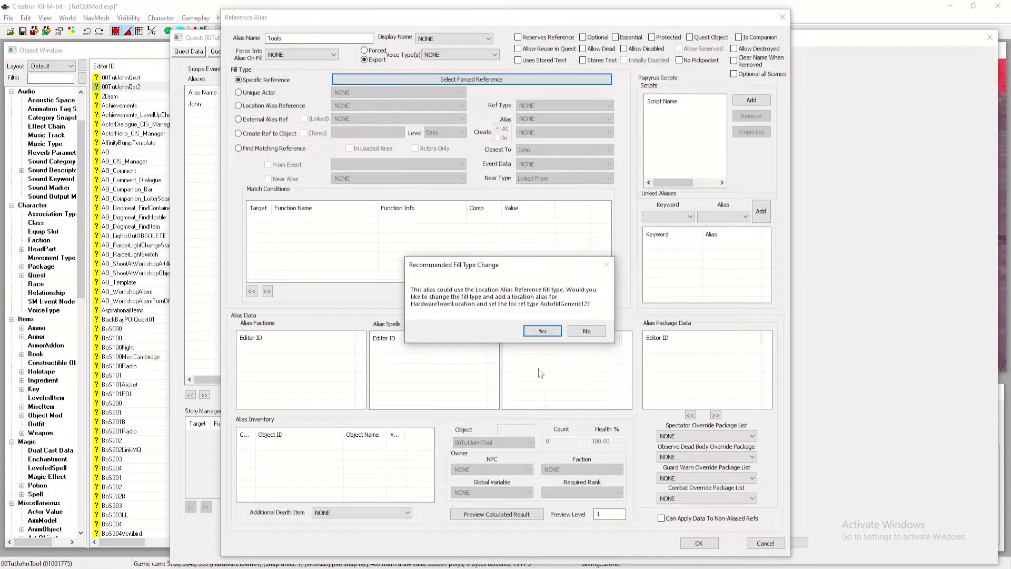
click(582, 337)
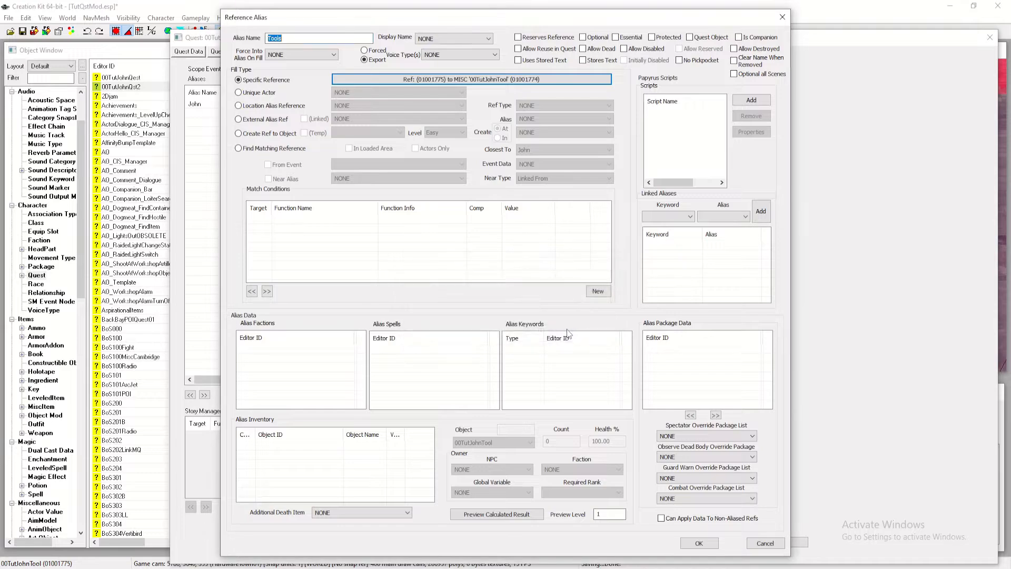
click(700, 542)
Add a target to quest objective 10, "Get John's Tools", and set its target alias to Tools
click(279, 53)
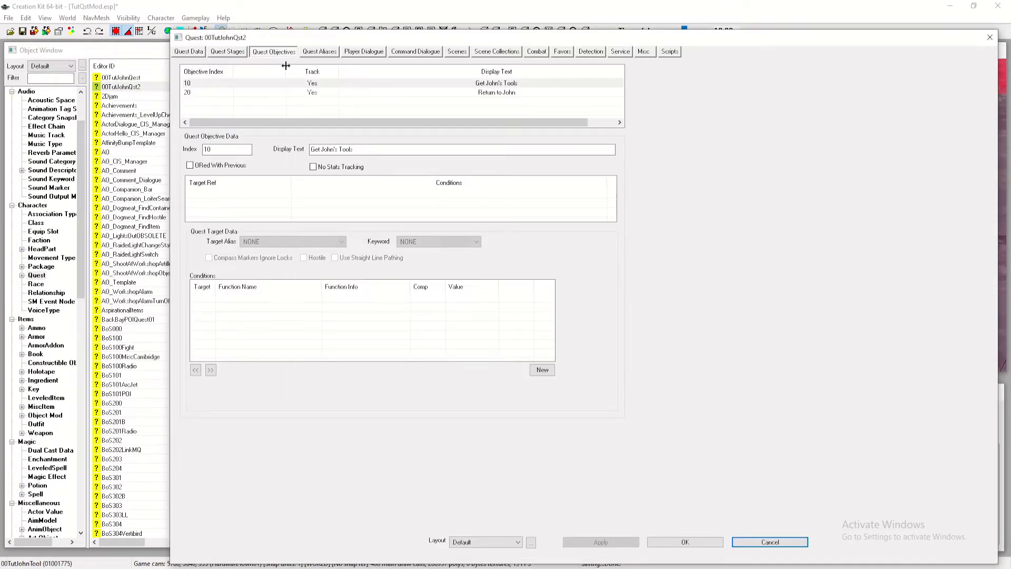
right_click(260, 205)
click(276, 206)
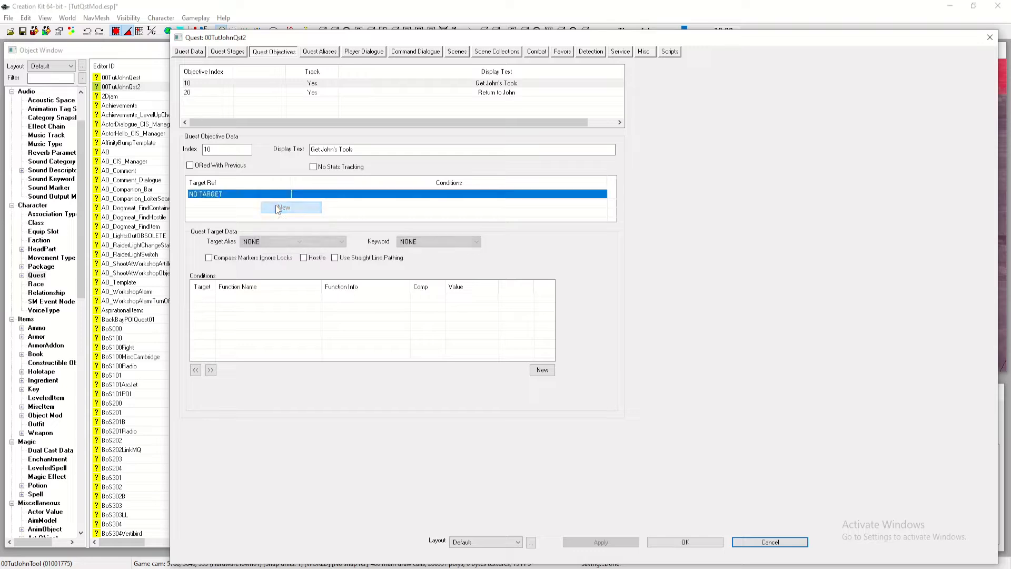
click(315, 242)
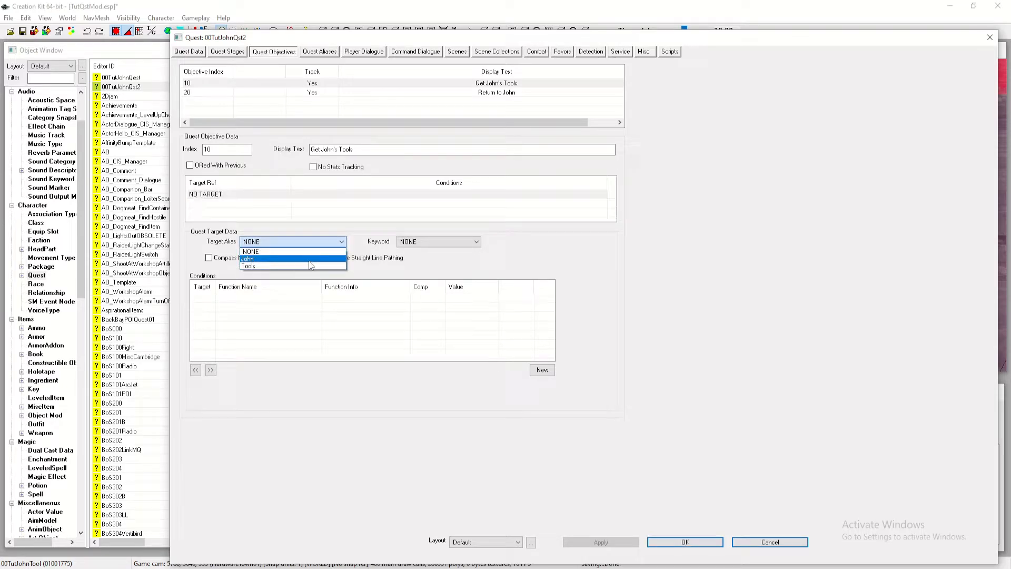
click(311, 263)
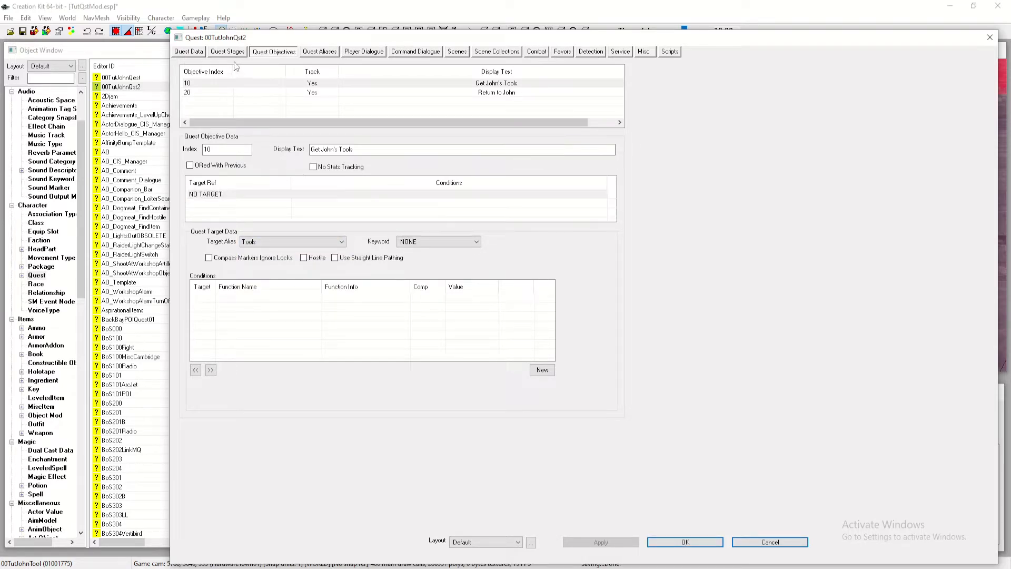
Add a property of type ObjectReference named Tools to the script of the quest's stage fragments
click(228, 51)
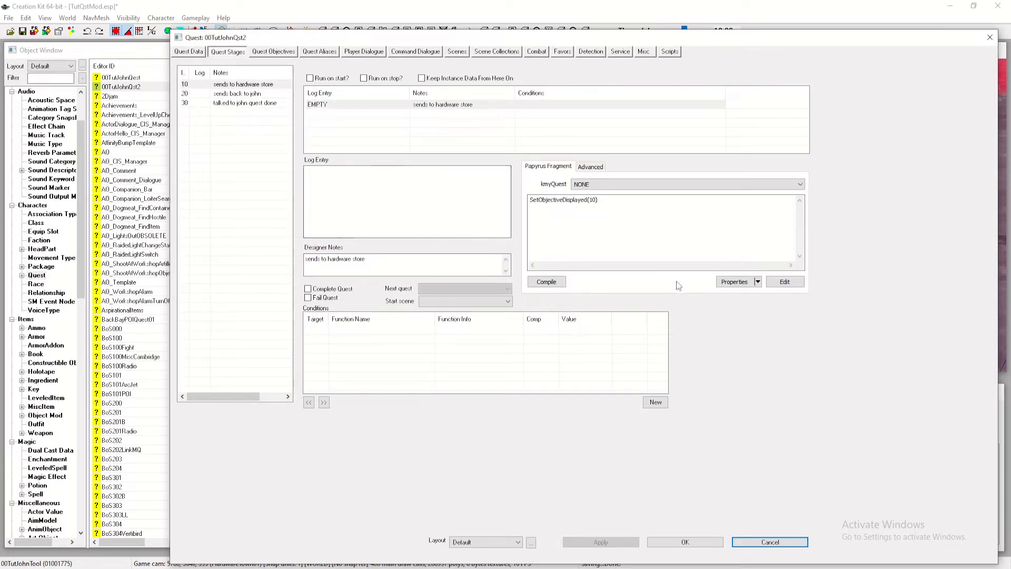
click(734, 281)
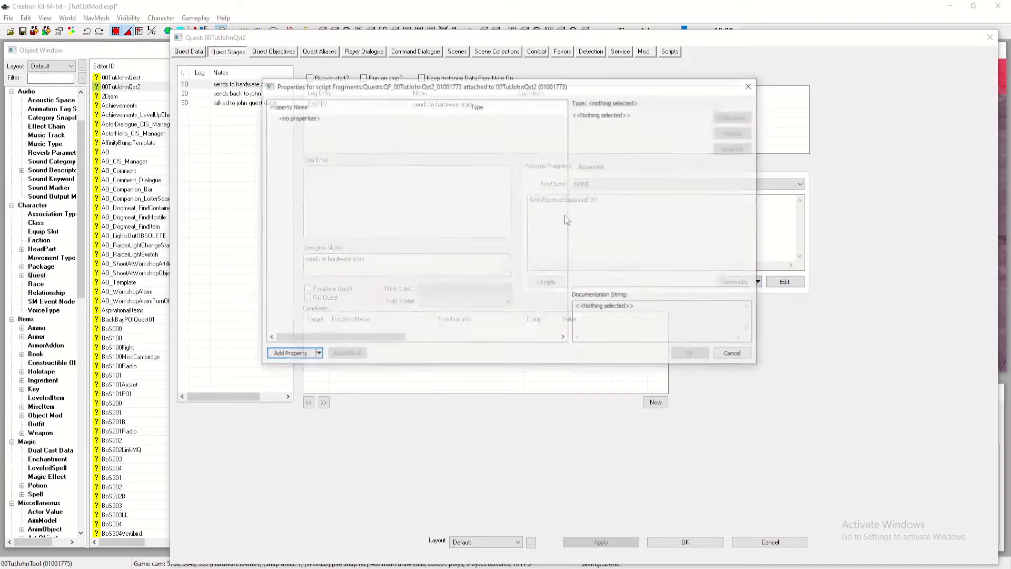
click(314, 354)
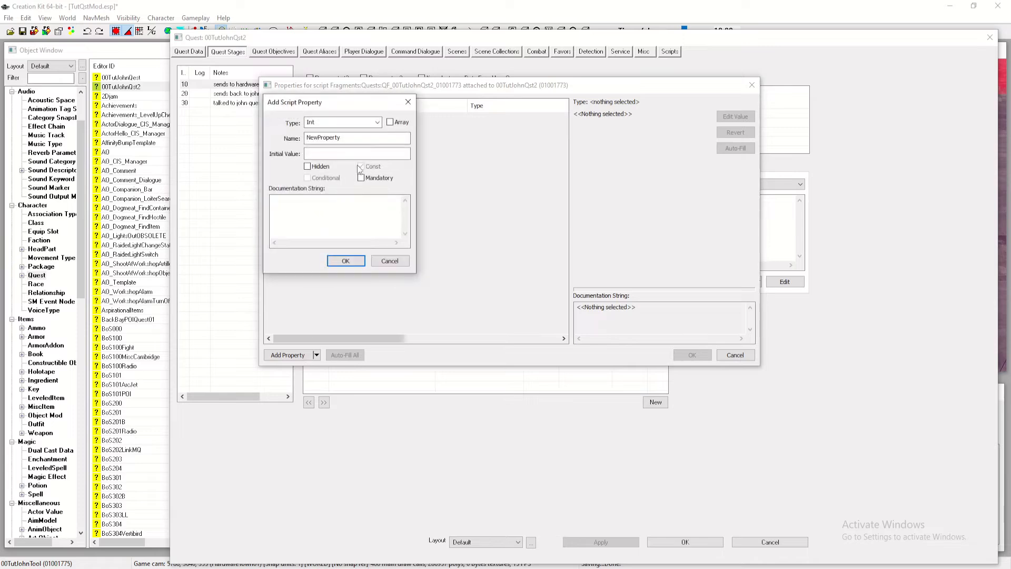
click(377, 122)
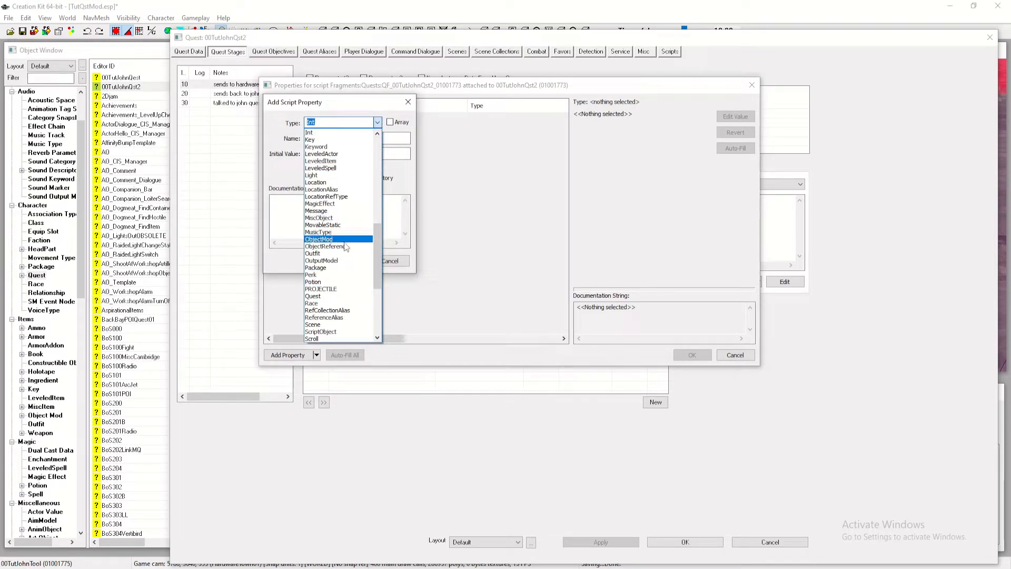
click(345, 246)
key(Tab)
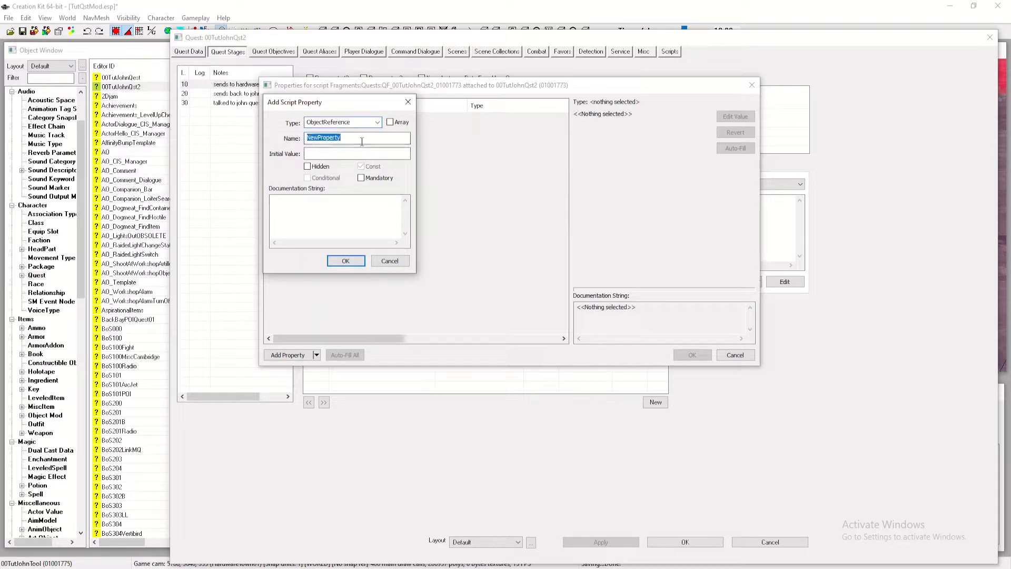
text(Tools)
key(Return)
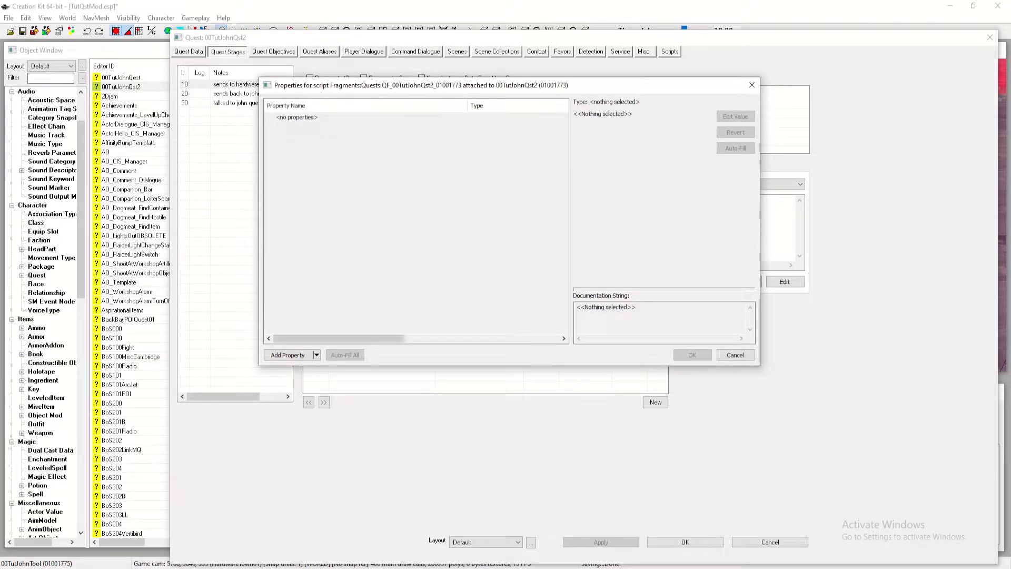
Assign the placed 00TutJohnTool reference in HardwareTown01 to the Tools property by picking it in the render window
click(380, 117)
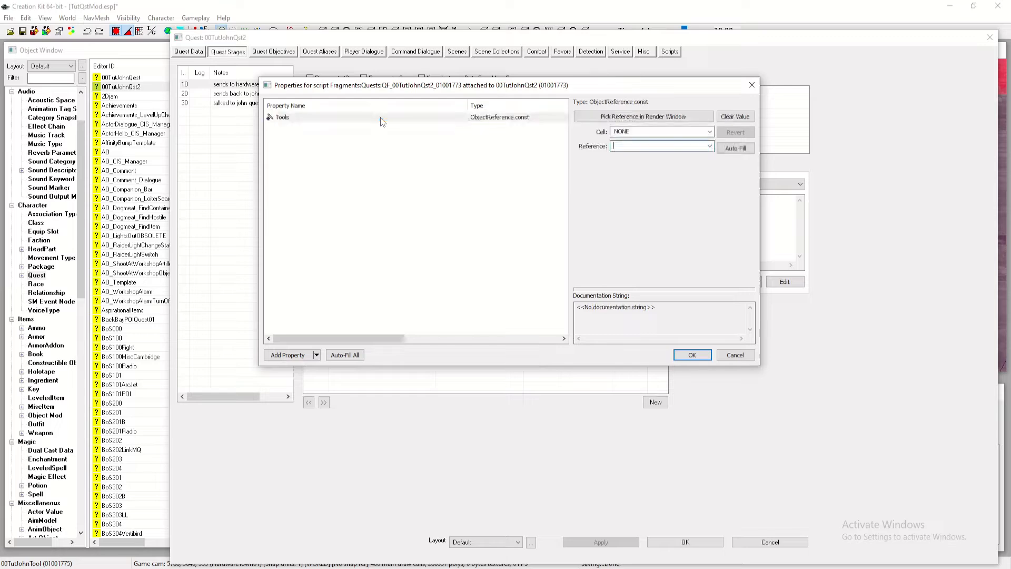
click(591, 117)
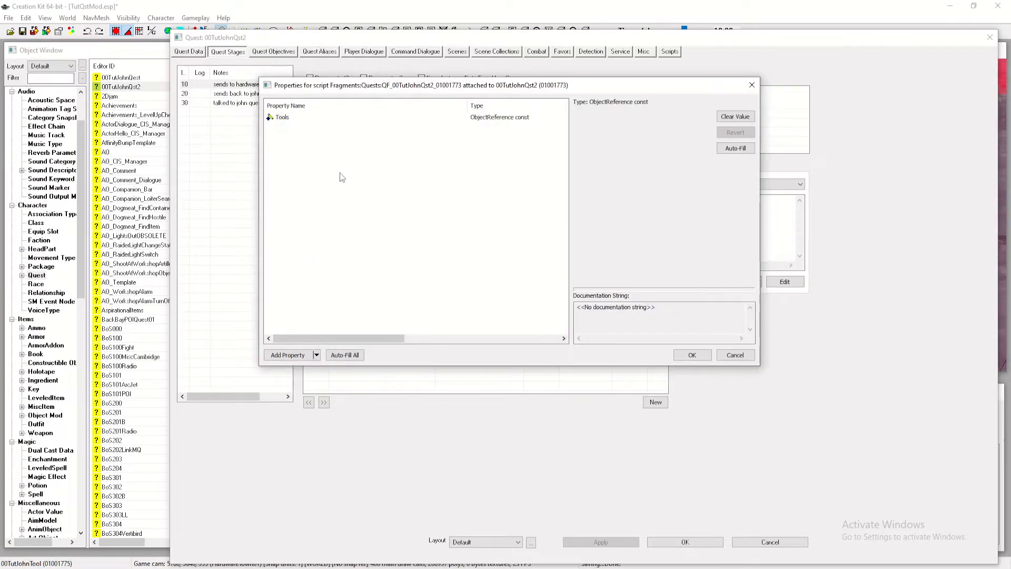
click(508, 118)
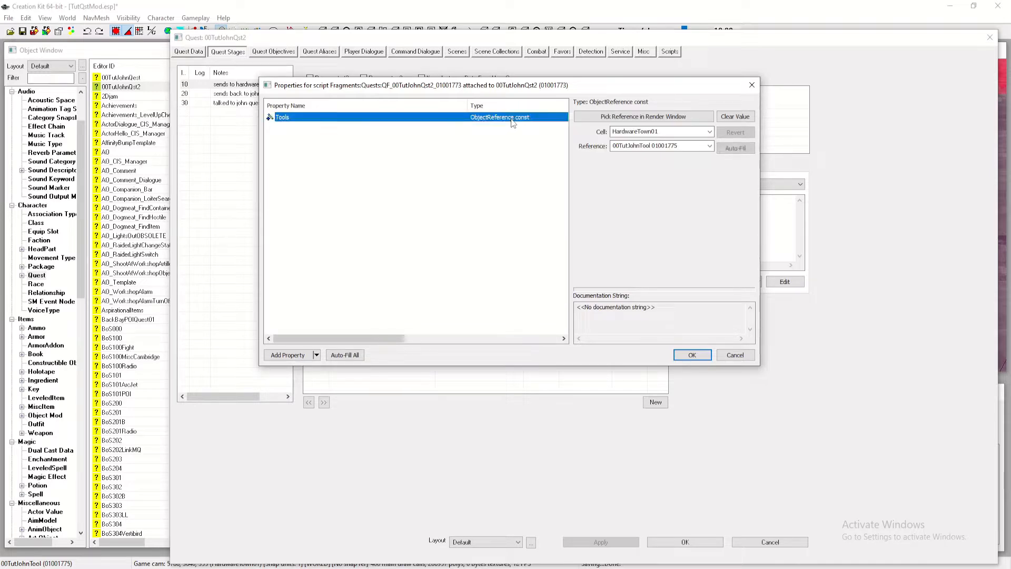
Add a second script property of type MiscObject named ToolItem
click(287, 355)
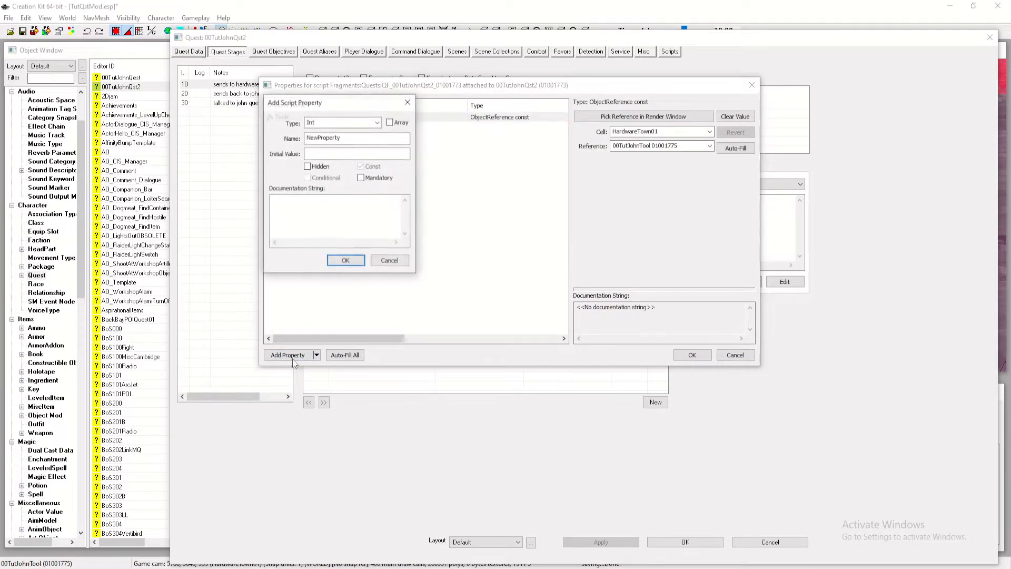
double_click(371, 139)
text(ToolItem)
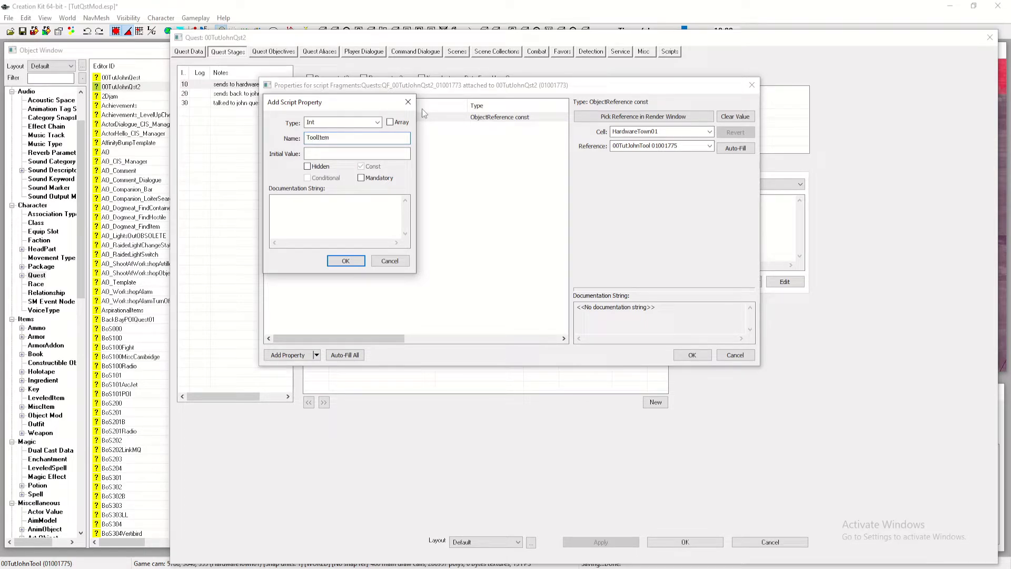
click(377, 122)
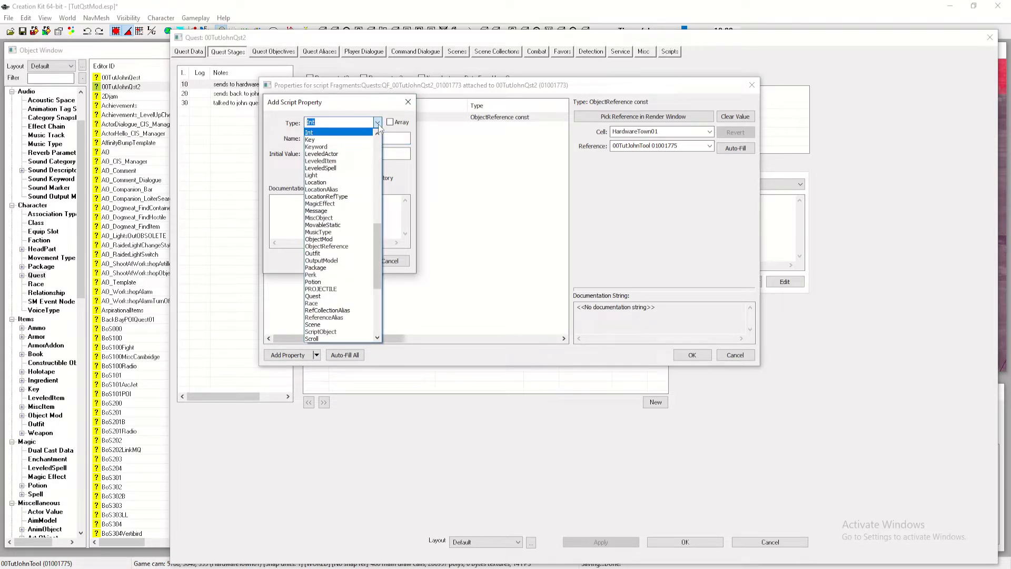
click(354, 218)
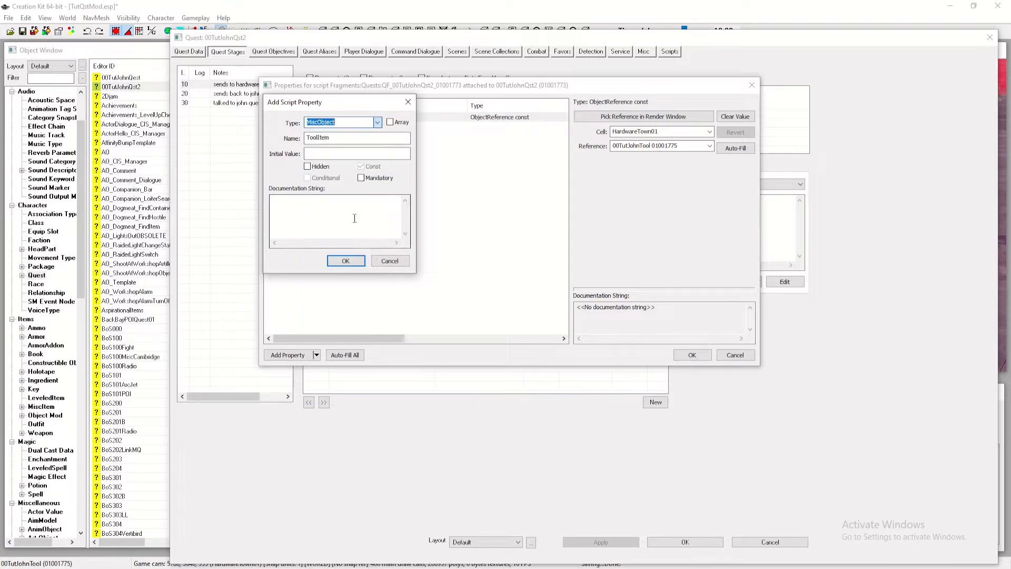
click(359, 260)
Set the ToolItem property to the object 00TutJohnTool and accept the script properties
click(492, 128)
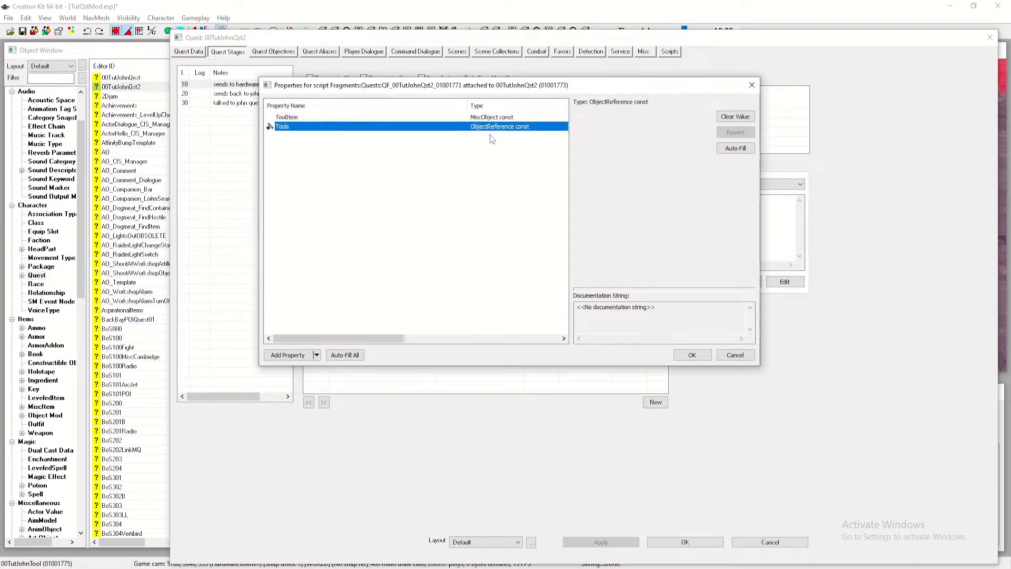
click(505, 117)
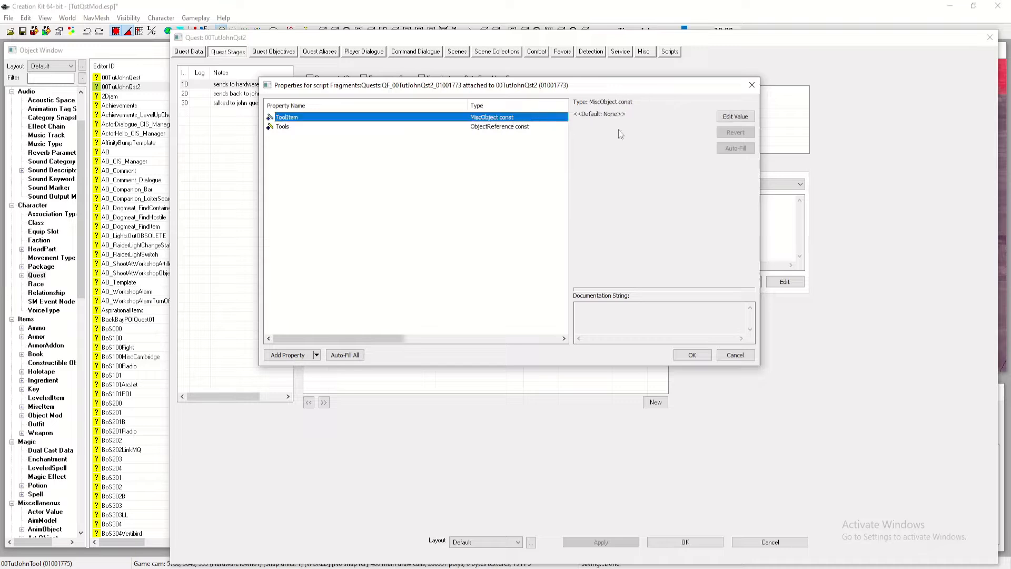
click(626, 132)
click(627, 131)
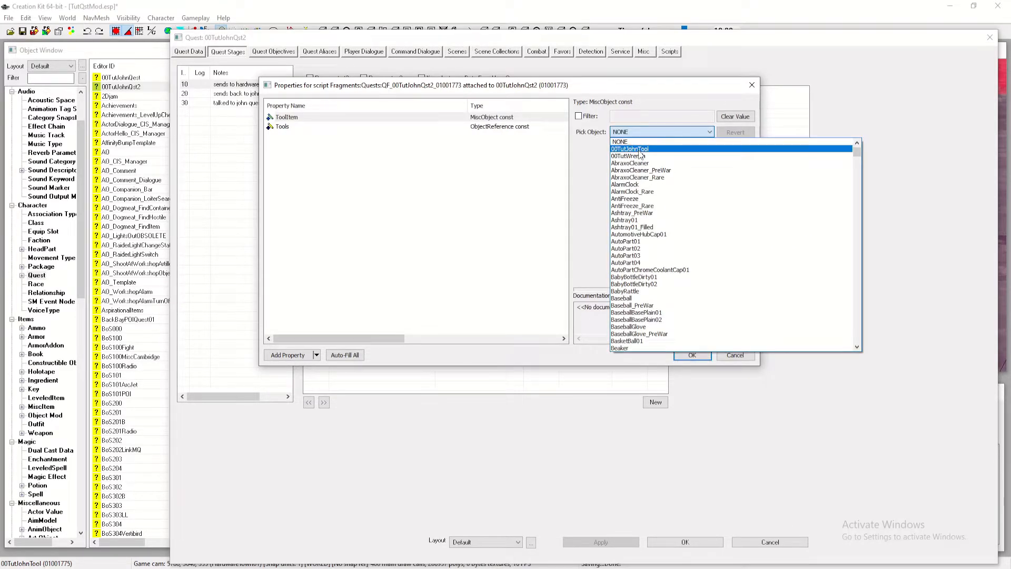
click(635, 149)
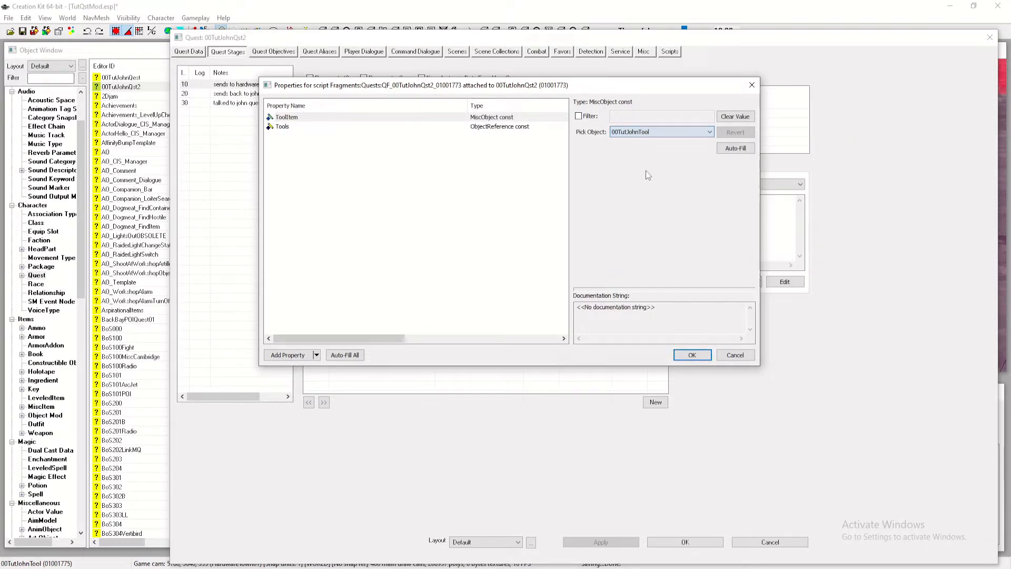
click(692, 355)
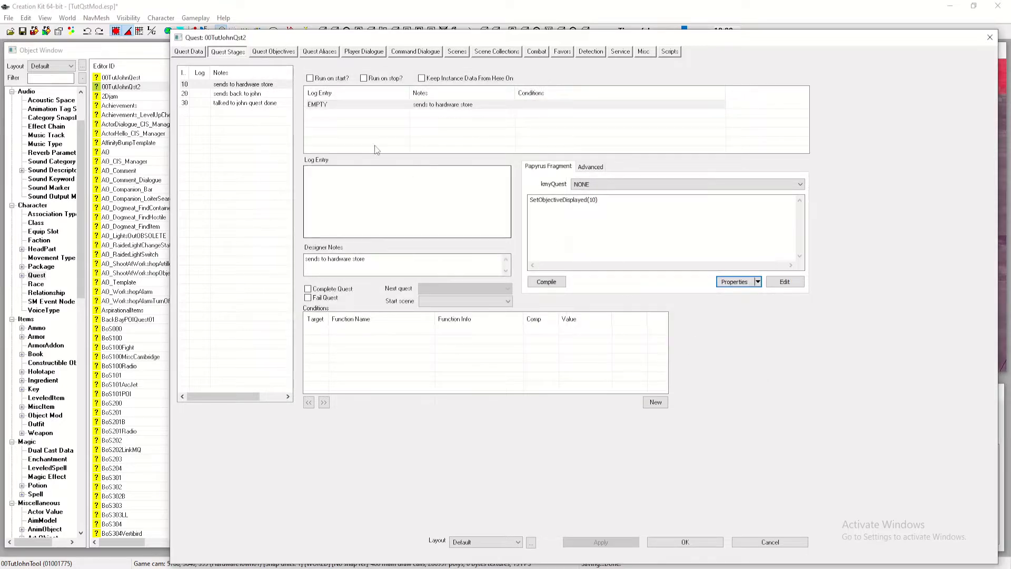
Add the line Game.GetPlayer().RemoveItem(ToolItem) to the stage 30 fragment, following the syntax example on the AddItem wiki page
click(275, 103)
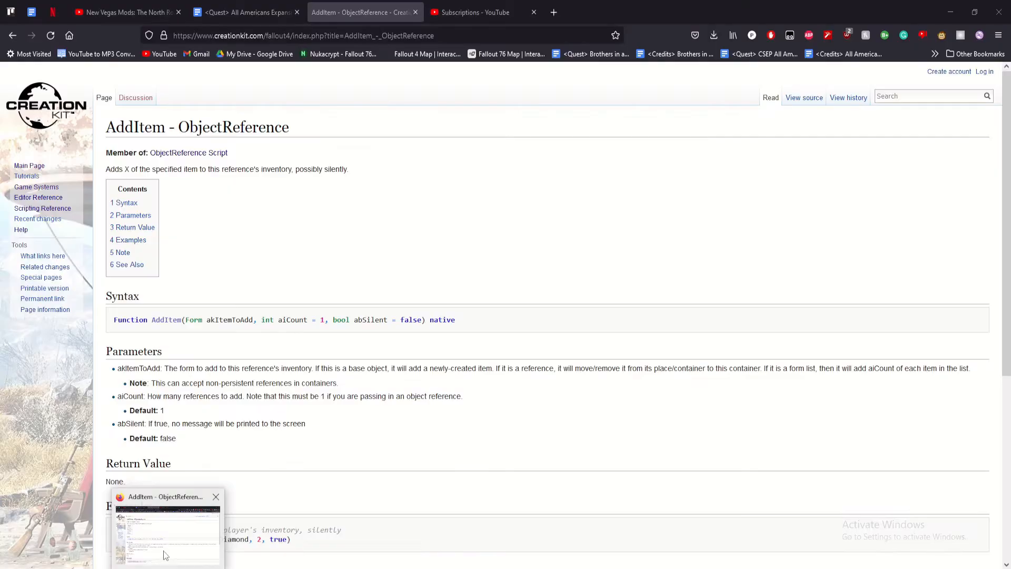
click(164, 553)
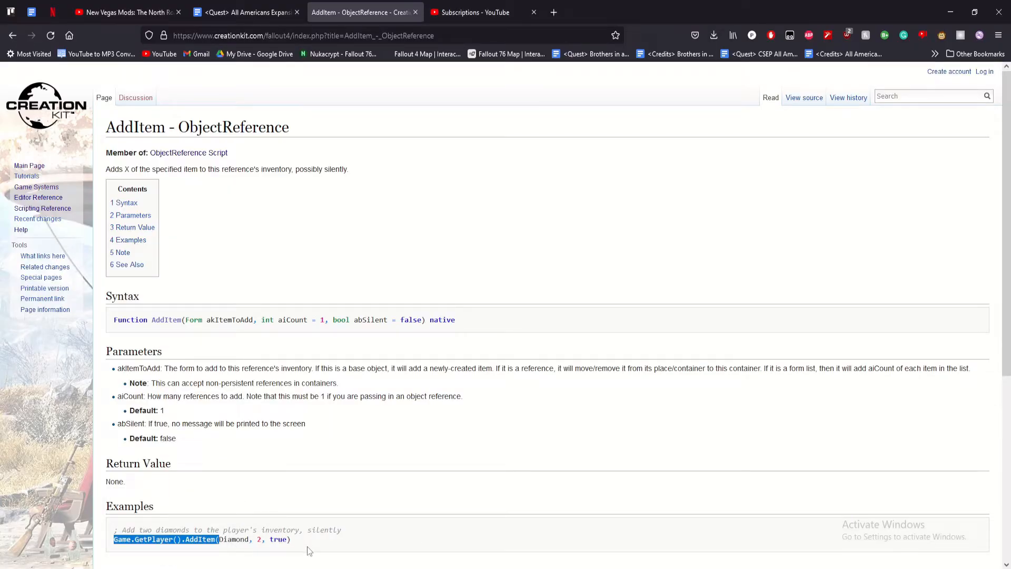
key(alt+Tab)
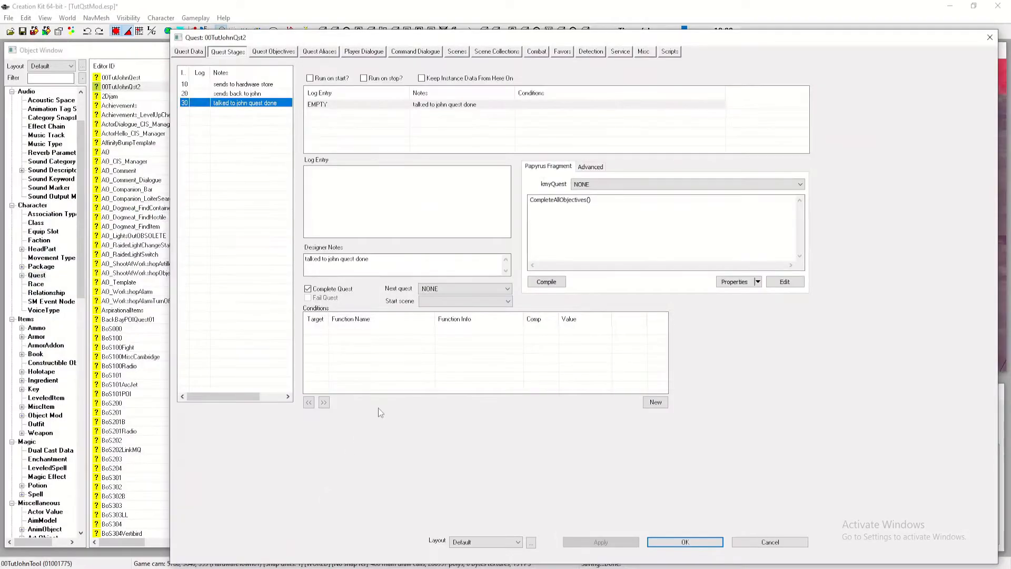
click(589, 240)
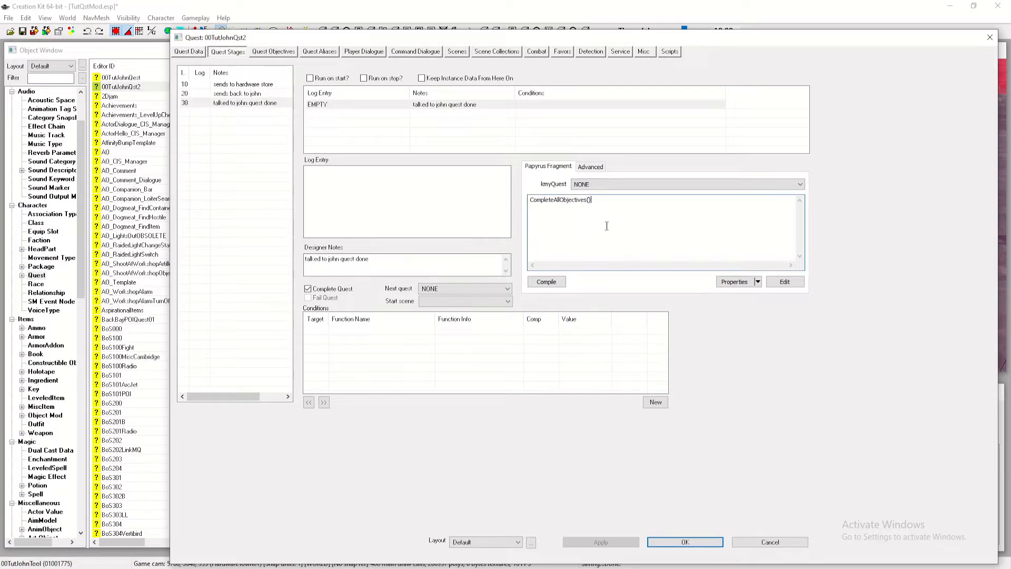
key(Return)
text(Game.GetPlayer().AddItem()
text(R)
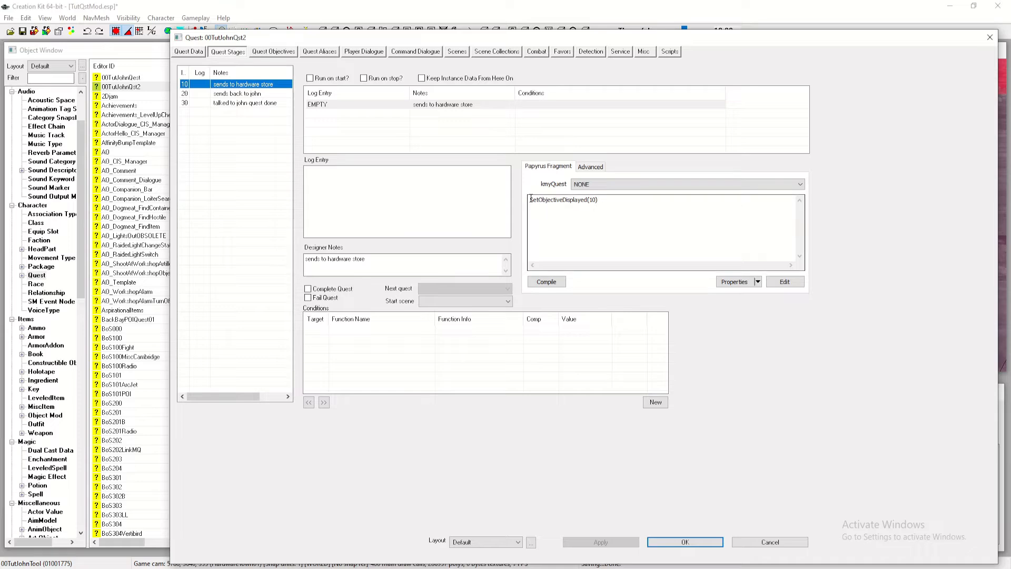
Insert Tool.Enable() above SetObjectiveDisplayed(10) in the stage 10 fragment and read through the compile results
click(531, 199)
key(Return)
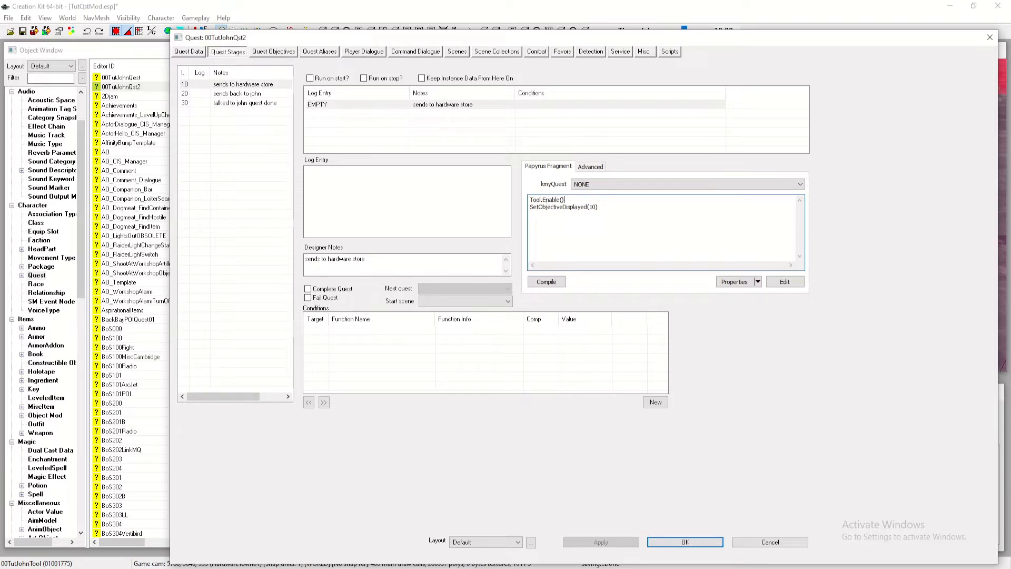
click(332, 52)
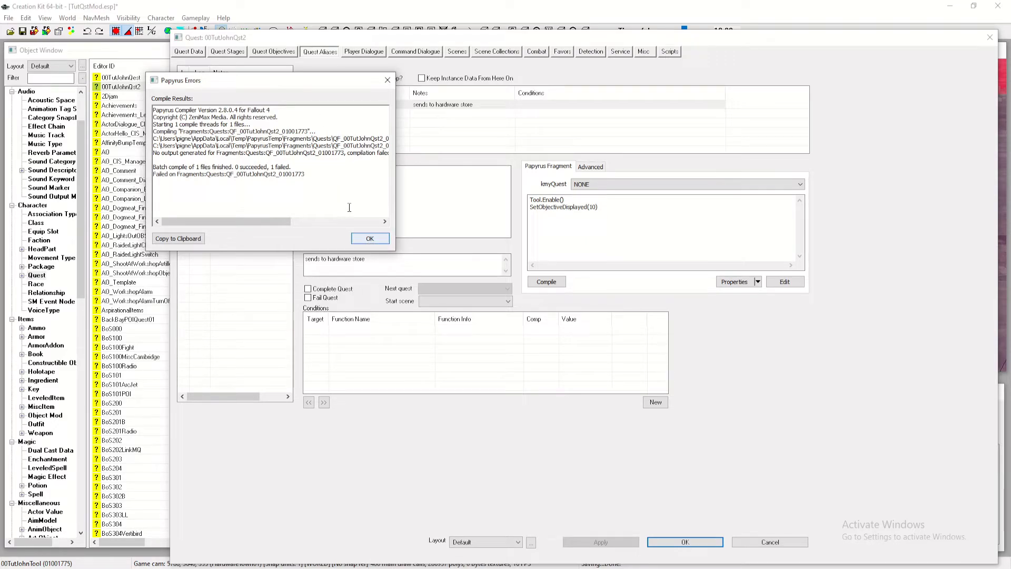
drag(290, 221, 368, 226)
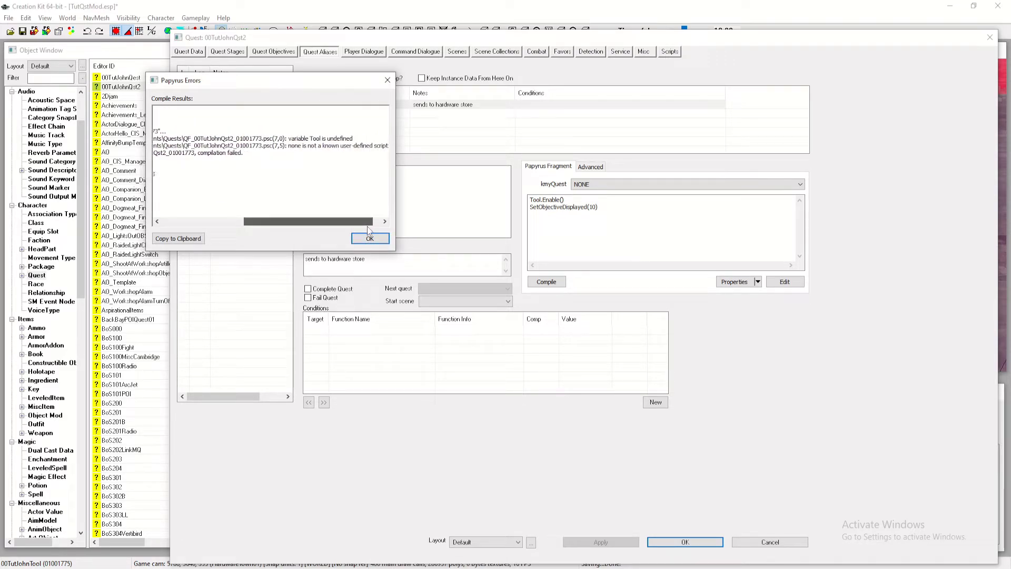
click(370, 238)
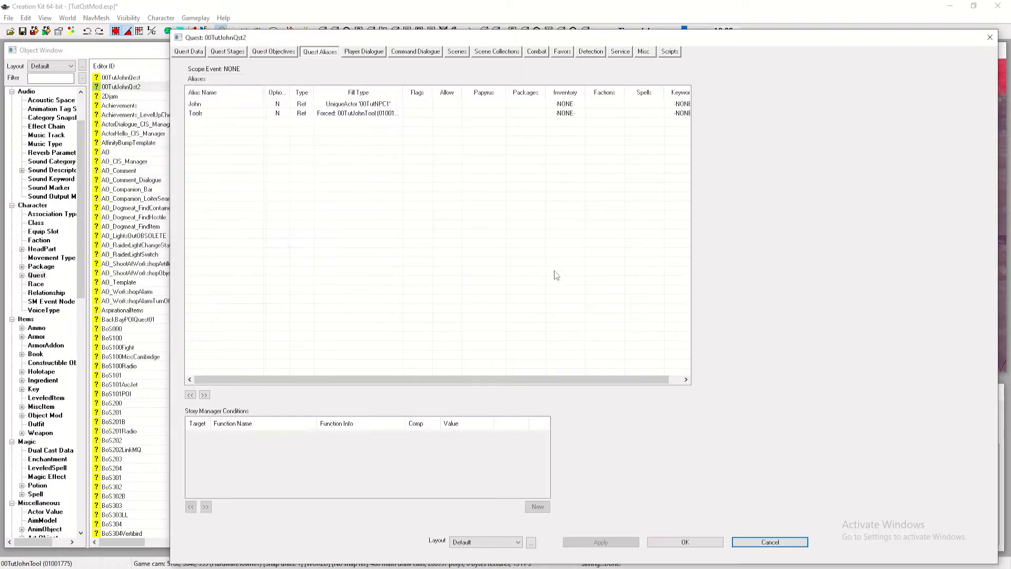
Enable the Allow Disabled option for the quest's Tools alias and accept the alias
double_click(363, 114)
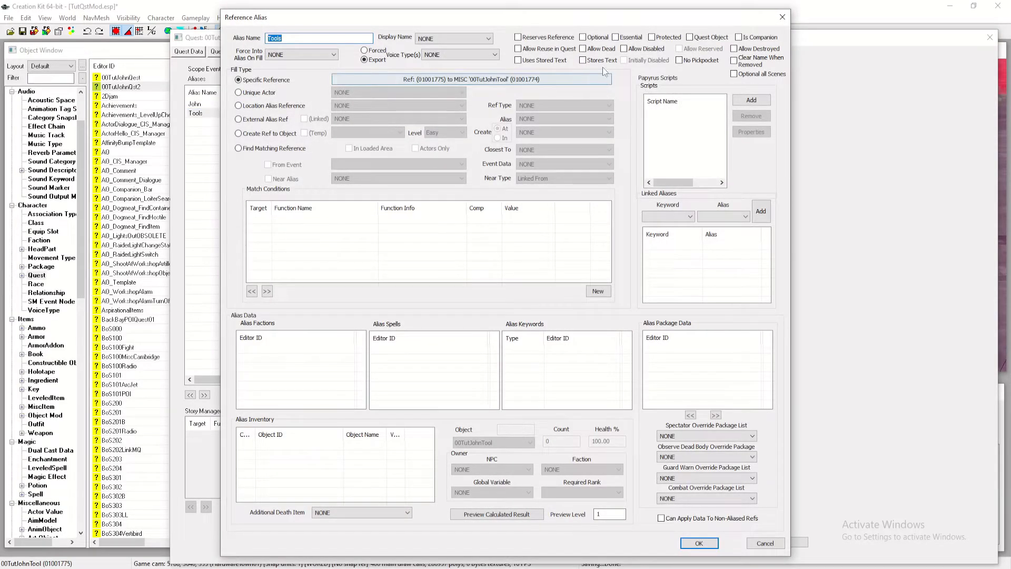
click(623, 49)
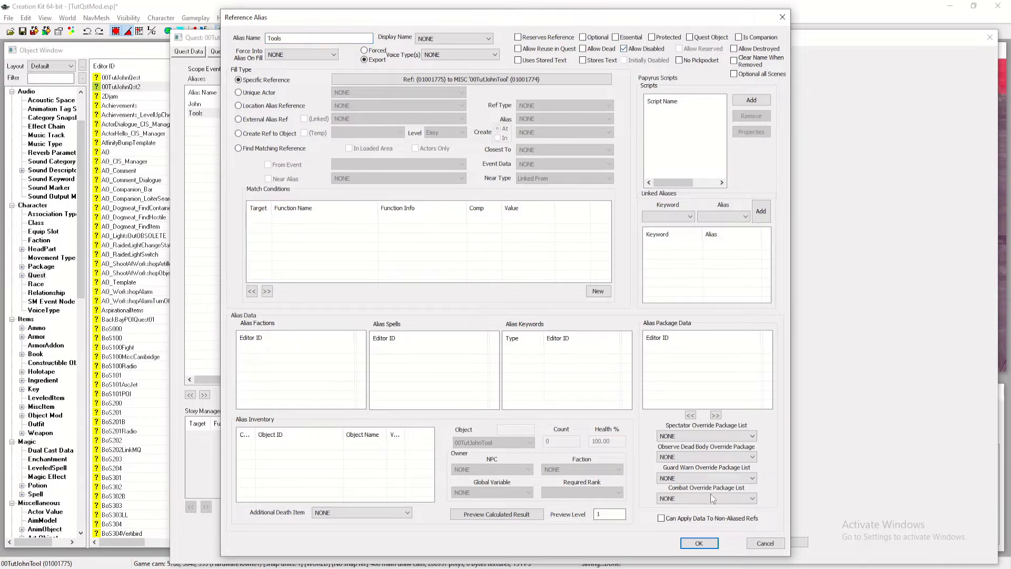
click(700, 542)
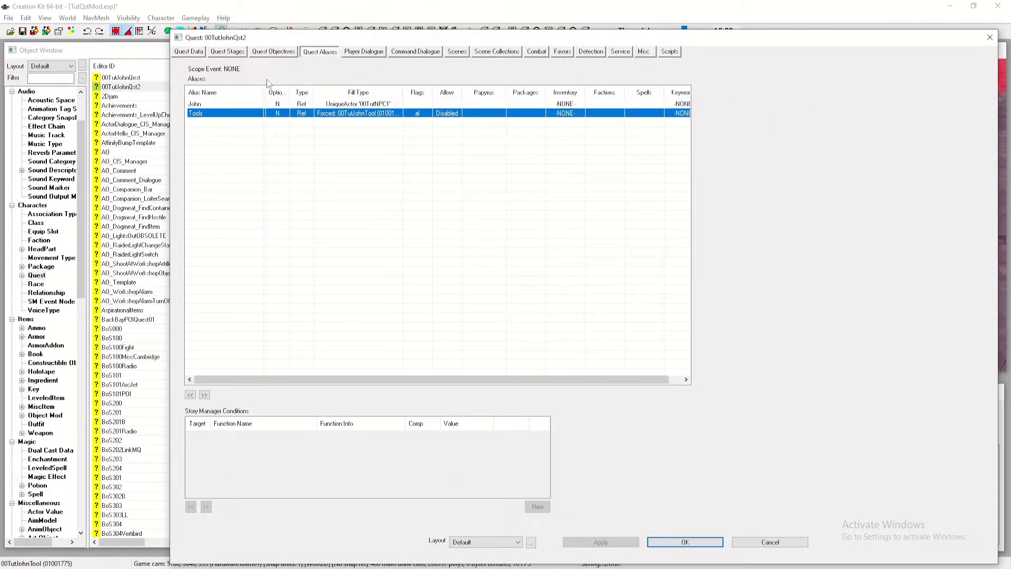
Correct the stage 10 fragment's first line to Tools.Enable(), compile it, accept the quest and save the plugin
click(229, 52)
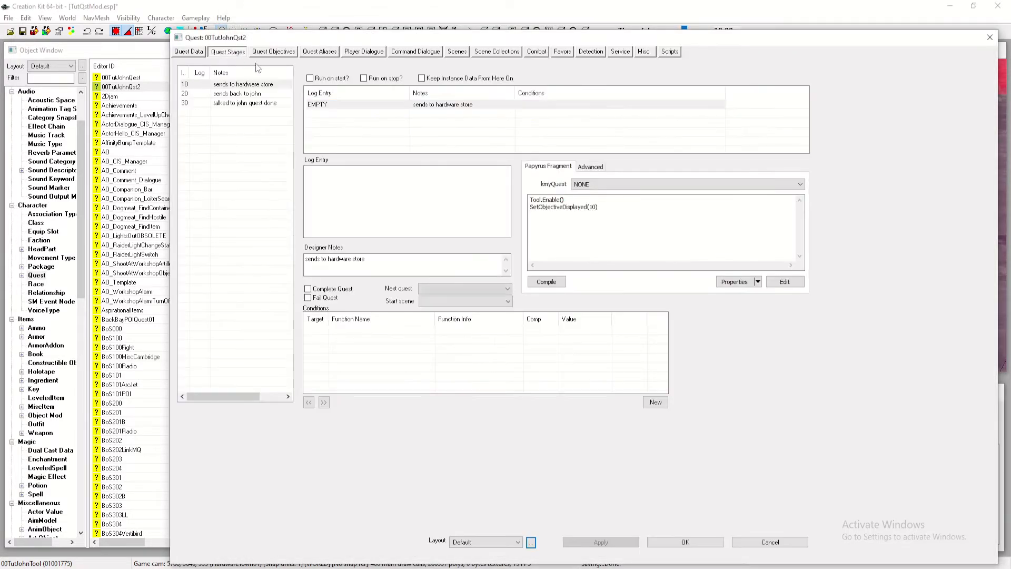
click(542, 199)
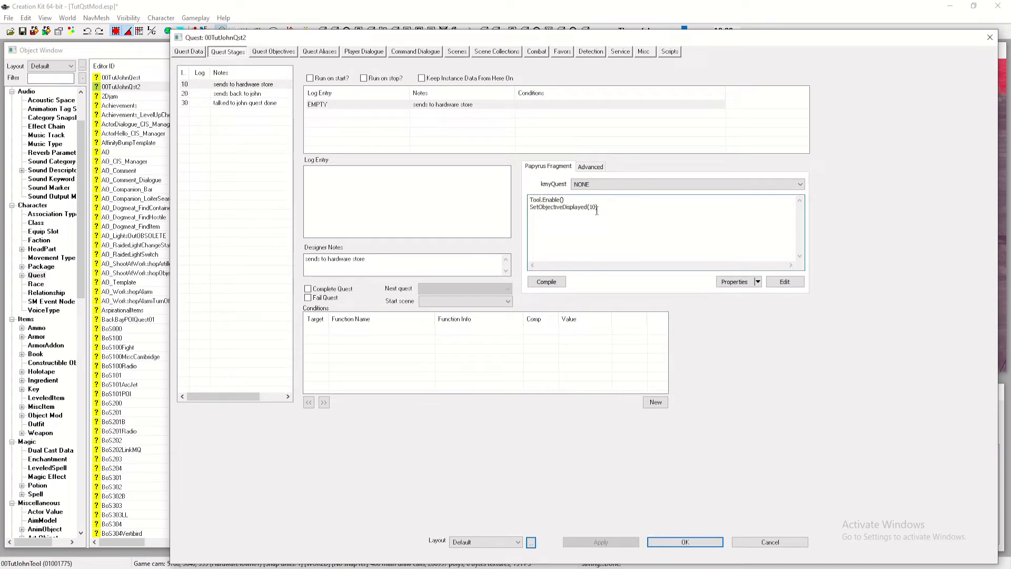
text(s)
click(562, 284)
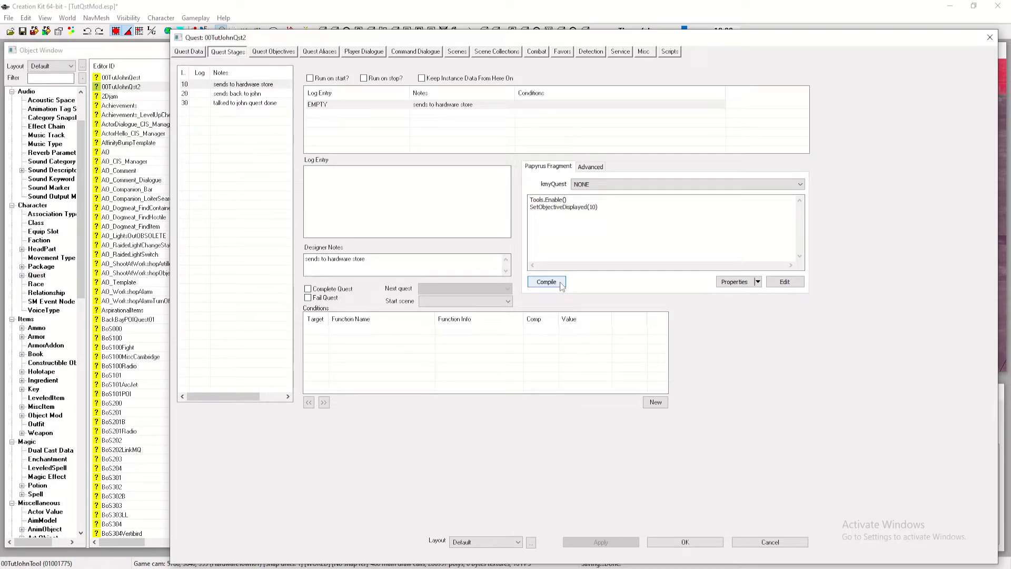
click(696, 542)
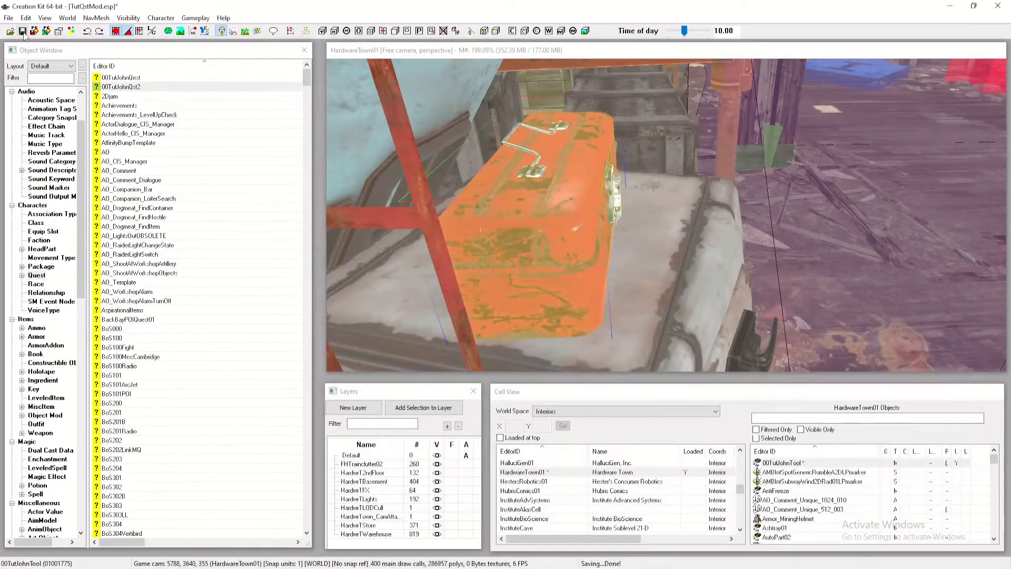
click(22, 32)
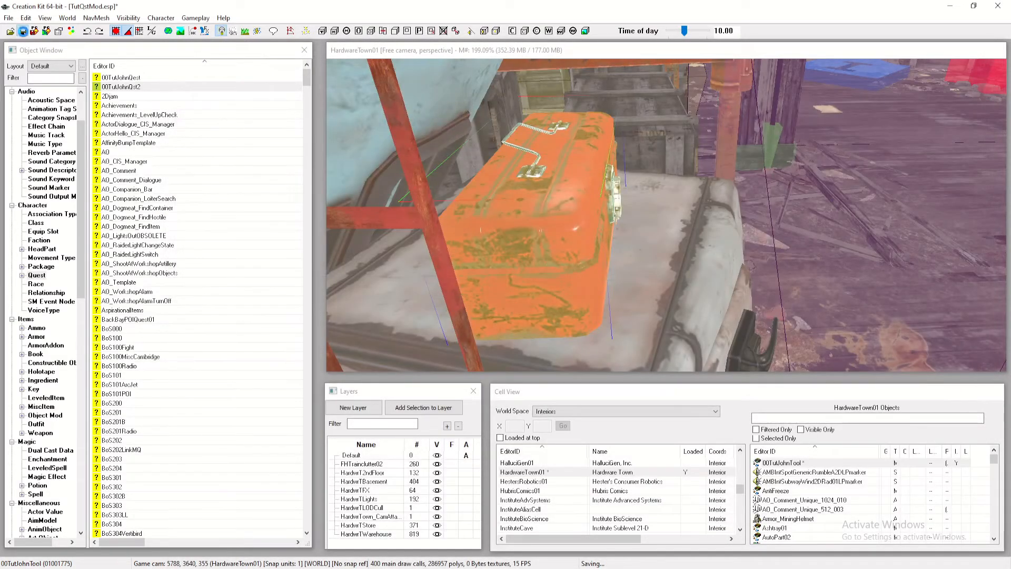
Add a script property of type MiscObject named Caps001 to the stage fragments of 00TutJohnQst2 and accept the properties
double_click(115, 87)
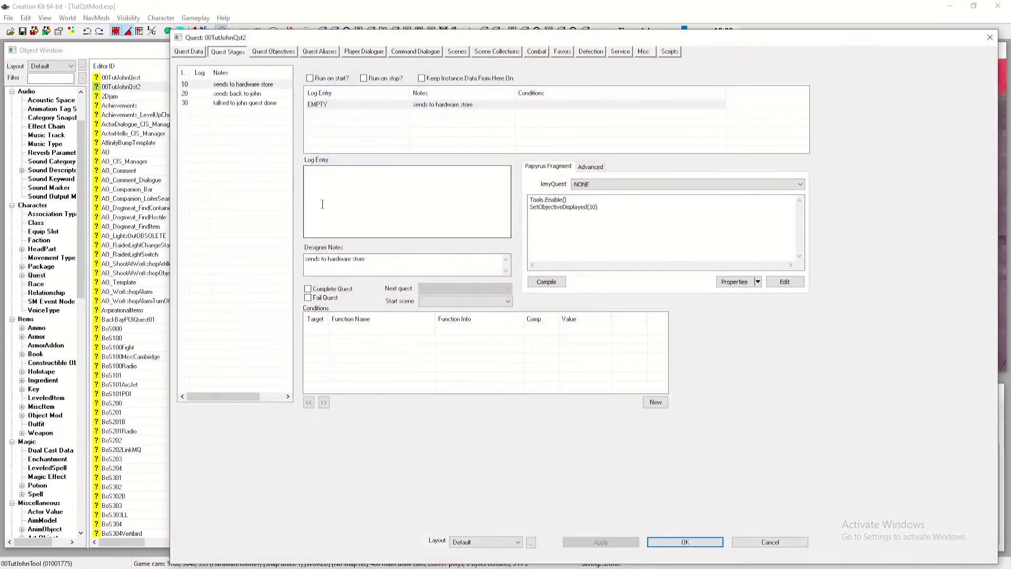
click(261, 103)
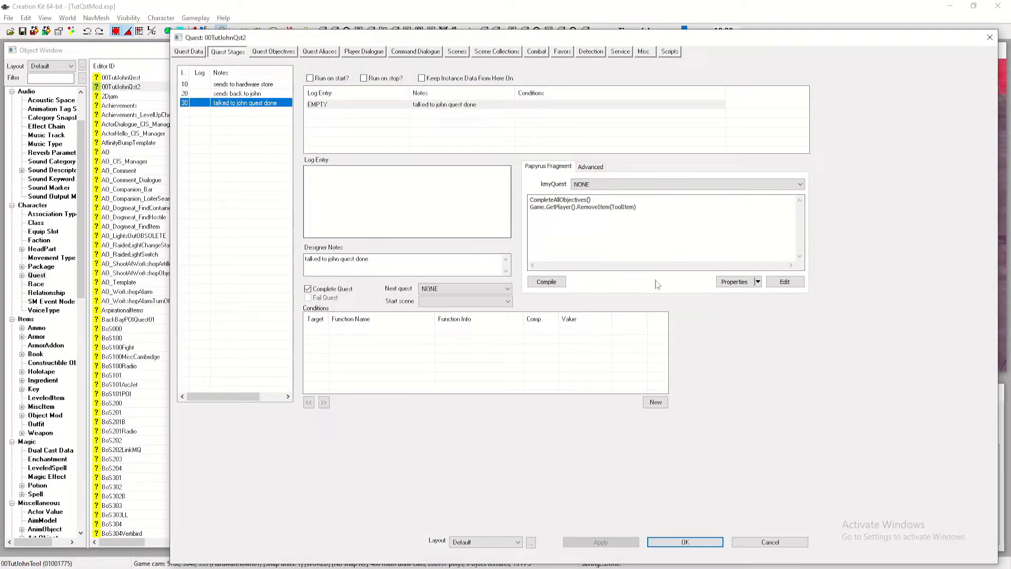
click(728, 282)
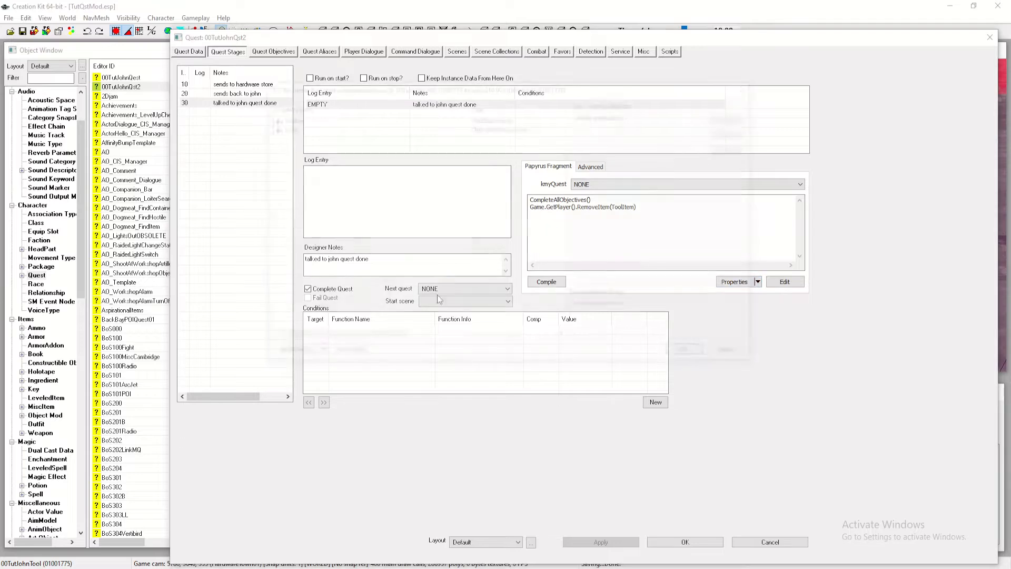
click(286, 355)
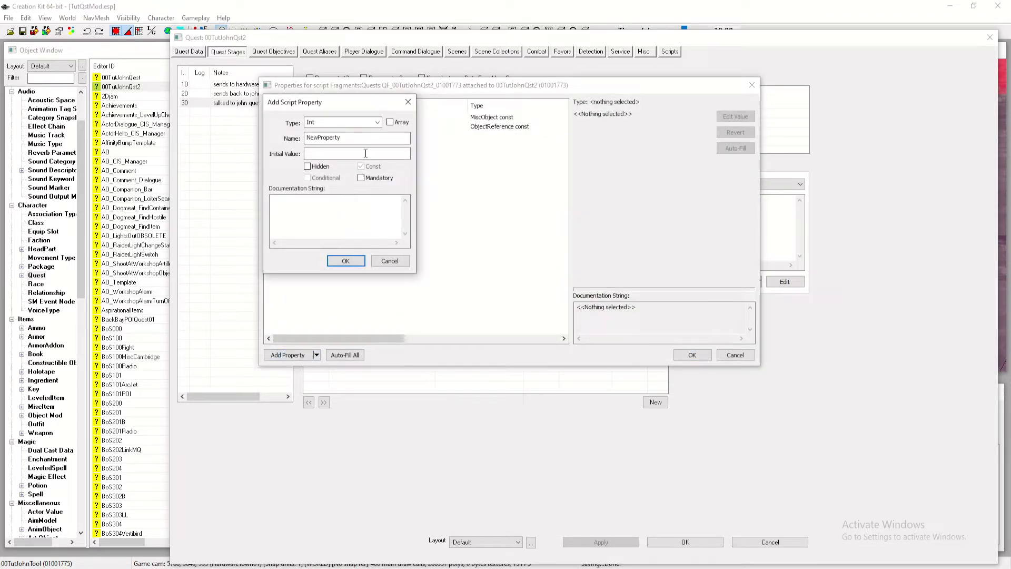
click(376, 122)
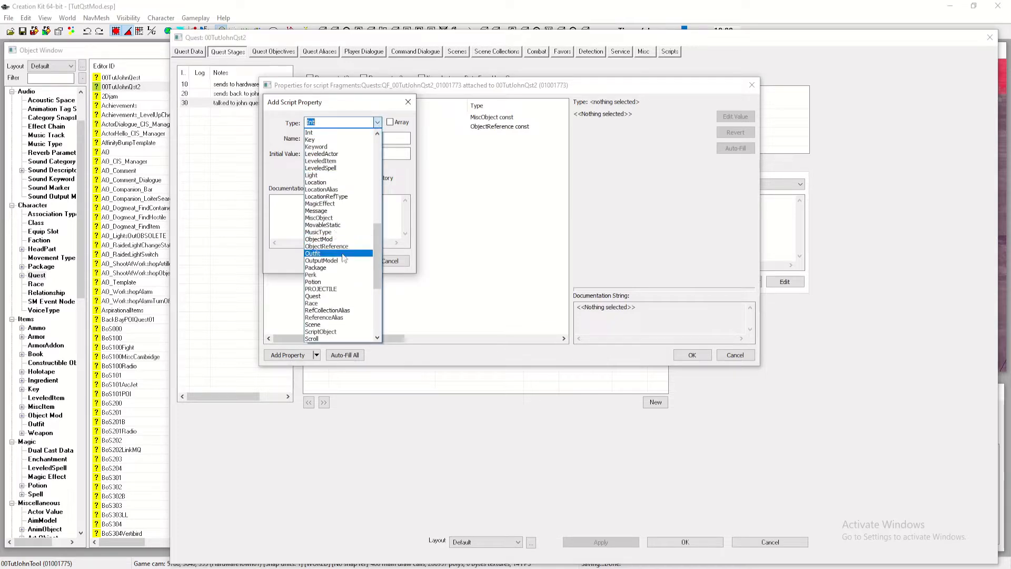
click(342, 218)
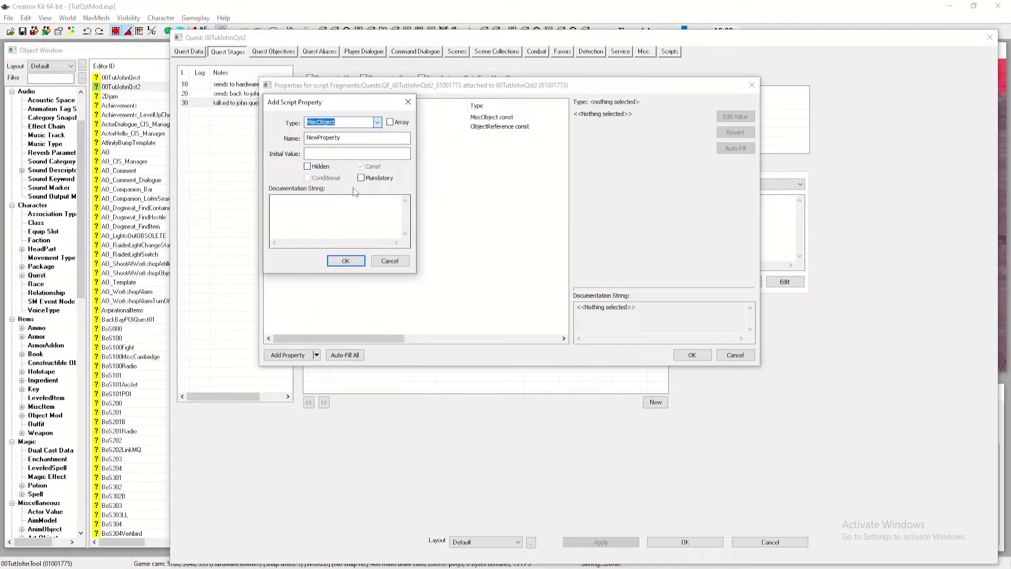
double_click(359, 137)
text(Caps)
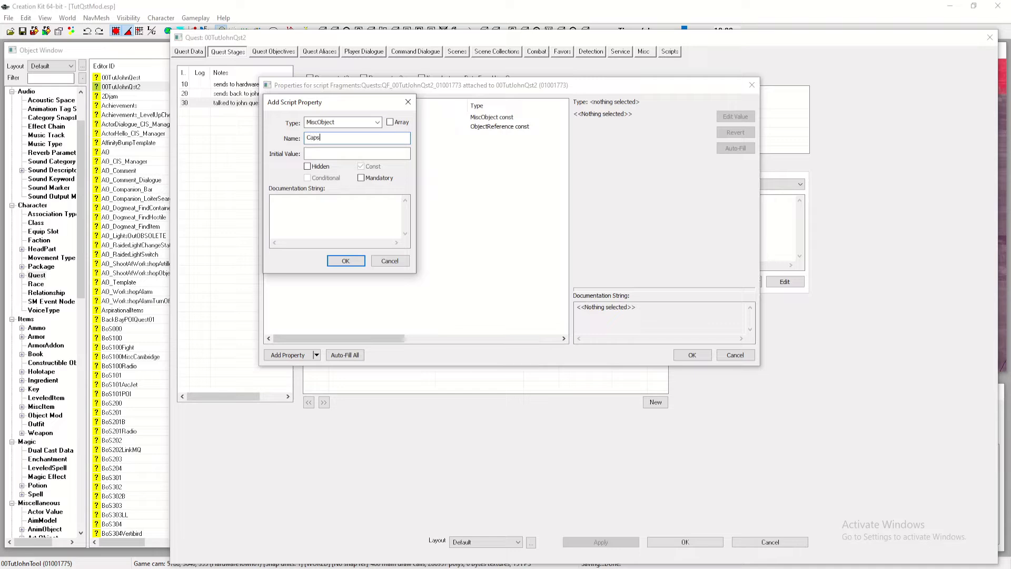
text(001)
key(Return)
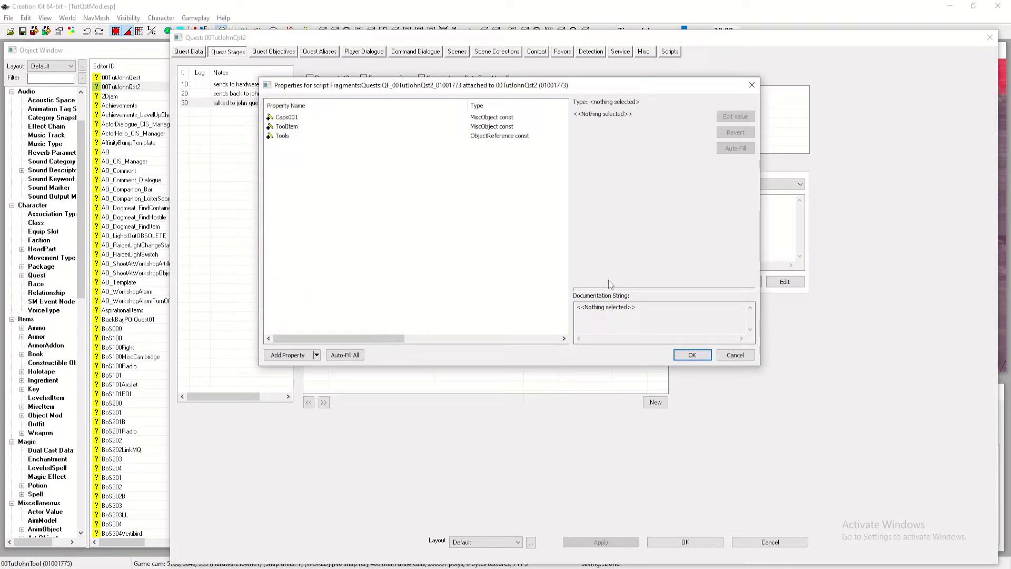
click(681, 355)
Add the line Game.GetPlayer().AddItem(Caps001, 100) to the stage 30 fragment, accept the quest and save the plugin
click(668, 234)
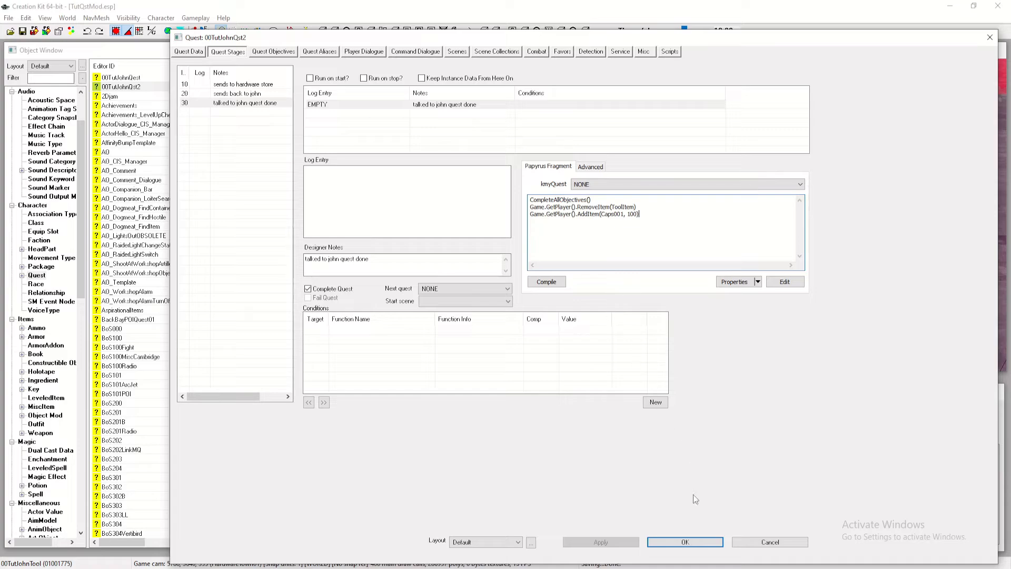
click(690, 542)
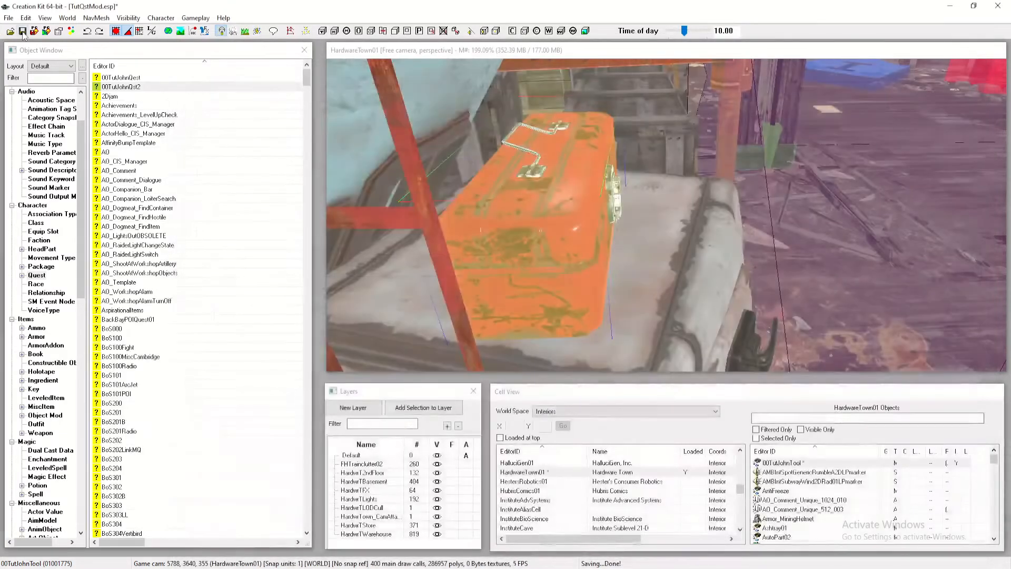
click(23, 31)
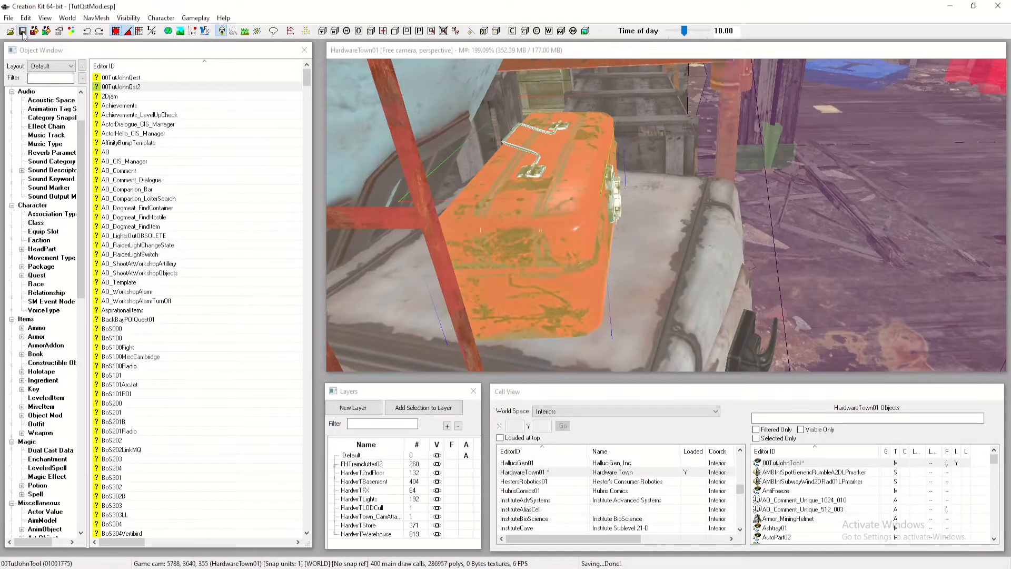
Open the player response "You got any more work?" from Action 1 of scene 00TutJohnQestPostQst in quest 00TutJohnQest
double_click(120, 77)
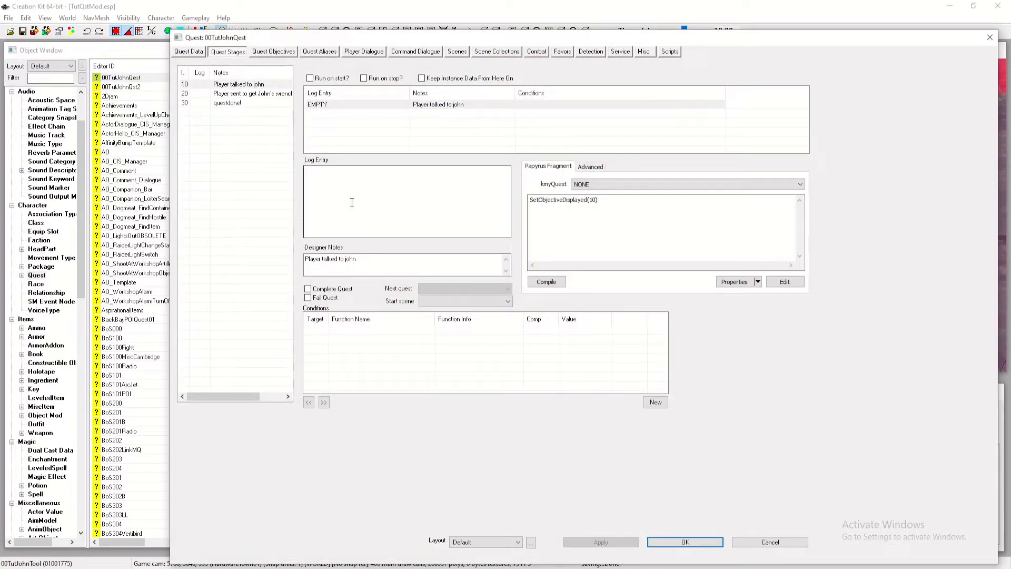
click(458, 52)
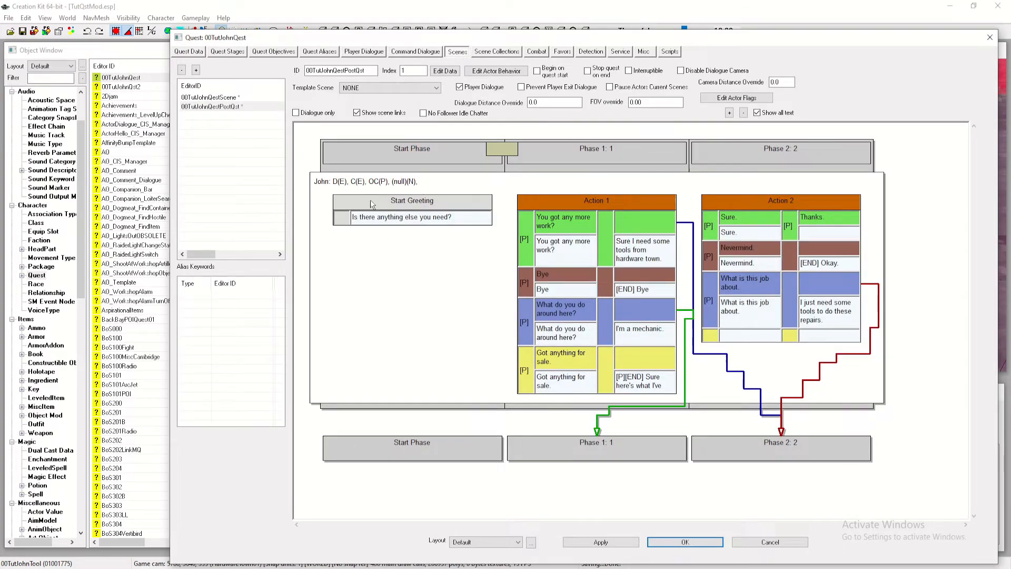
double_click(607, 203)
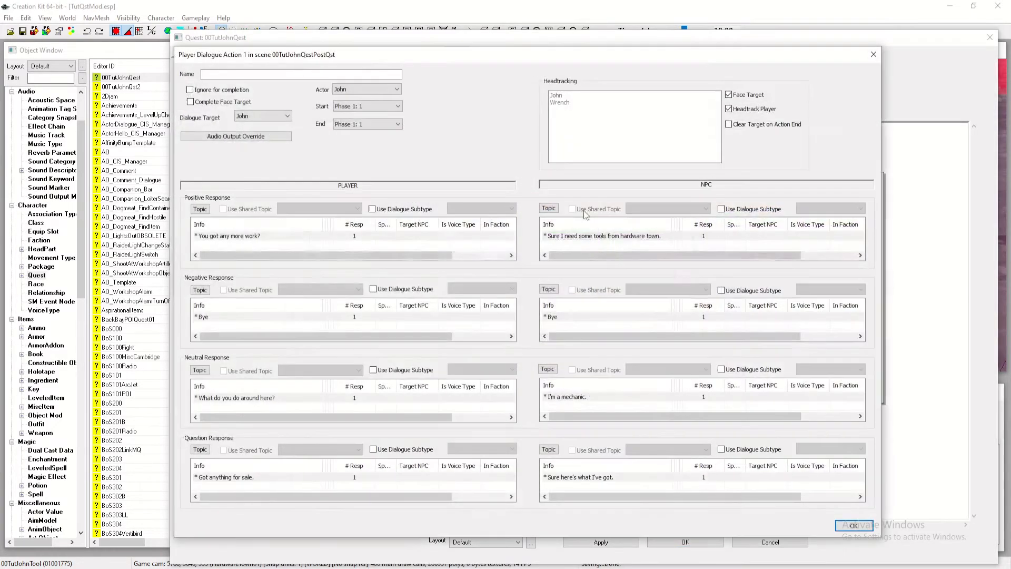
double_click(284, 236)
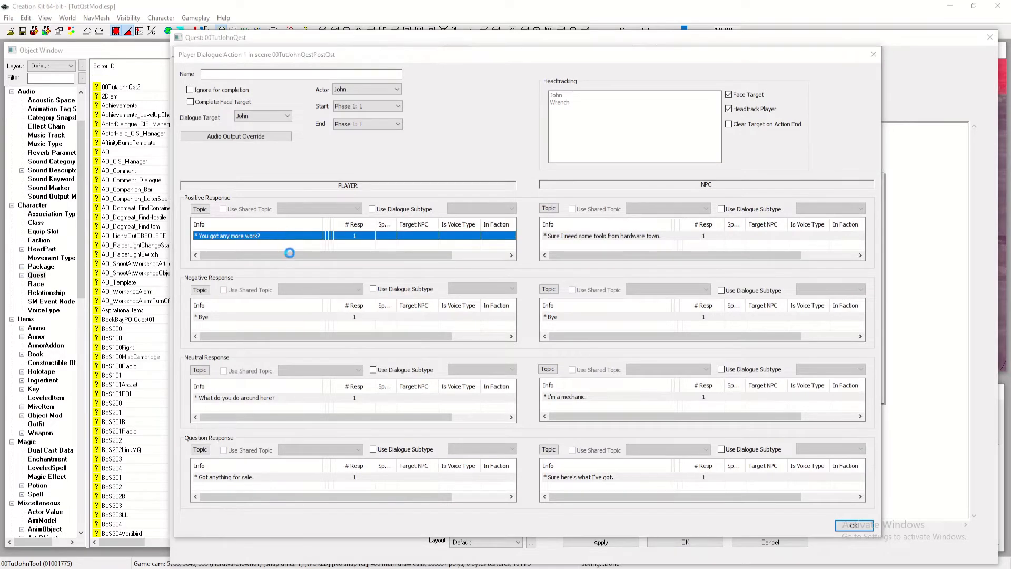
Add a GetStage condition on quest 00TutJohnQst2 to the player response "You got any more work?"
right_click(307, 279)
click(324, 287)
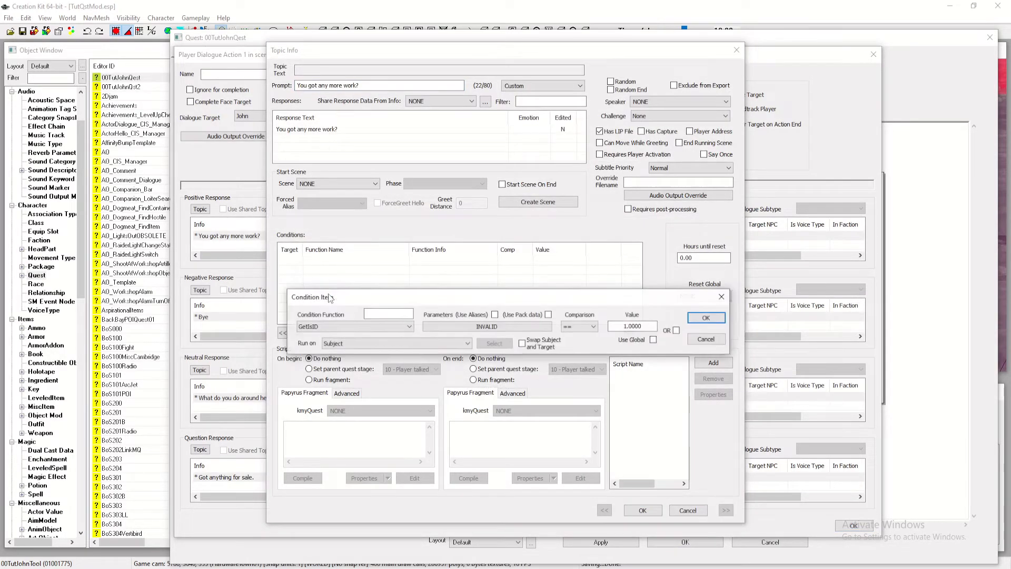
click(329, 326)
text(getstage)
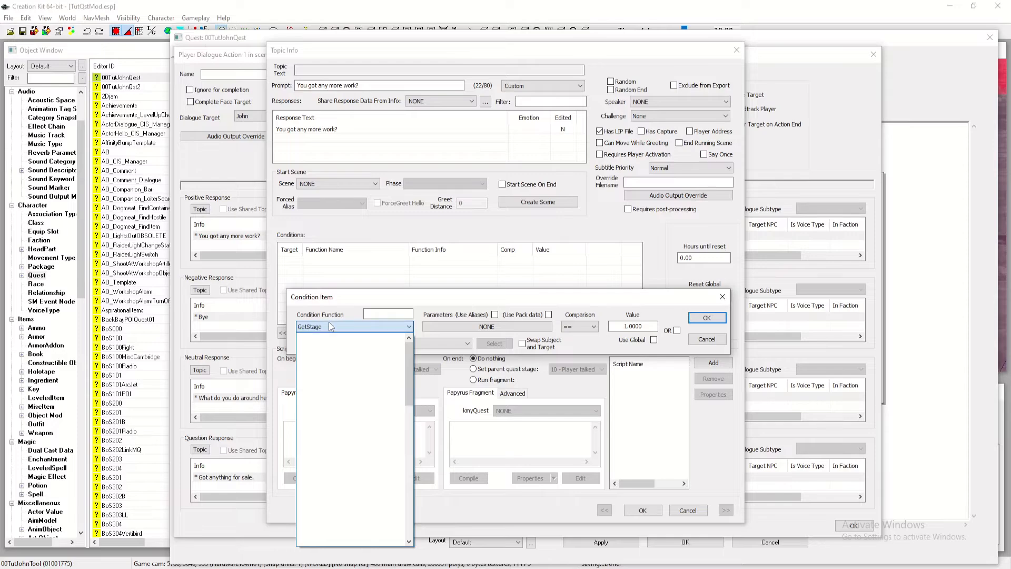
click(329, 323)
click(471, 326)
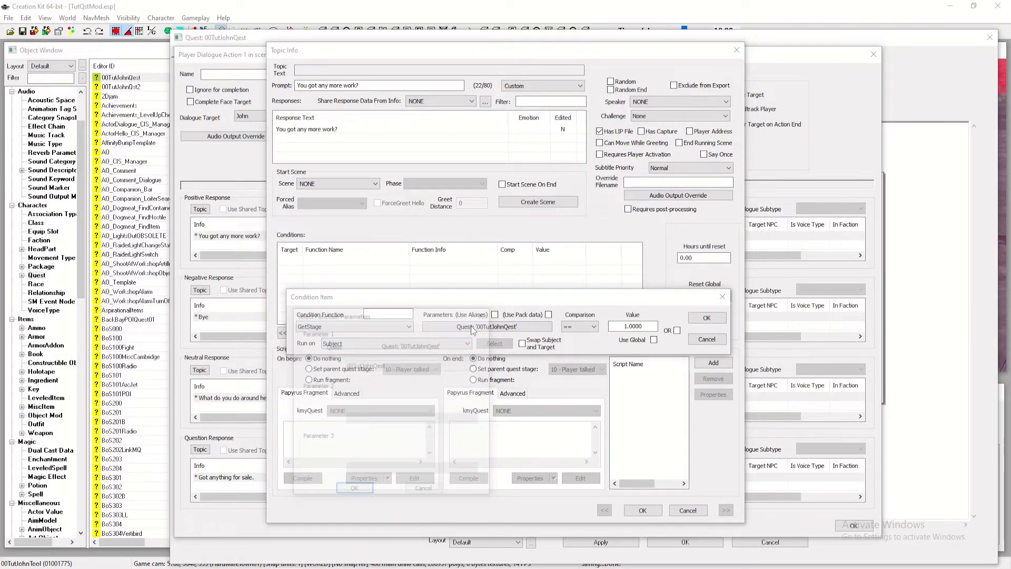
click(413, 364)
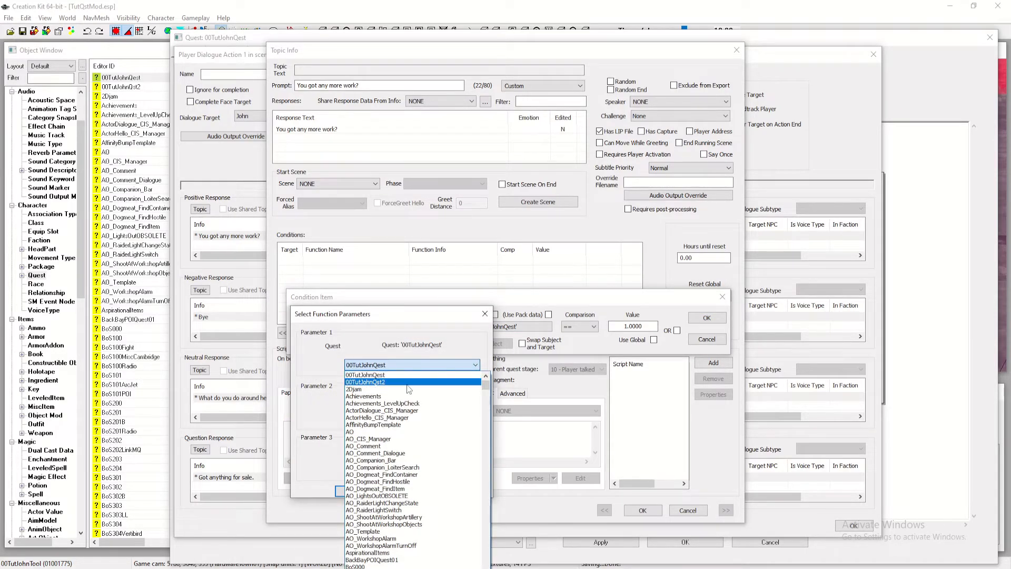
click(408, 382)
click(370, 491)
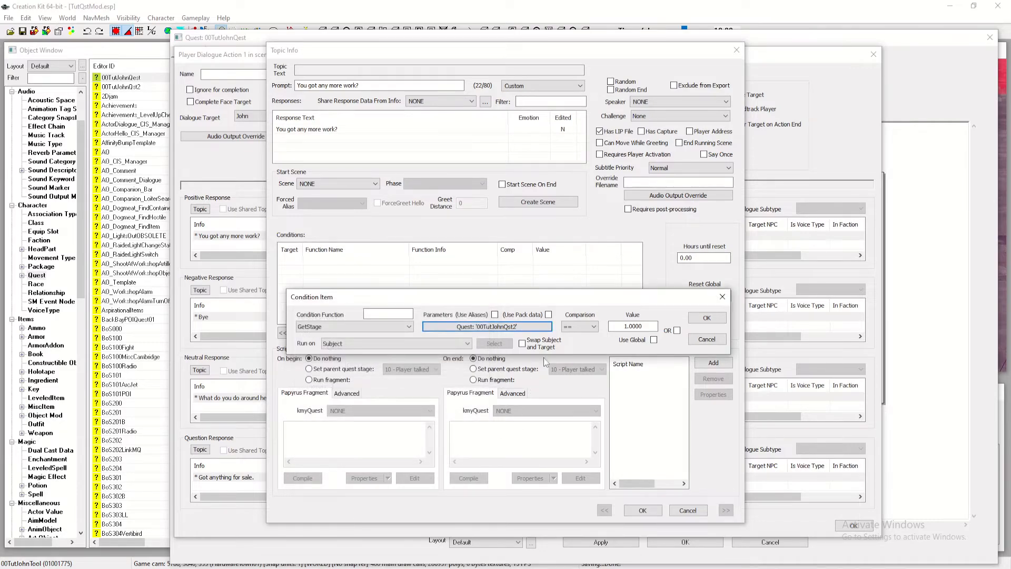
Make the GetStage condition require a stage less than (<) 10 and accept it
click(567, 328)
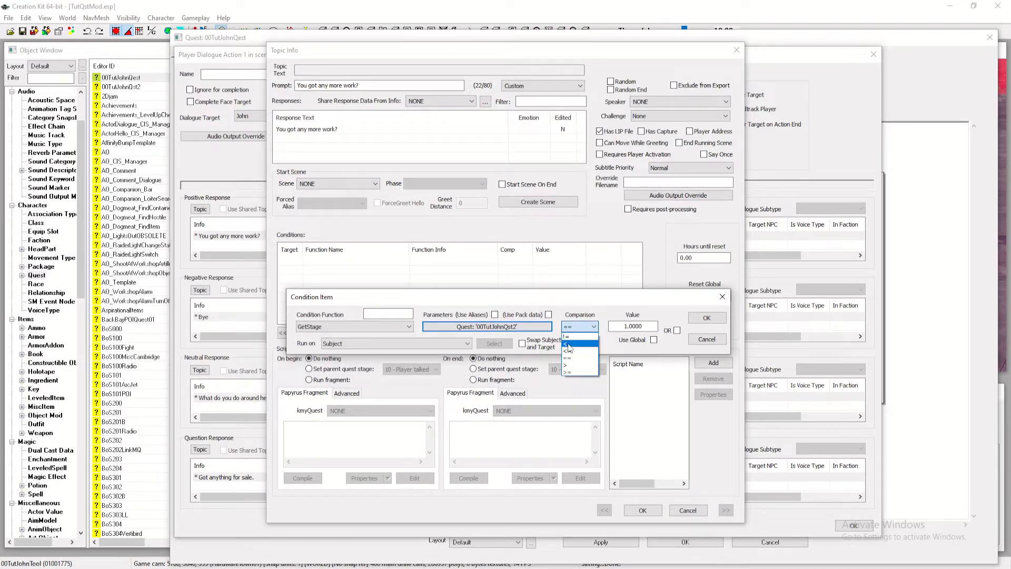
click(568, 345)
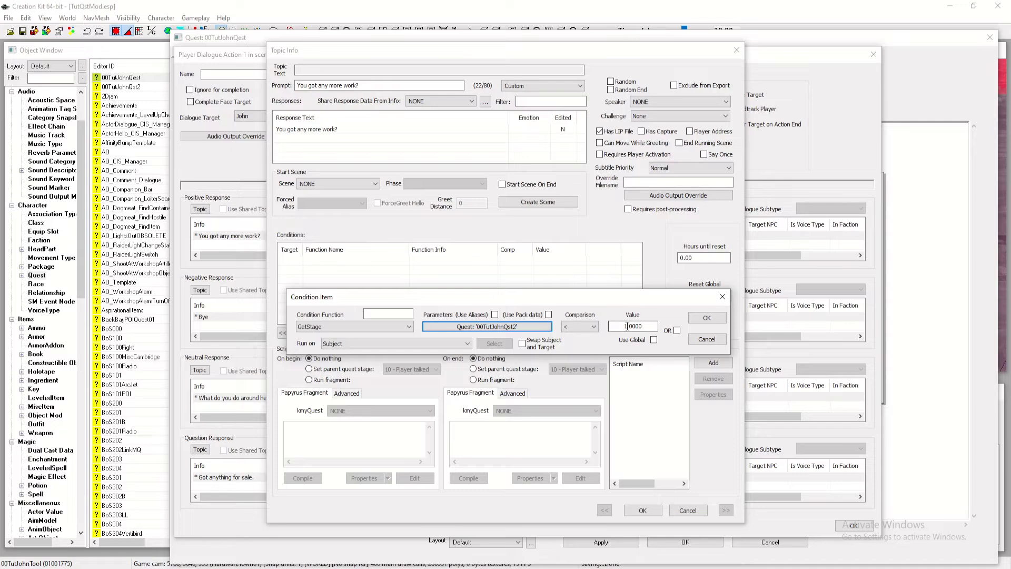
drag(628, 326, 609, 328)
text(0)
click(697, 319)
Copy the GetStage condition from the player response to John's reply "Sure I need some tools from hardware town." and accept both topic infos
right_click(509, 263)
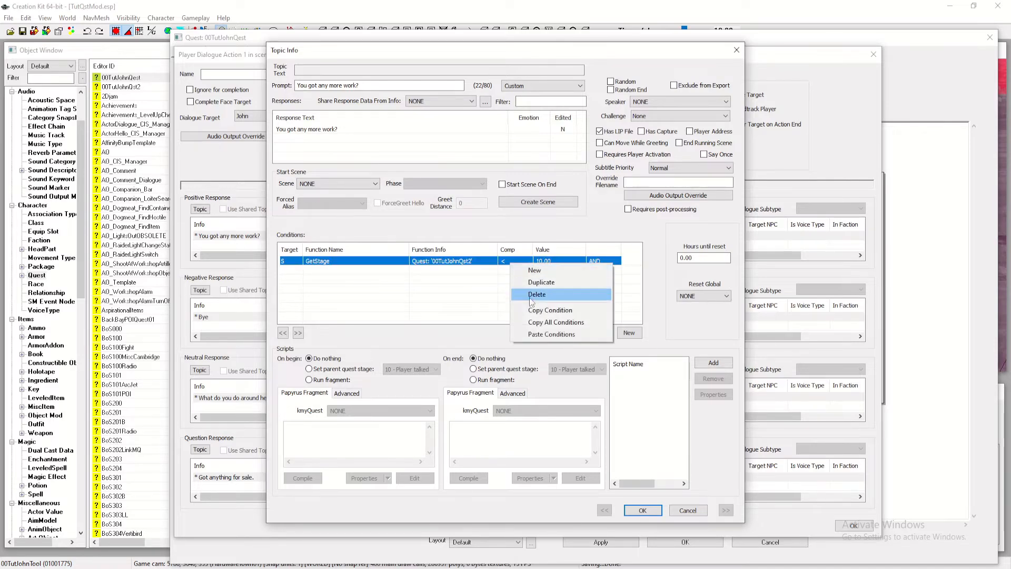
click(531, 309)
click(643, 510)
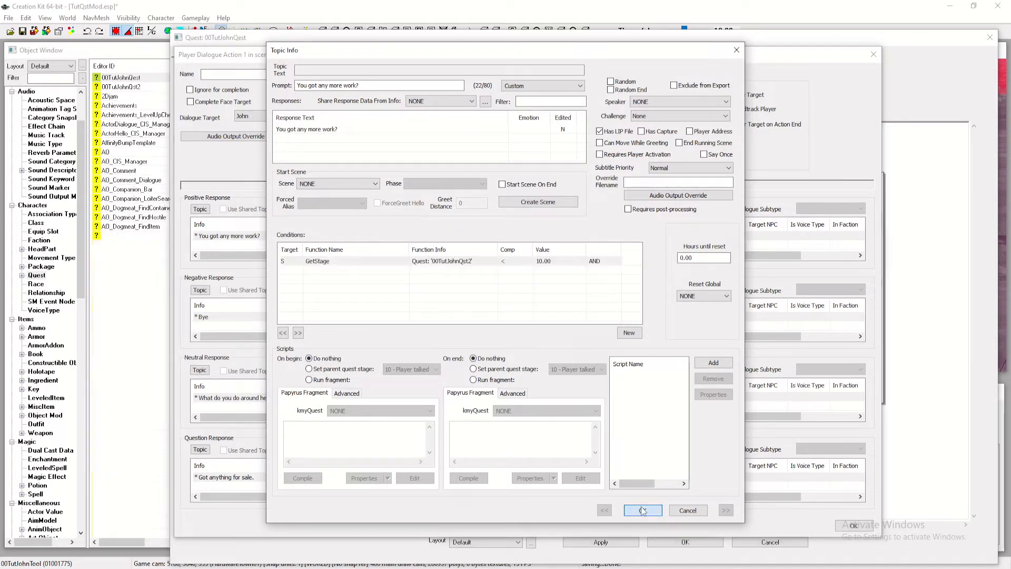
click(339, 235)
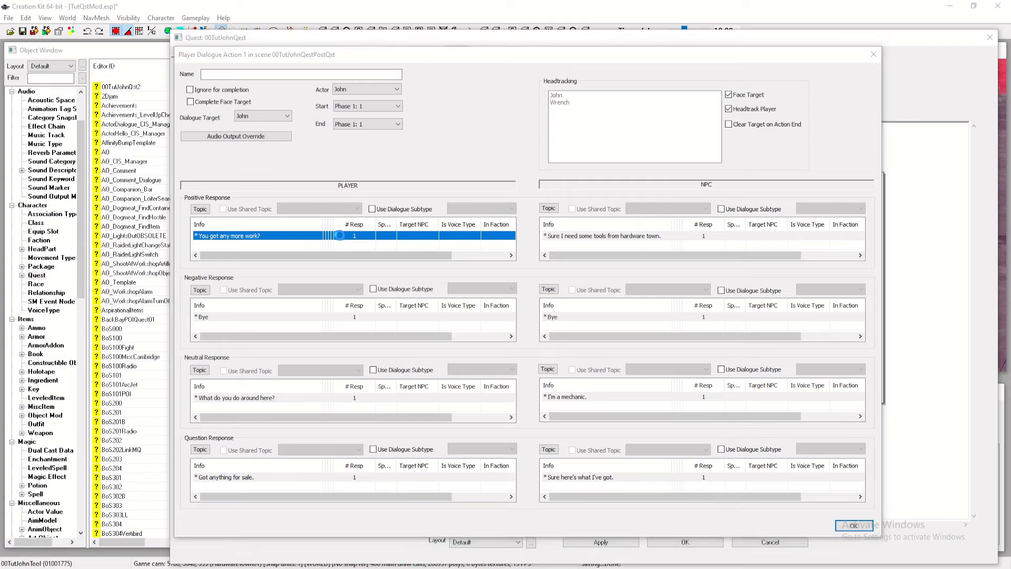
double_click(325, 236)
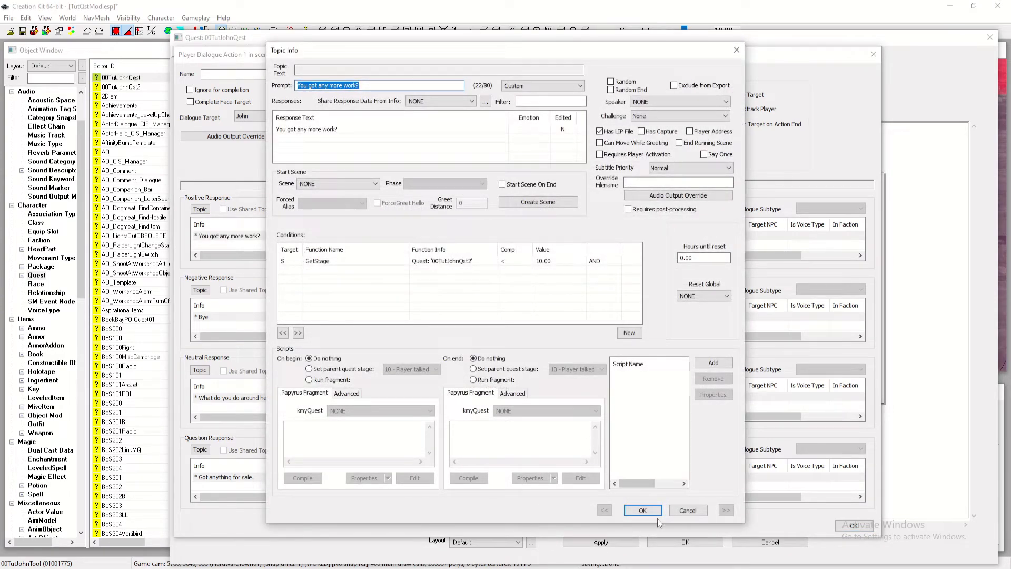
click(644, 510)
click(631, 235)
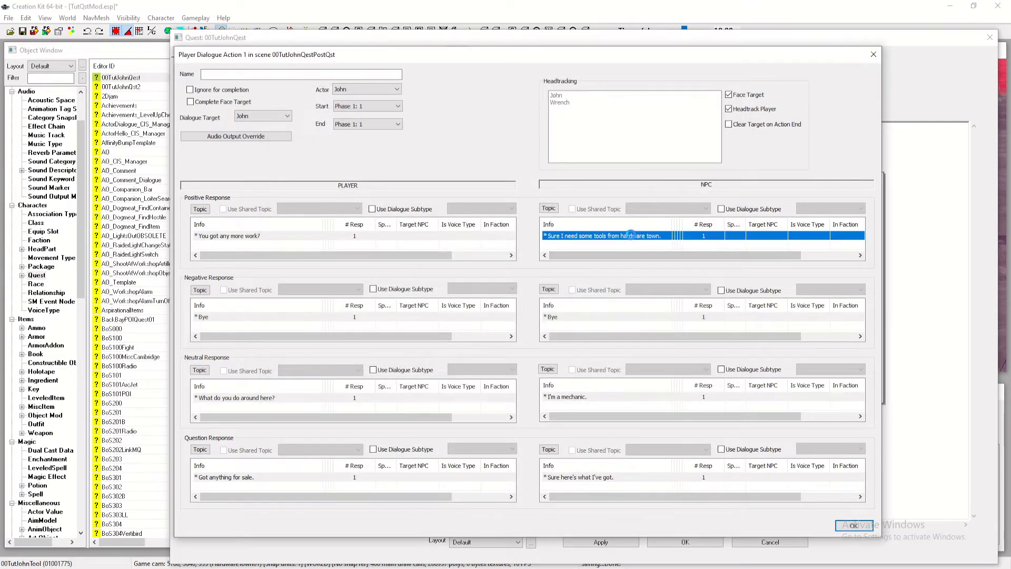
right_click(405, 266)
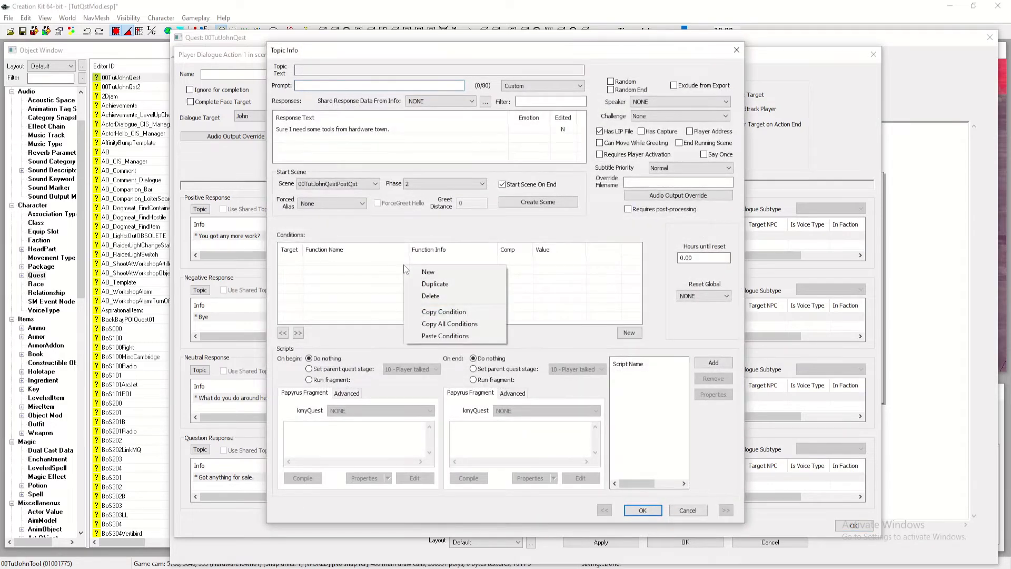
click(445, 335)
click(642, 509)
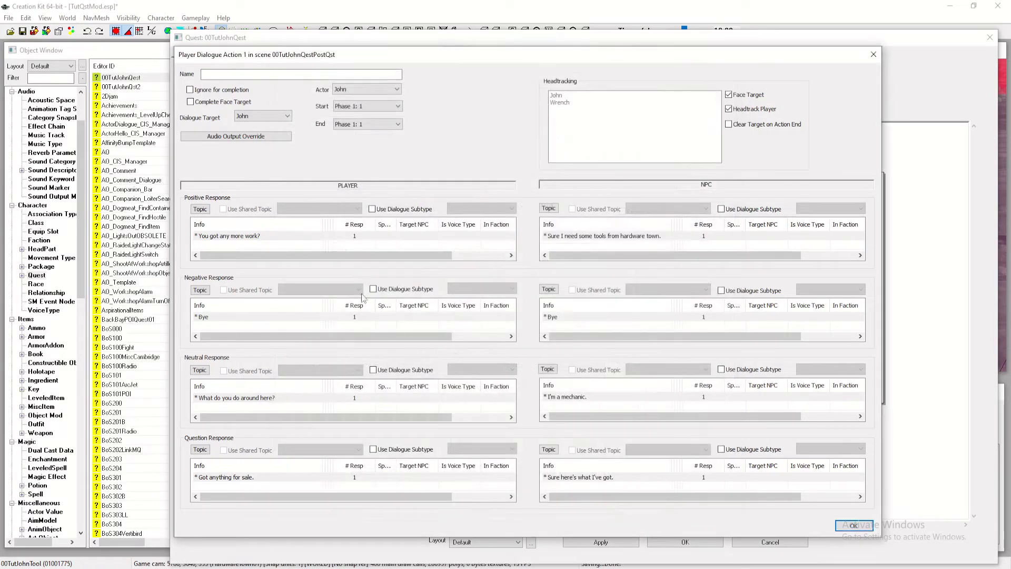
Add a second positive player response to Action 1 with "I got your tools." as both response text and prompt
right_click(260, 240)
click(276, 248)
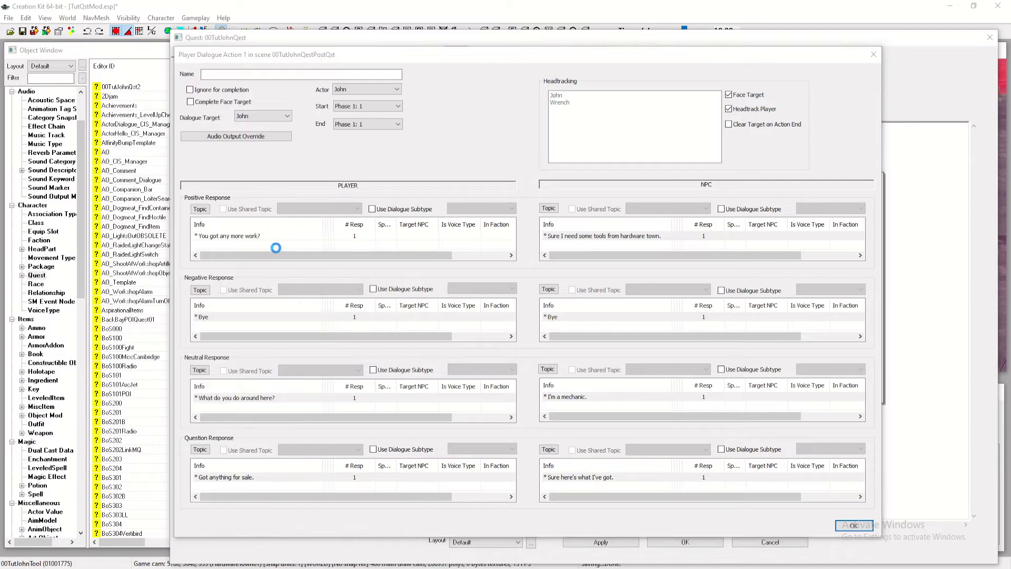
click(215, 263)
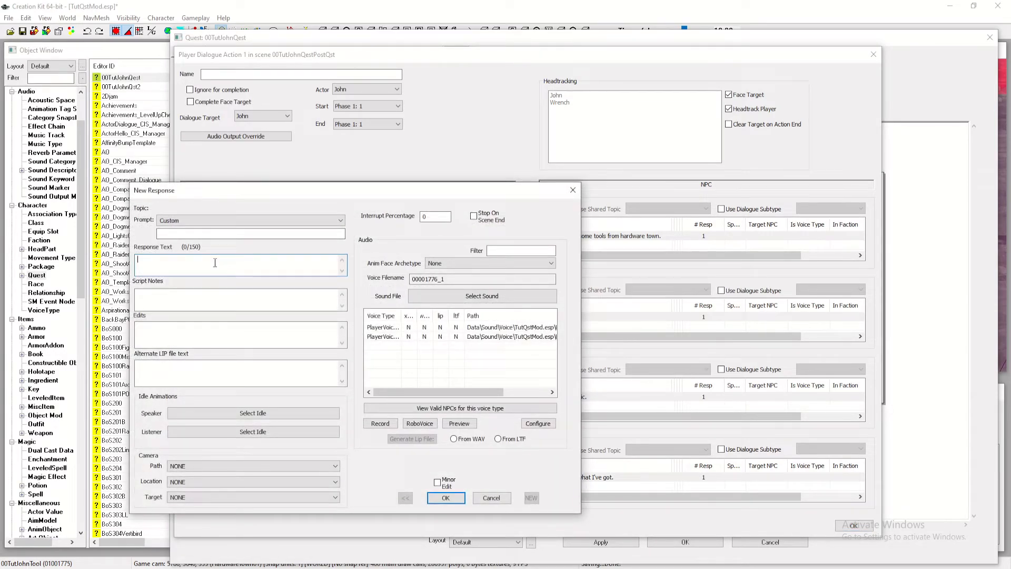
text(I got your tools.)
key(ctrl+a)
click(276, 234)
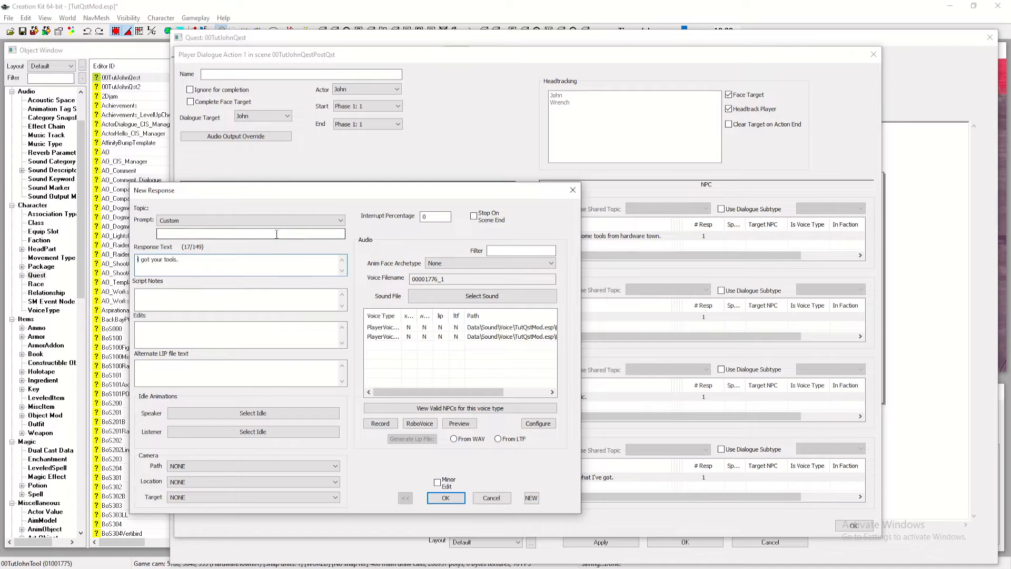
key(ctrl+v)
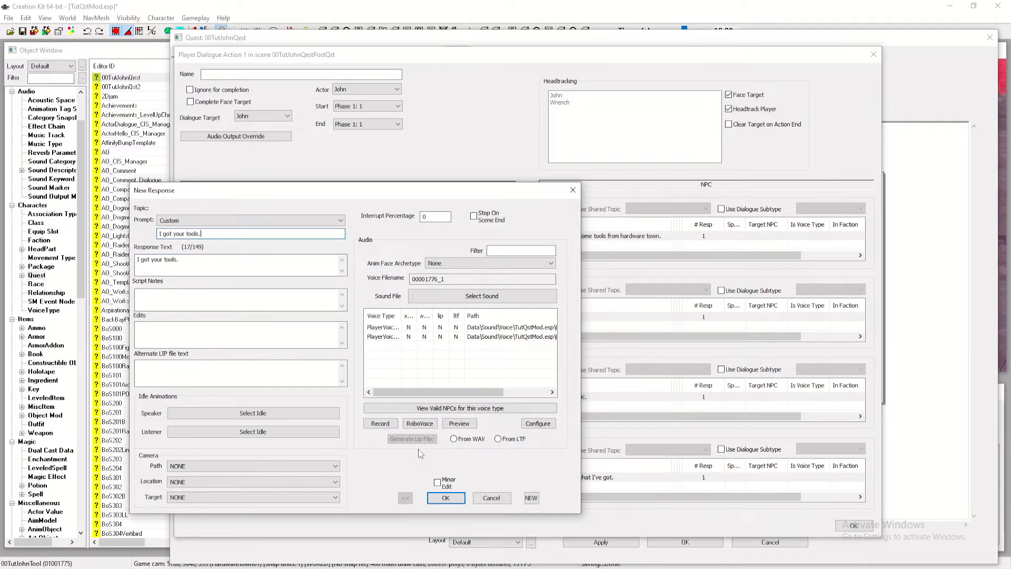
click(437, 498)
Paste the copied GetStage condition into the "I got your tools." topic info and change it to == 20
right_click(362, 298)
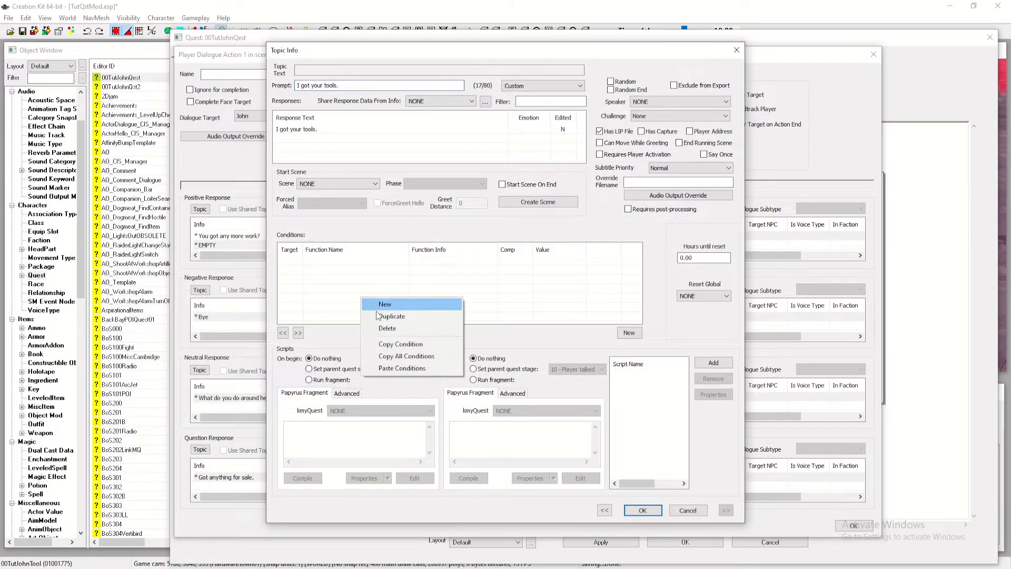
click(400, 368)
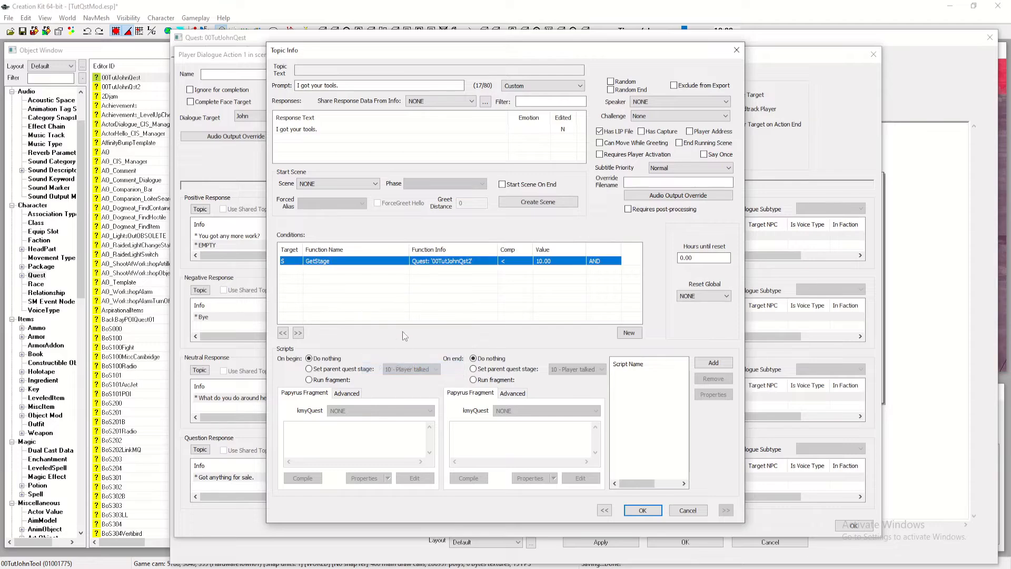
double_click(481, 262)
click(583, 307)
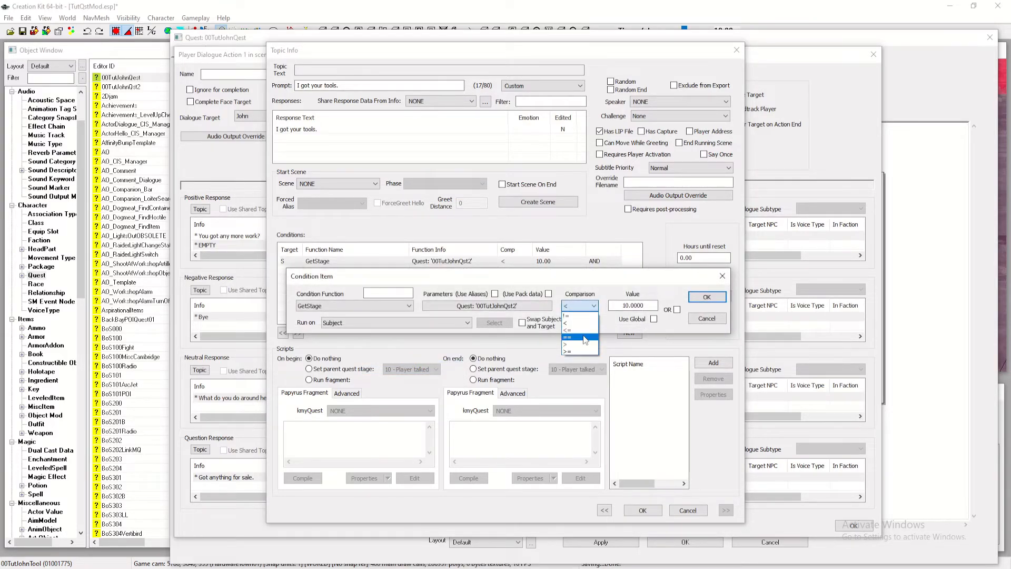
click(583, 339)
click(625, 306)
key(BackSpace)
text(2)
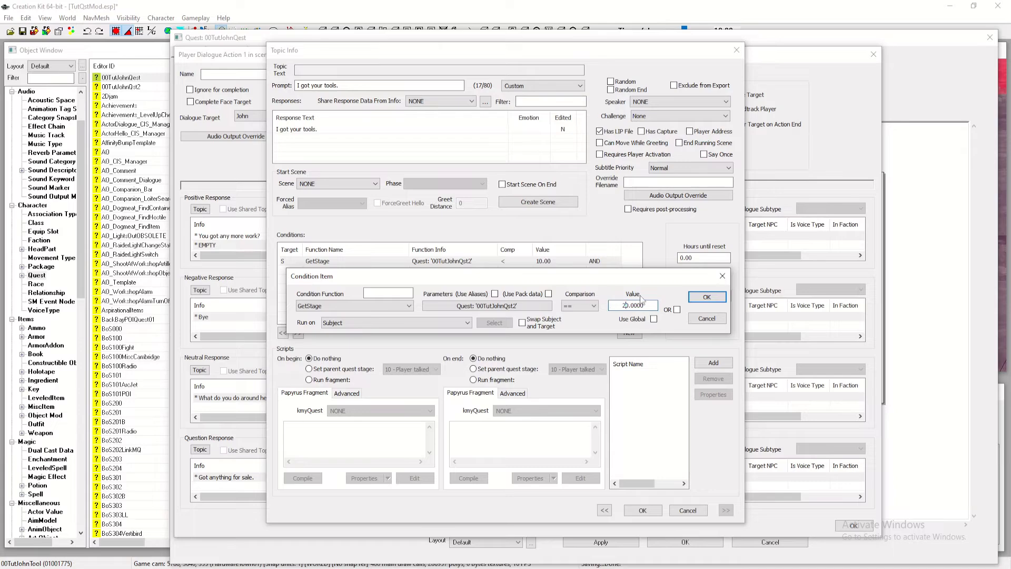
click(706, 297)
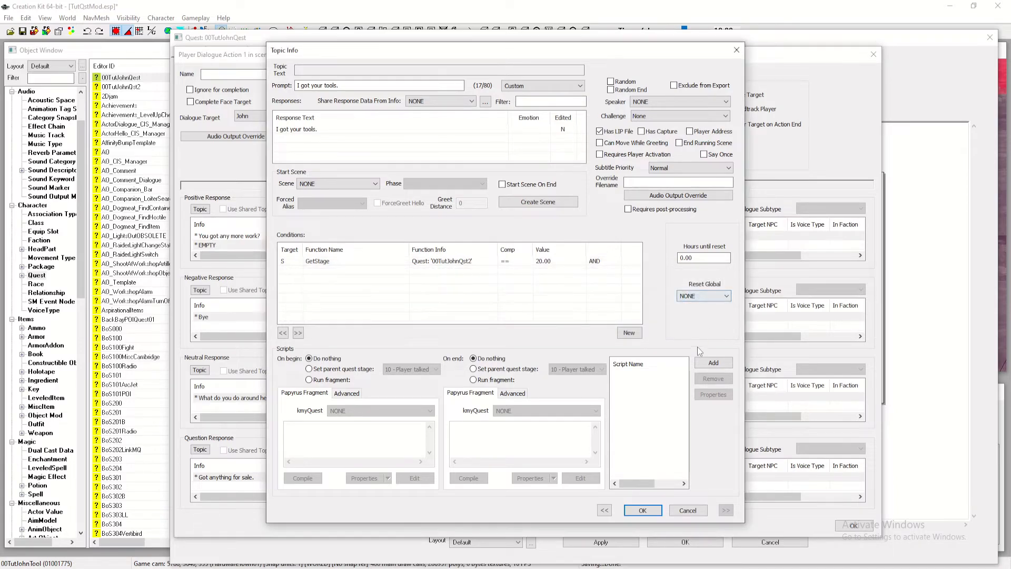
Make the "I got your tools." response end the running scene and attach the DefaultTopicInfoSetStage script to it
click(700, 143)
click(725, 361)
drag(419, 120, 413, 120)
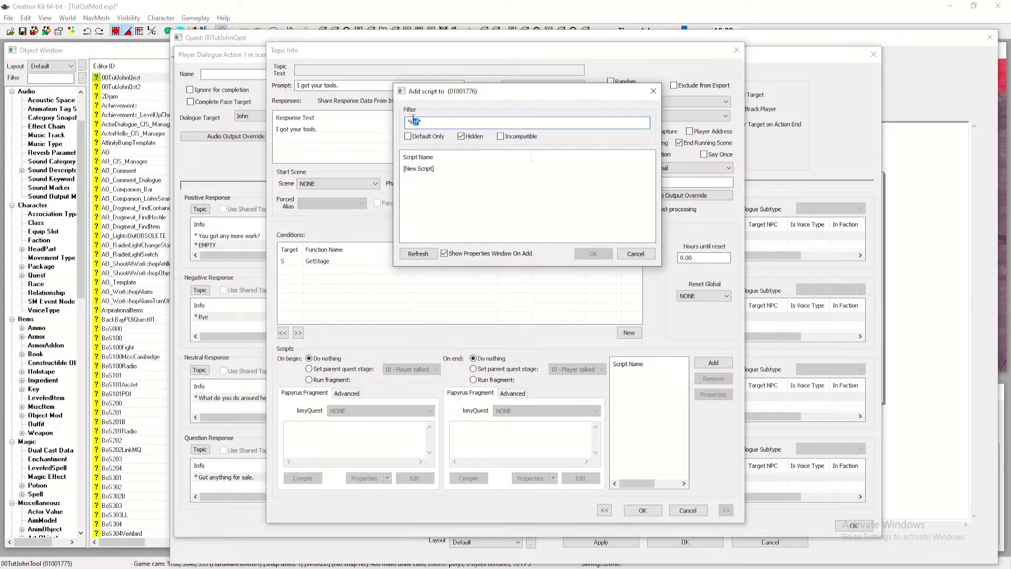
text(stage)
click(441, 177)
double_click(442, 177)
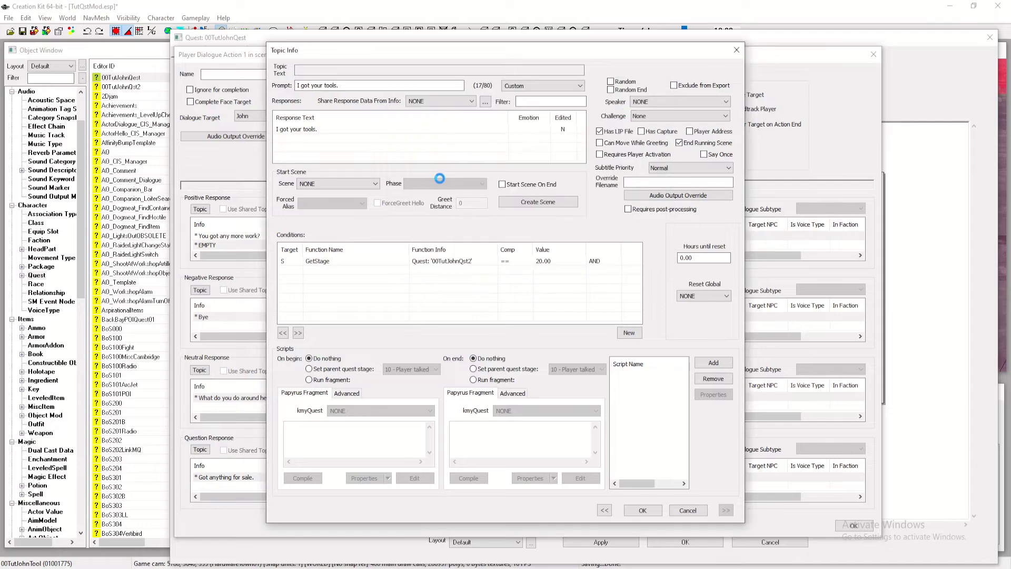
Set the script's myQuest to 00TutJohnQst2 and StageToSet to 30, then accept the properties, the topic info and Action 1
click(368, 129)
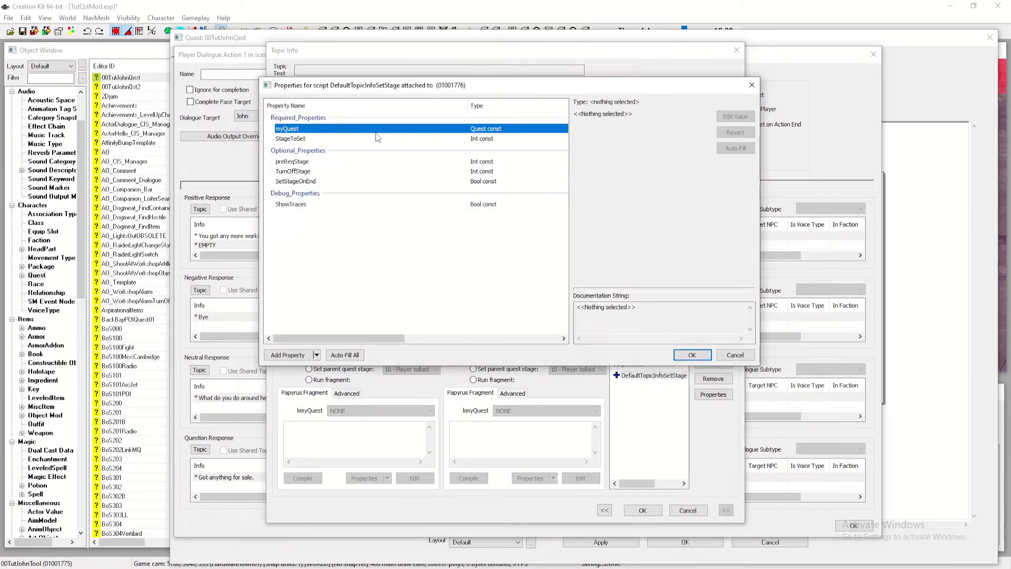
click(621, 134)
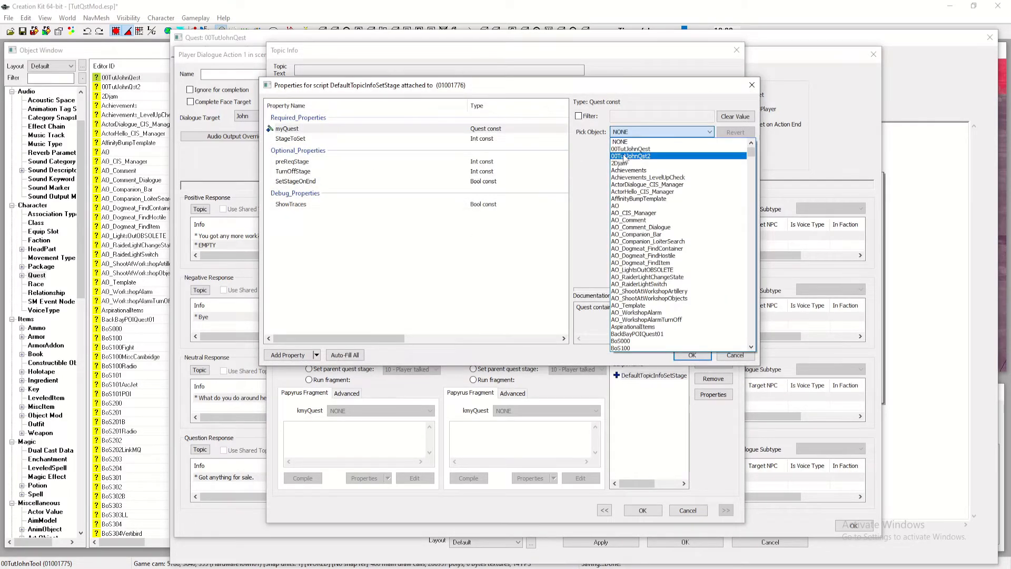
click(627, 149)
click(507, 139)
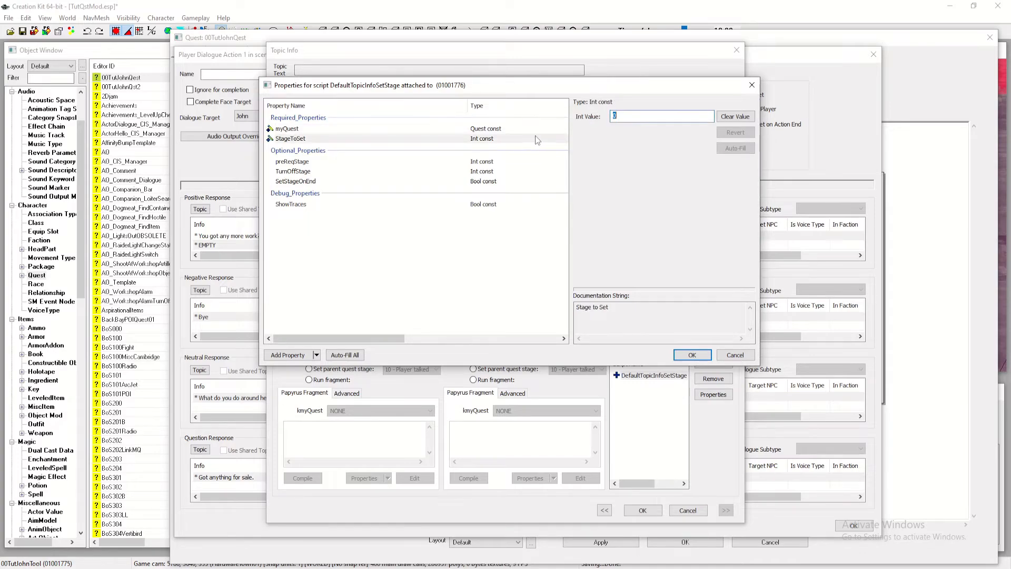
text(3)
click(692, 355)
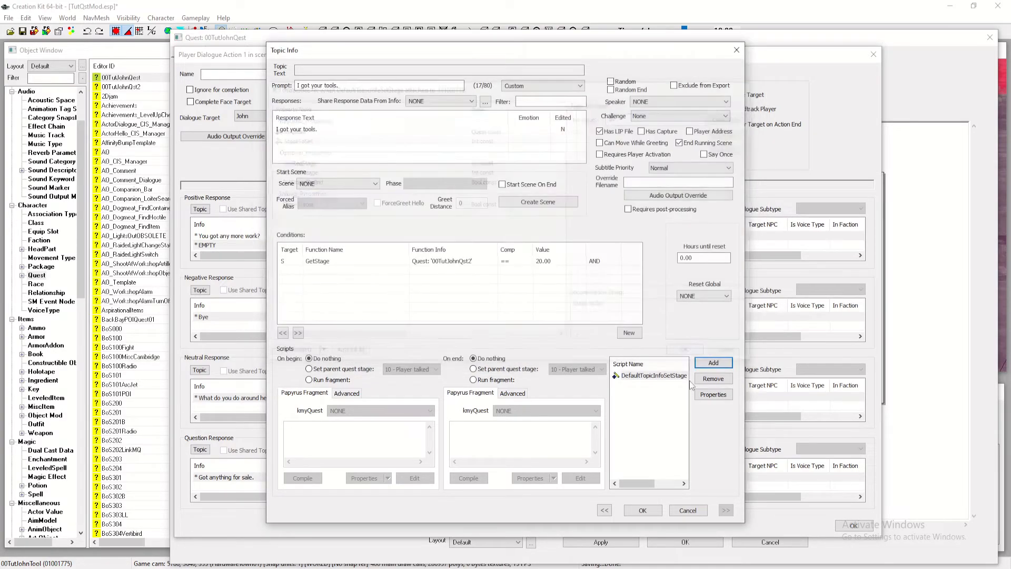
click(643, 510)
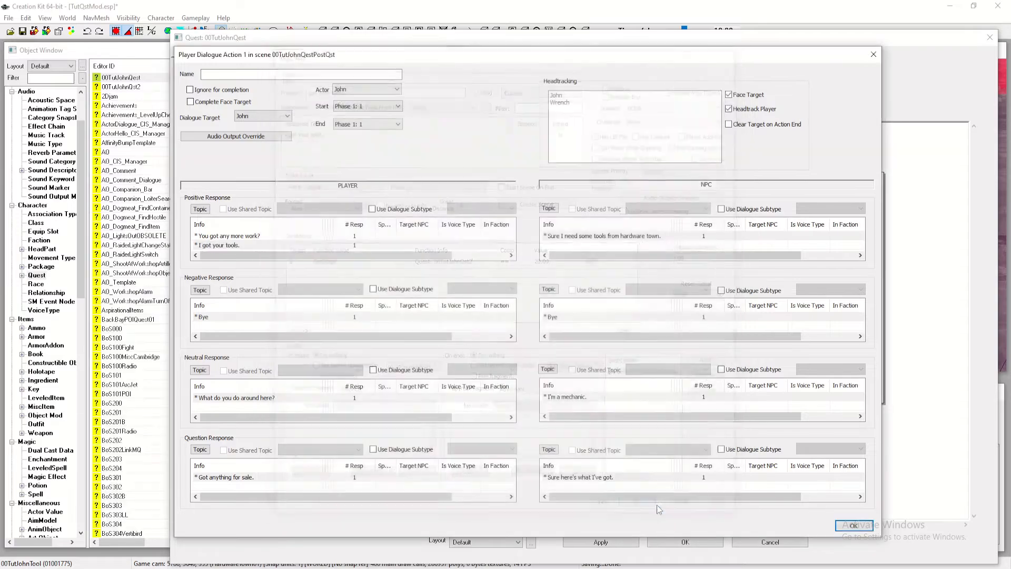
click(853, 526)
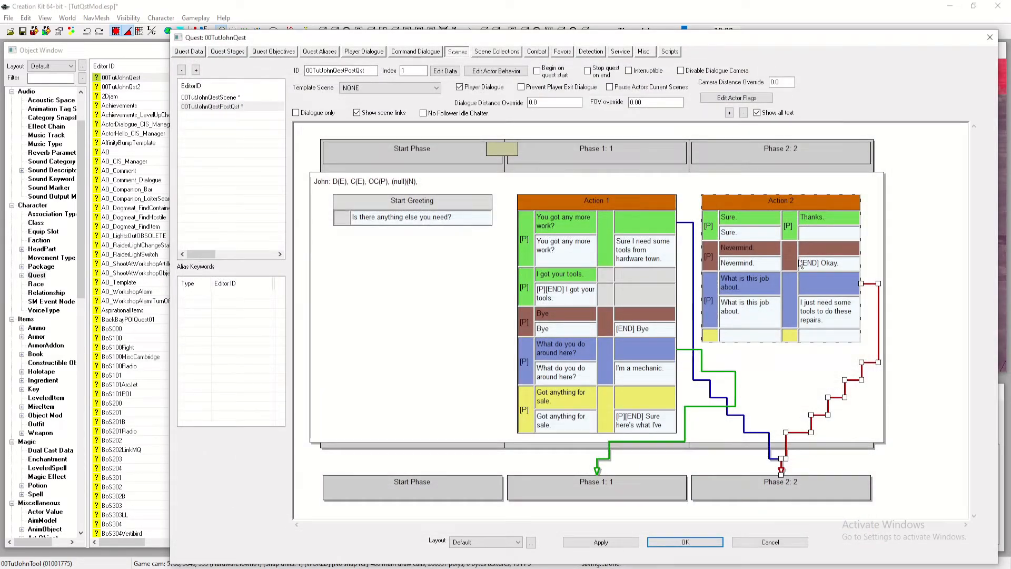
Clear the prompt of John's positive response in Action 2 and give it the response text "Thanks."
double_click(813, 205)
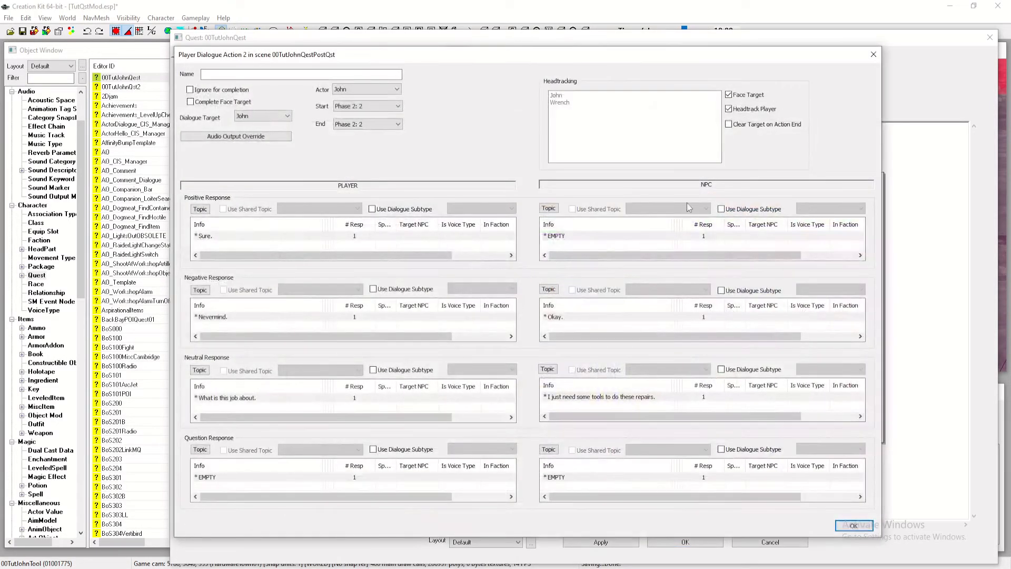
click(581, 233)
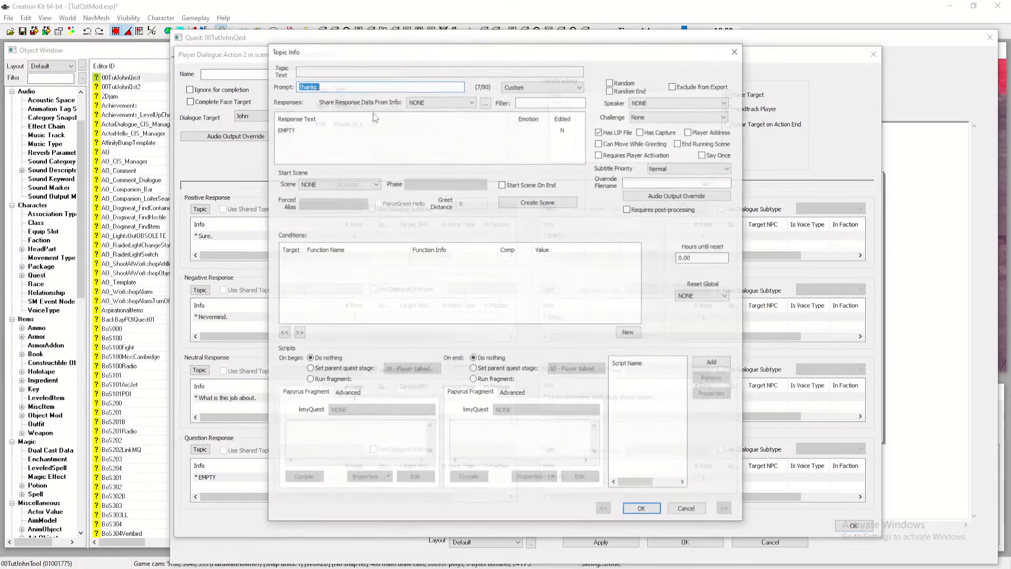
key(BackSpace)
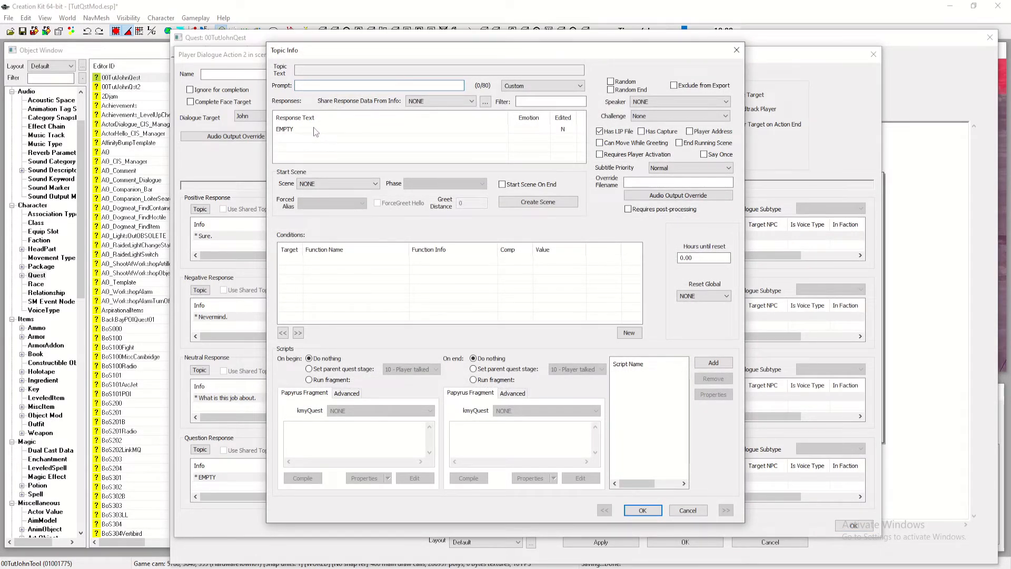
double_click(315, 129)
text(Thanks.)
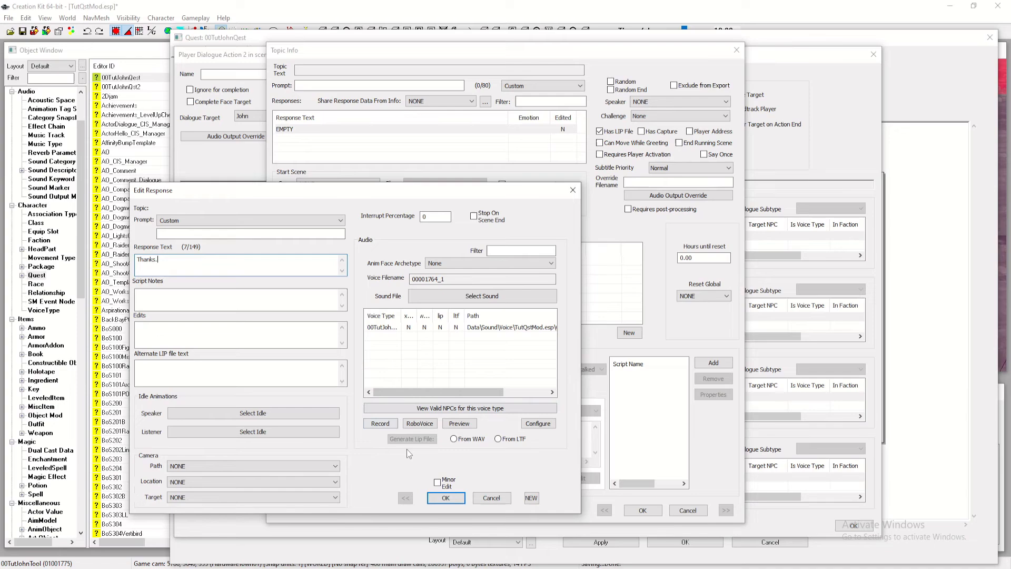
click(446, 497)
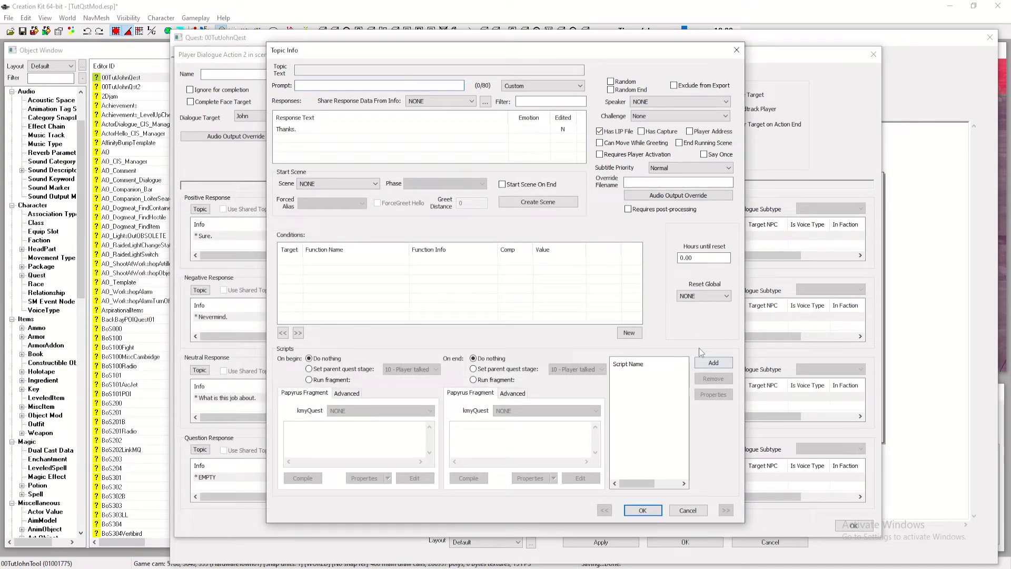
Make the "Thanks." response end the running scene and attach the DefaultTopicInfoSetStage script to it
click(683, 143)
click(713, 363)
double_click(457, 179)
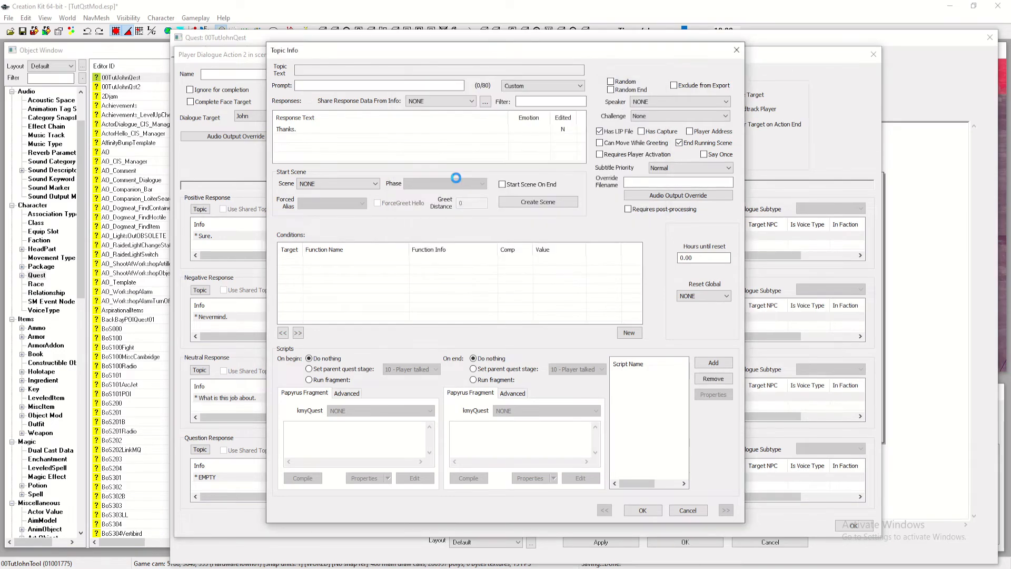
Set the script's myQuest to 00TutJohnQst2 and StageToSet to 10, and accept the properties and the topic info
click(324, 130)
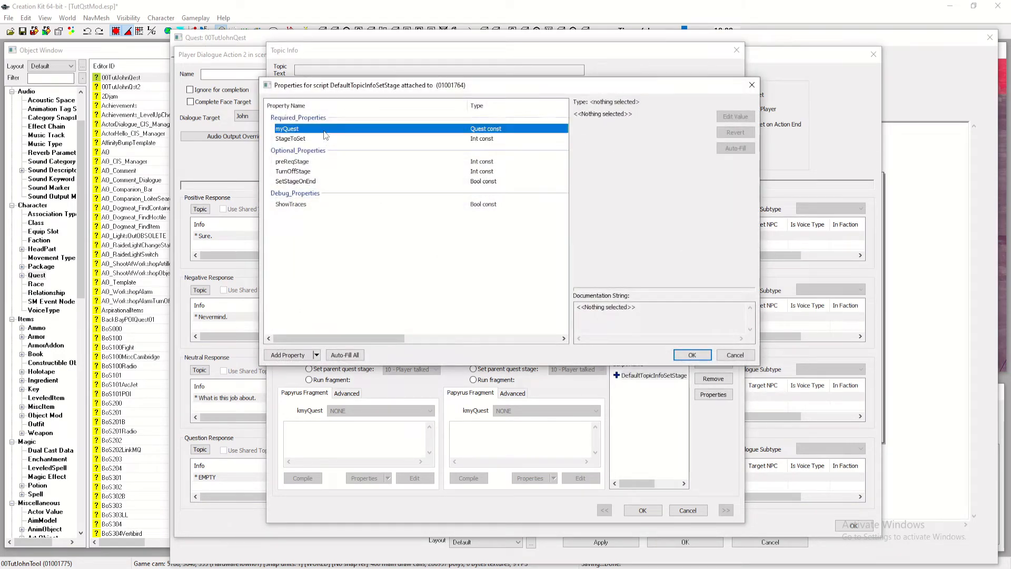
click(622, 133)
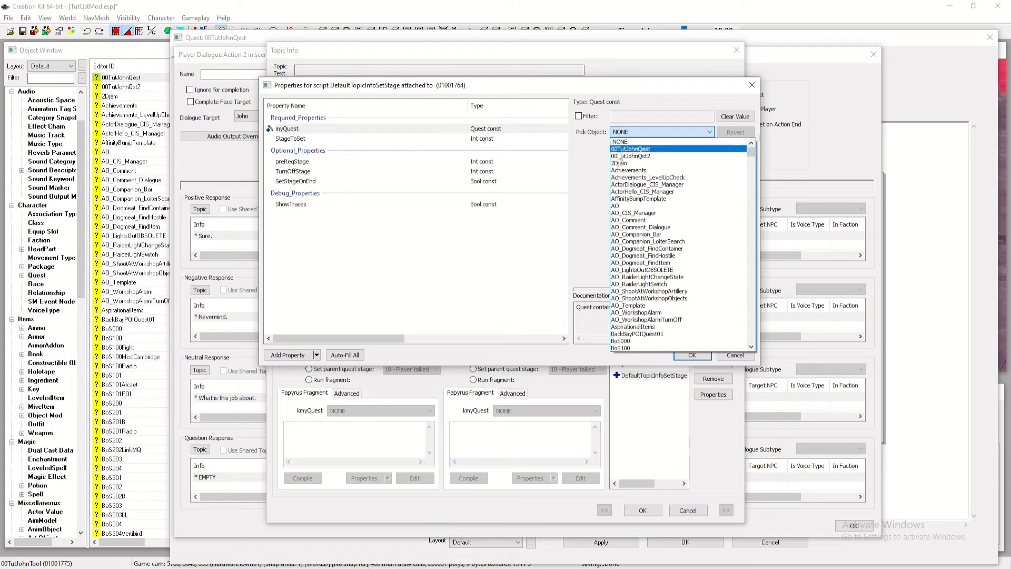
click(630, 149)
click(521, 137)
click(521, 137)
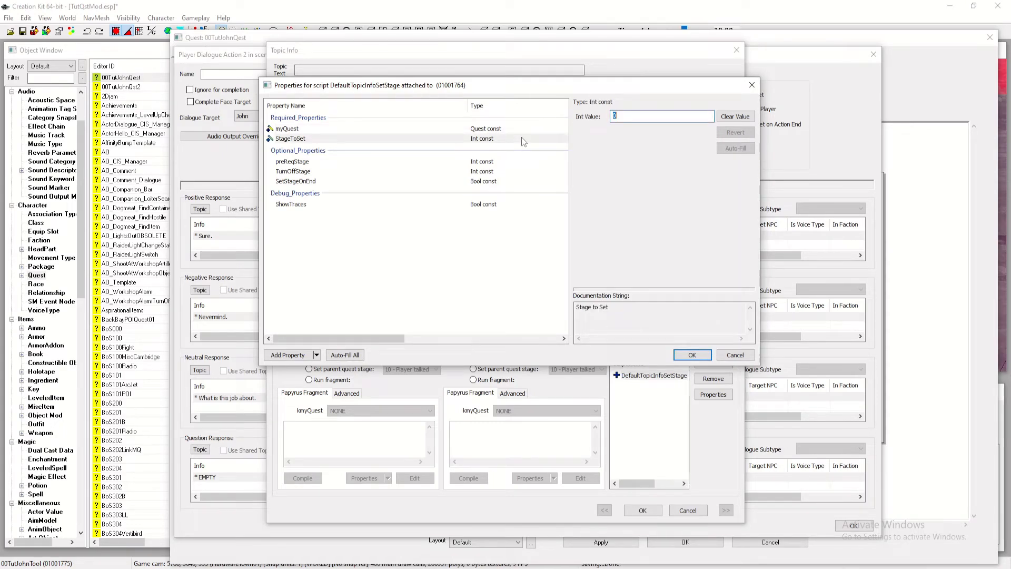
text(10)
click(692, 355)
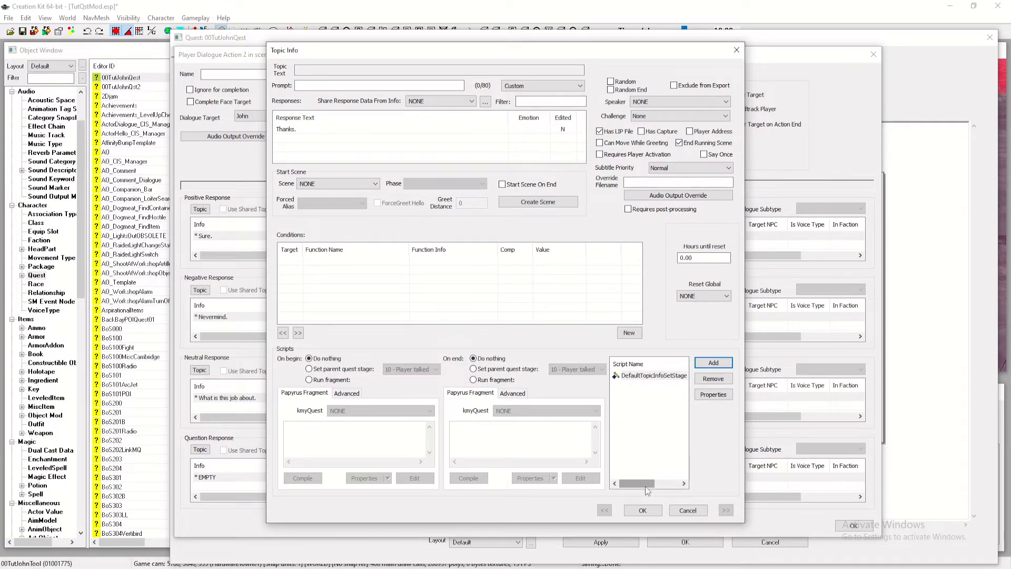
click(642, 510)
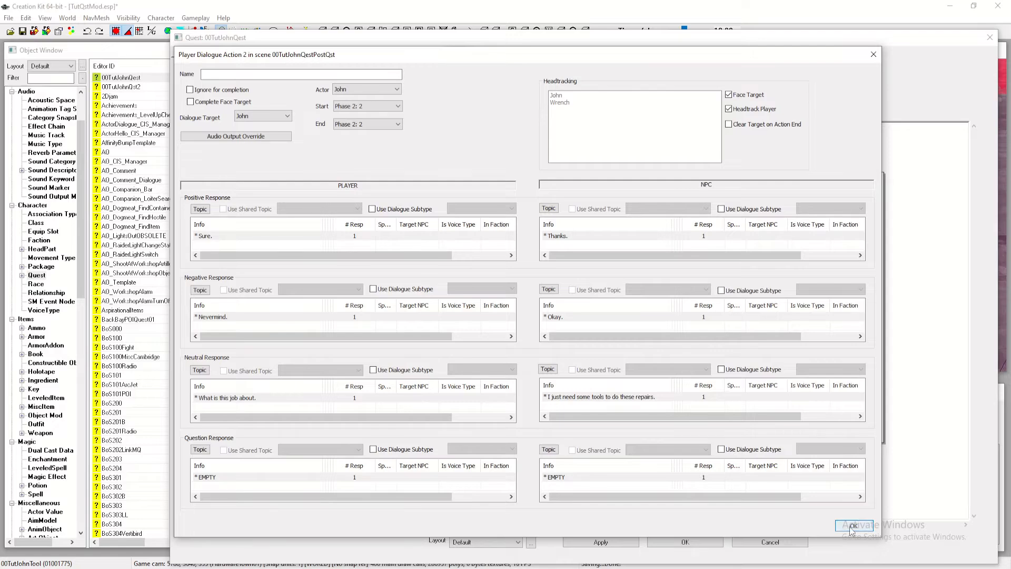
Accept Action 2 and the quest, and save the plugin
click(852, 526)
click(685, 542)
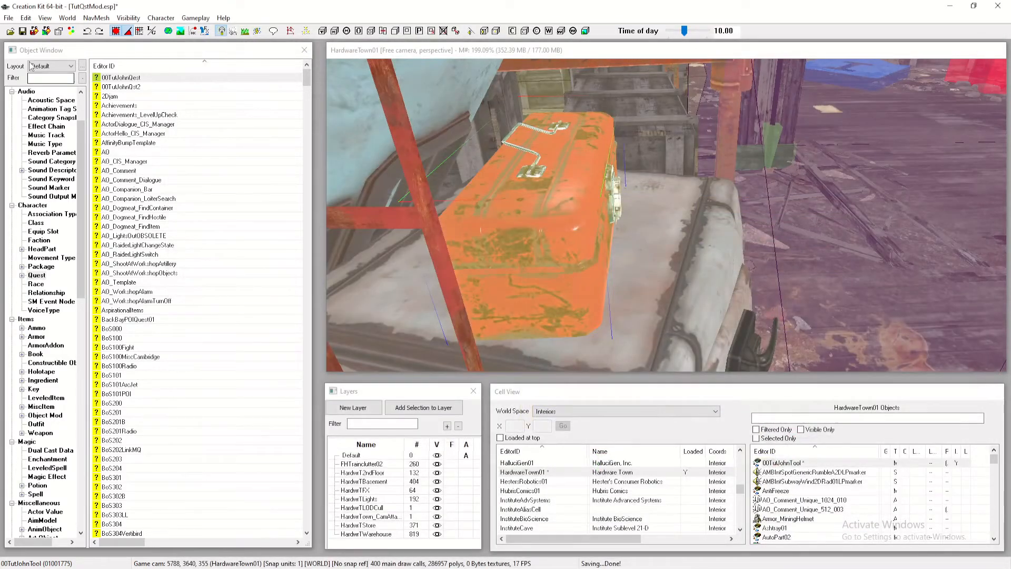
click(22, 31)
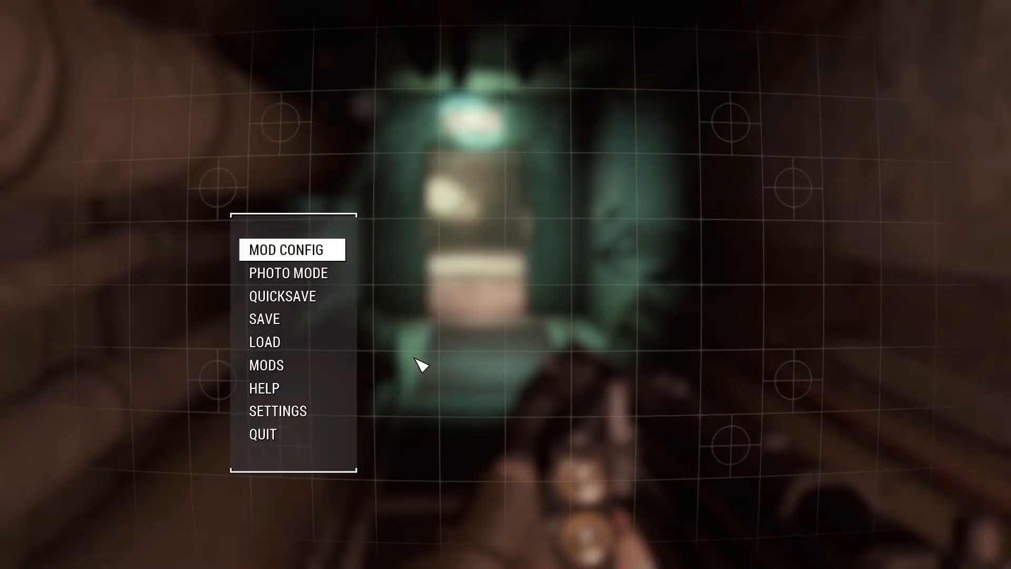
Switch to Fallout 4, talk to John in the Dugout Inn and look through the items he sells
key(Escape)
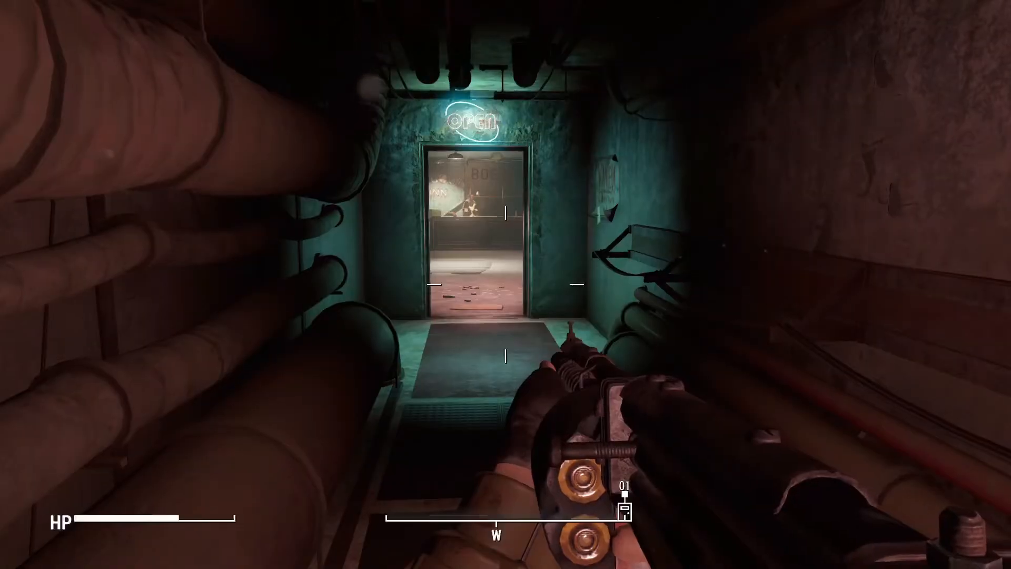
key(w)
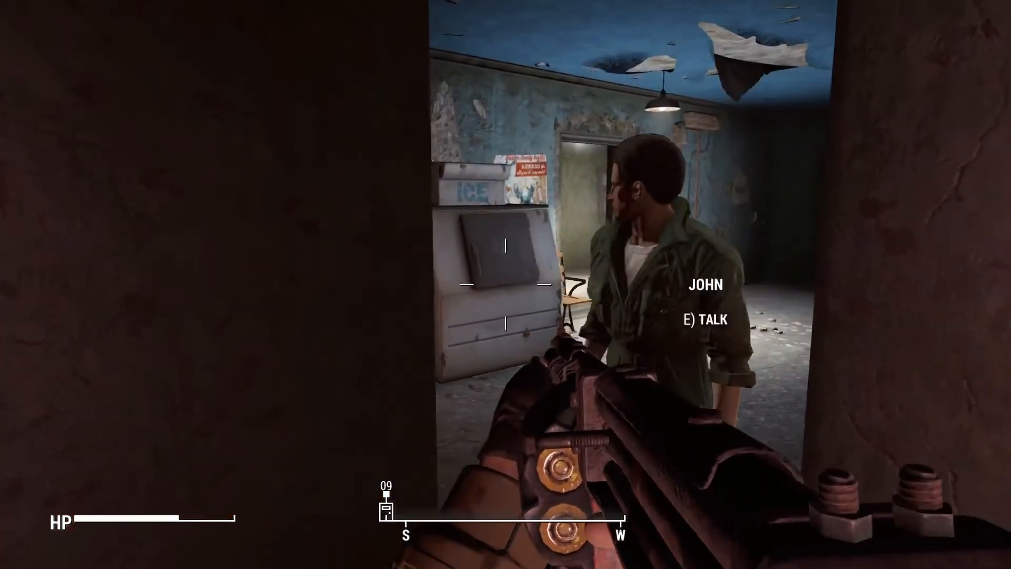
key(e)
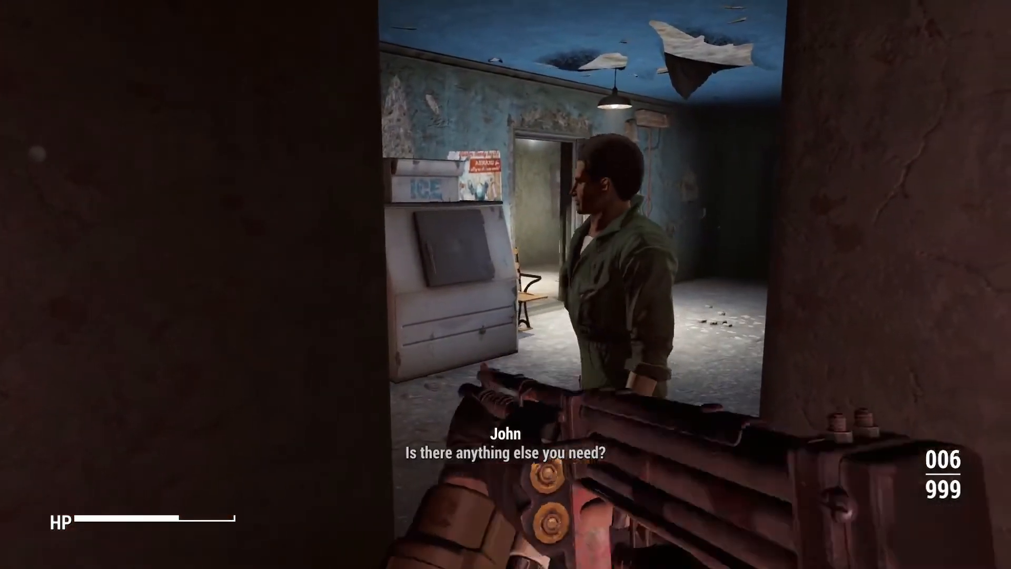
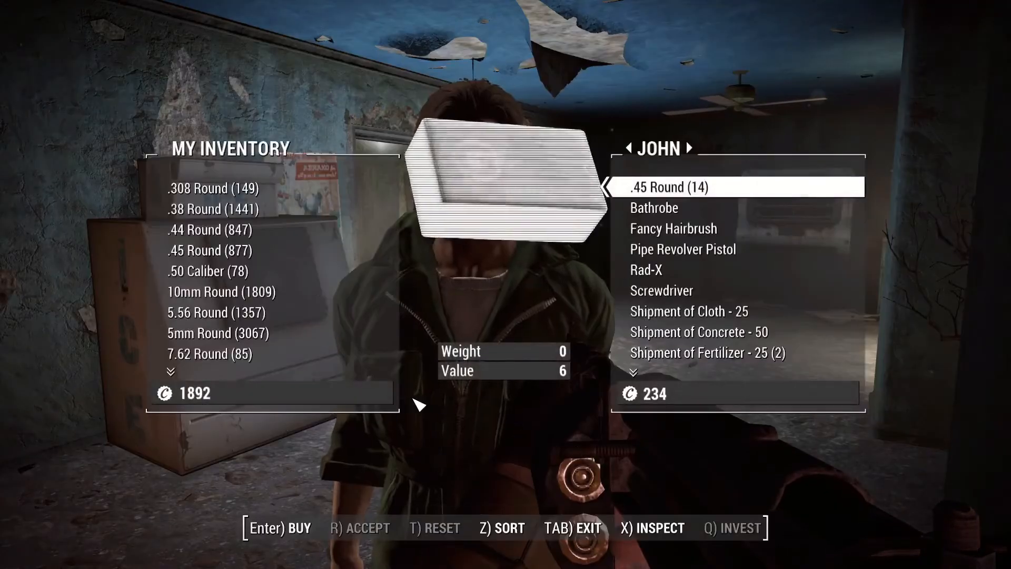
scroll(781, 235, down, 3)
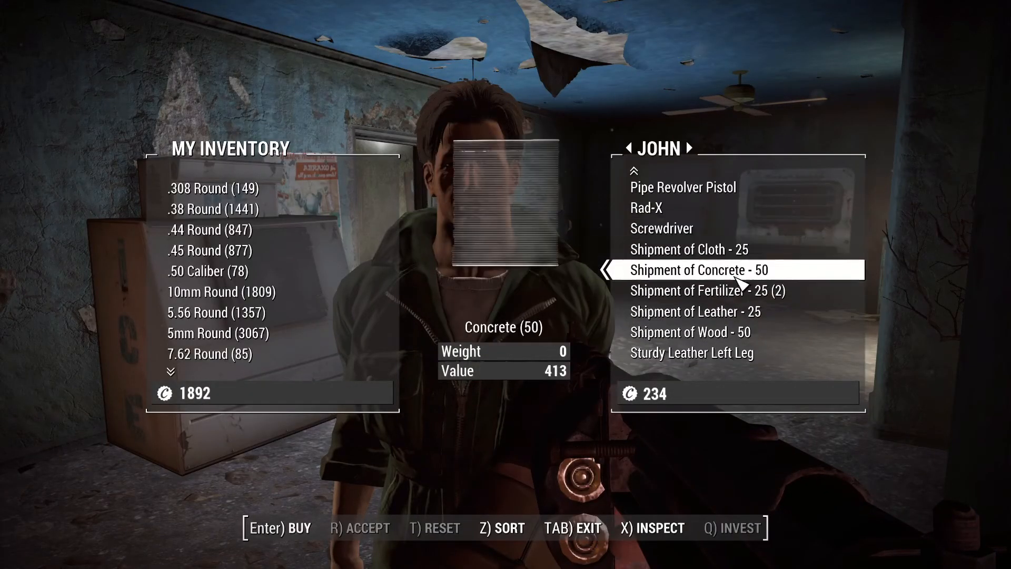
scroll(710, 279, up, 3)
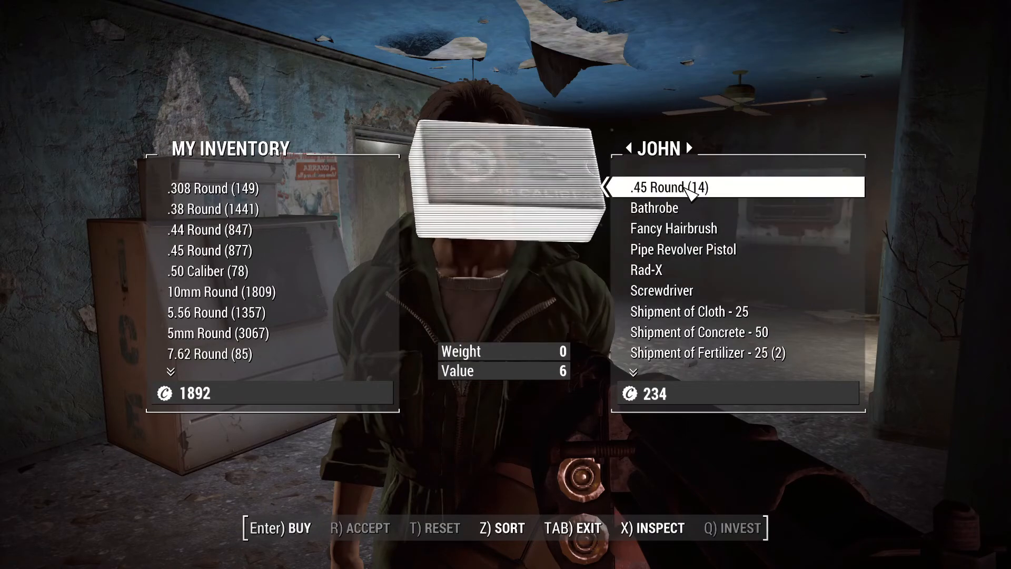
key(Tab)
Test John's dialogue by asking "What do you do around here?" and ending the conversation with "Bye"
key(e)
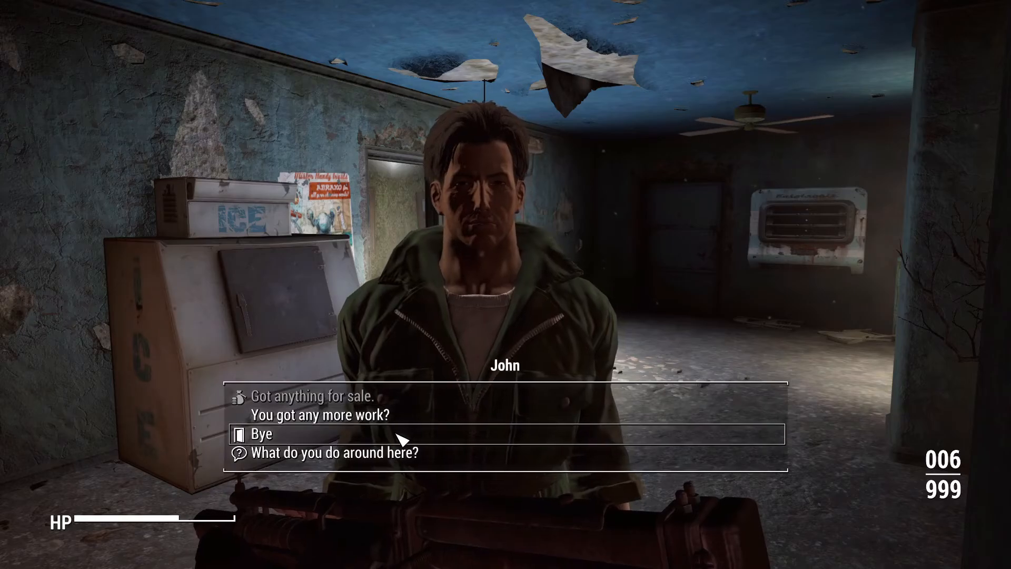
click(392, 453)
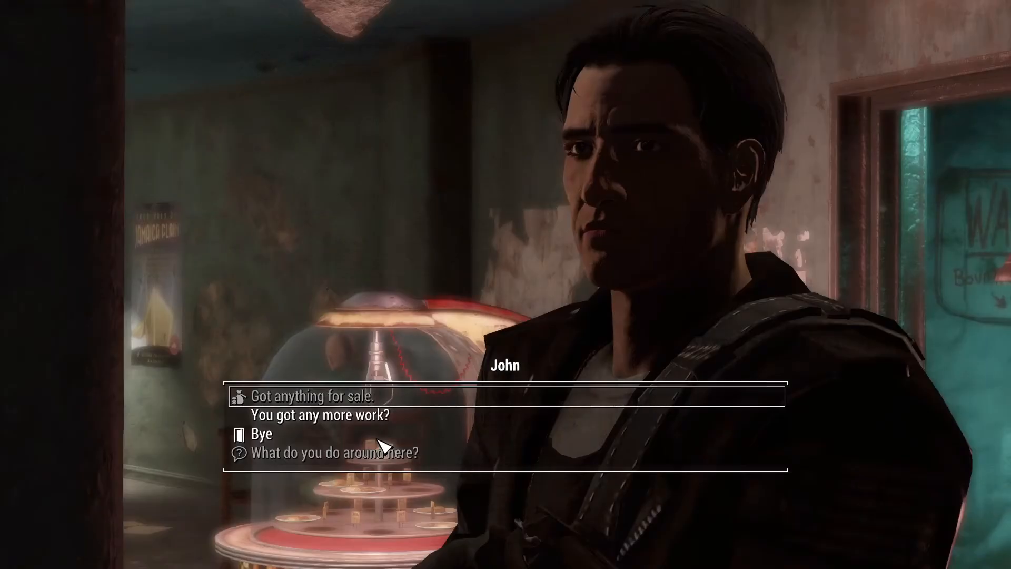
click(384, 434)
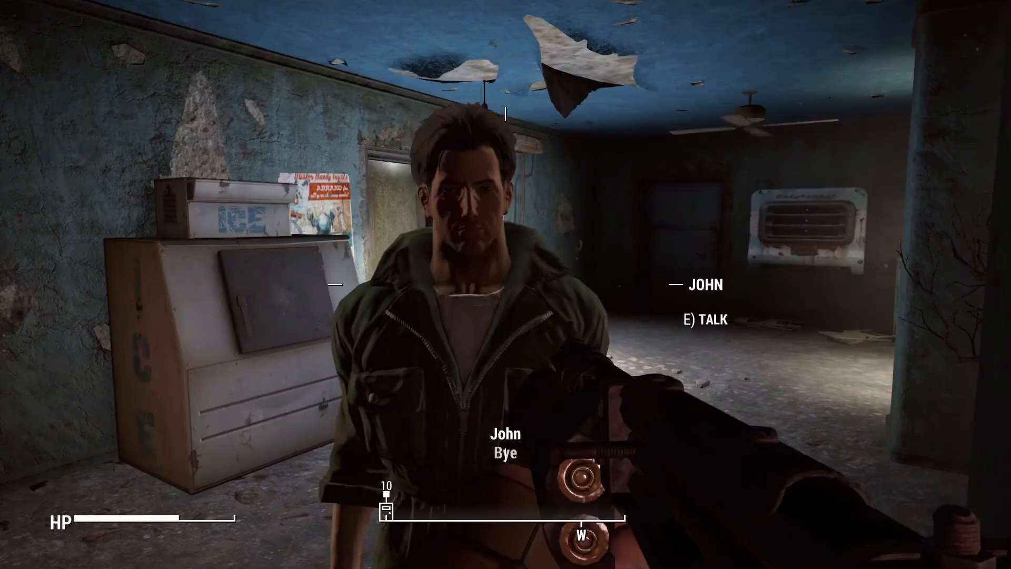
Ask John "You got any more work?", ask what the job is about and accept it with "Sure."
key(e)
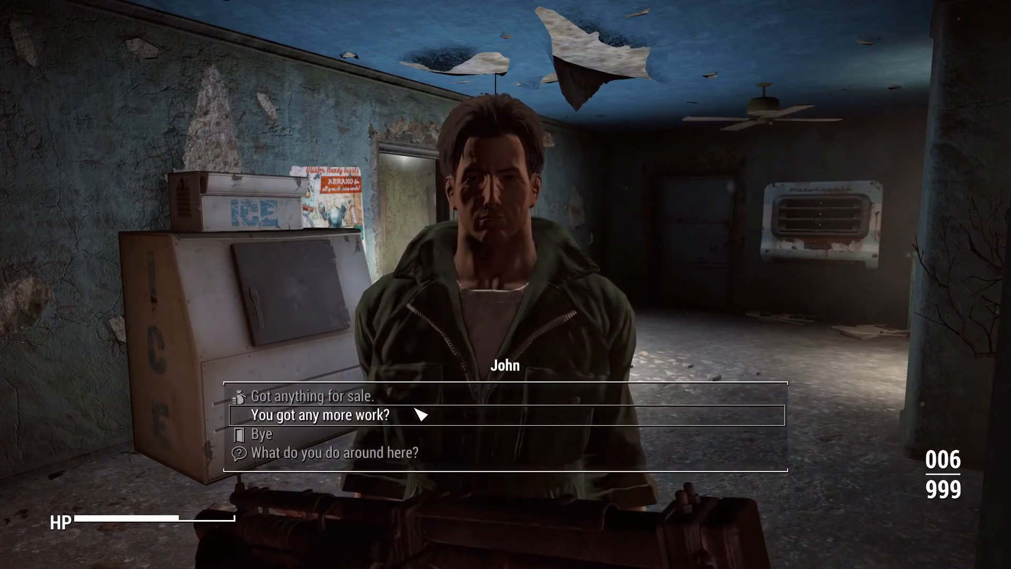
key(e)
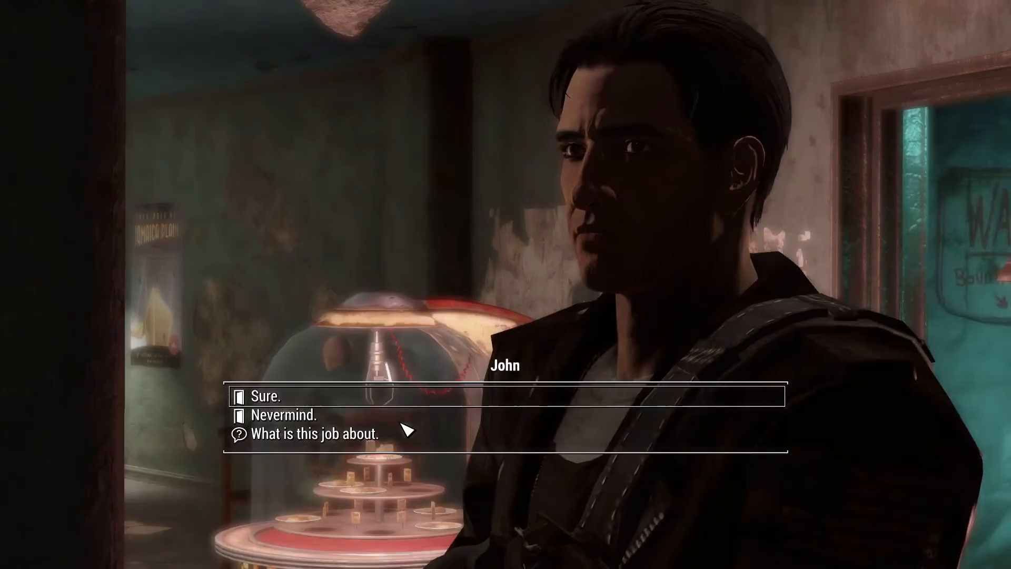
click(402, 430)
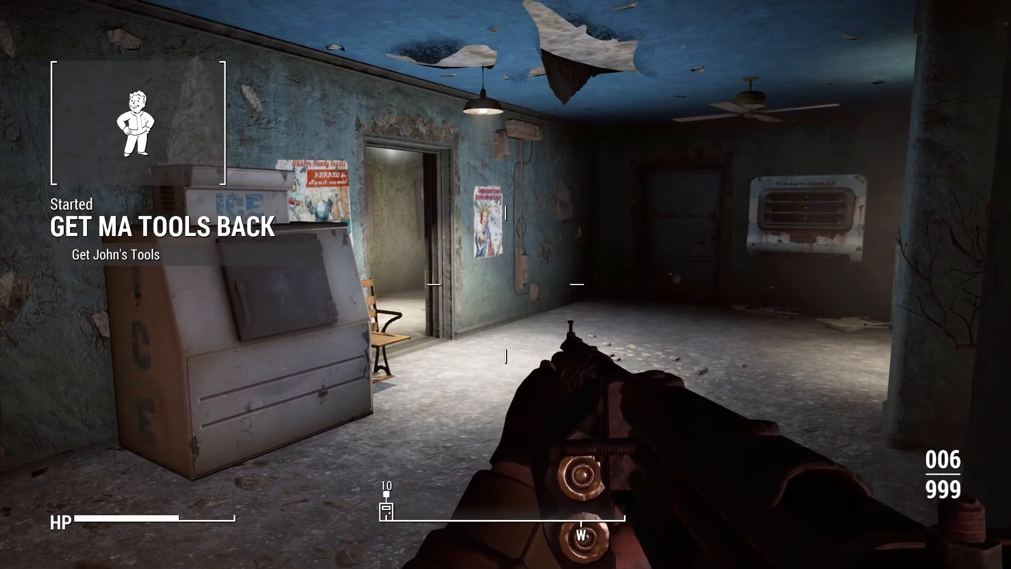
Walk up to the red toolbox in the Hardware Town warehouse and take John's Tools
key(w)
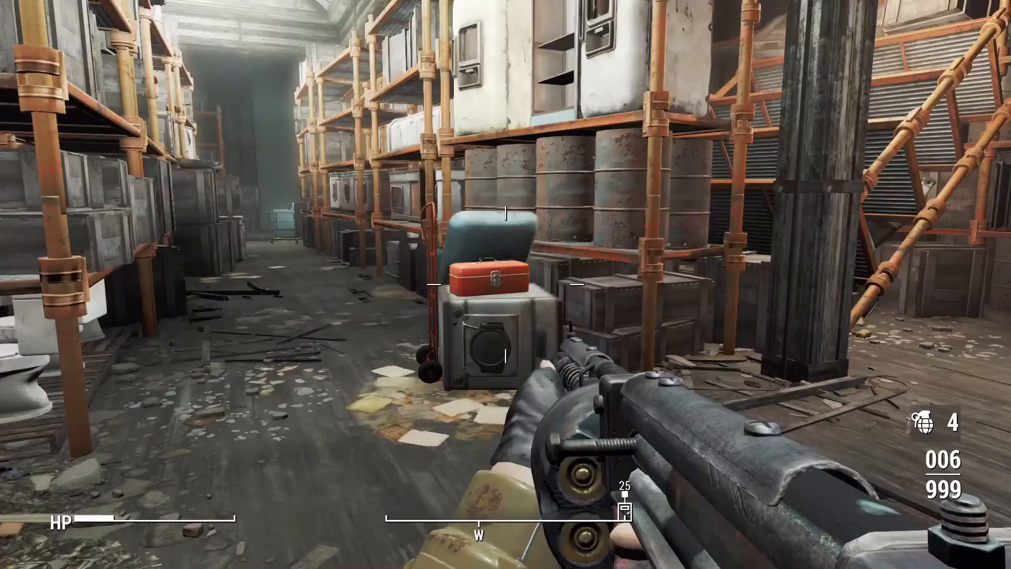
key(w)
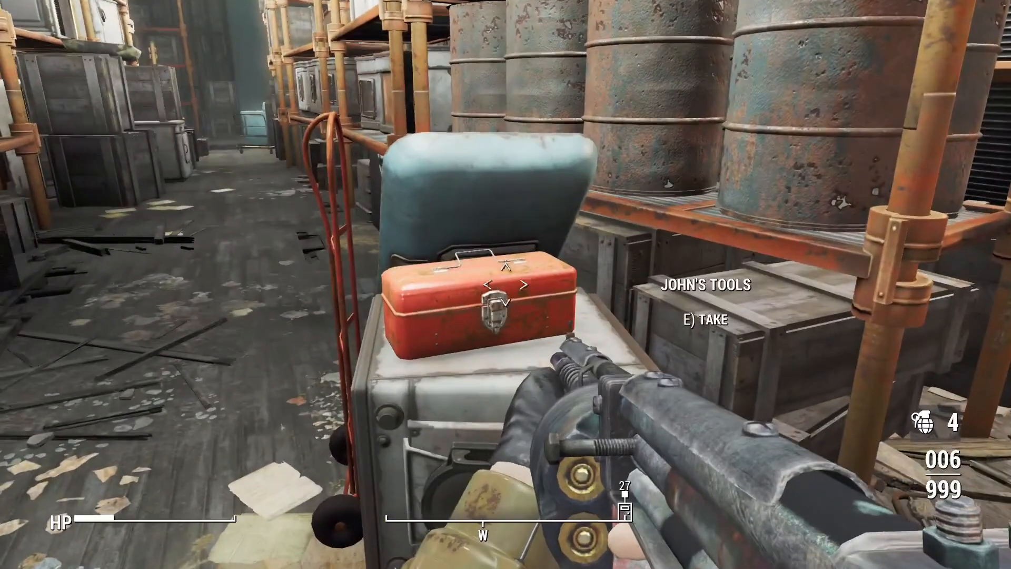
key(e)
key(s)
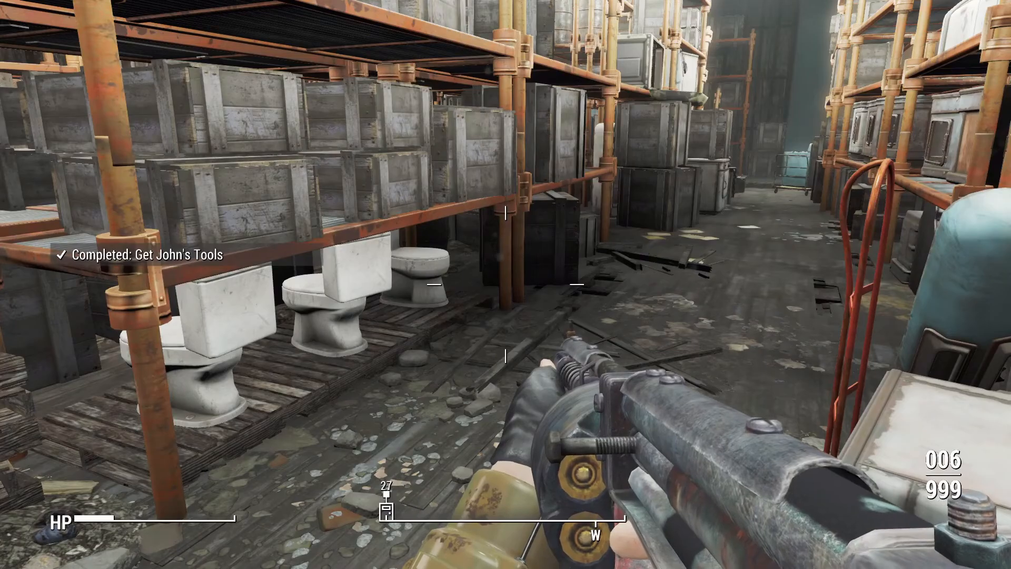
key(w)
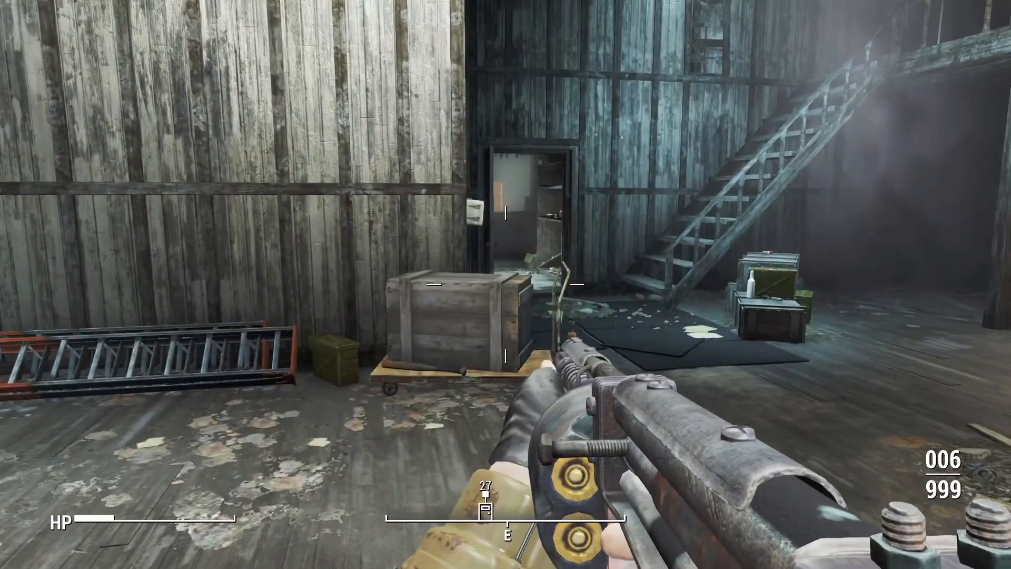
Check the objective of "Get ma tools back" in the Pip-Boy's quest list and make it the active quest
key(Tab)
click(440, 153)
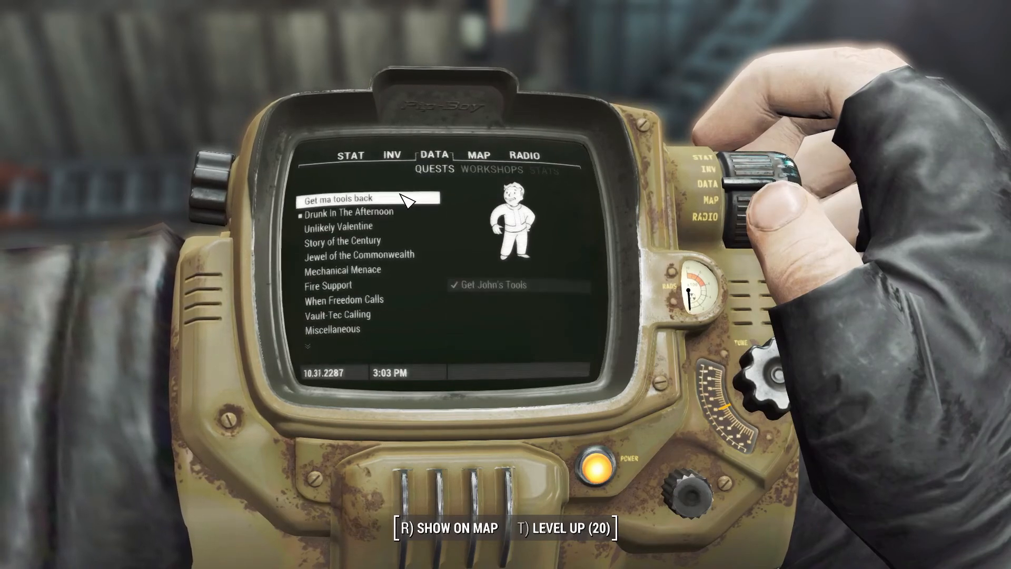
click(408, 212)
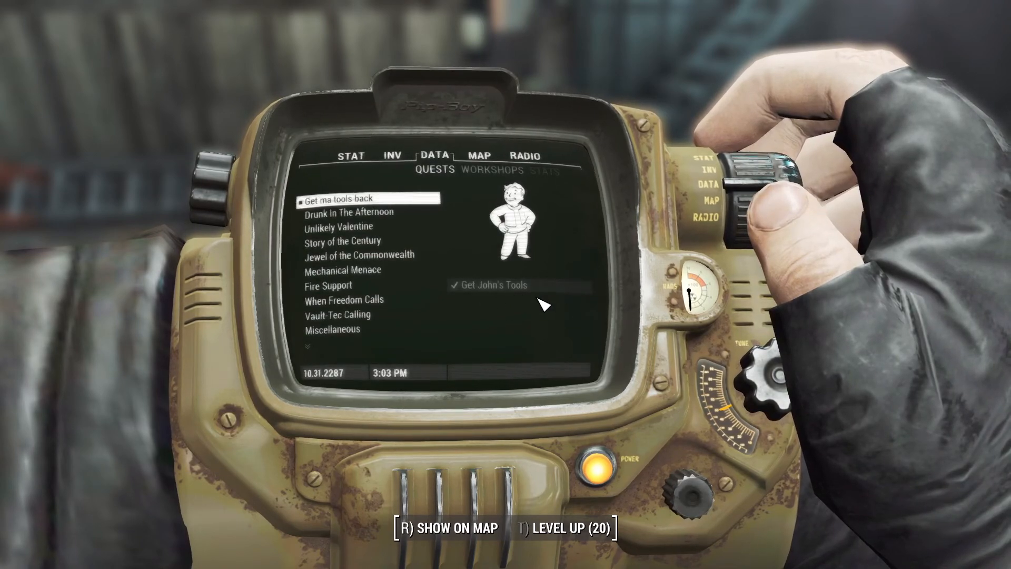
key(Tab)
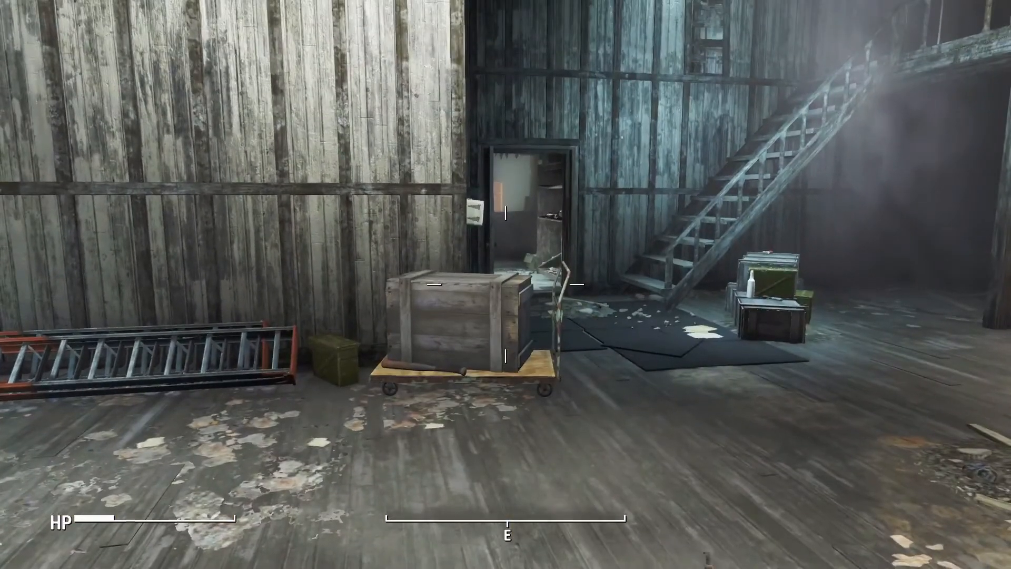
Return to the Dugout Inn with the console command coc DmndDugoutInn01 and walk over to John
key(grave)
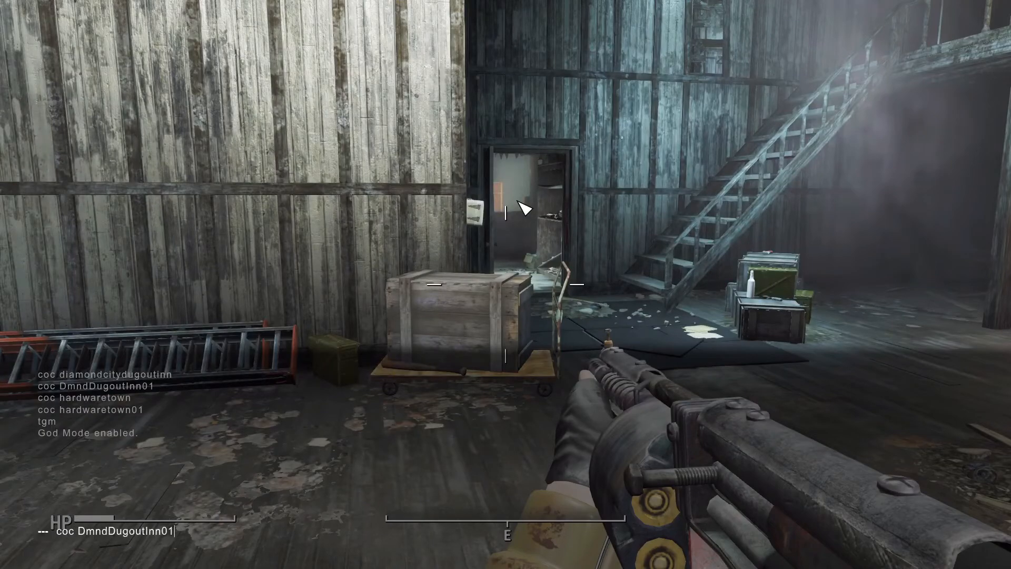
key(Return)
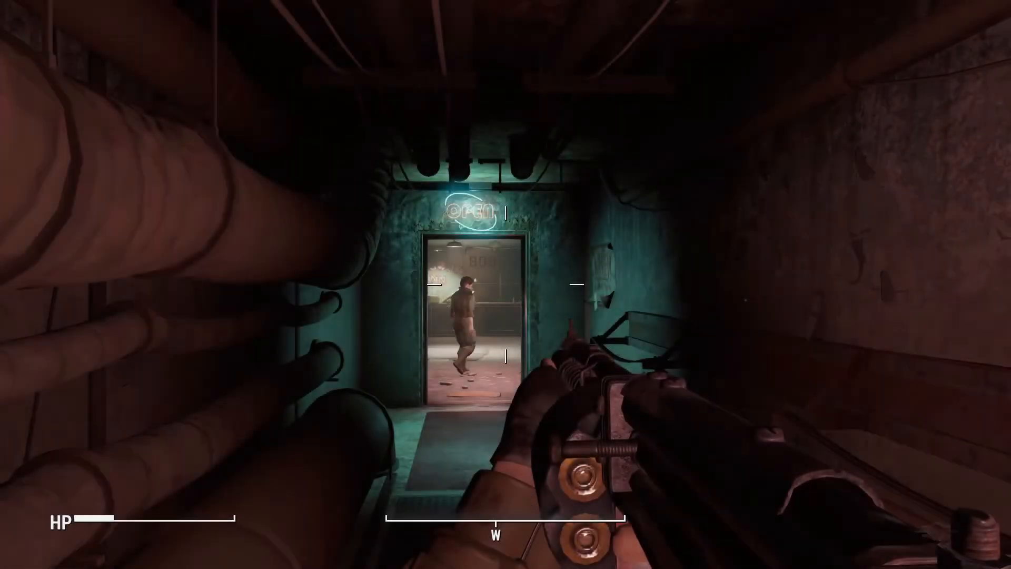
key(w)
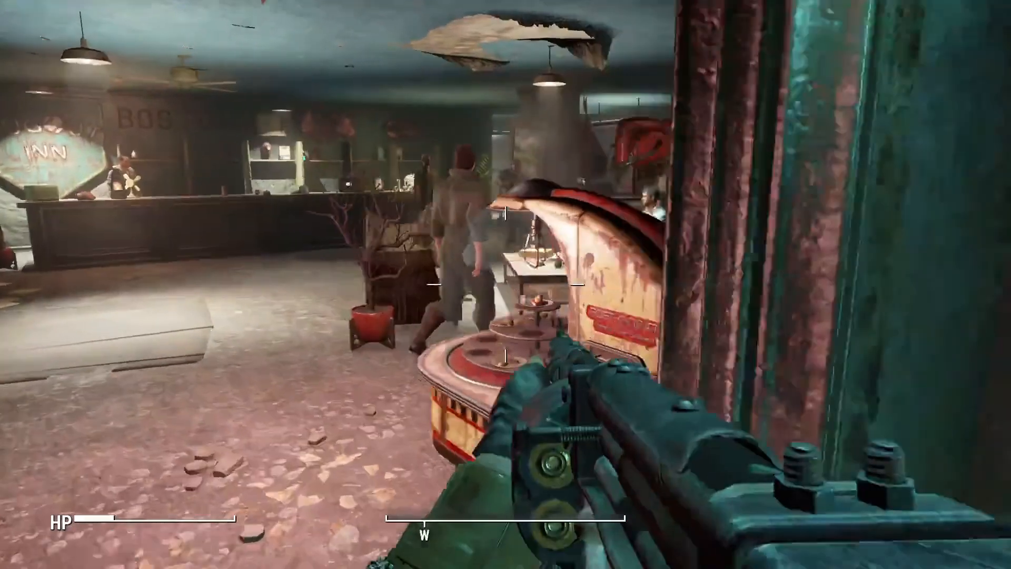
Talk to John and tell him "I got your tools." to test the quest's completion and caps reward
key(e)
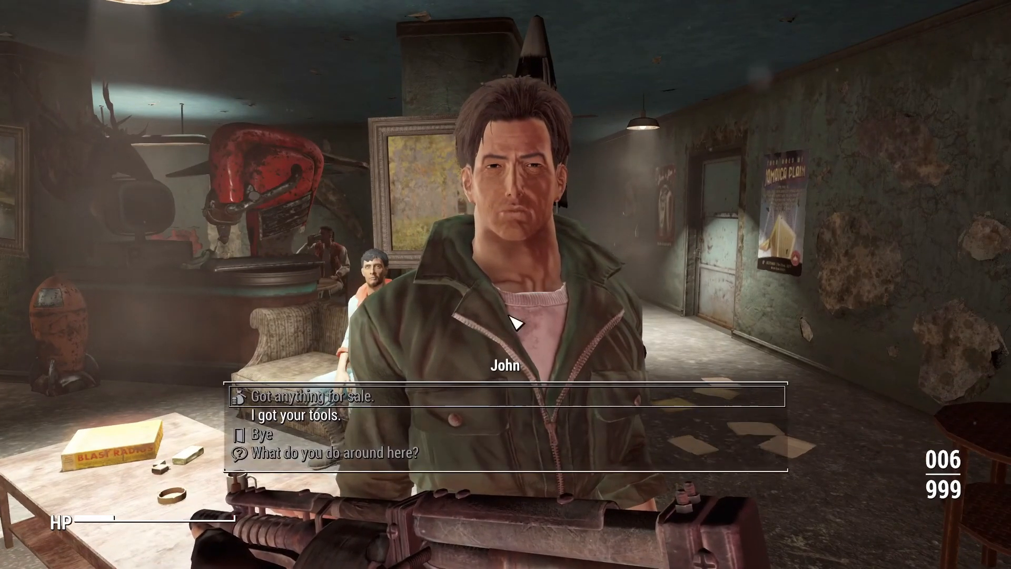
click(437, 414)
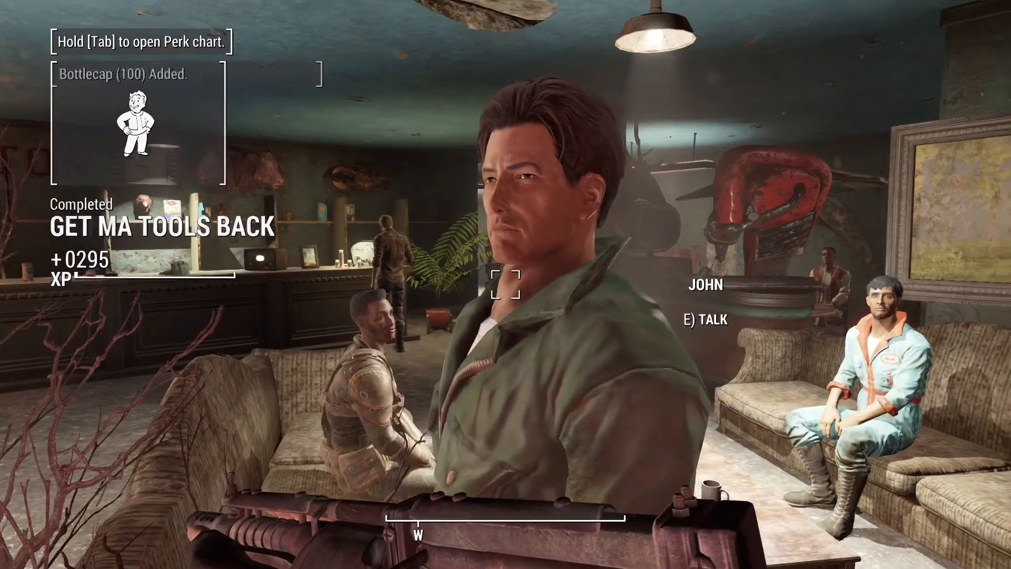
right_click(505, 284)
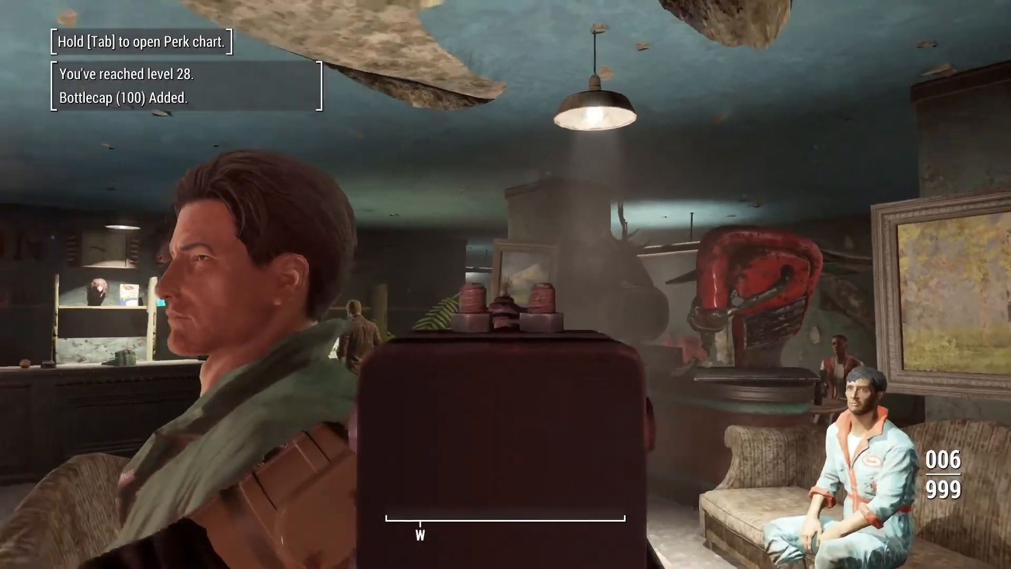